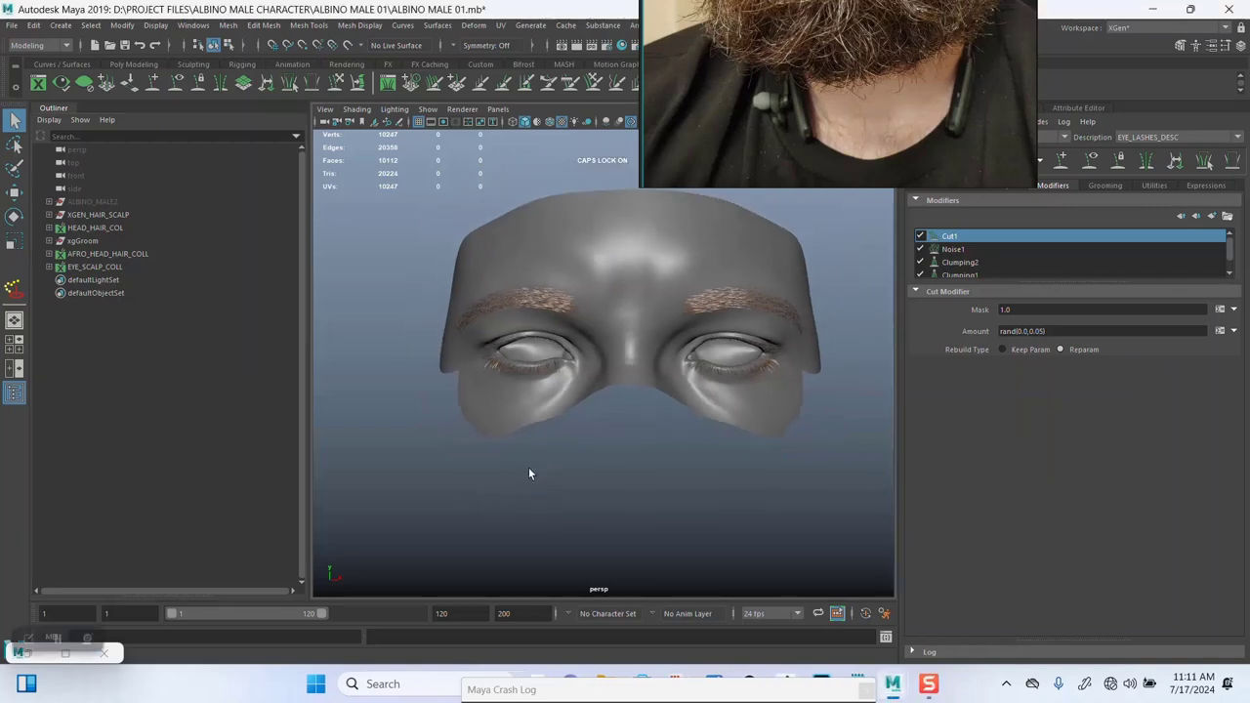
# Step: Examine the brow and lash hair around the eye, and find the close-up eyebrow photo on the reference board
pyautogui.keyDown('alt'); pyautogui.moveTo(530, 472); pyautogui.dragTo(606, 447); pyautogui.keyUp('alt')
pyautogui.keyDown('alt'); pyautogui.moveTo(606, 446); pyautogui.dragTo(599, 508, button='right'); pyautogui.keyUp('alt')
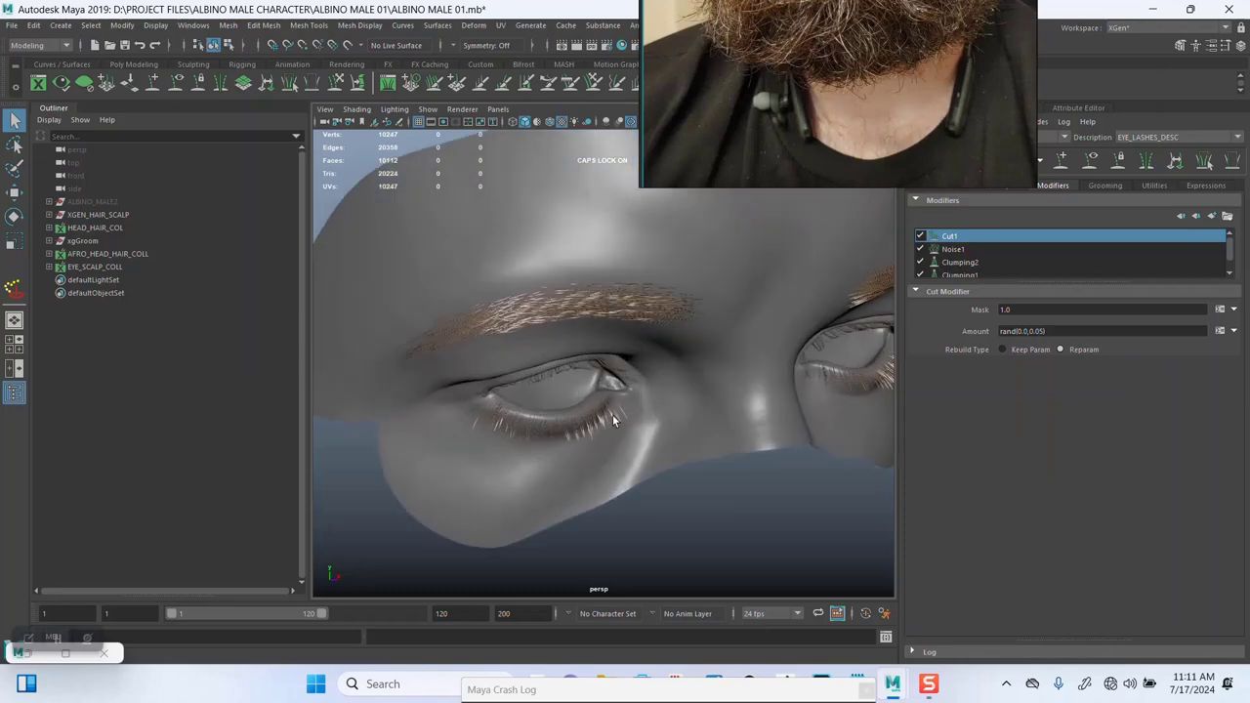
pyautogui.keyDown('alt'); pyautogui.moveTo(613, 420); pyautogui.dragTo(583, 381); pyautogui.keyUp('alt')
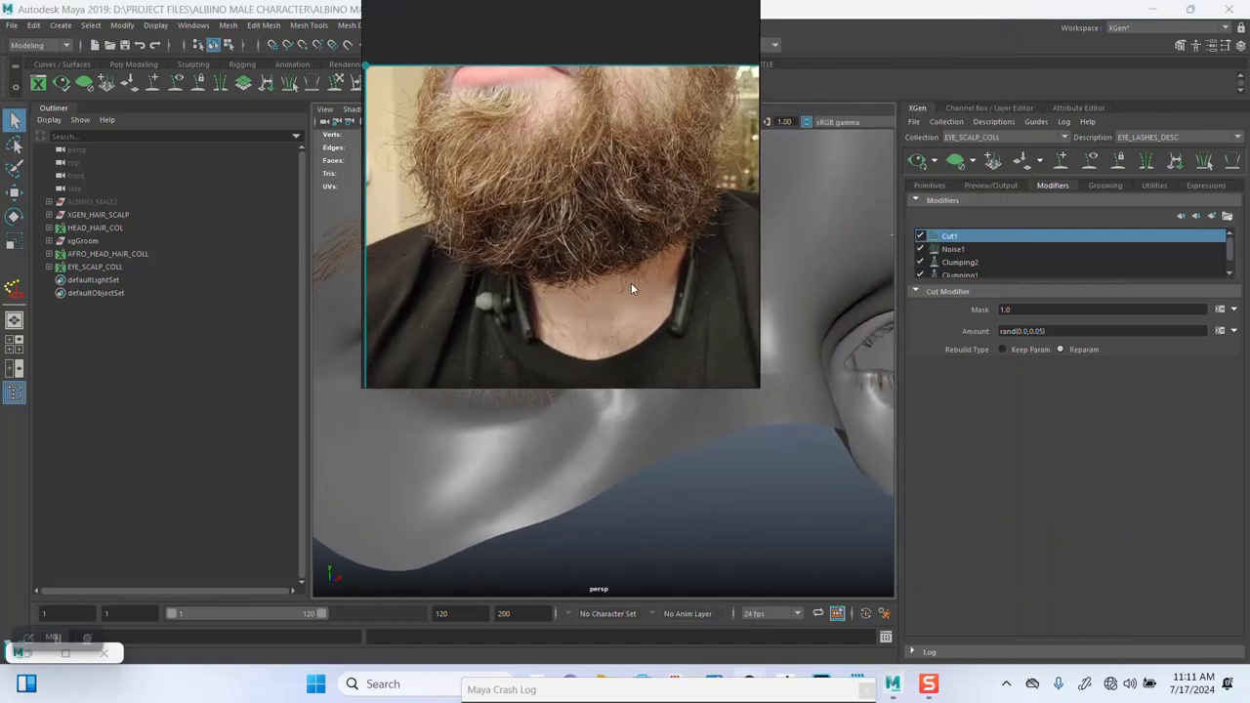
pyautogui.scroll(-6, 631, 282)
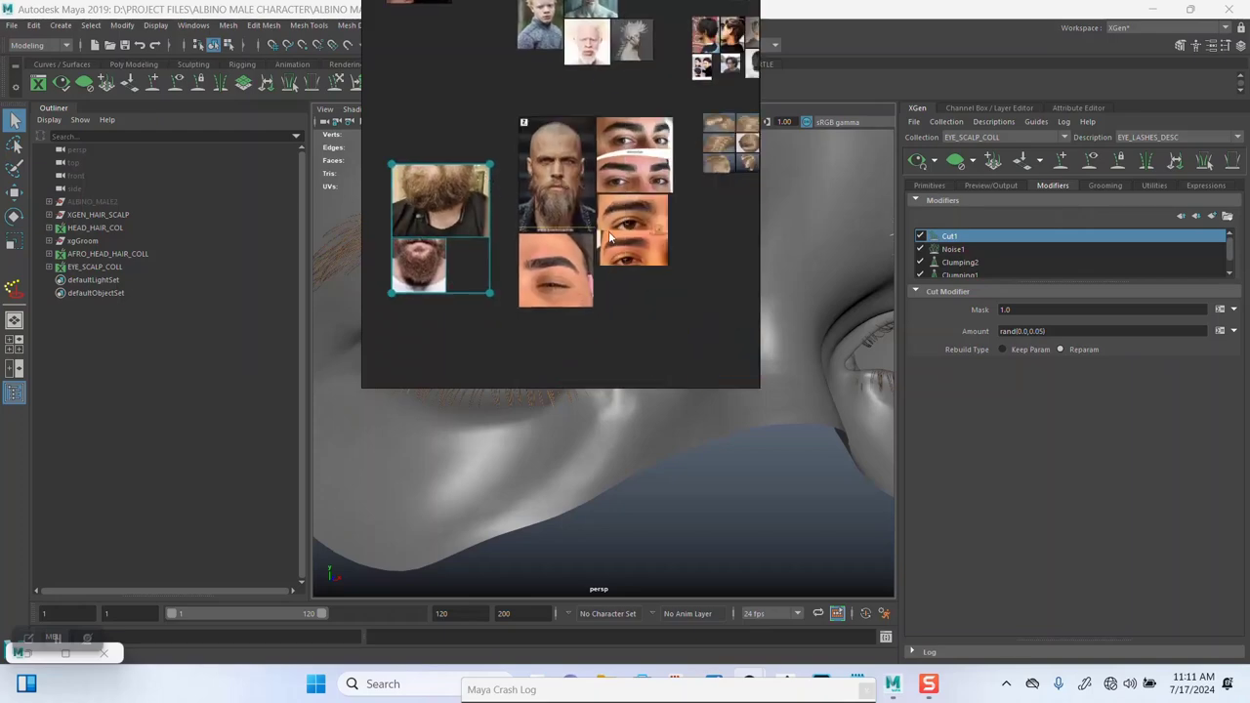
pyautogui.scroll(8, 610, 236)
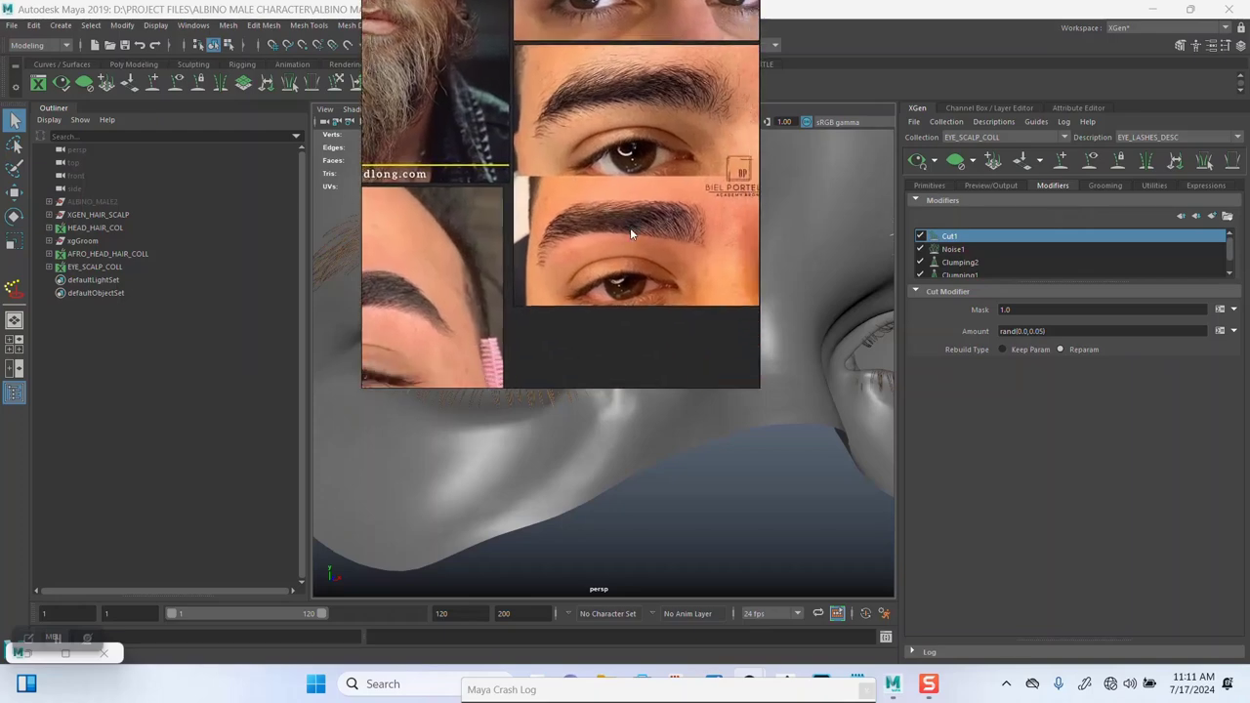
pyautogui.scroll(4, 629, 232)
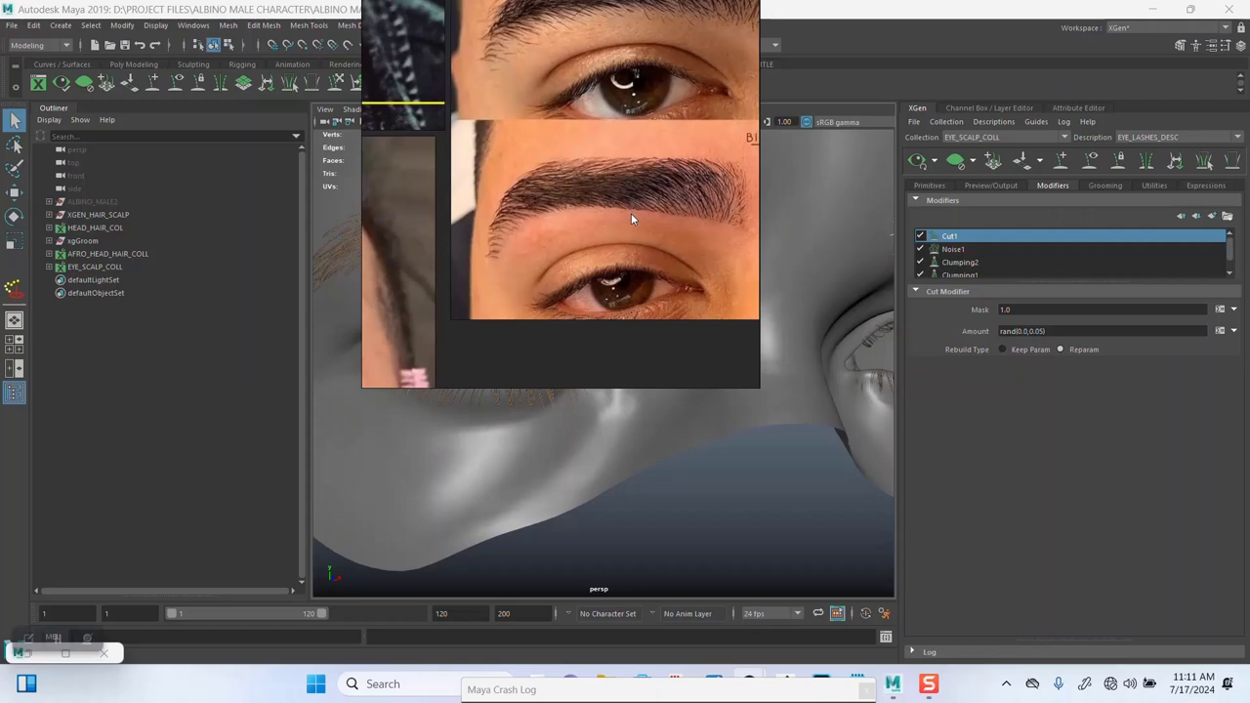
pyautogui.scroll(2, 630, 221)
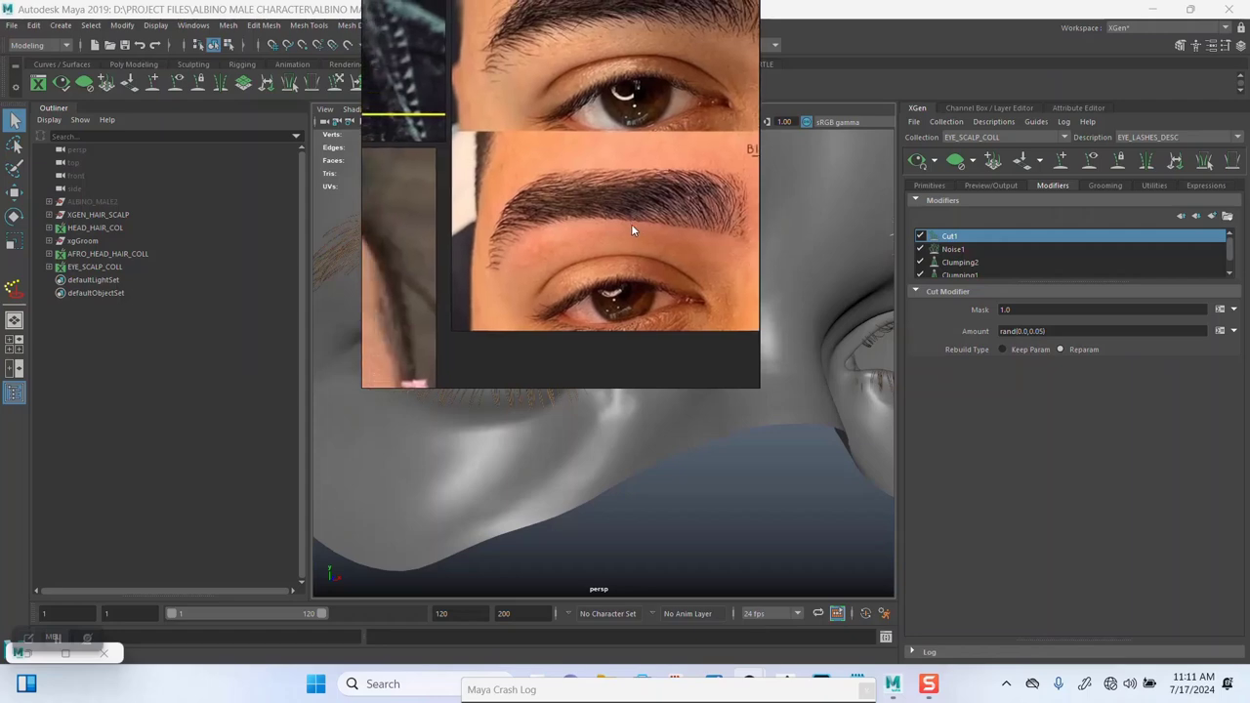
pyautogui.moveTo(633, 239); pyautogui.dragTo(355, 120)
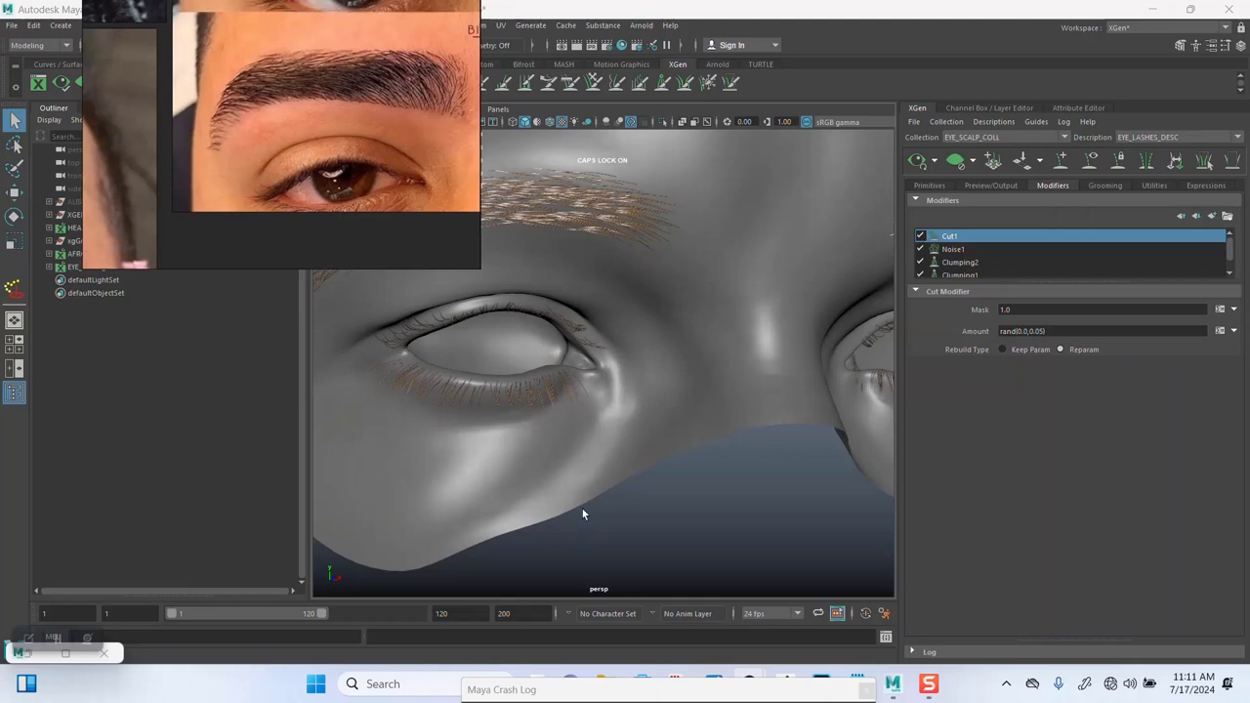
# Step: Compare both eyebrows and lashes on the face mesh with the close-up eyebrow reference from several angles
pyautogui.keyDown('alt'); pyautogui.moveTo(583, 512); pyautogui.dragTo(611, 460, button='right'); pyautogui.keyUp('alt')
pyautogui.keyDown('alt'); pyautogui.moveTo(611, 460); pyautogui.dragTo(585, 480); pyautogui.keyUp('alt')
pyautogui.keyDown('alt'); pyautogui.moveTo(561, 499); pyautogui.dragTo(566, 449, button='right'); pyautogui.keyUp('alt')
pyautogui.keyDown('alt'); pyautogui.moveTo(566, 449); pyautogui.dragTo(505, 433); pyautogui.keyUp('alt')
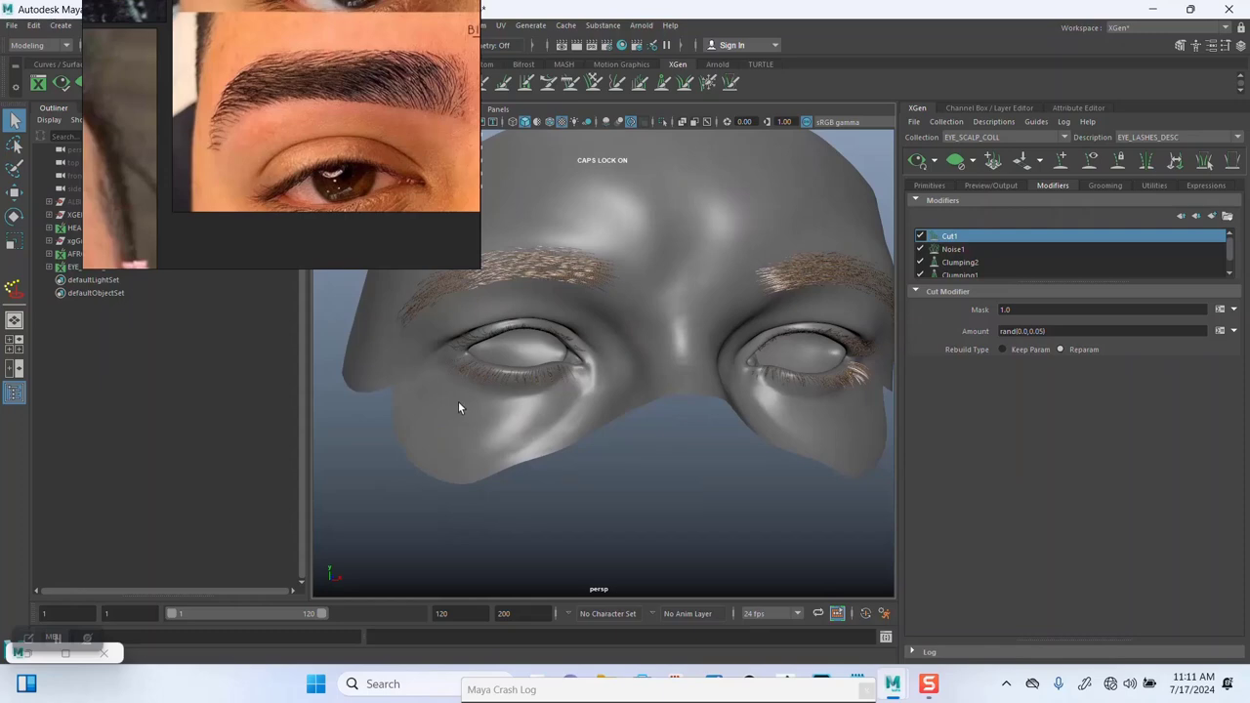
pyautogui.moveTo(291, 220); pyautogui.dragTo(494, 130)
pyautogui.keyDown('alt'); pyautogui.moveTo(583, 412); pyautogui.dragTo(596, 348, button='right'); pyautogui.keyUp('alt')
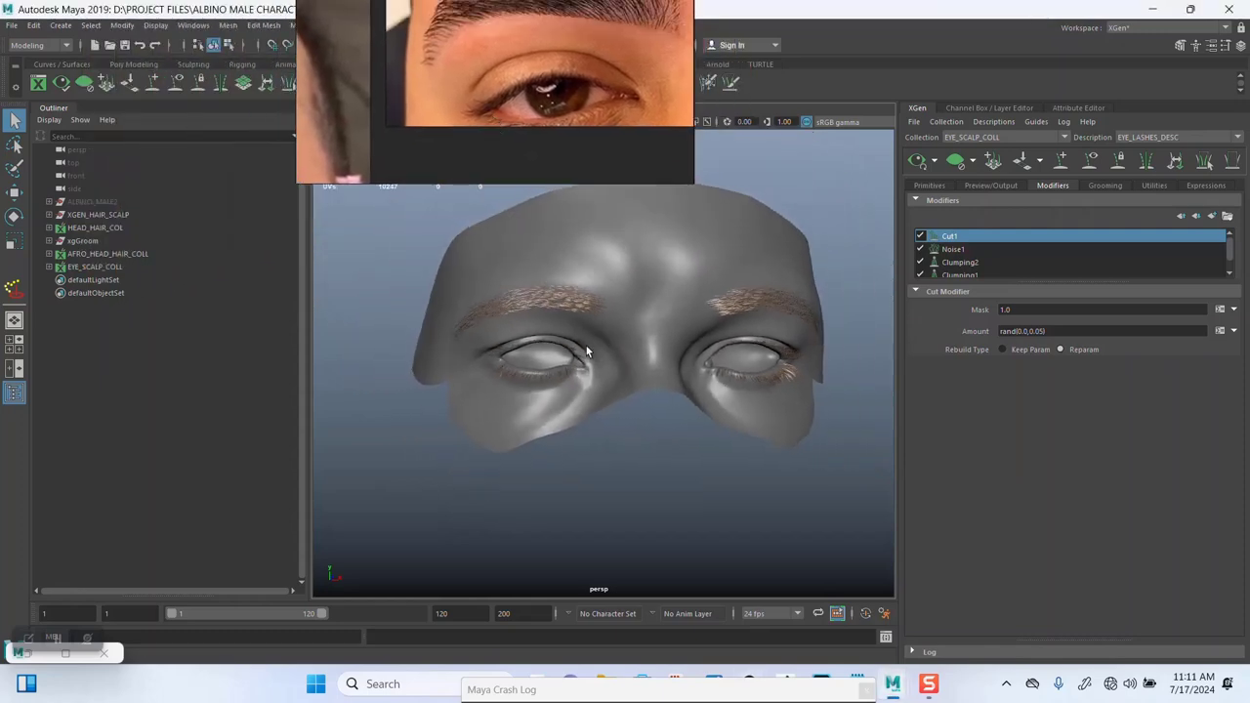
pyautogui.keyDown('alt'); pyautogui.moveTo(586, 350); pyautogui.dragTo(521, 345, button='middle'); pyautogui.keyUp('alt')
pyautogui.scroll(3, 508, 388)
pyautogui.scroll(-3, 521, 345)
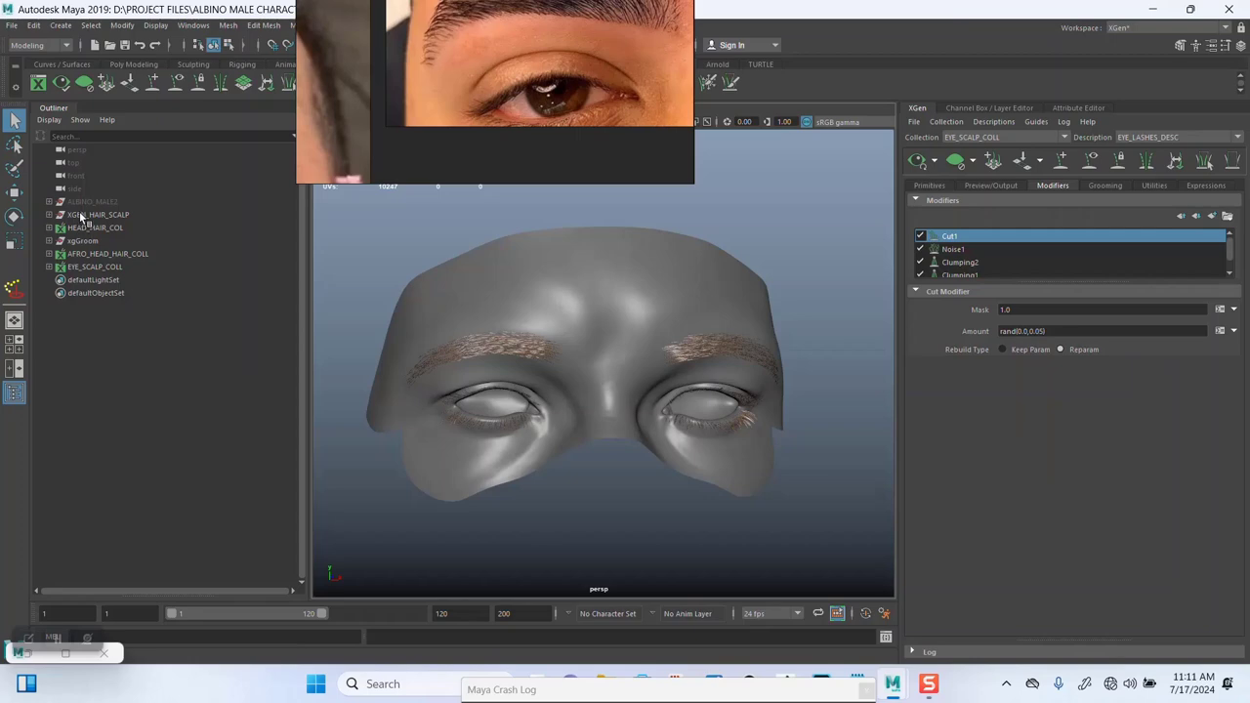
# Step: Clear the XGen hair previews of EYE_LASHES_DESC and EYEBROW_HAIR_DESC in the EYE_SCALP_COLL collection
pyautogui.click(50, 215)
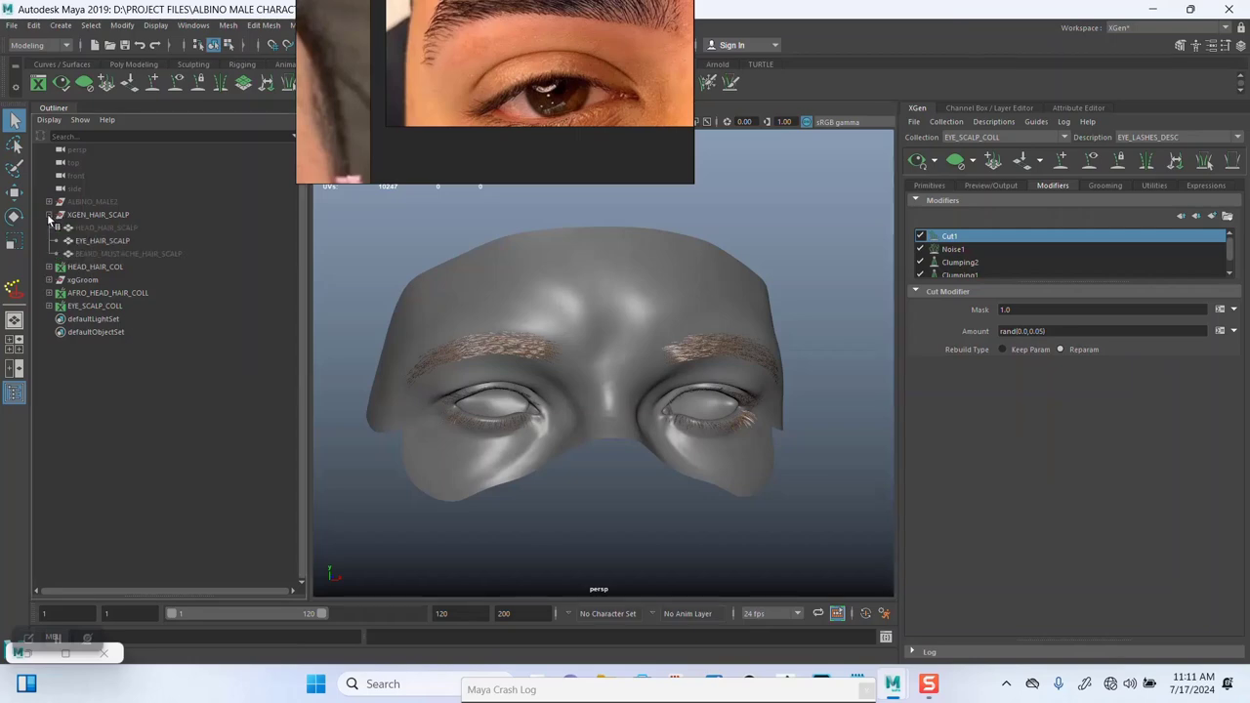
pyautogui.click(102, 241)
pyautogui.click(407, 239)
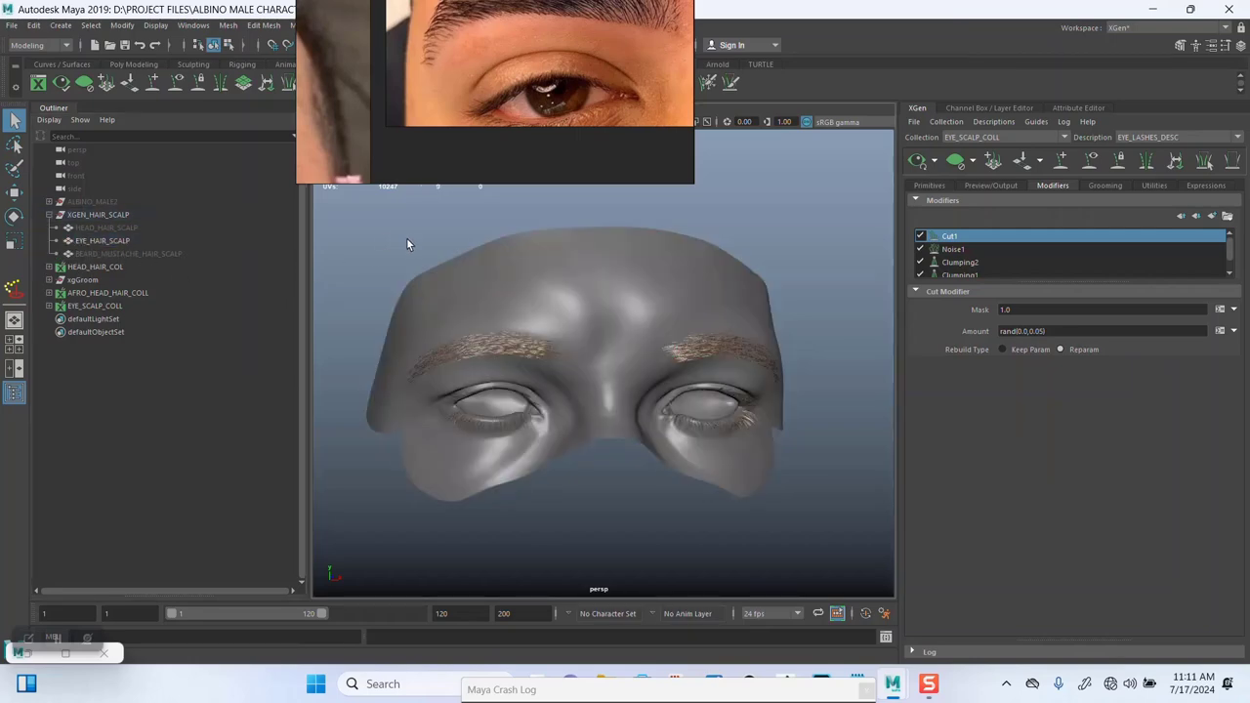
pyautogui.click(957, 162)
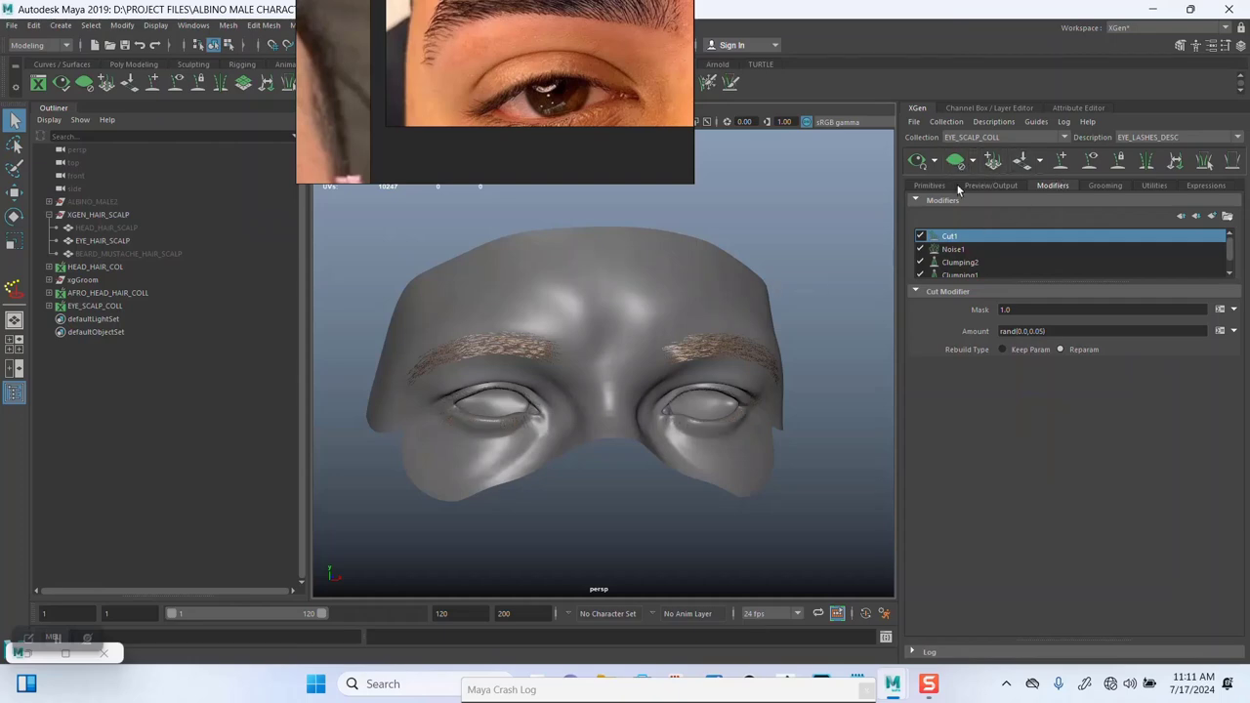
pyautogui.click(1120, 137)
pyautogui.click(1152, 154)
pyautogui.click(954, 162)
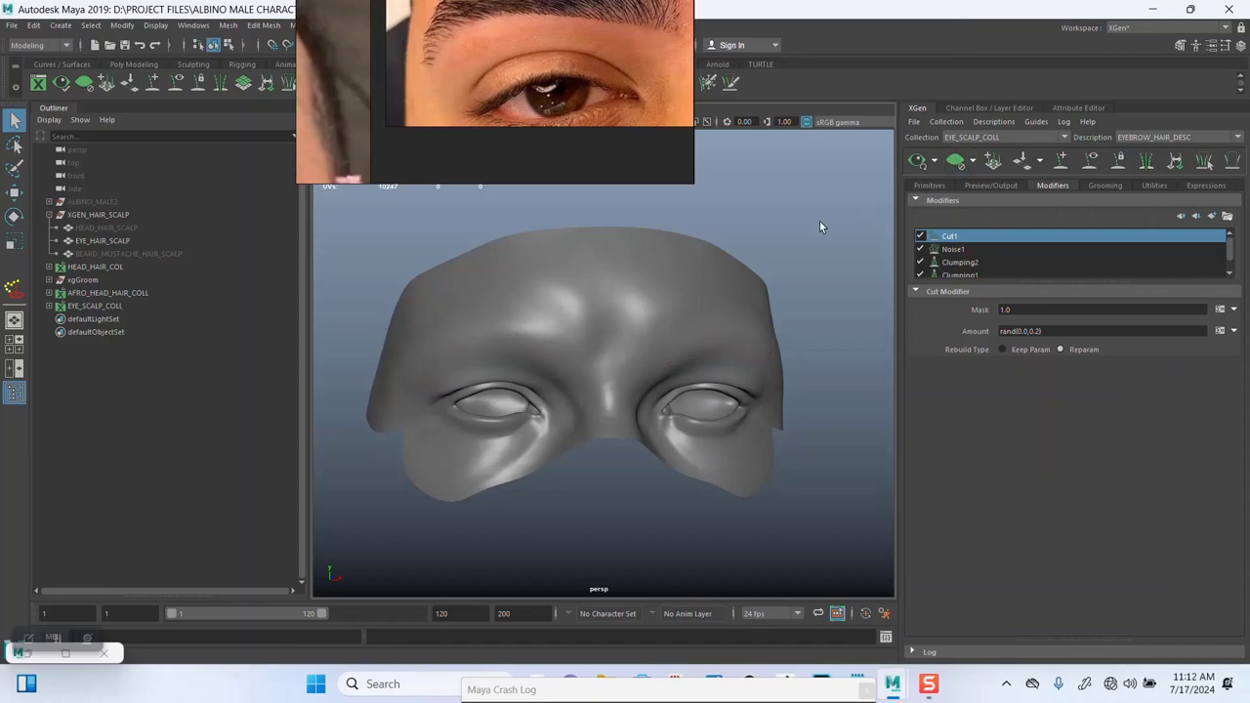
# Step: Hide the EYE_HAIR_SCALP mesh and unhide BEARD_MUSTACHE_HAIR_SCALP in the XGEN_HAIR_SCALP group
pyautogui.click(109, 242)
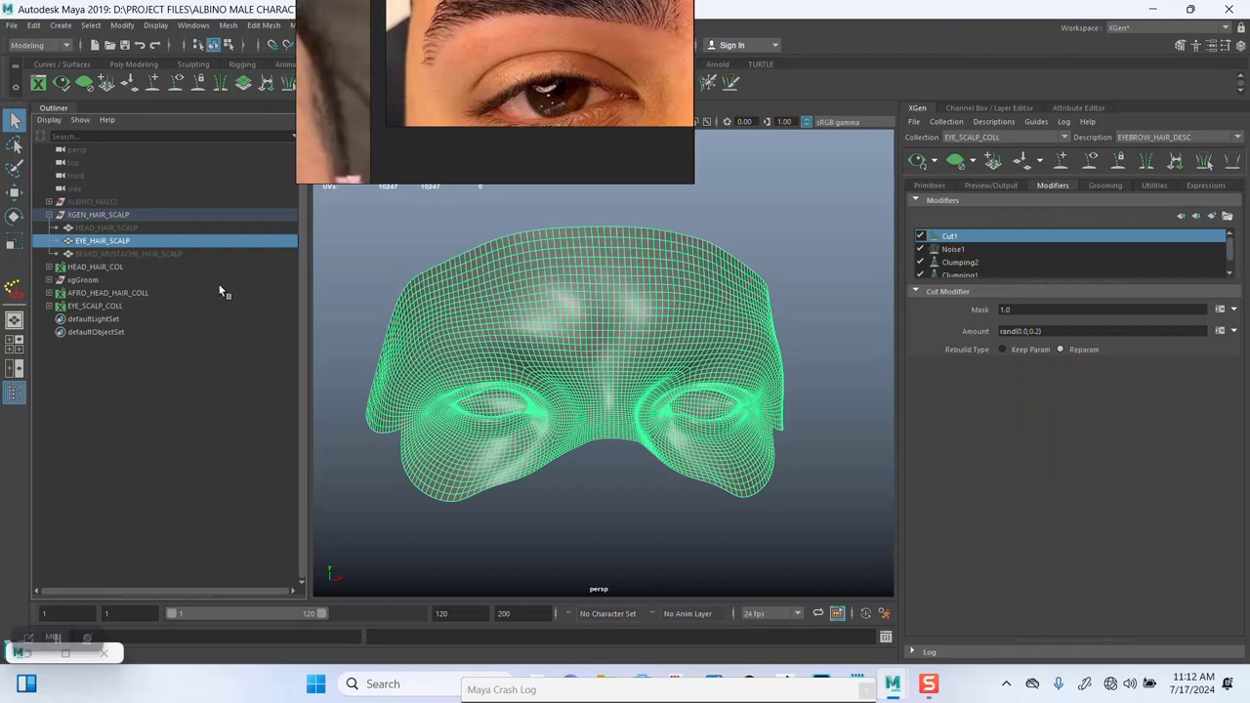
pyautogui.hotkey('ctrl', 'h')
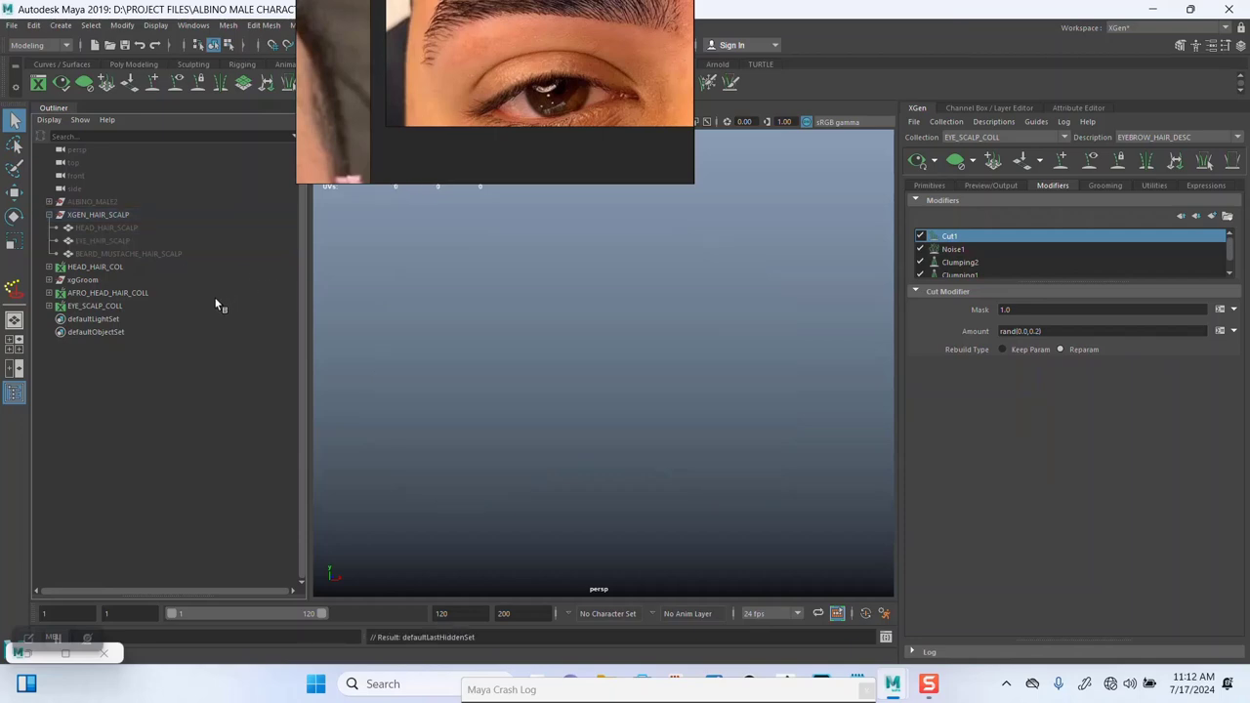
pyautogui.click(160, 254)
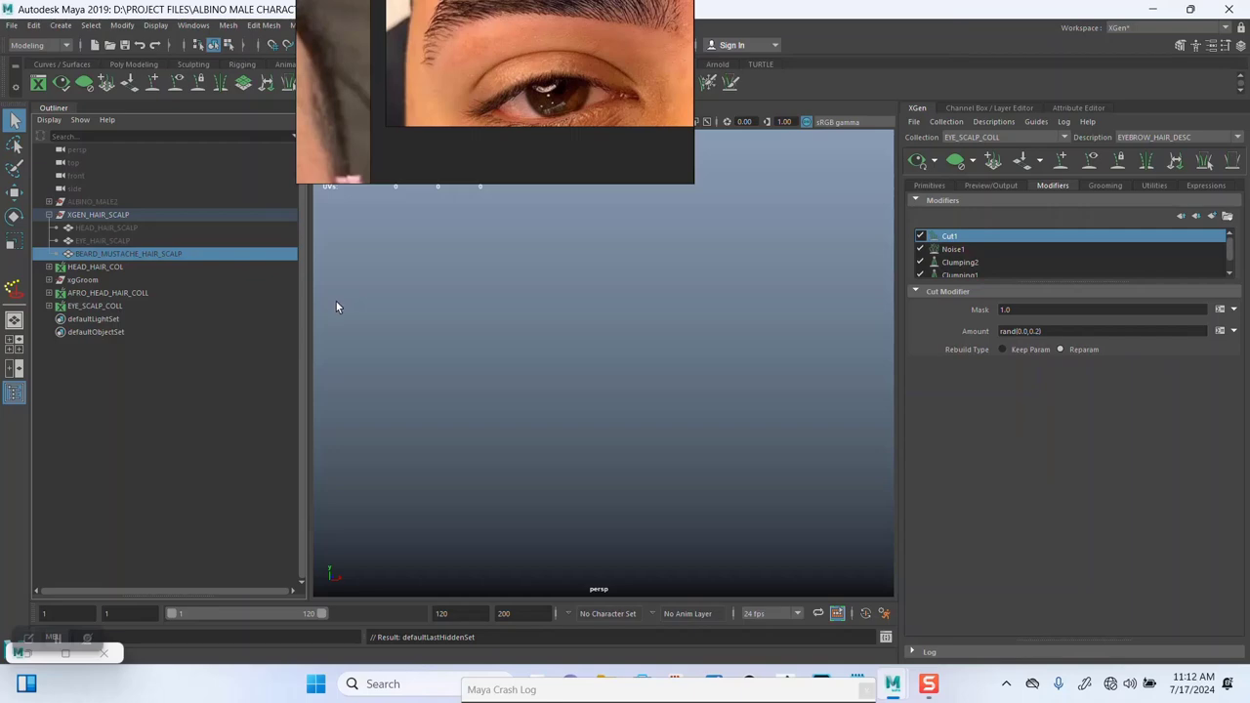
pyautogui.hotkey('shift', 'h')
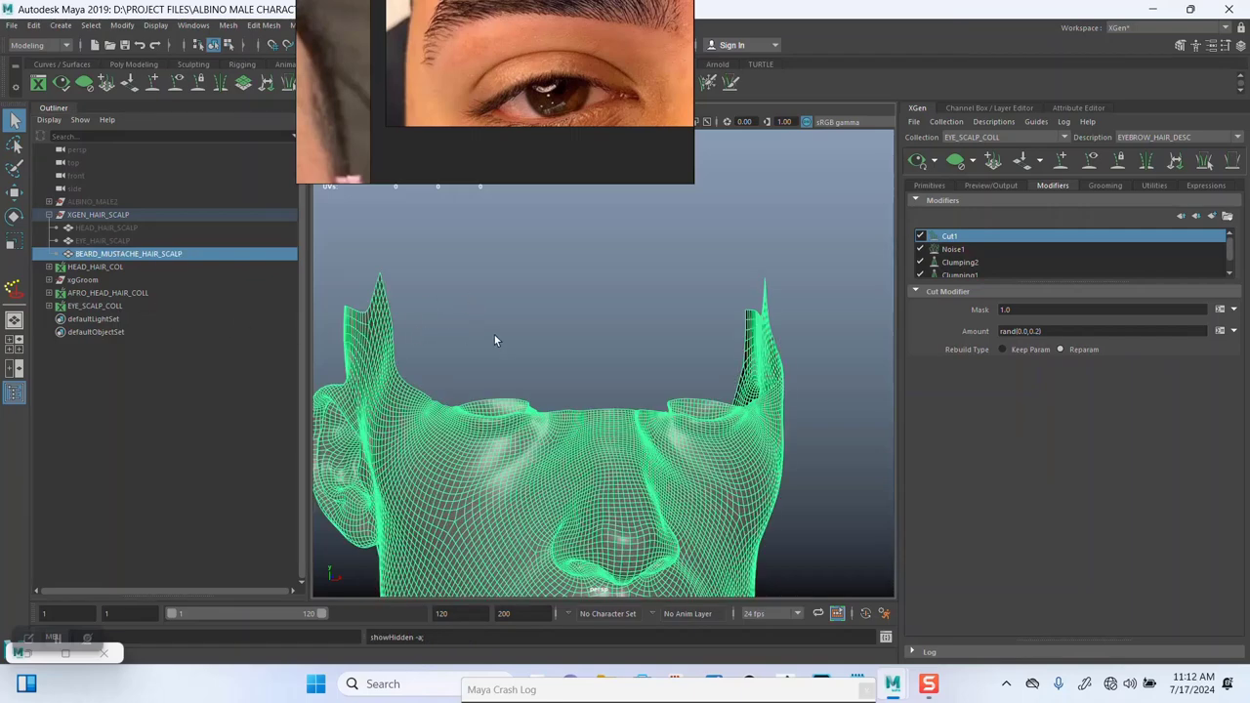
pyautogui.scroll(-3, 508, 293)
pyautogui.click(321, 297)
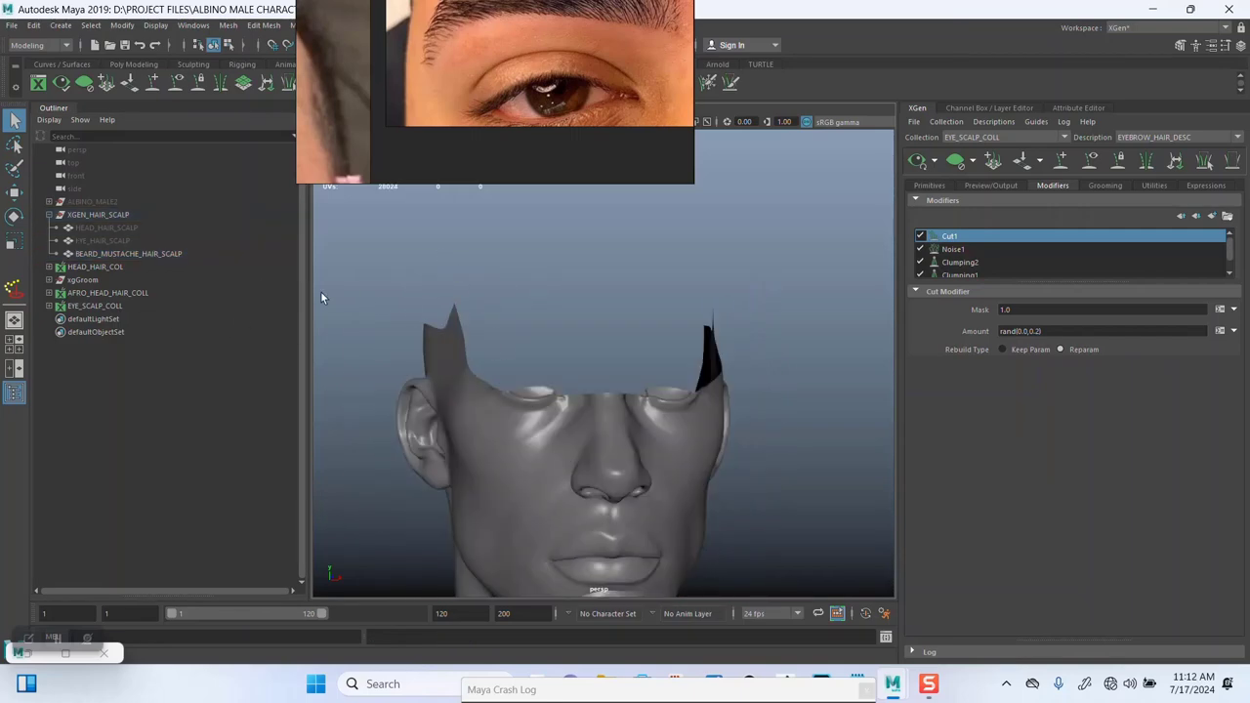
# Step: Narrow the Outliner to enlarge the viewport showing the beard and mustache scalp mesh
pyautogui.keyDown('alt'); pyautogui.moveTo(466, 296); pyautogui.dragTo(544, 290); pyautogui.keyUp('alt')
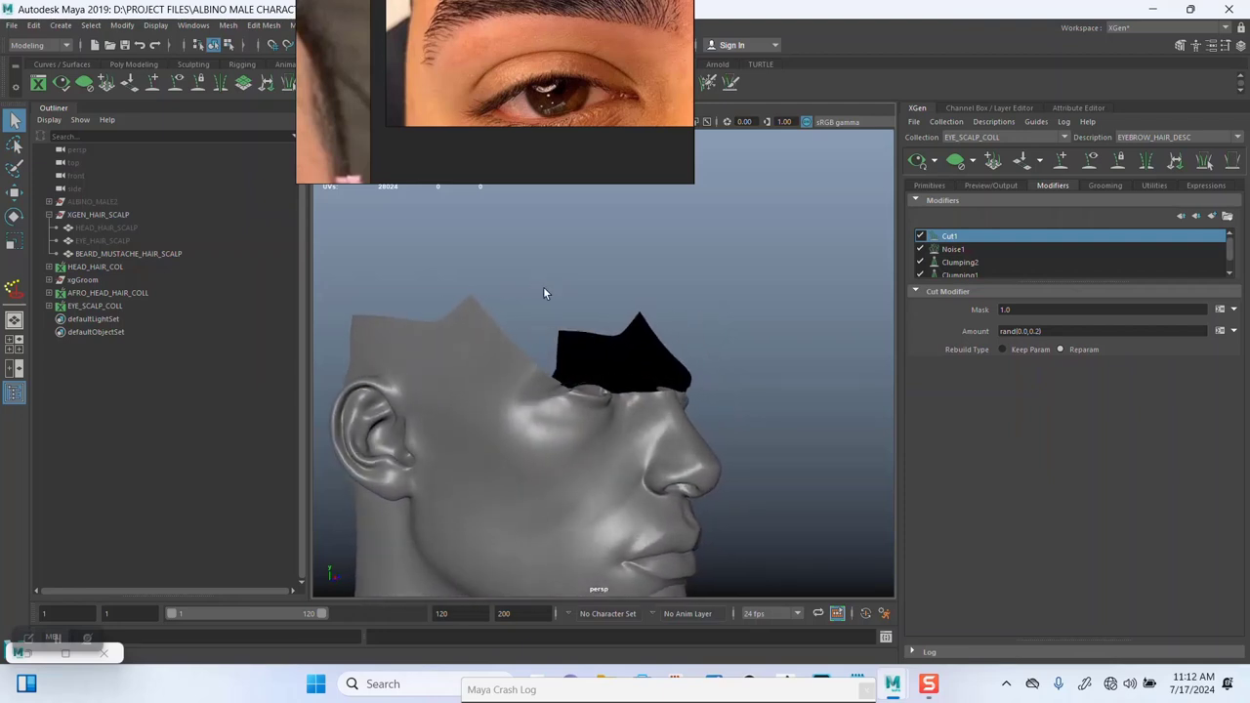
pyautogui.keyDown('alt'); pyautogui.moveTo(569, 351); pyautogui.dragTo(579, 228); pyautogui.keyUp('alt')
pyautogui.moveTo(300, 257); pyautogui.dragTo(200, 260)
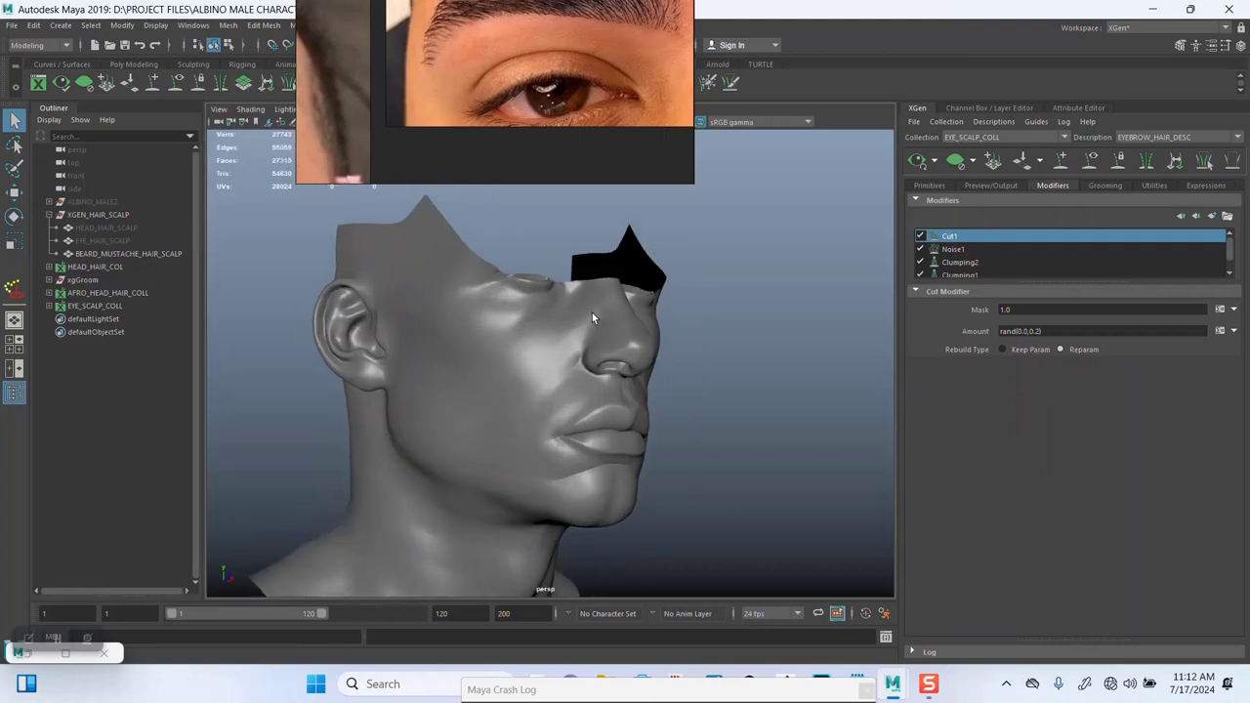
pyautogui.keyDown('alt'); pyautogui.moveTo(591, 313); pyautogui.dragTo(577, 292); pyautogui.keyUp('alt')
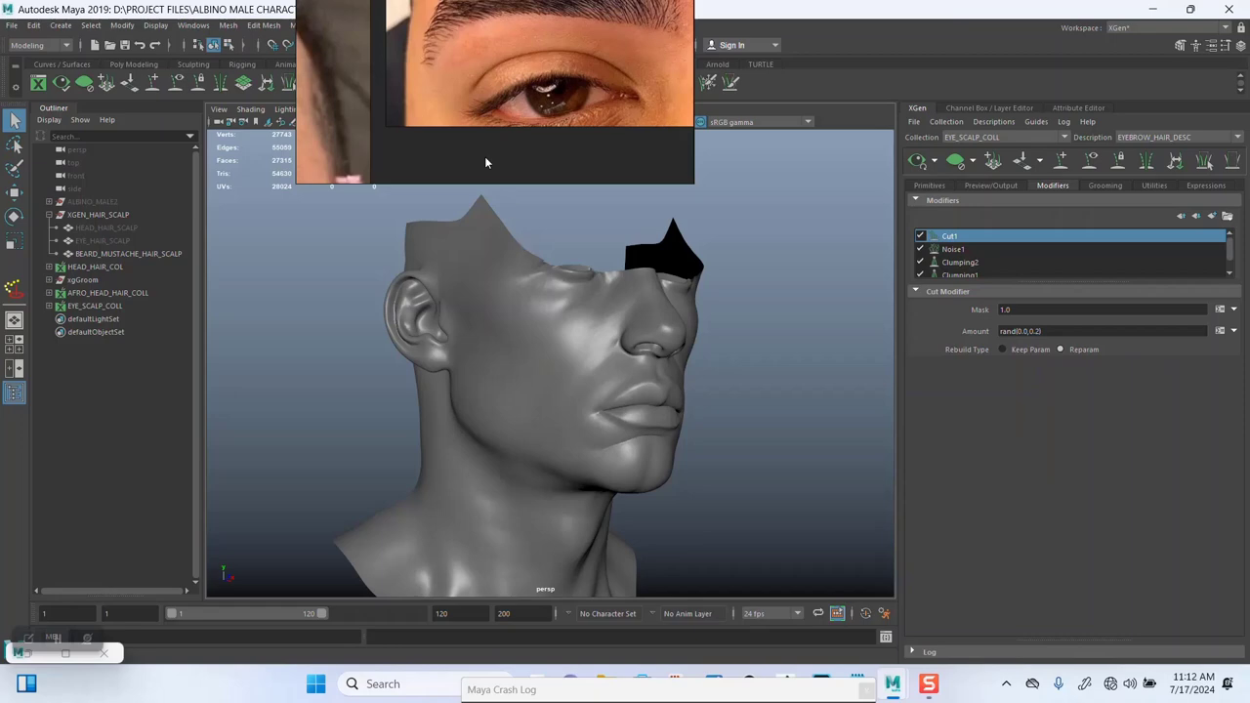
# Step: Bring the beard photos into view on the reference board and examine the strands and shape of the blond-brown beard
pyautogui.scroll(-6, 457, 143)
pyautogui.scroll(-3, 458, 137)
pyautogui.moveTo(458, 138); pyautogui.dragTo(503, 345, button='right')
pyautogui.moveTo(468, 279); pyautogui.dragTo(582, 198, button='middle')
pyautogui.scroll(5, 581, 203)
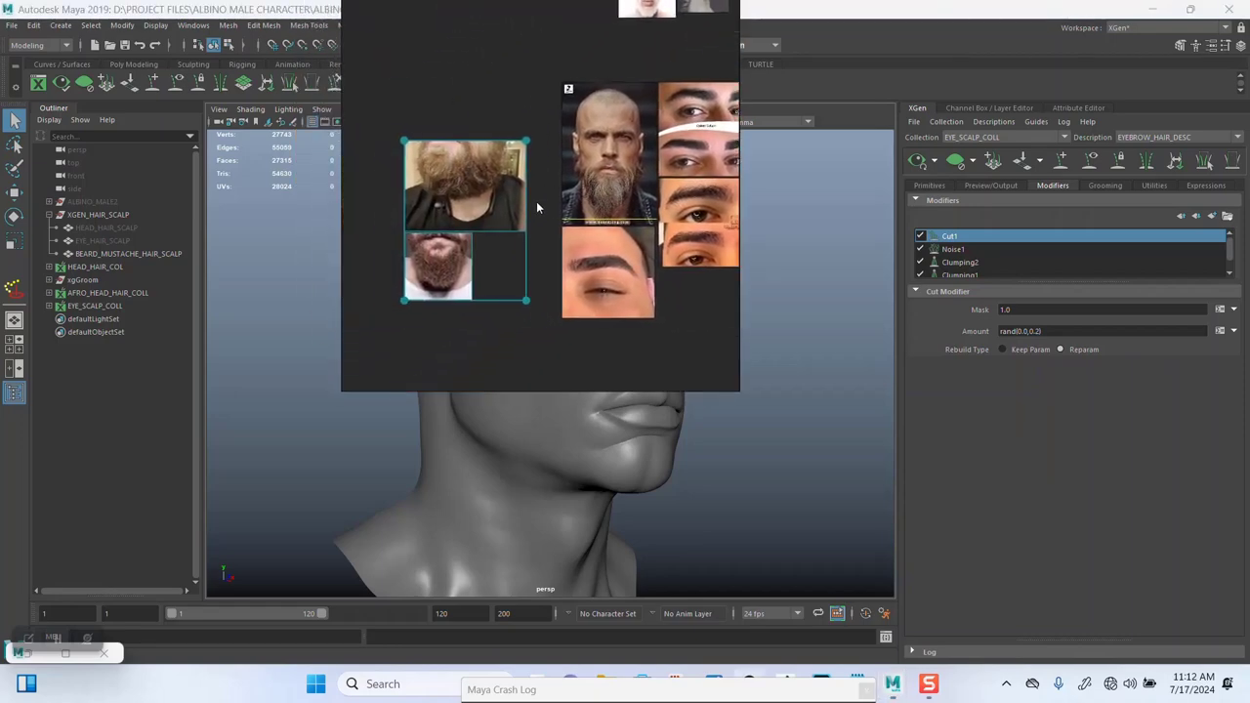
pyautogui.scroll(3, 546, 230)
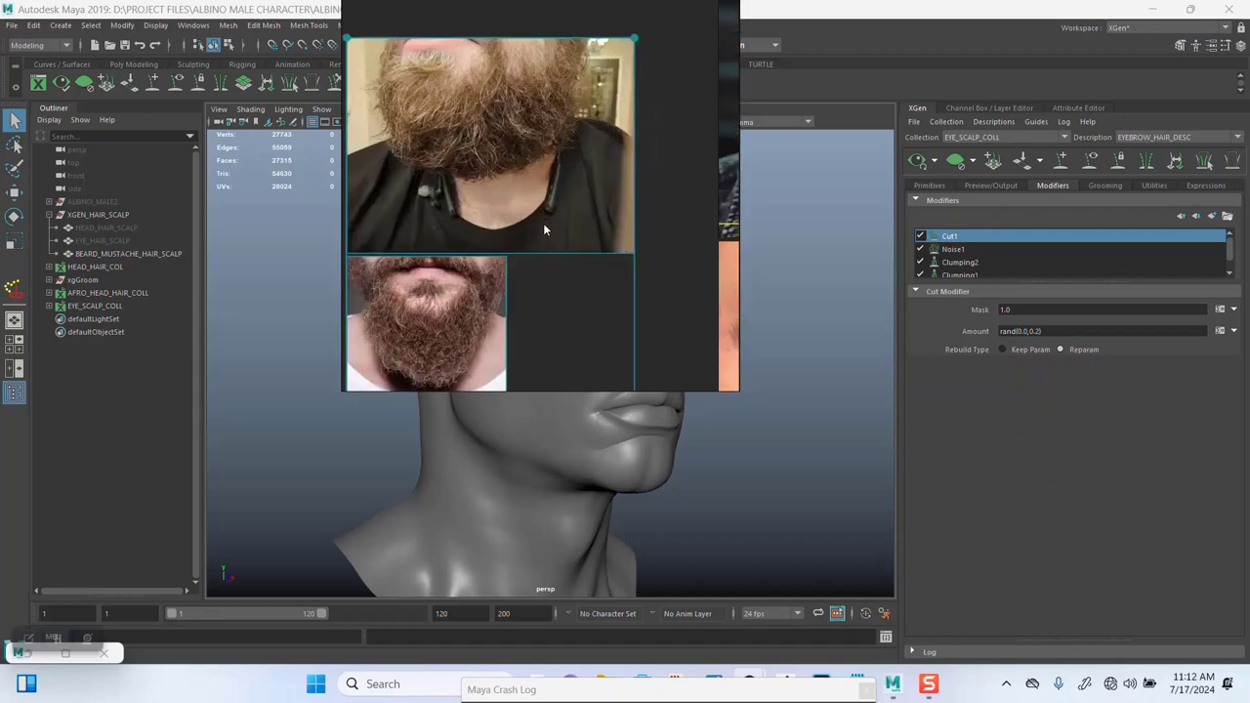
pyautogui.moveTo(548, 249); pyautogui.dragTo(586, 203)
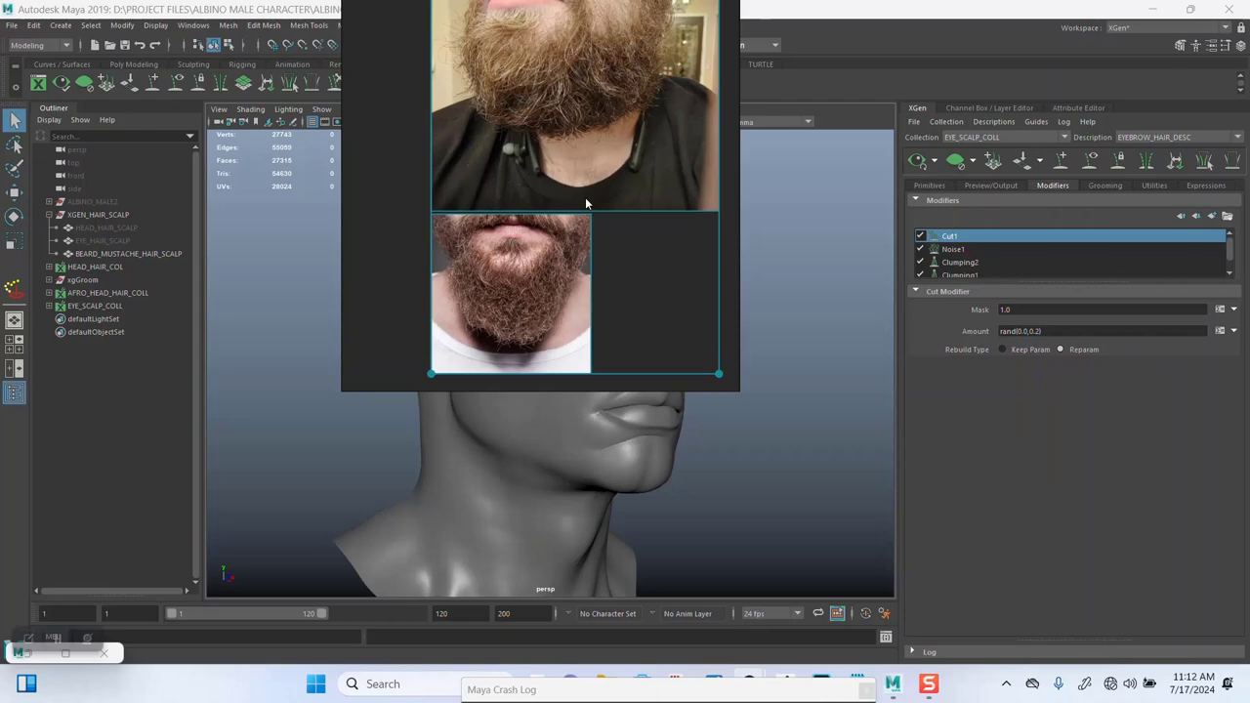
pyautogui.moveTo(559, 230)
pyautogui.mouseDown(button='middle')
pyautogui.moveTo(557, 265)
pyautogui.moveTo(571, 219)
pyautogui.mouseUp(button='middle')
pyautogui.scroll(5, 549, 249)
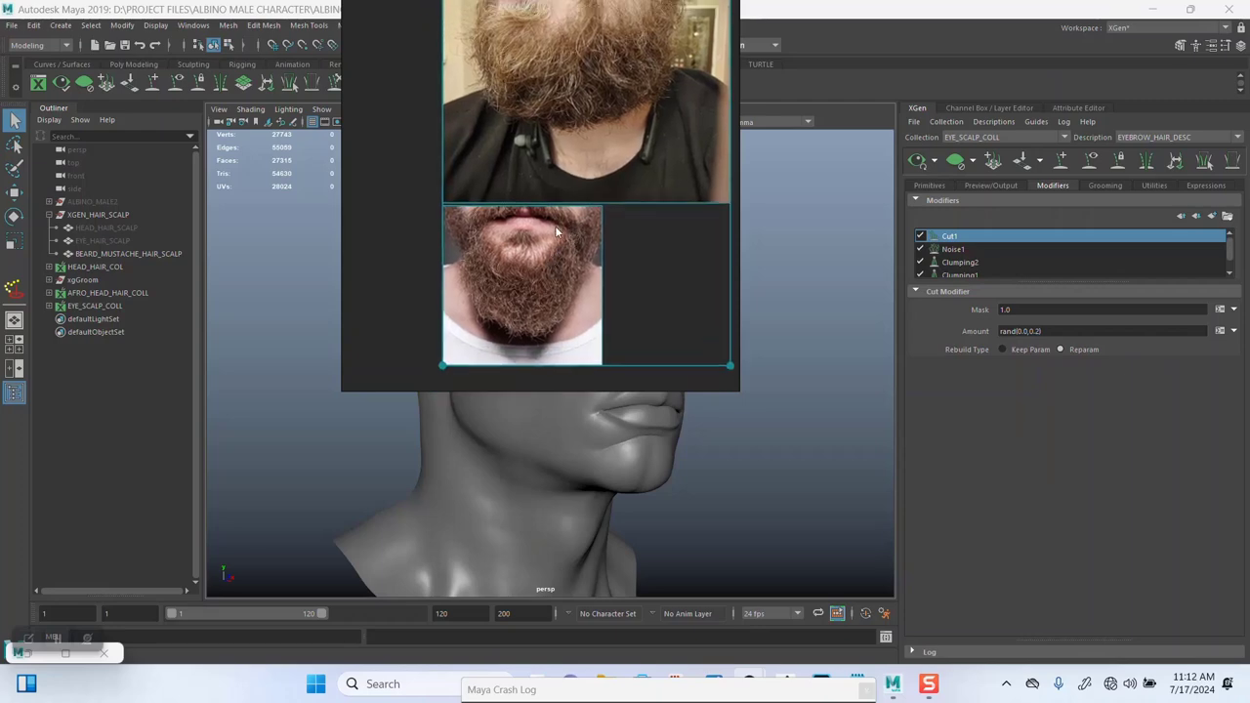
pyautogui.scroll(4, 563, 228)
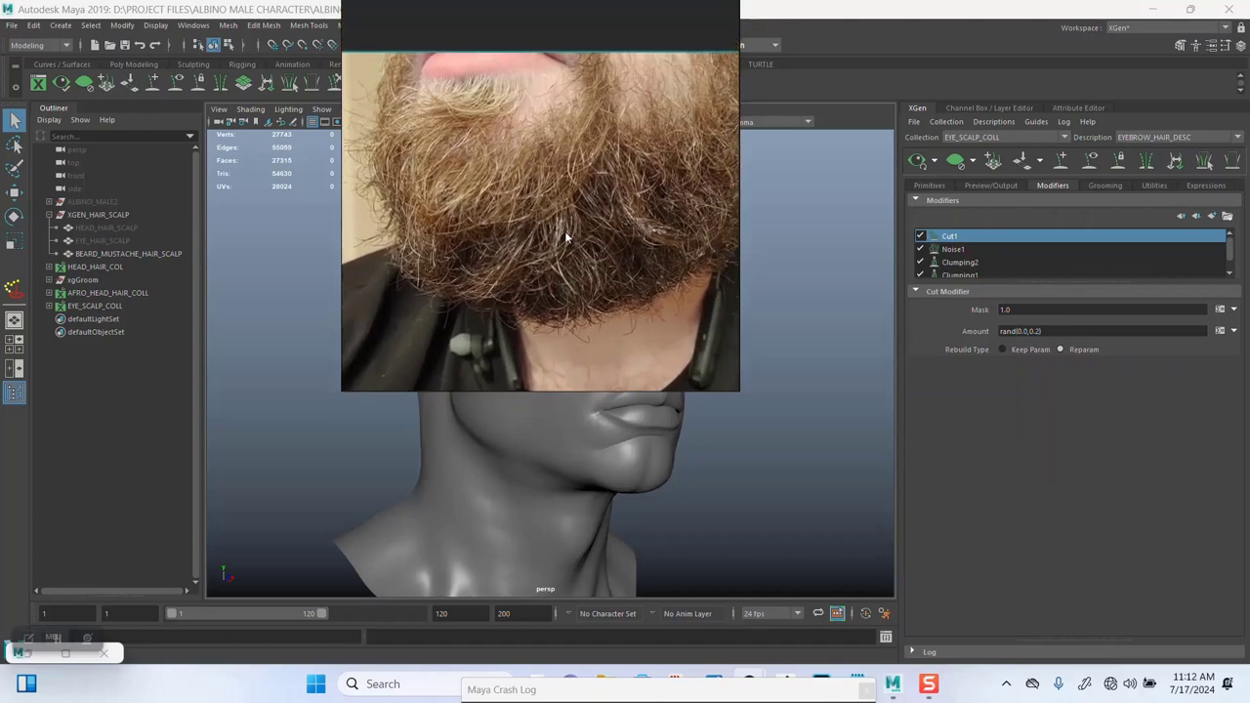
pyautogui.scroll(-4, 564, 223)
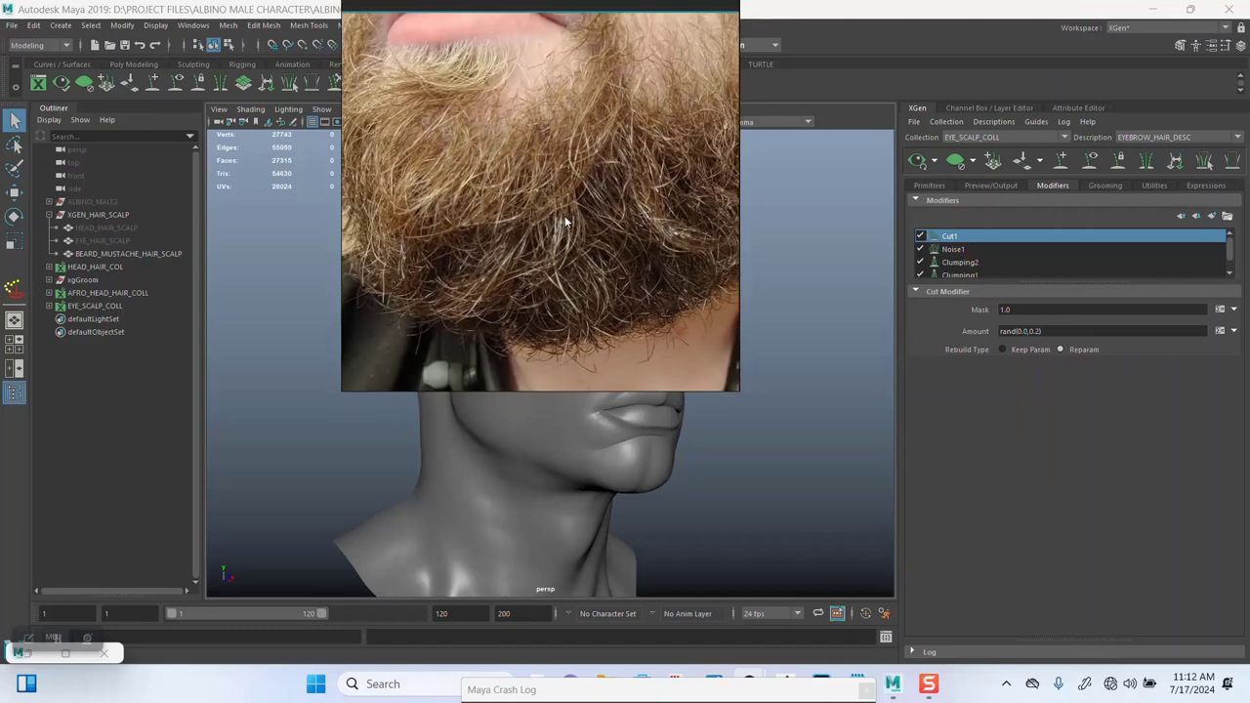
pyautogui.scroll(-6, 591, 217)
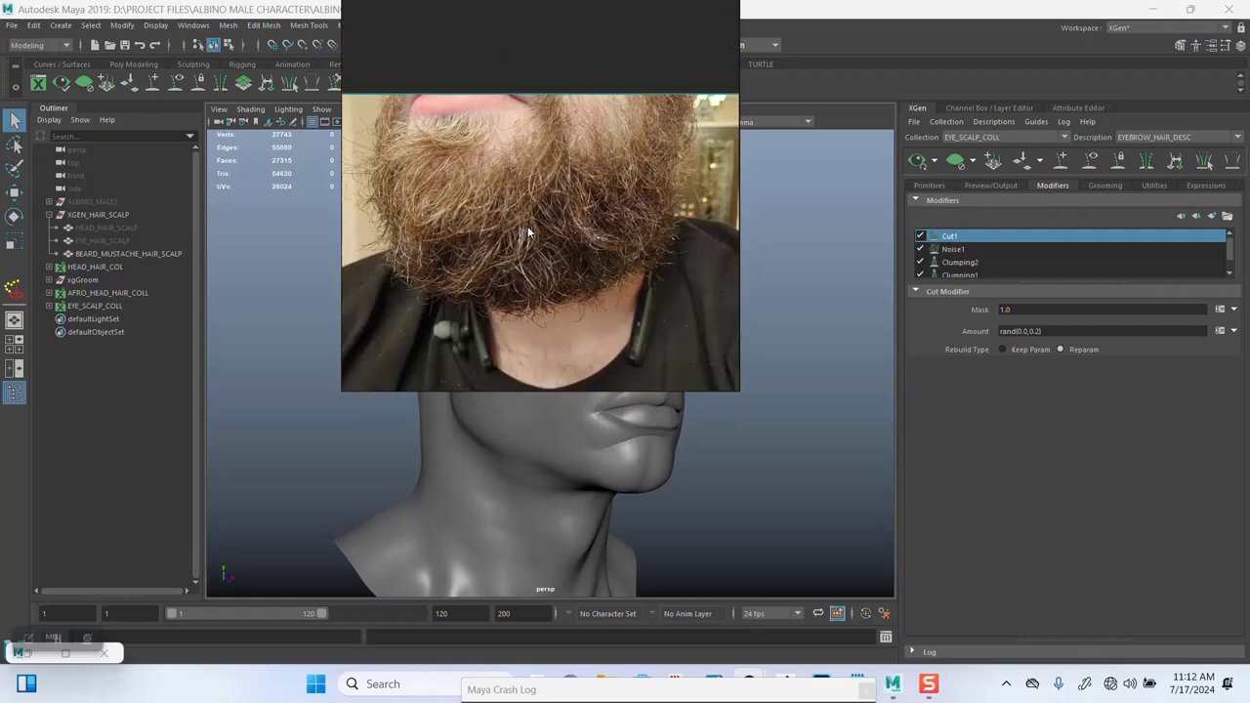
# Step: Examine the curly reddish-brown beard reference up close for strand curl, density and growth around the lower lip
pyautogui.moveTo(550, 270)
pyautogui.mouseDown(button='middle')
pyautogui.moveTo(557, 166)
pyautogui.moveTo(572, 204)
pyautogui.moveTo(578, 188)
pyautogui.mouseUp(button='middle')
pyautogui.scroll(3, 518, 278)
pyautogui.scroll(5, 517, 279)
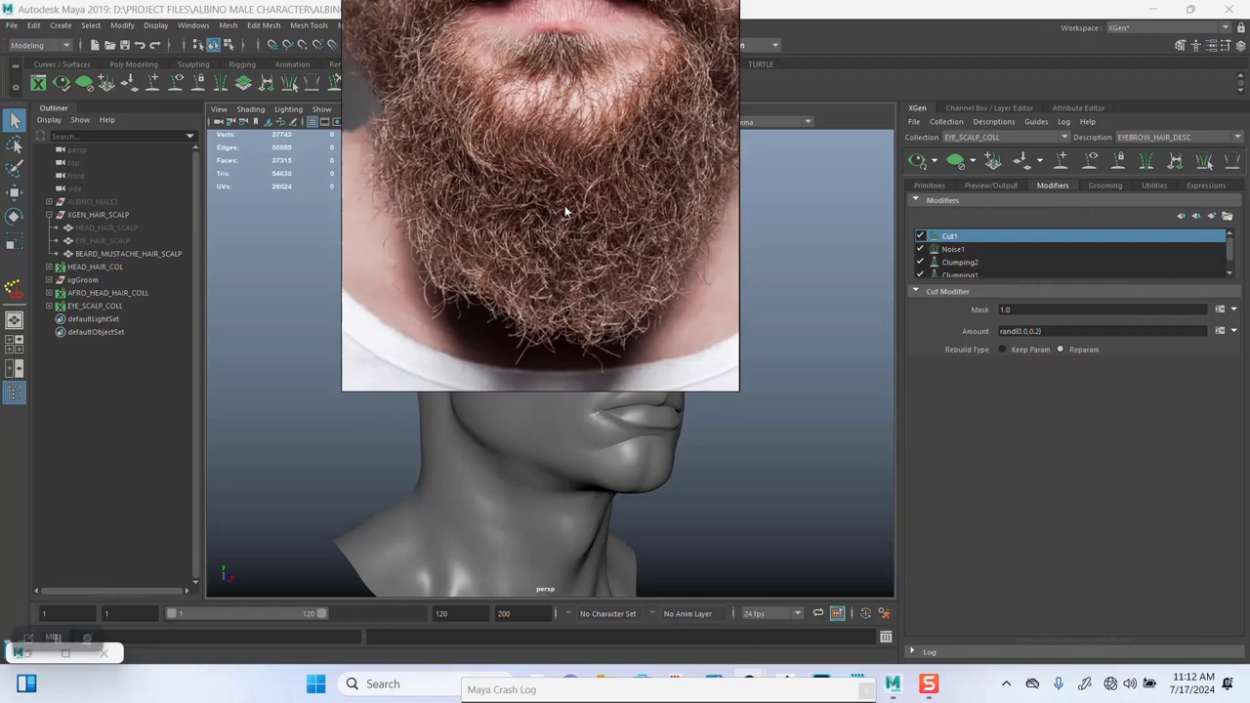
pyautogui.scroll(-3, 542, 242)
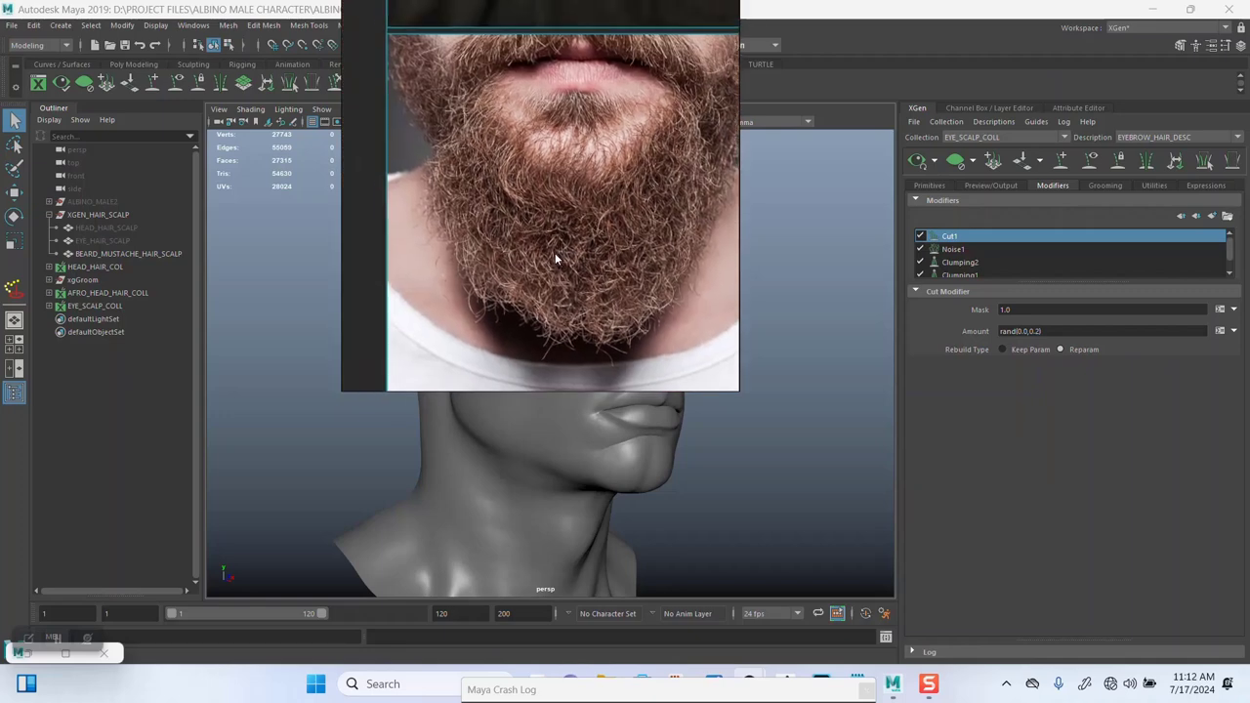
pyautogui.scroll(3, 534, 233)
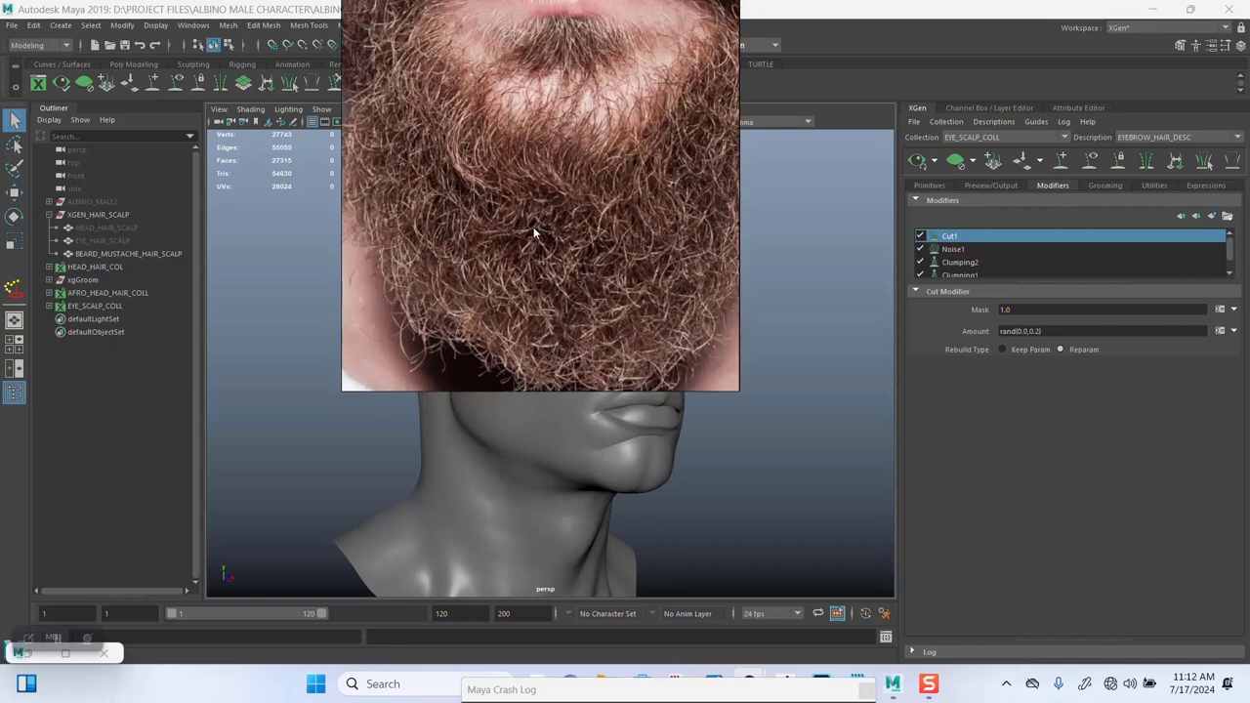
pyautogui.scroll(-2, 534, 233)
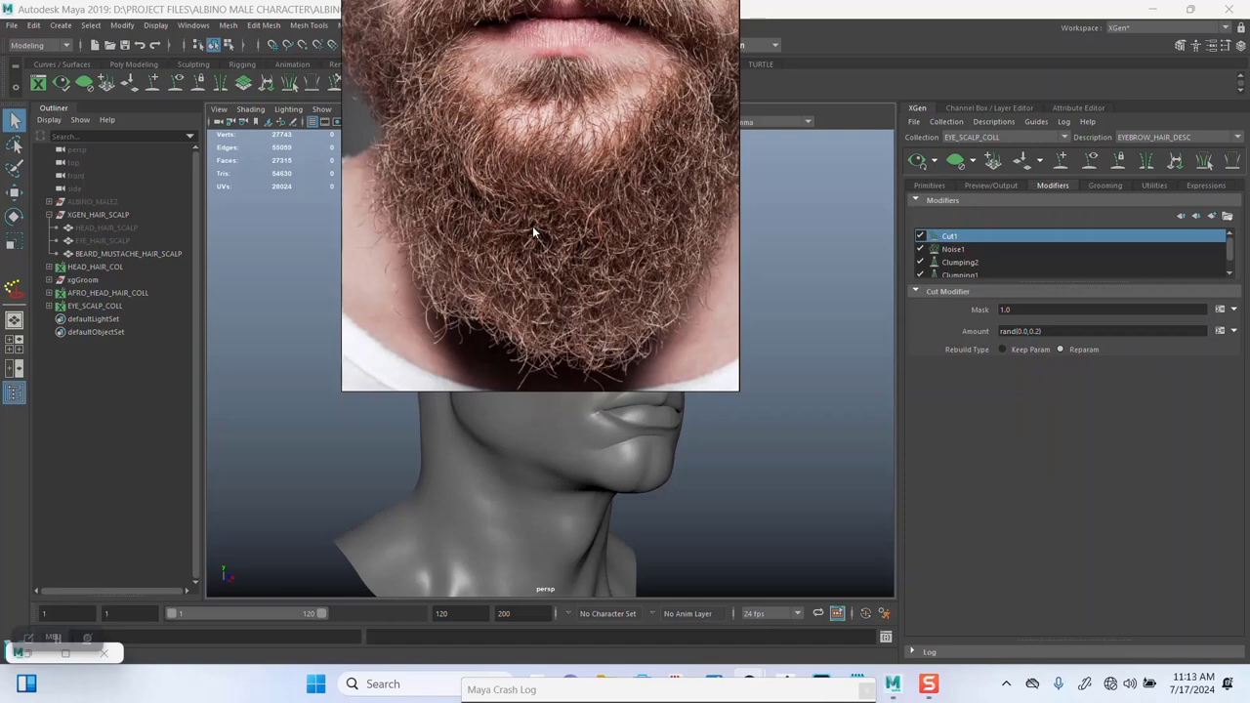
pyautogui.scroll(4, 534, 233)
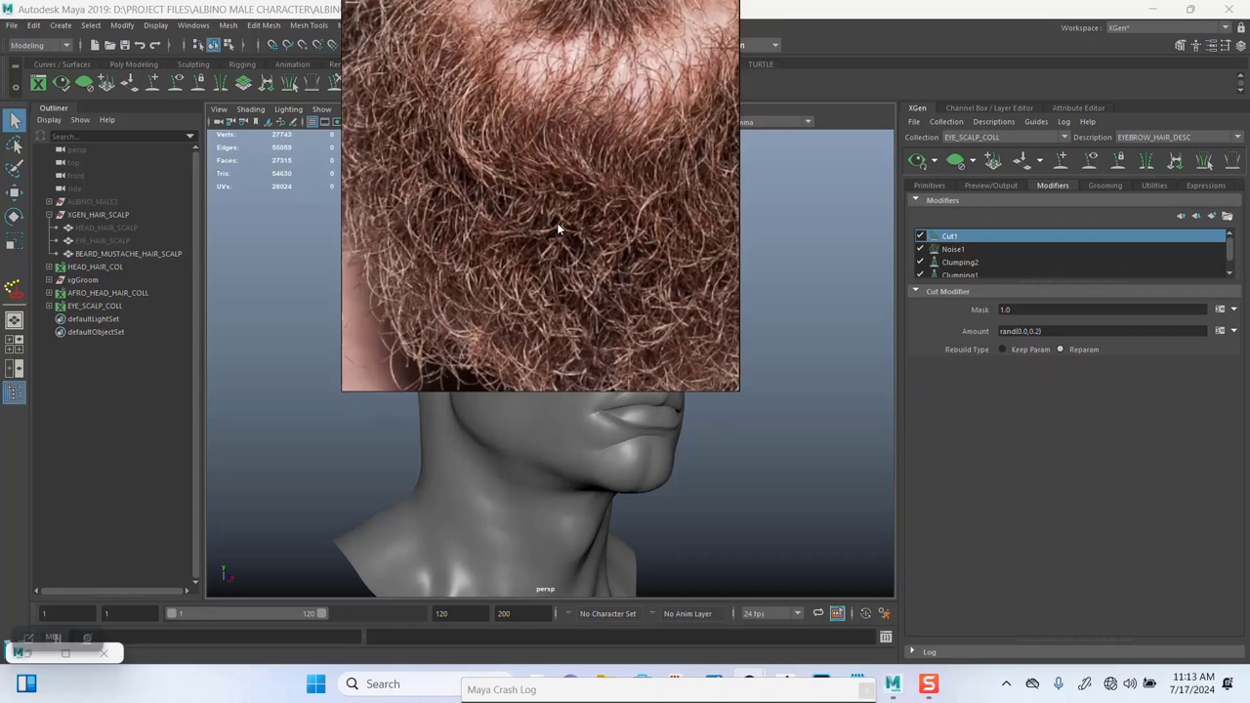
pyautogui.scroll(-4, 556, 231)
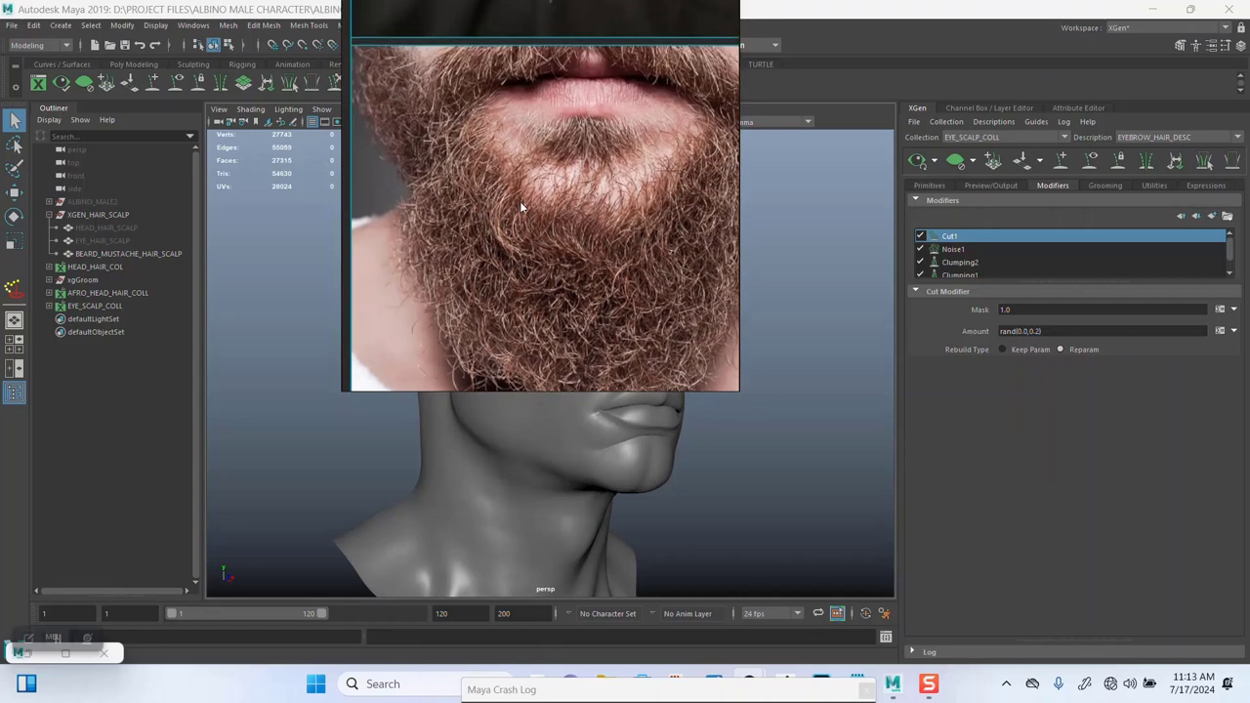
# Step: Study the lower part of the reddish-brown beard reference for strand clumping, flyaway hairs and overall silhouette
pyautogui.scroll(5, 520, 207)
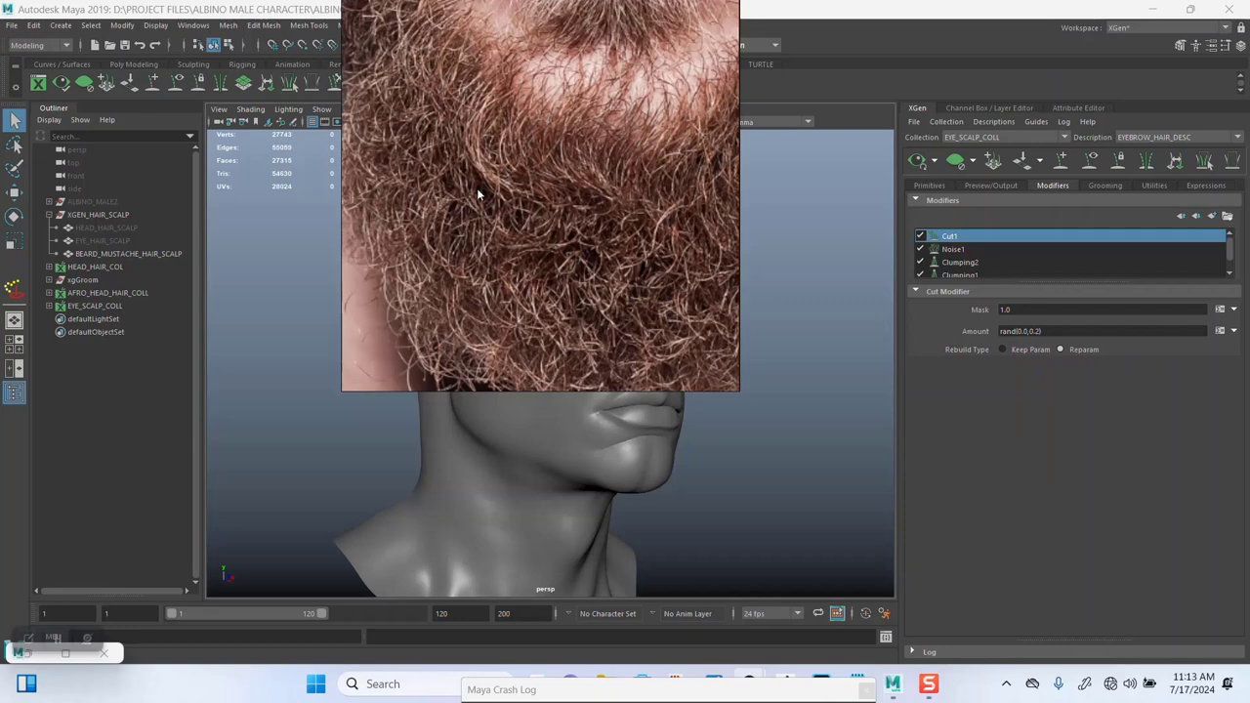
pyautogui.scroll(-4, 507, 236)
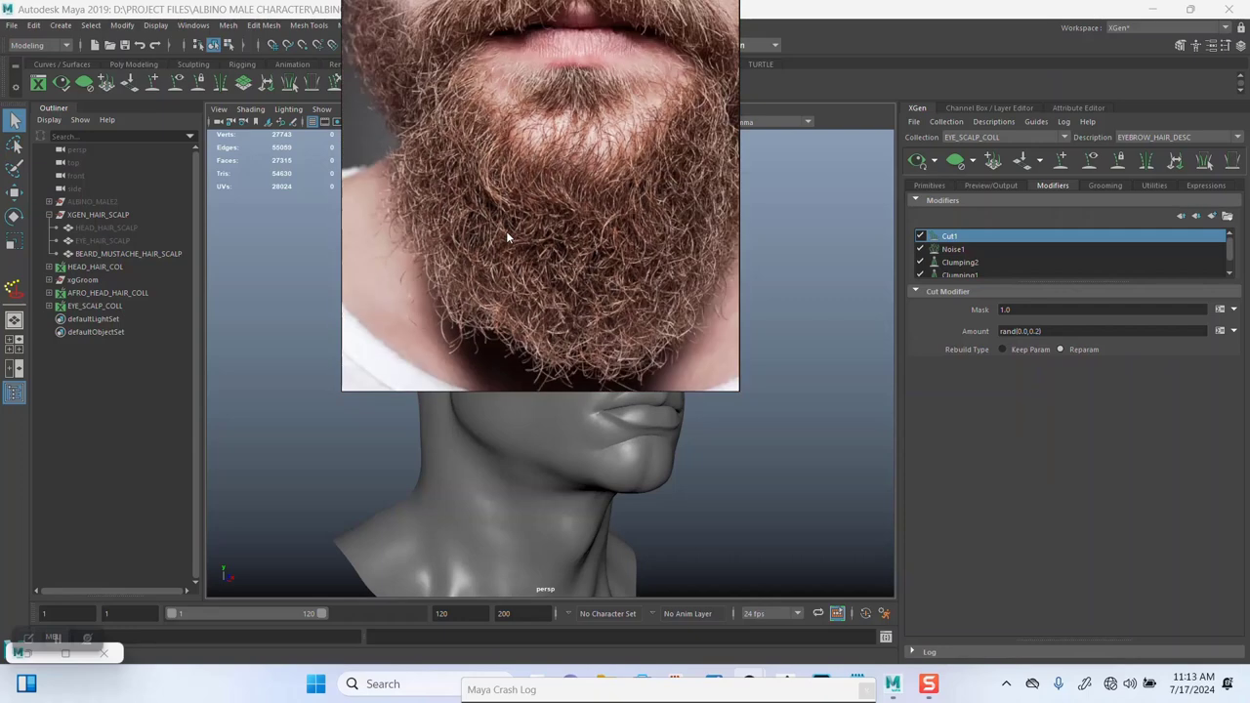
pyautogui.scroll(2, 508, 235)
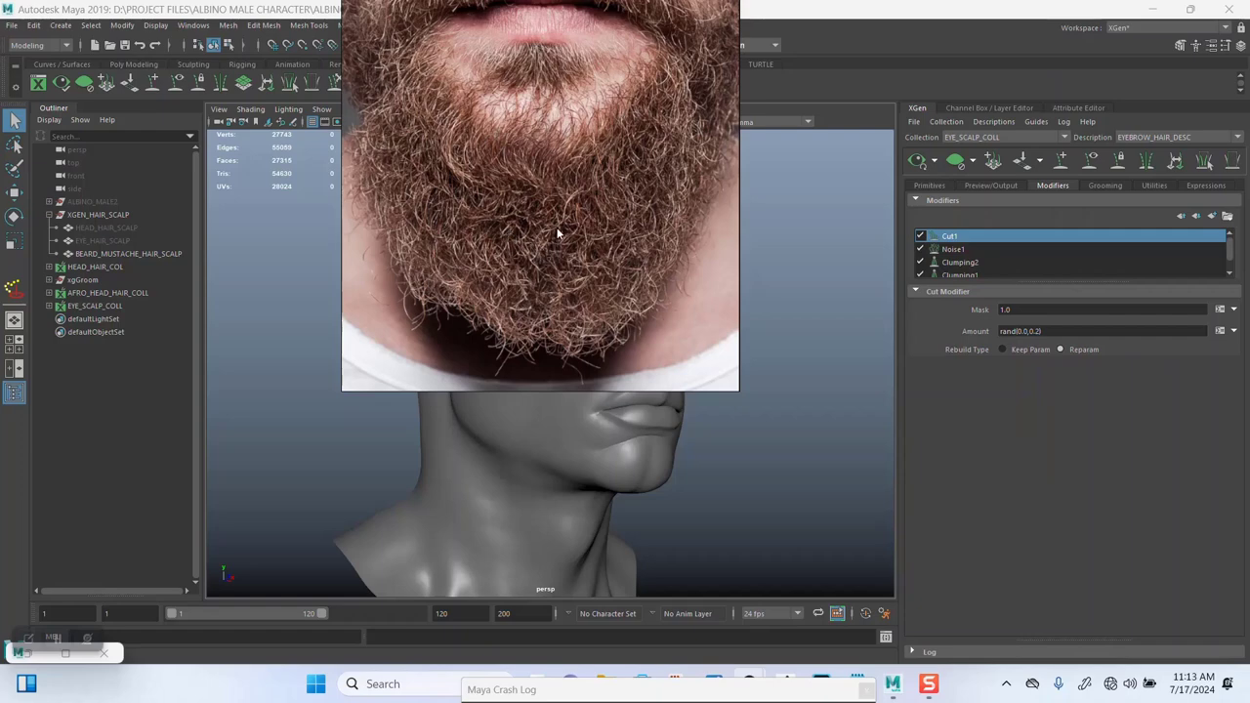
pyautogui.scroll(3, 566, 254)
pyautogui.moveTo(569, 255); pyautogui.dragTo(584, 271, button='middle')
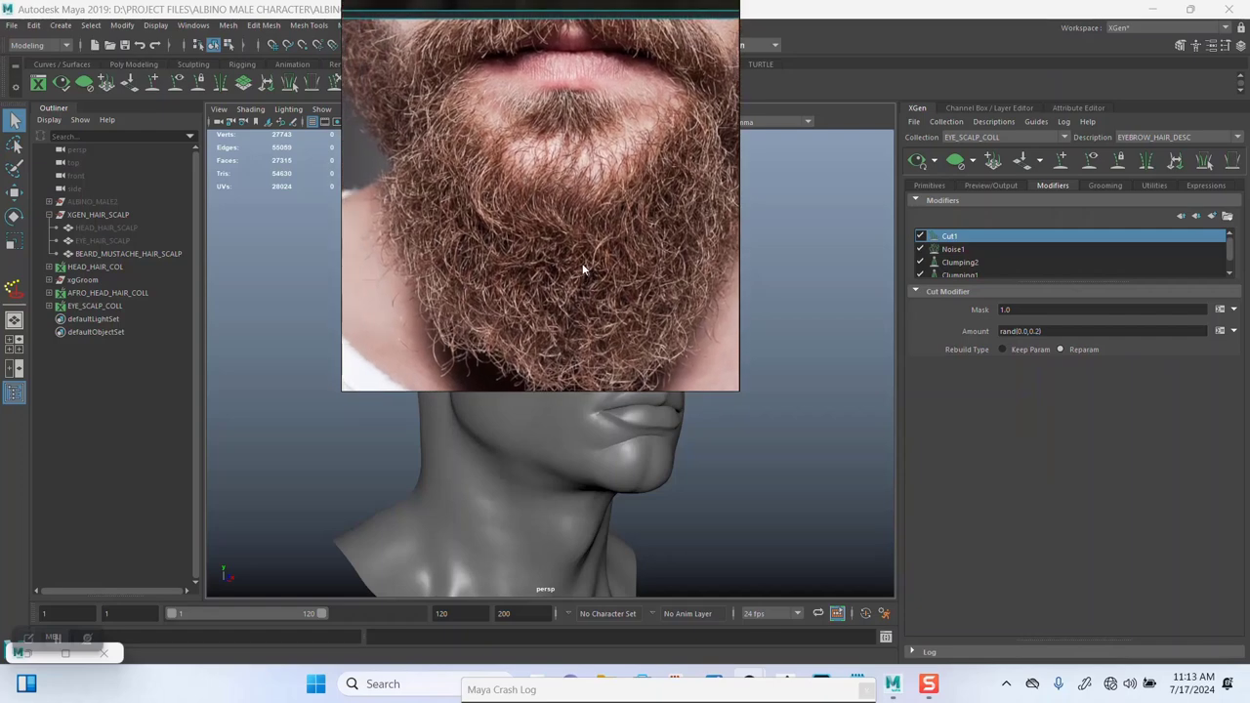
pyautogui.moveTo(583, 272)
pyautogui.mouseDown()
pyautogui.moveTo(546, 260)
pyautogui.moveTo(544, 286)
pyautogui.moveTo(549, 251)
pyautogui.moveTo(585, 259)
pyautogui.mouseUp()
pyautogui.scroll(3, 587, 281)
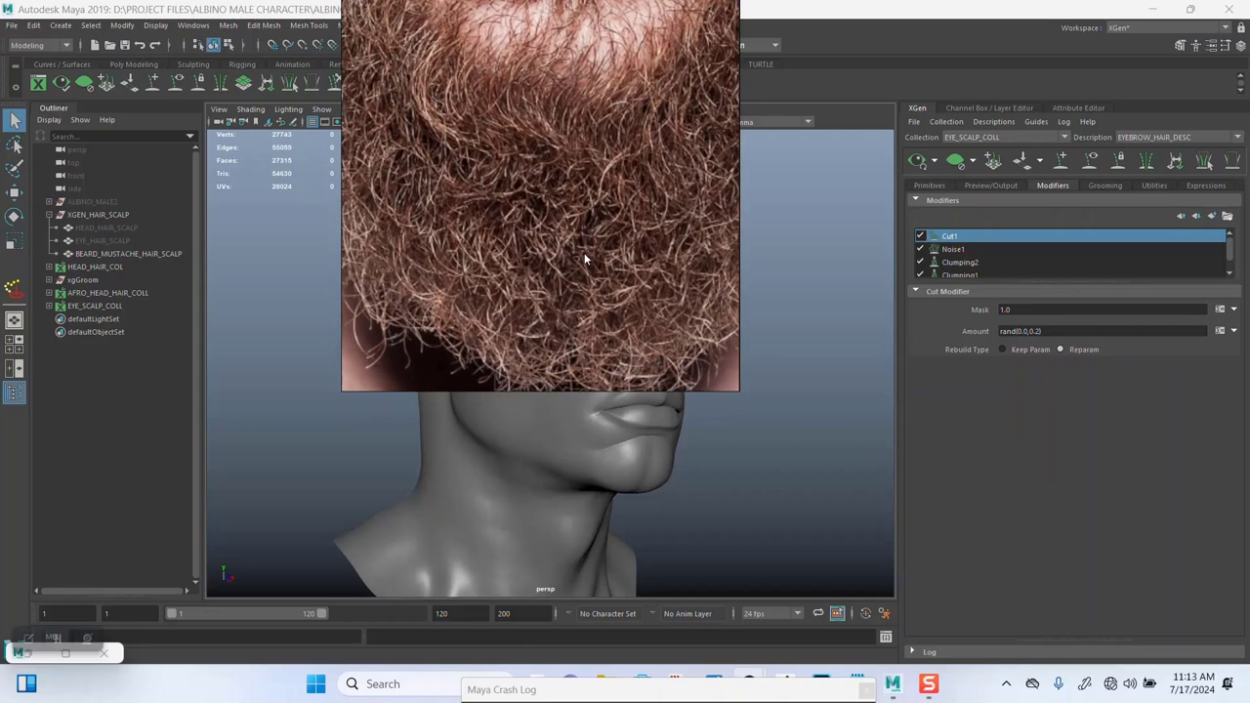
pyautogui.scroll(-5, 549, 283)
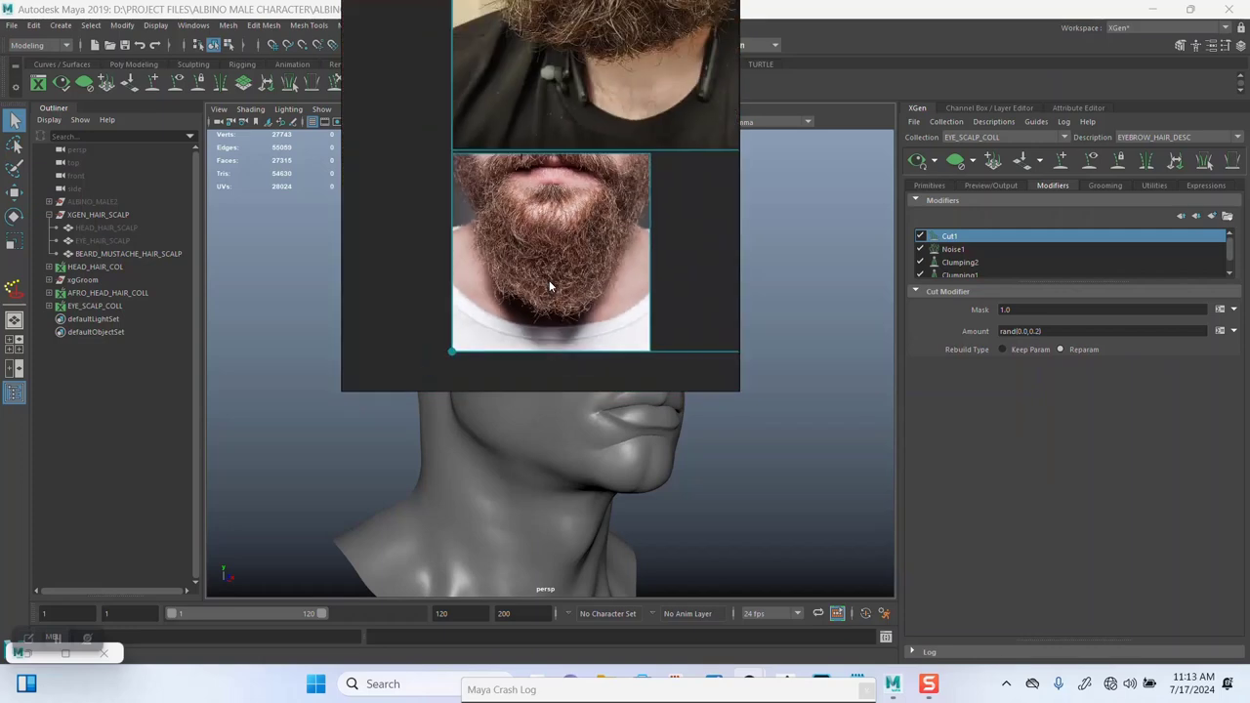
# Step: Zoom out the reference board and move its window clear of the face mesh, keeping the beard photos in view
pyautogui.moveTo(584, 275); pyautogui.dragTo(629, 261)
pyautogui.moveTo(629, 262)
pyautogui.mouseDown(button='right')
pyautogui.moveTo(562, 256)
pyautogui.moveTo(641, 260)
pyautogui.mouseUp(button='right')
pyautogui.scroll(3, 612, 263)
pyautogui.scroll(-6, 656, 266)
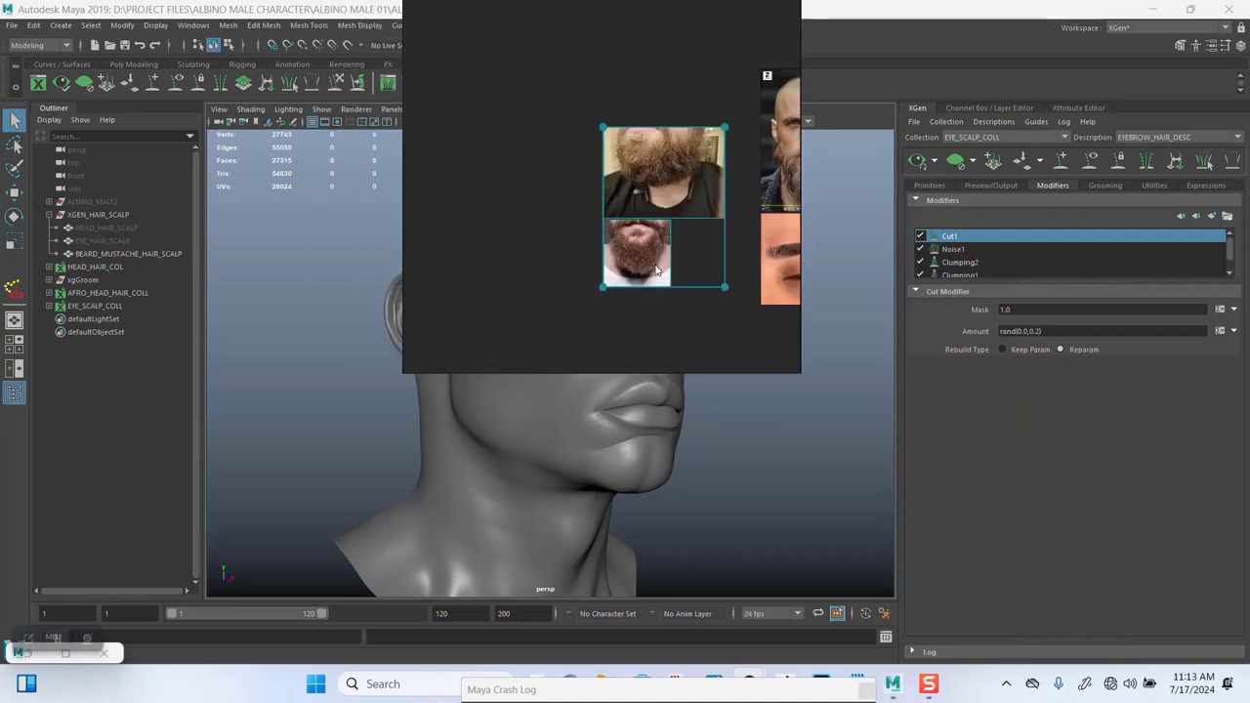
pyautogui.moveTo(726, 287); pyautogui.dragTo(384, 127)
pyautogui.click(564, 260)
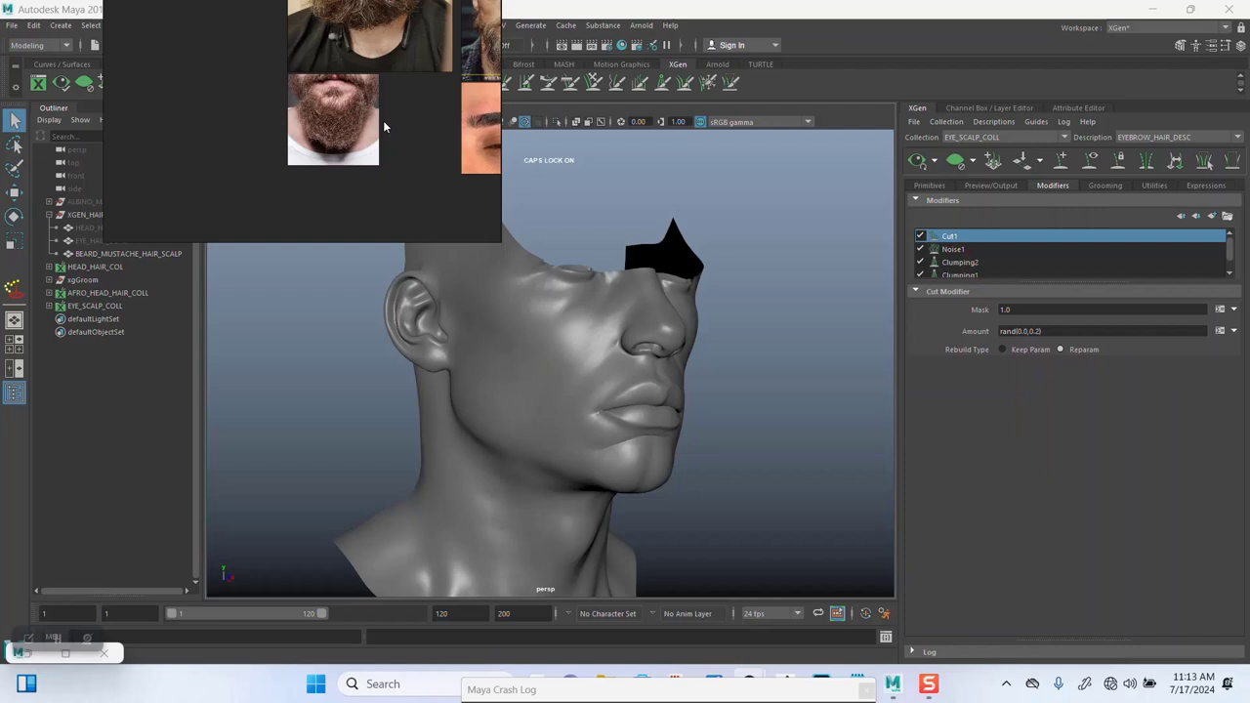
# Step: Select the BEARD_MUSTACHE_HAIR_SCALP mesh and start a new XGen description for it
pyautogui.keyDown('alt'); pyautogui.moveTo(610, 349); pyautogui.dragTo(610, 436, button='right'); pyautogui.keyUp('alt')
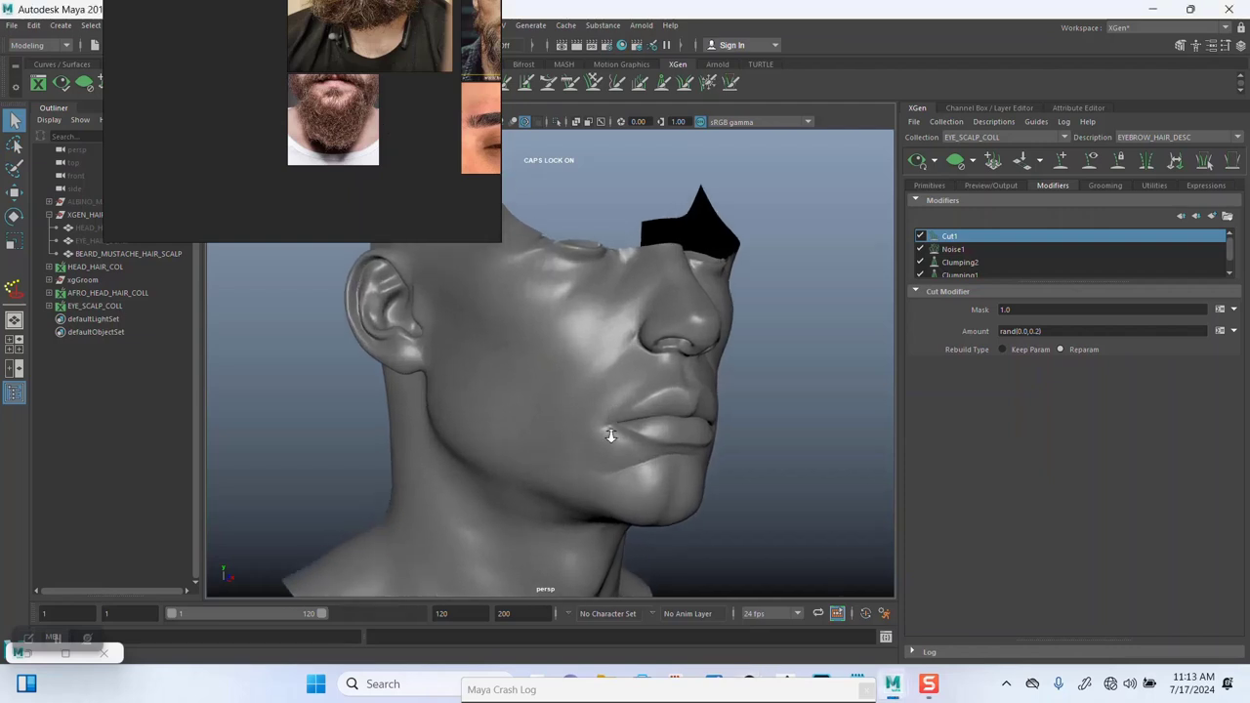
pyautogui.keyDown('alt'); pyautogui.moveTo(695, 346); pyautogui.dragTo(591, 341); pyautogui.keyUp('alt')
pyautogui.keyDown('alt'); pyautogui.moveTo(599, 339); pyautogui.dragTo(615, 354, button='right'); pyautogui.keyUp('alt')
pyautogui.keyDown('alt'); pyautogui.moveTo(561, 349); pyautogui.dragTo(591, 348); pyautogui.keyUp('alt')
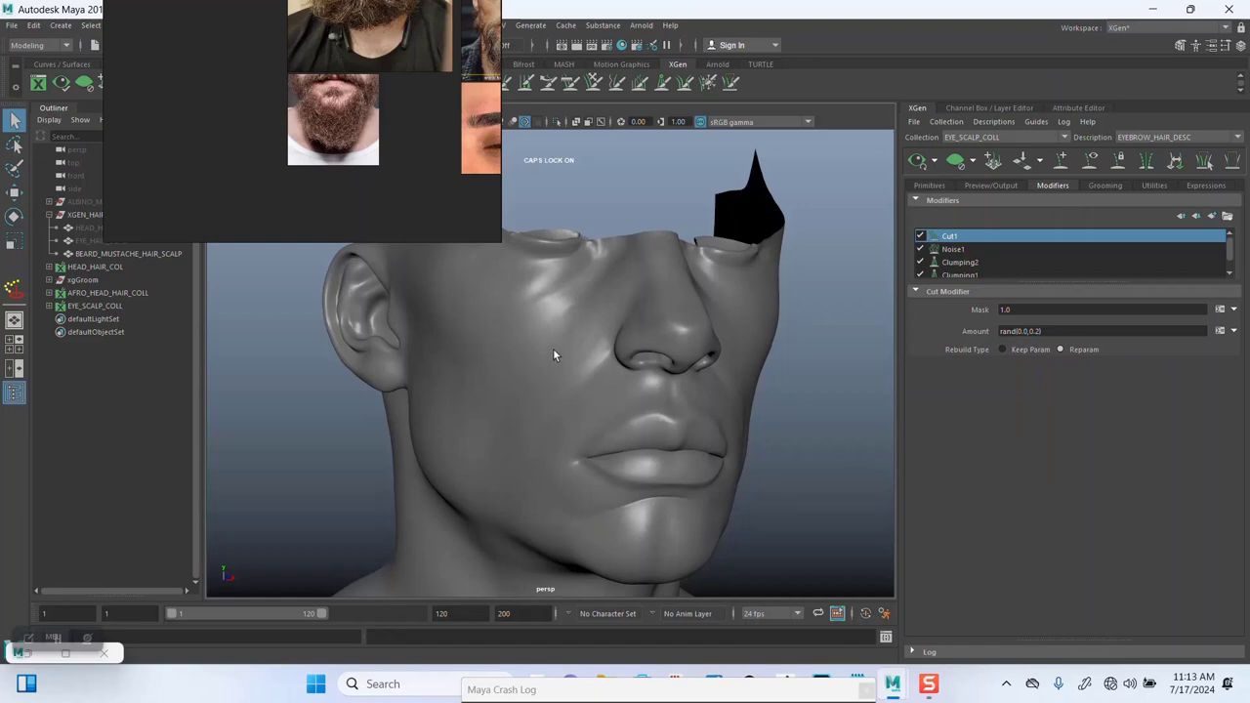
pyautogui.click(554, 353)
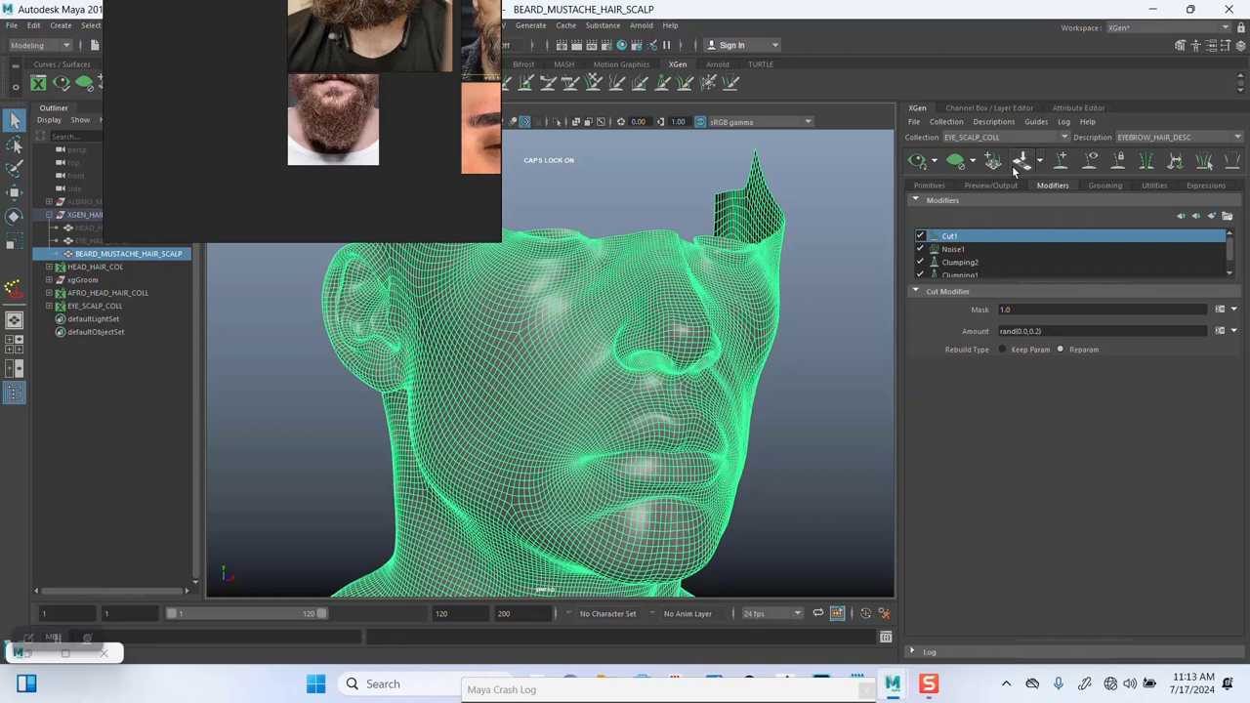
pyautogui.click(993, 122)
pyautogui.click(1001, 136)
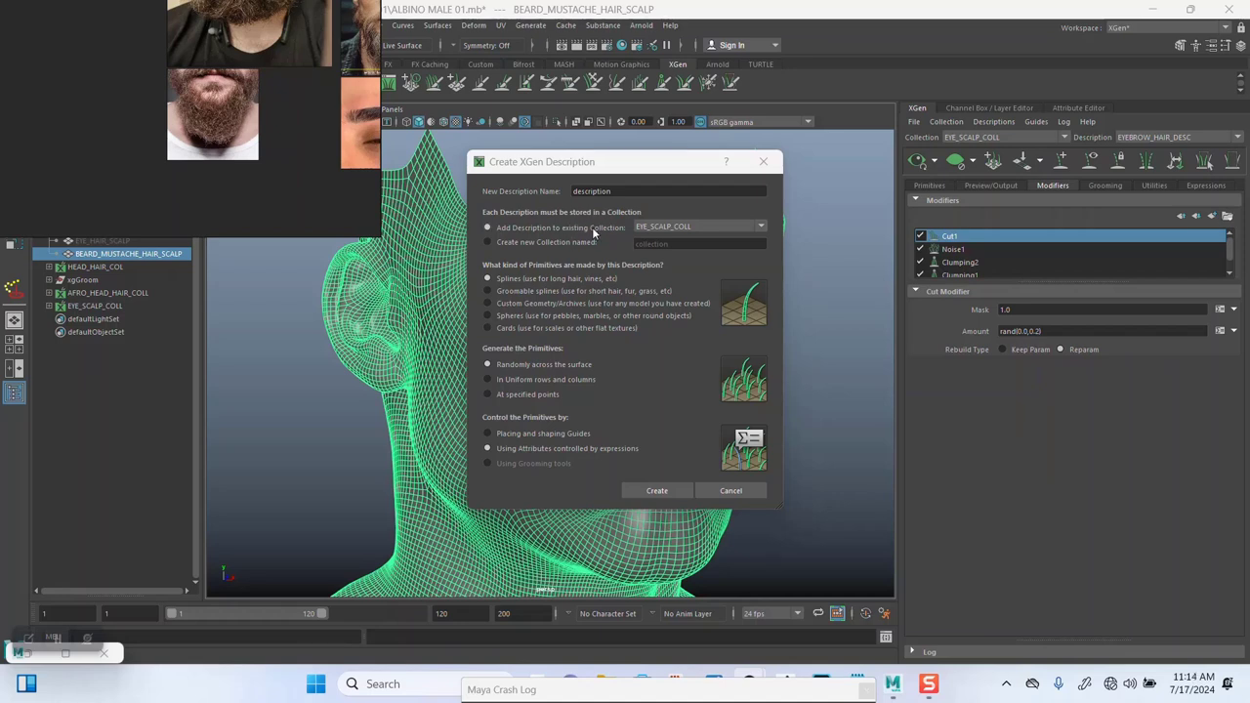
# Step: Create the spline description BEARD_DESC in a new collection BEARD_MUSTACHE_COLL, controlled by placing and shaping guides
pyautogui.click(513, 247)
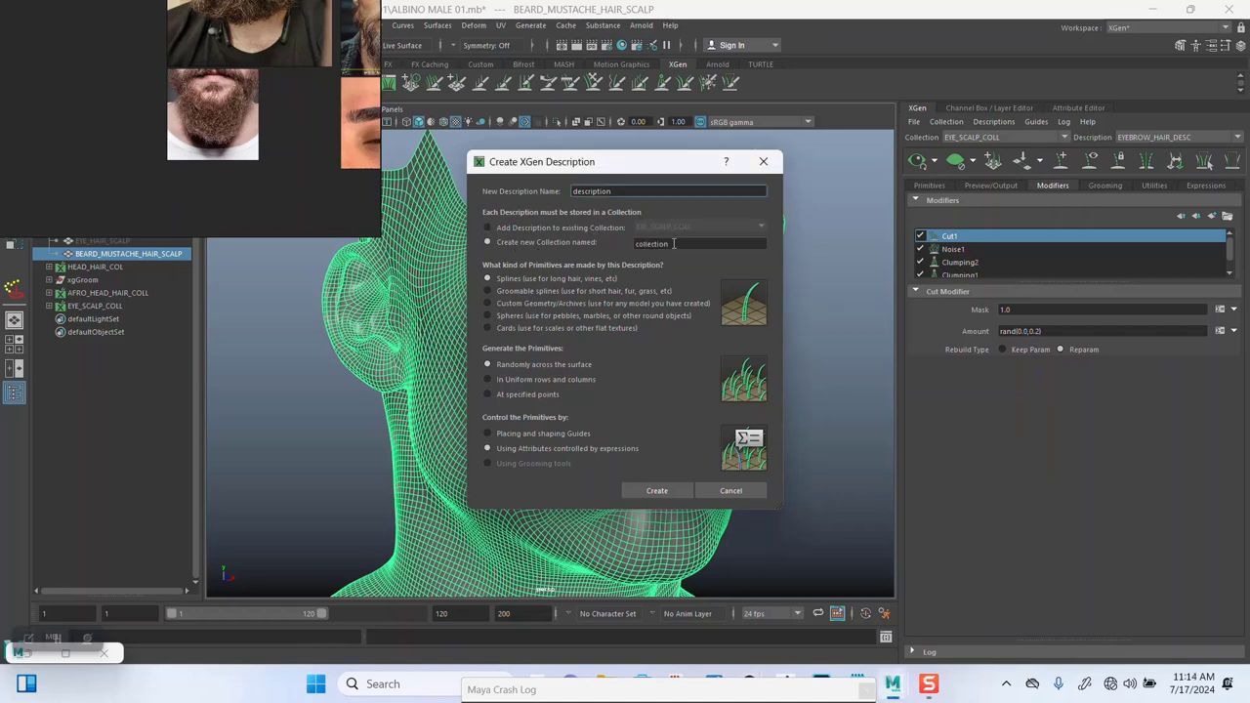
pyautogui.press('Tab')
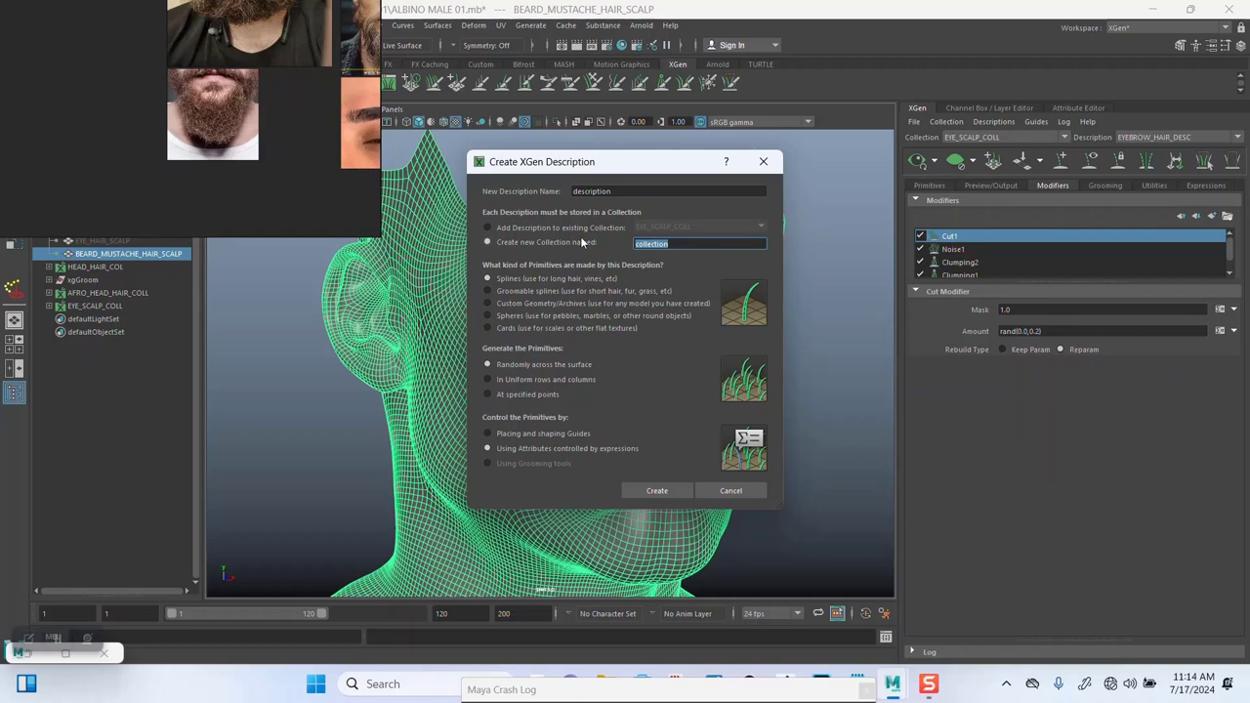
pyautogui.write('BEARD_MUSTACHE_COLL')
pyautogui.doubleClick(606, 191)
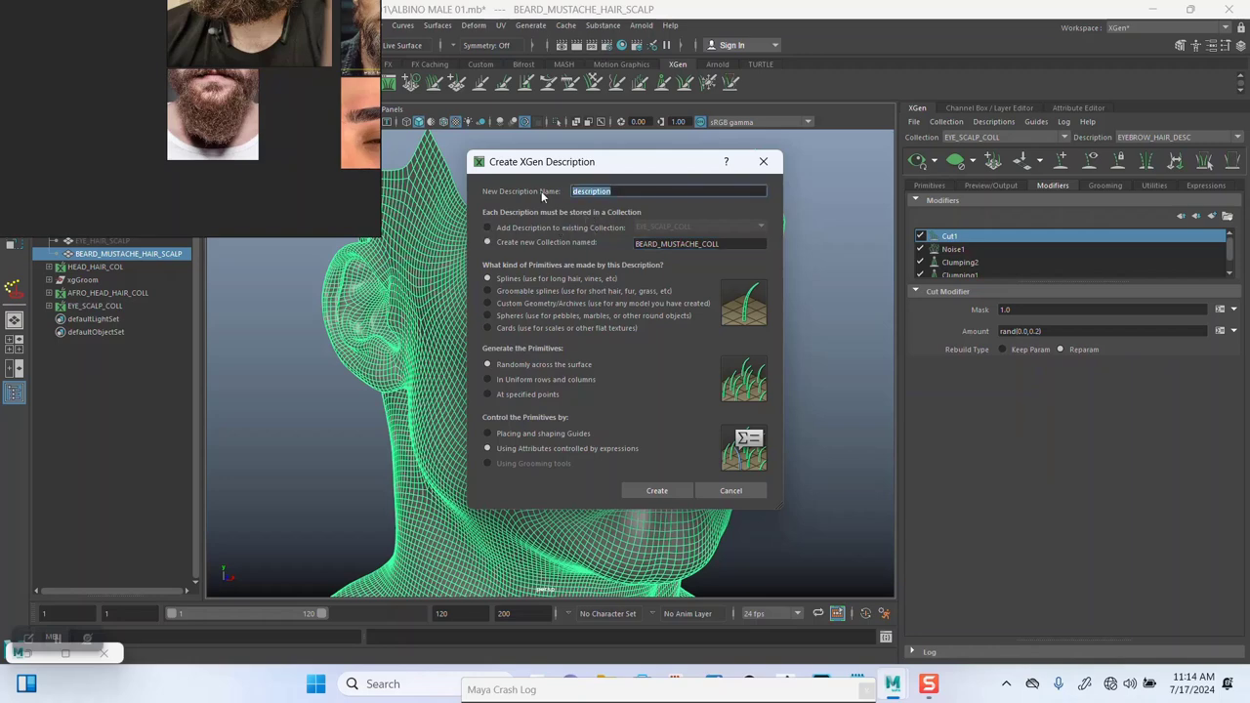
pyautogui.write('BEARD_DESC')
pyautogui.click(509, 435)
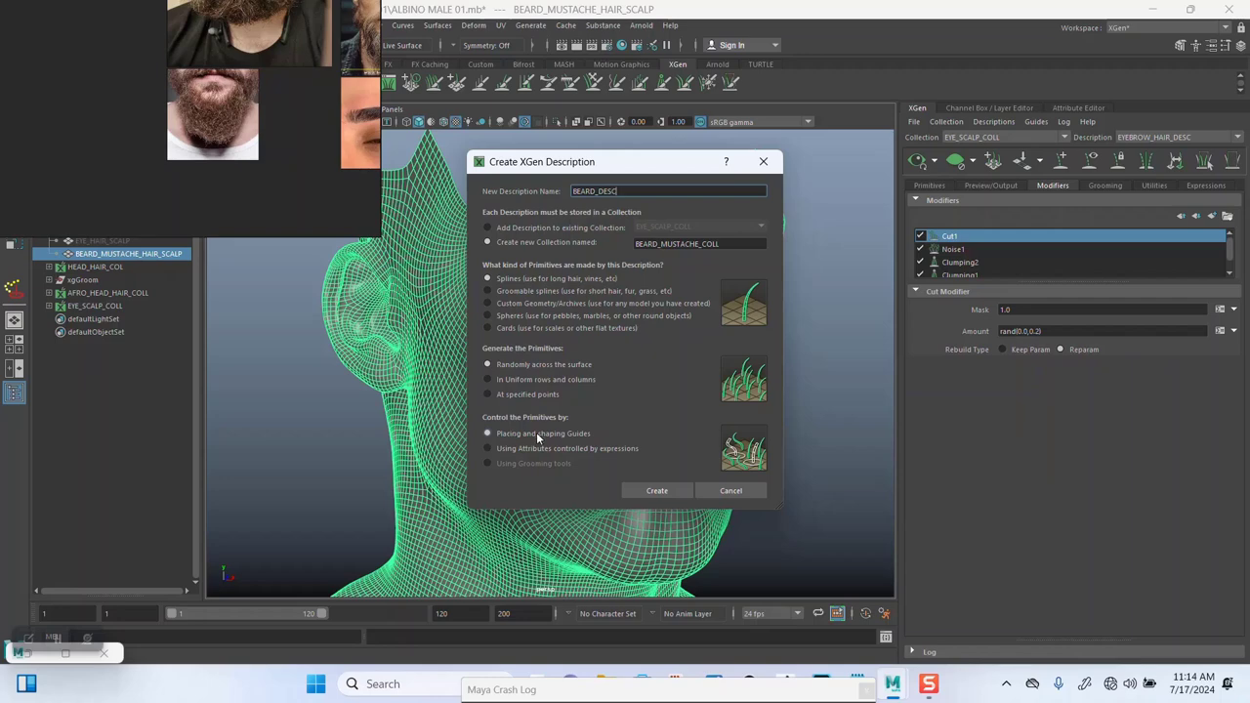
pyautogui.click(657, 490)
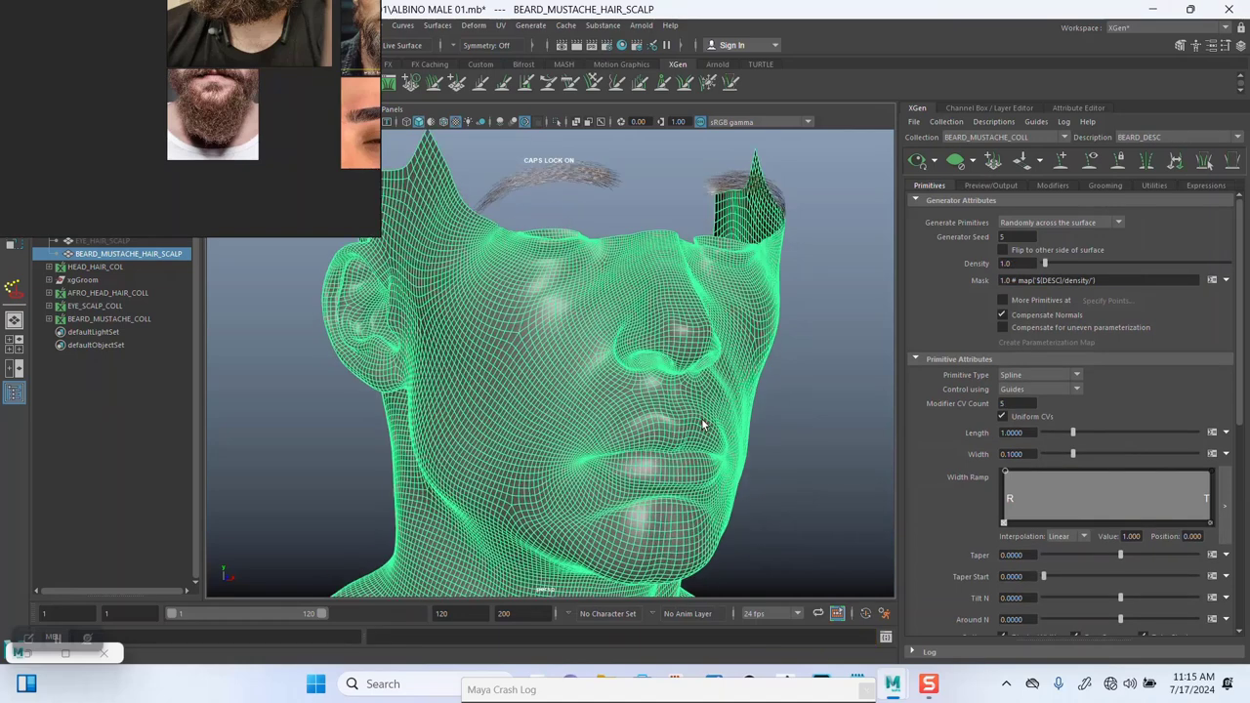
# Step: Clear the eyebrow hair preview of EYE_SCALP_COLL, return to BEARD_MUSTACHE_COLL and deselect the scalp mesh
pyautogui.click(997, 138)
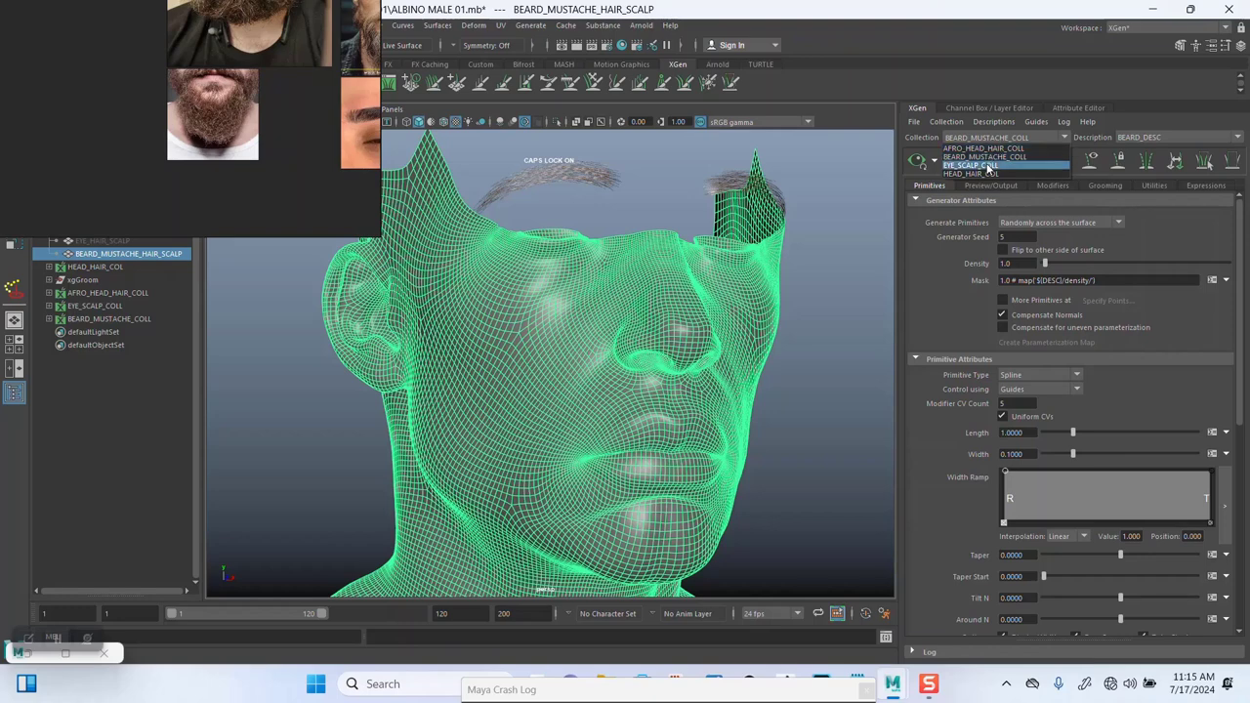
pyautogui.click(977, 165)
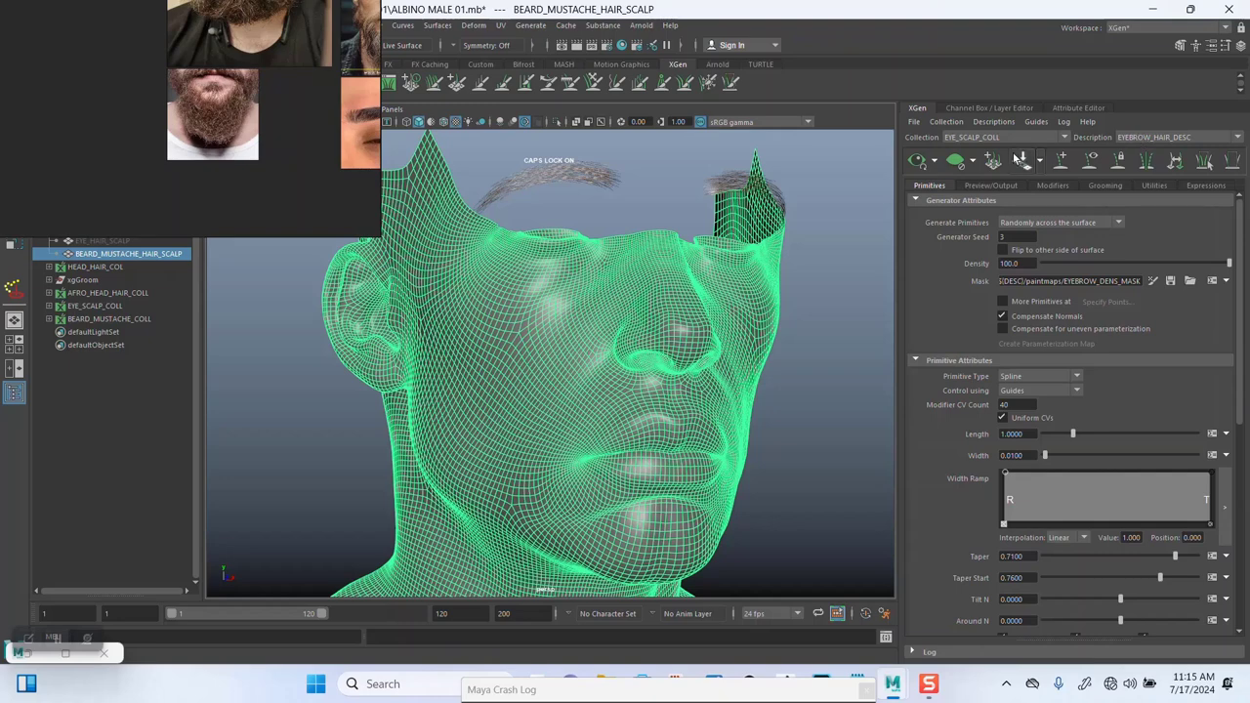
pyautogui.click(957, 161)
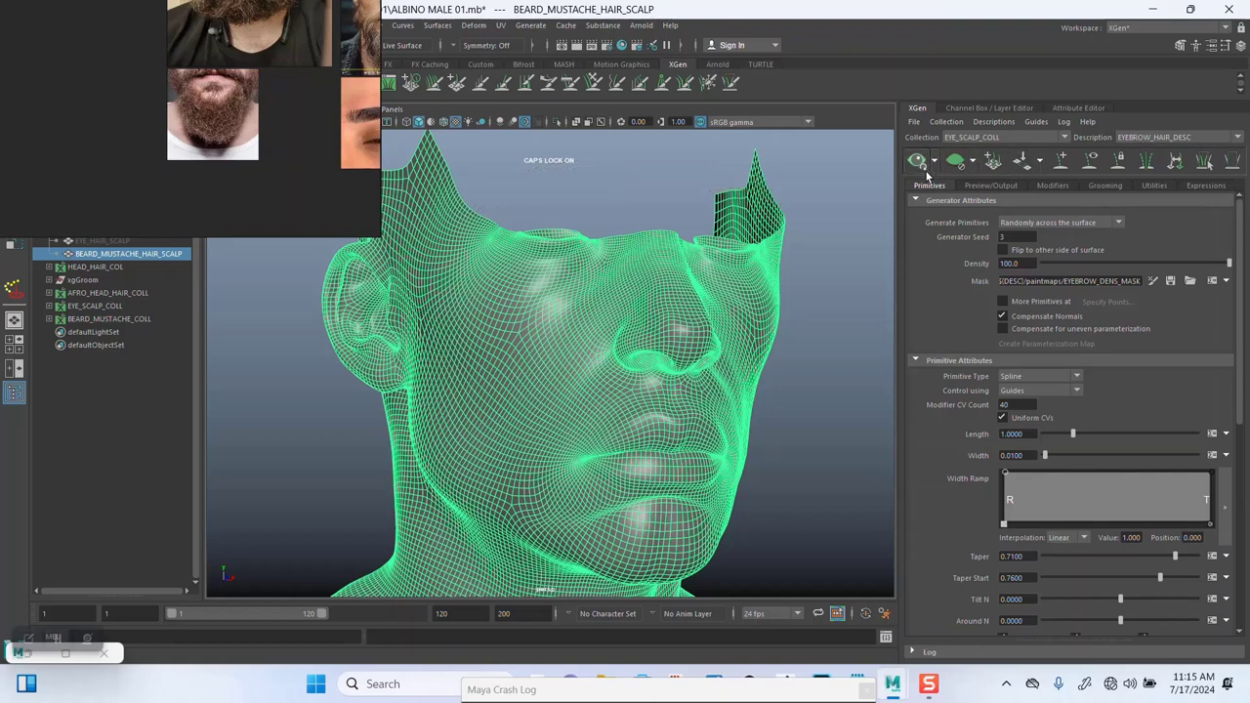
pyautogui.click(976, 138)
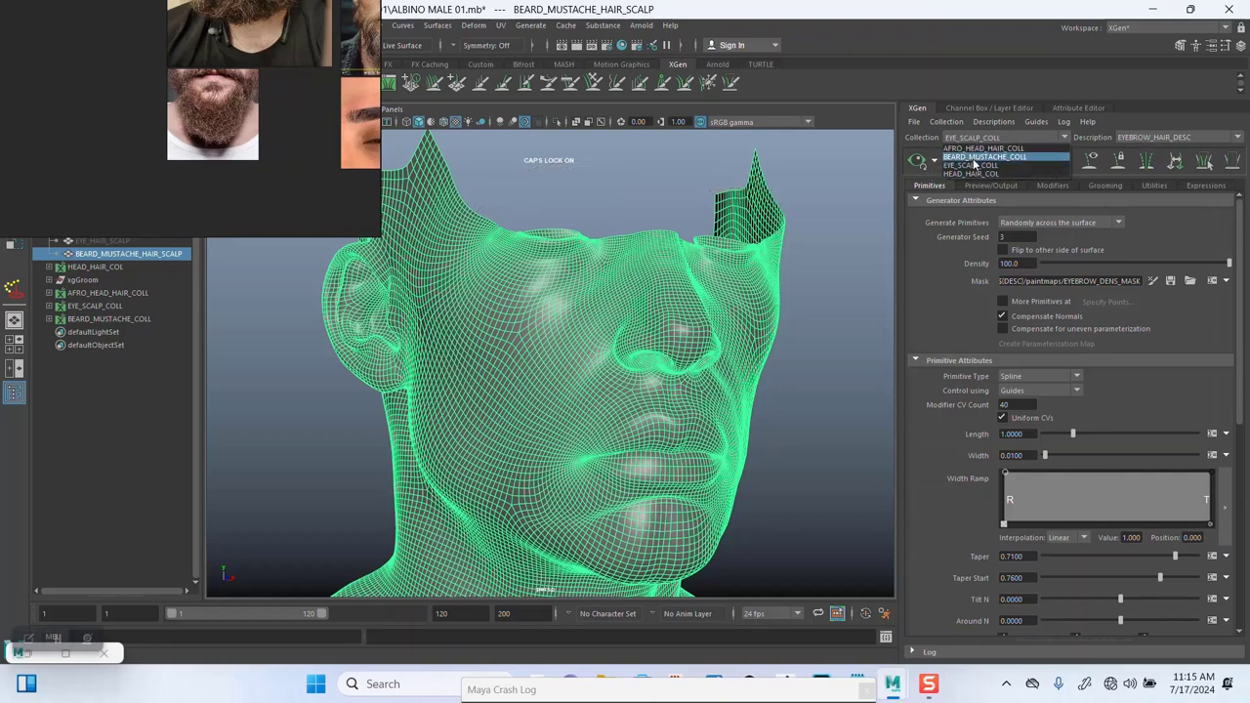
pyautogui.click(973, 159)
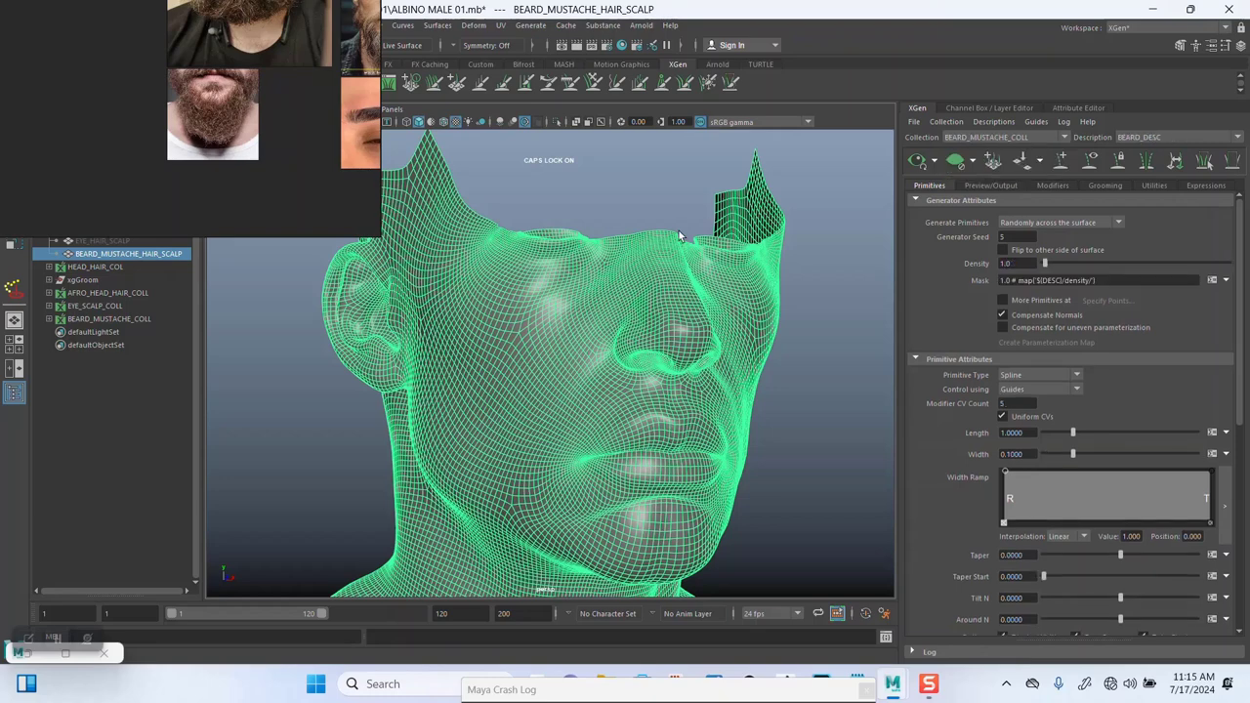
pyautogui.click(813, 230)
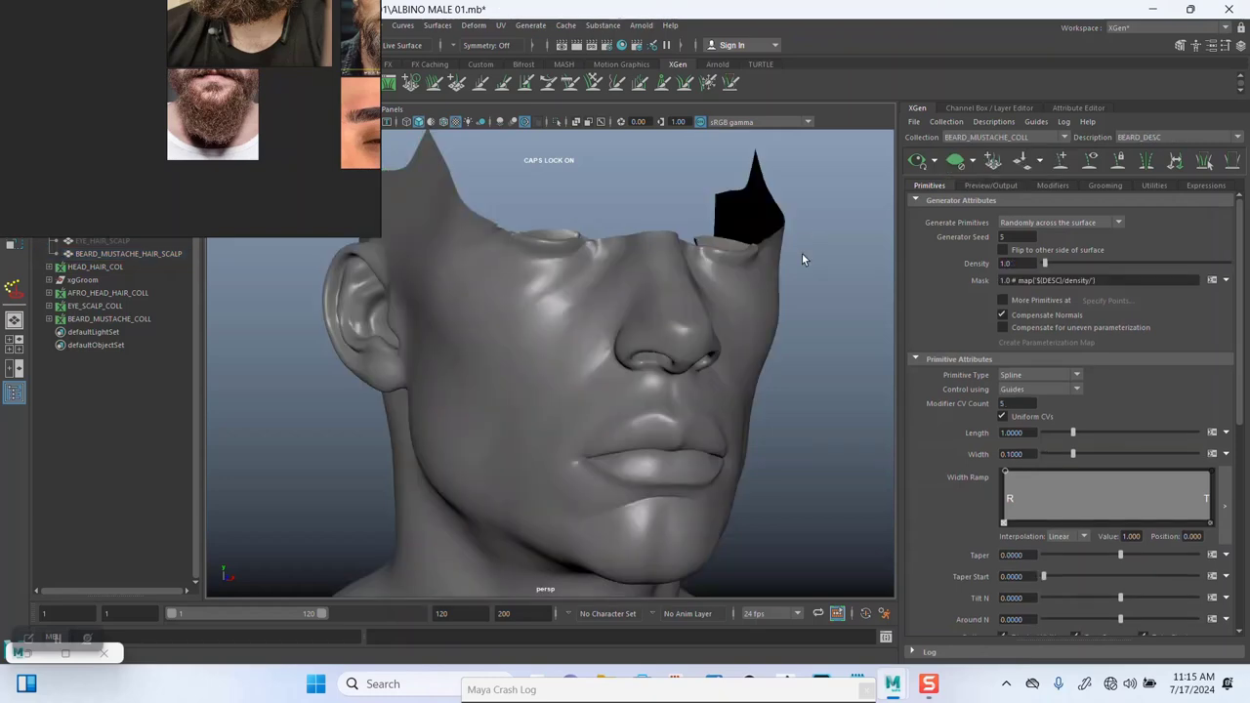
# Step: Set the width of the BEARD_DESC splines to 0.01
pyautogui.keyDown('alt'); pyautogui.moveTo(794, 298); pyautogui.dragTo(767, 269, button='middle'); pyautogui.keyUp('alt')
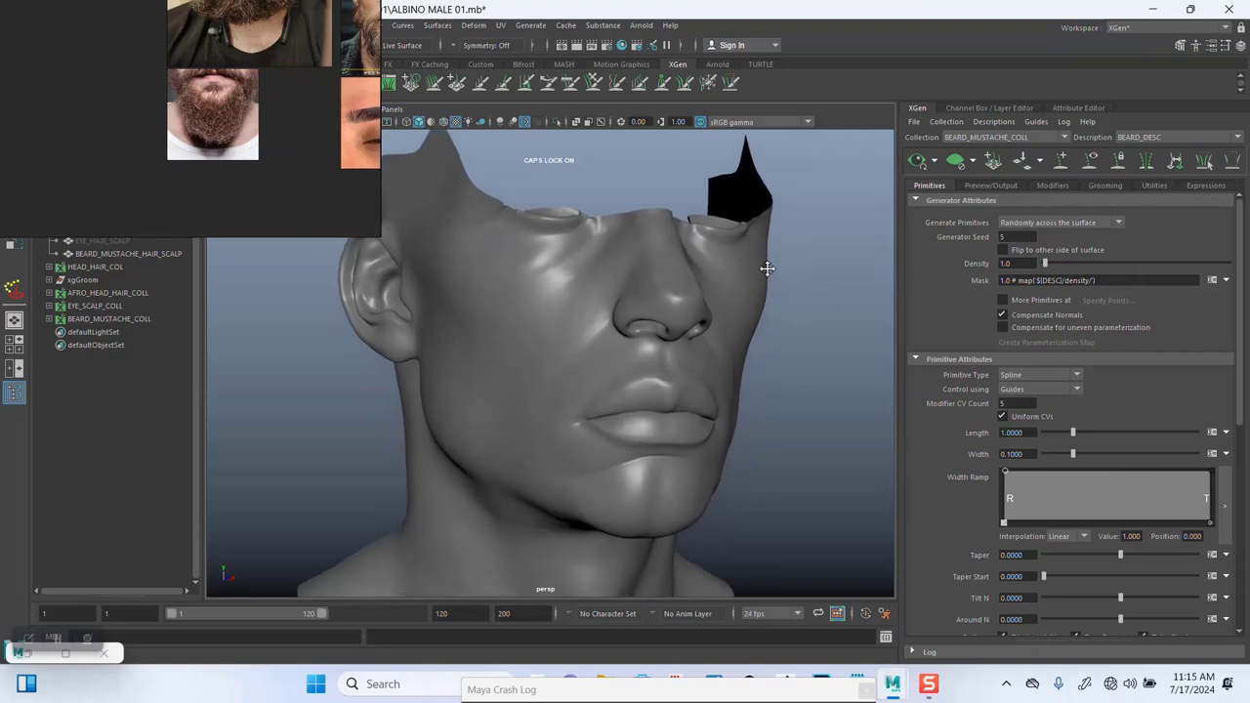
pyautogui.keyDown('alt'); pyautogui.moveTo(774, 305); pyautogui.dragTo(769, 321); pyautogui.keyUp('alt')
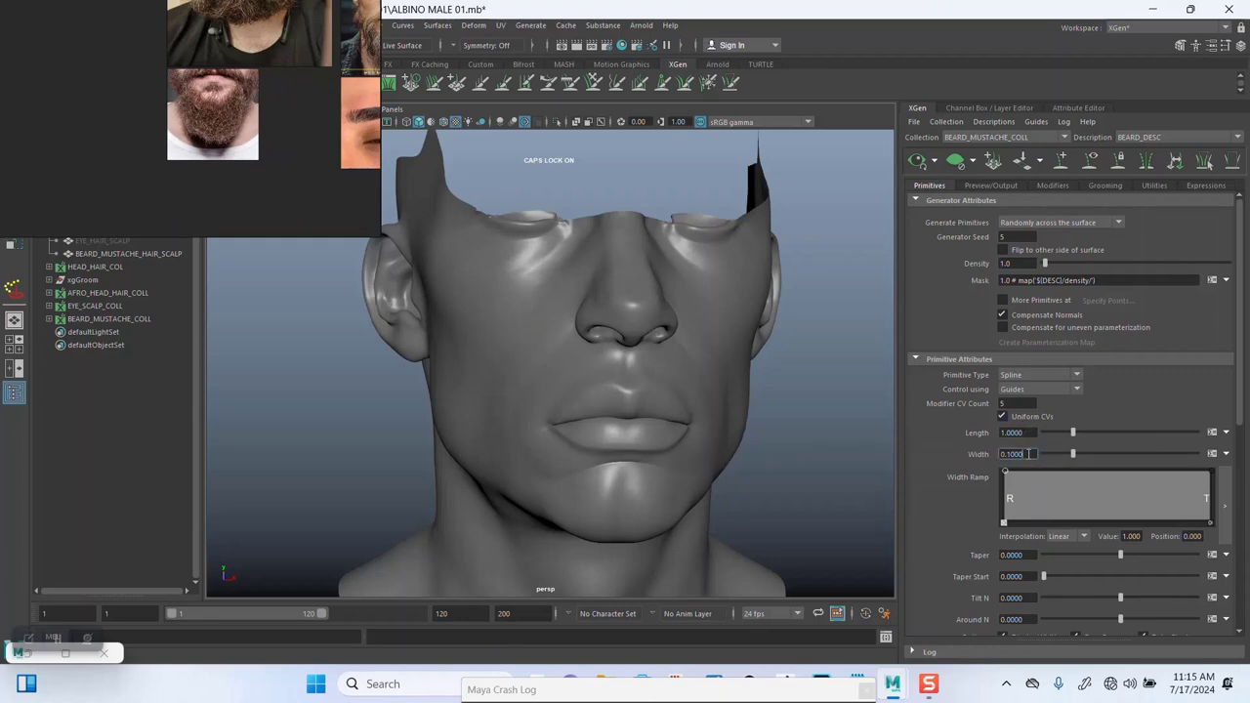
pyautogui.doubleClick(1020, 453)
pyautogui.write('0')
pyautogui.press('Return')
# Step: Set the beard splines' taper to 0.71 and taper start to 0.76
pyautogui.doubleClick(1033, 553)
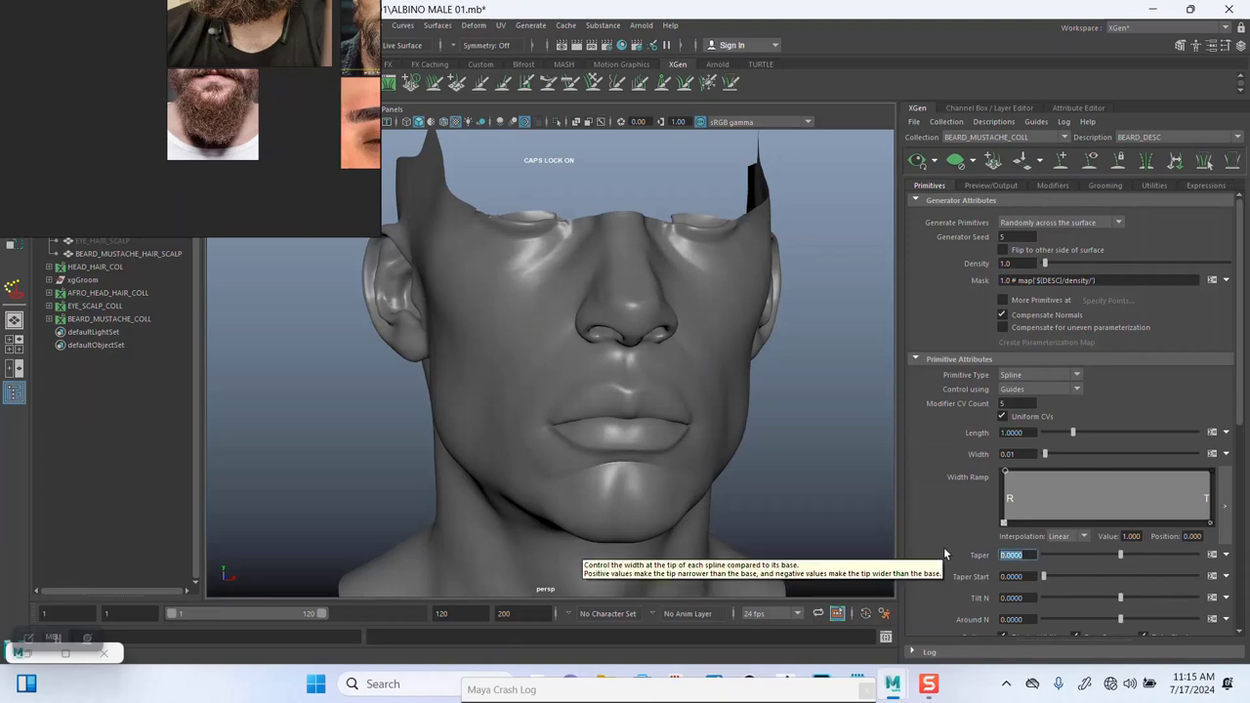
pyautogui.write('0.71')
pyautogui.press('Return')
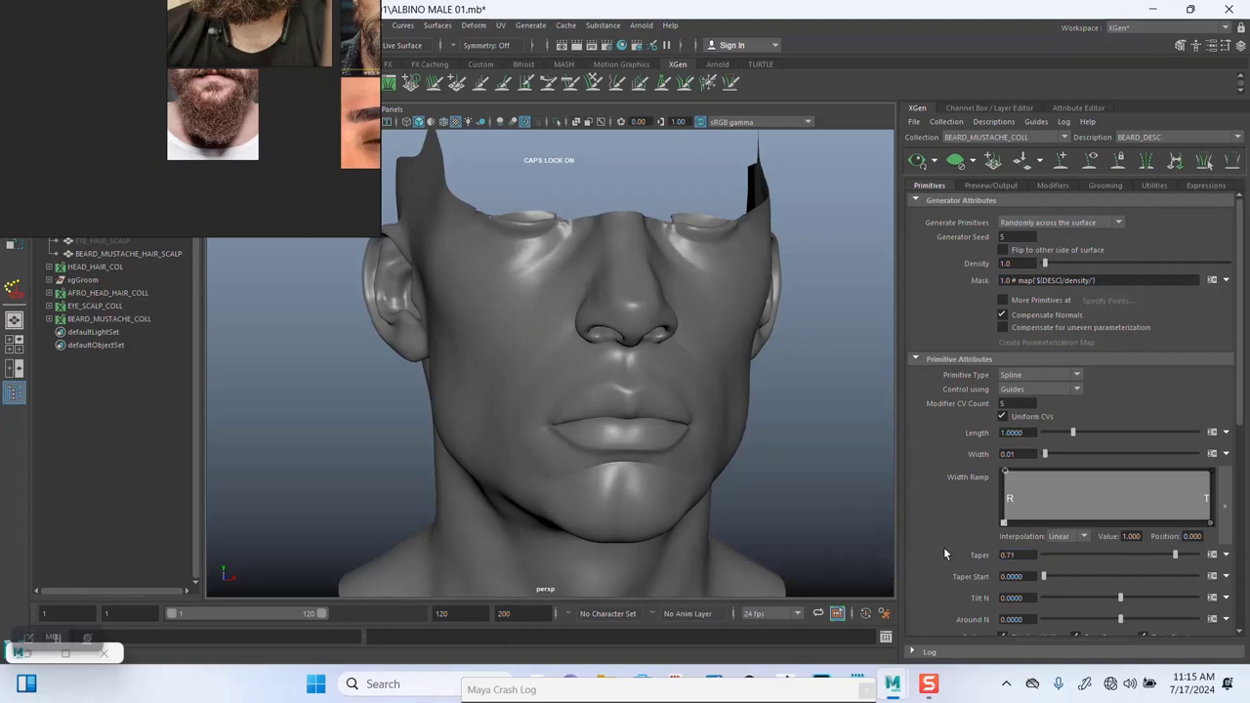
pyautogui.click(996, 576)
pyautogui.write('0.76')
pyautogui.press('Return')
# Step: Move the Maya Crash Log window off the taskbar icons and set the beard description's modifier CV count to 50
pyautogui.moveTo(785, 696); pyautogui.dragTo(515, 669)
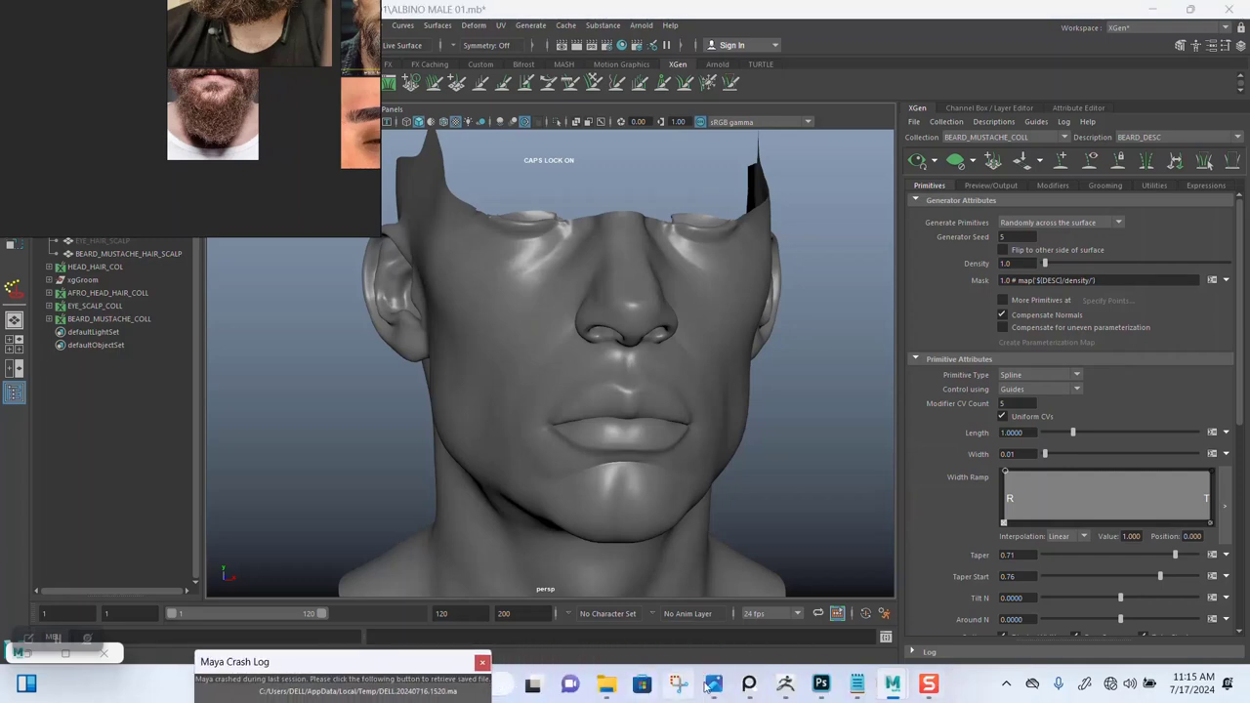
pyautogui.moveTo(854, 686)
pyautogui.moveTo(841, 618)
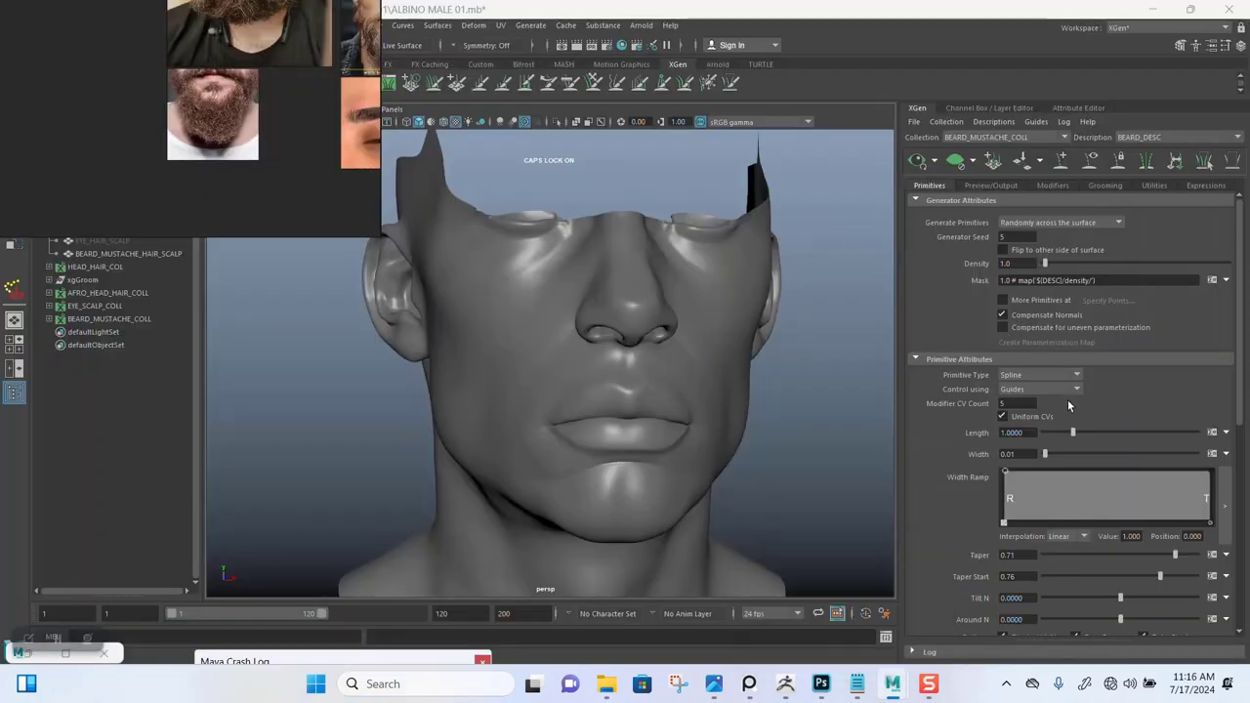
pyautogui.click(1002, 403)
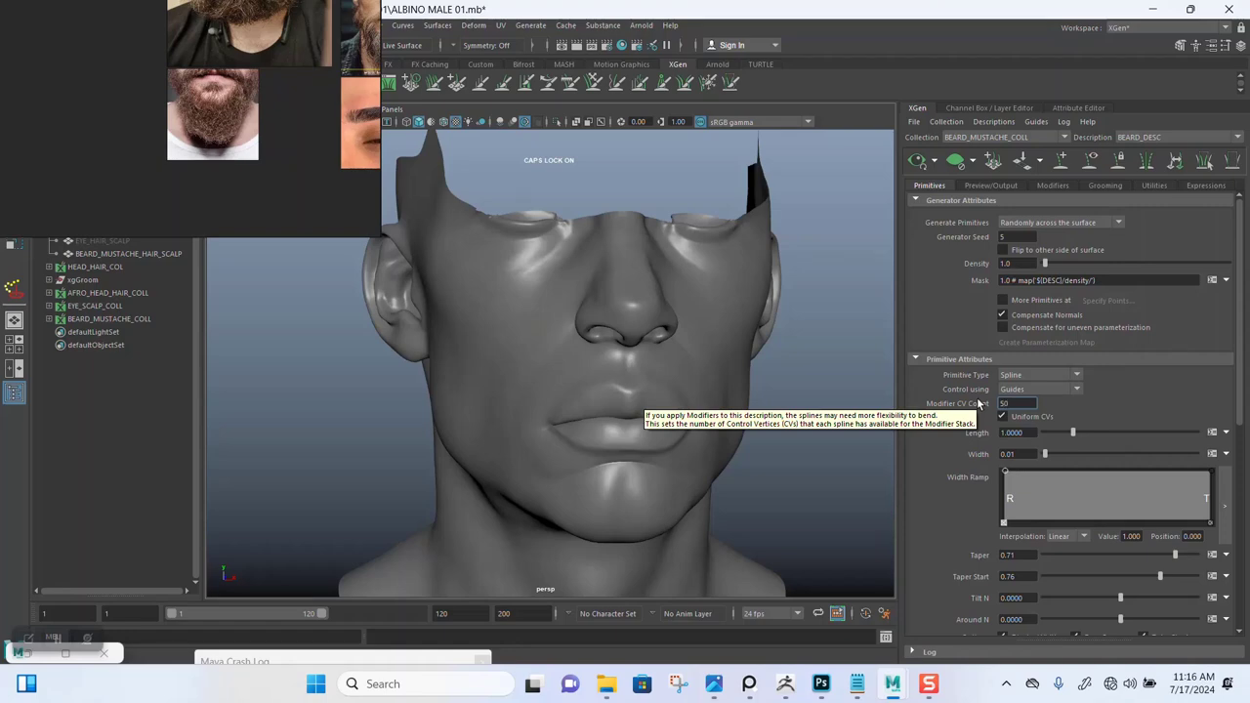
pyautogui.write('50')
pyautogui.press('Return')
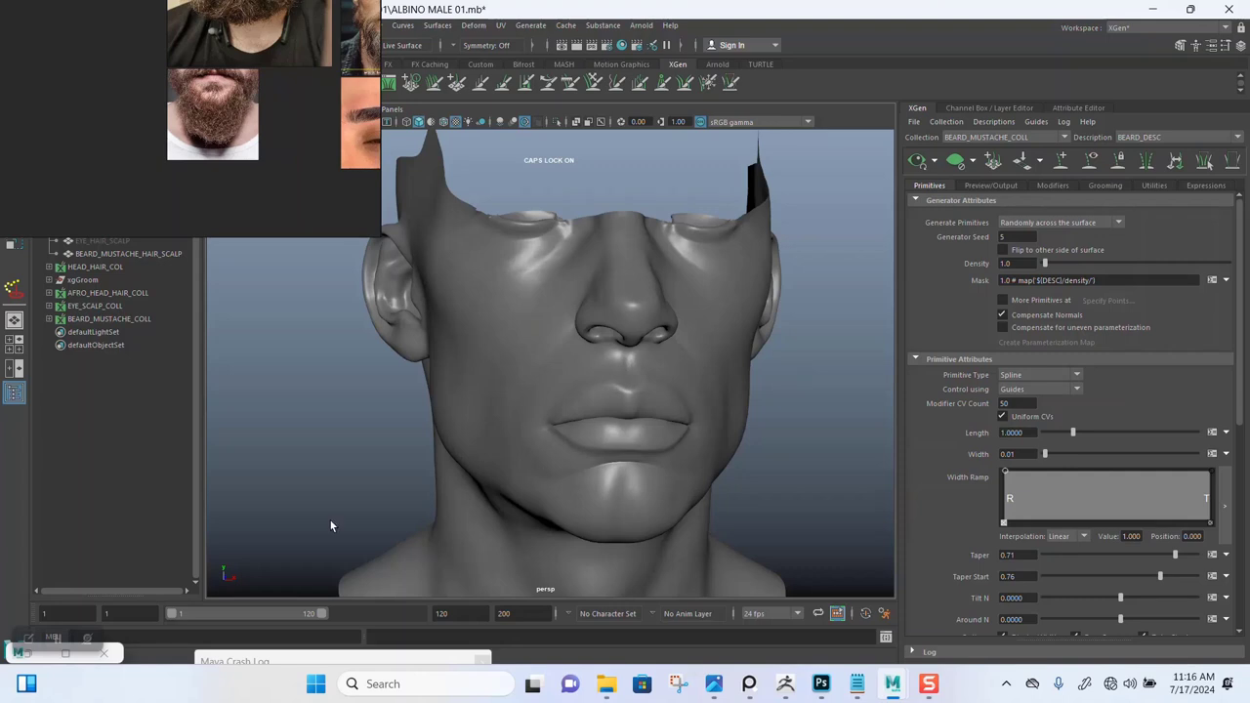
# Step: Find the albino man's short-beard photo on the reference board and examine his jaw and cheek hair closely
pyautogui.click(57, 643)
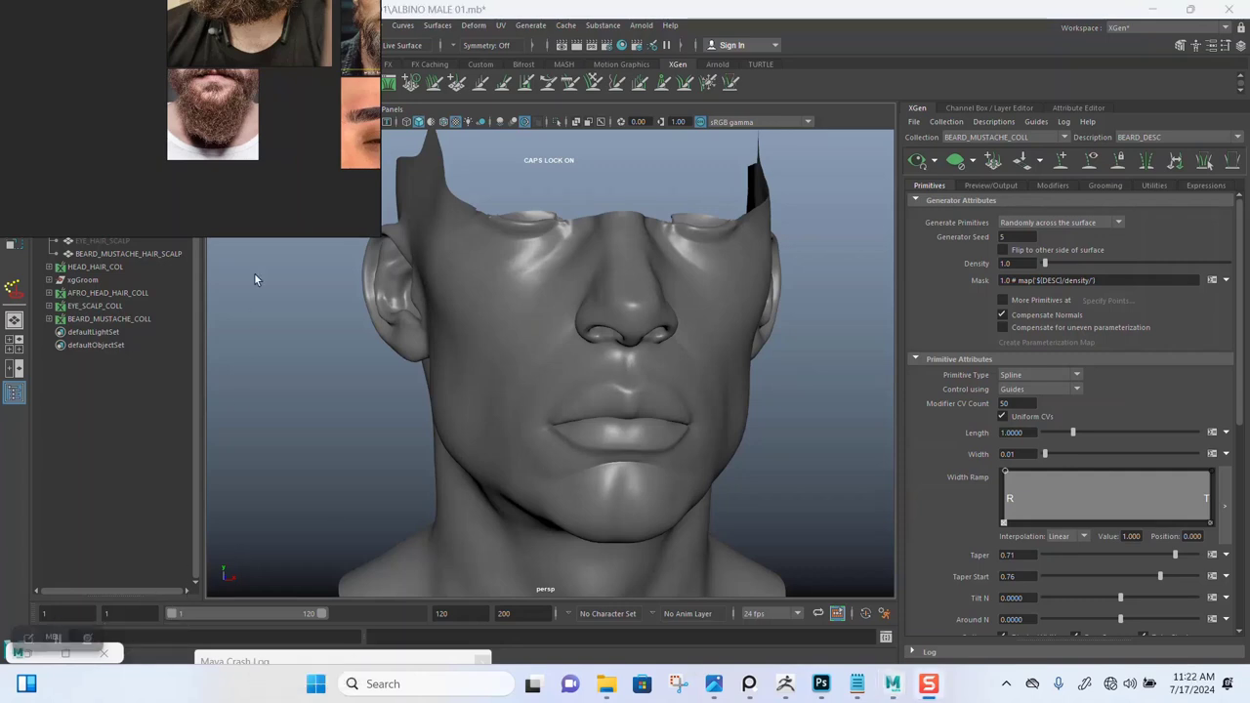
pyautogui.scroll(5, 223, 138)
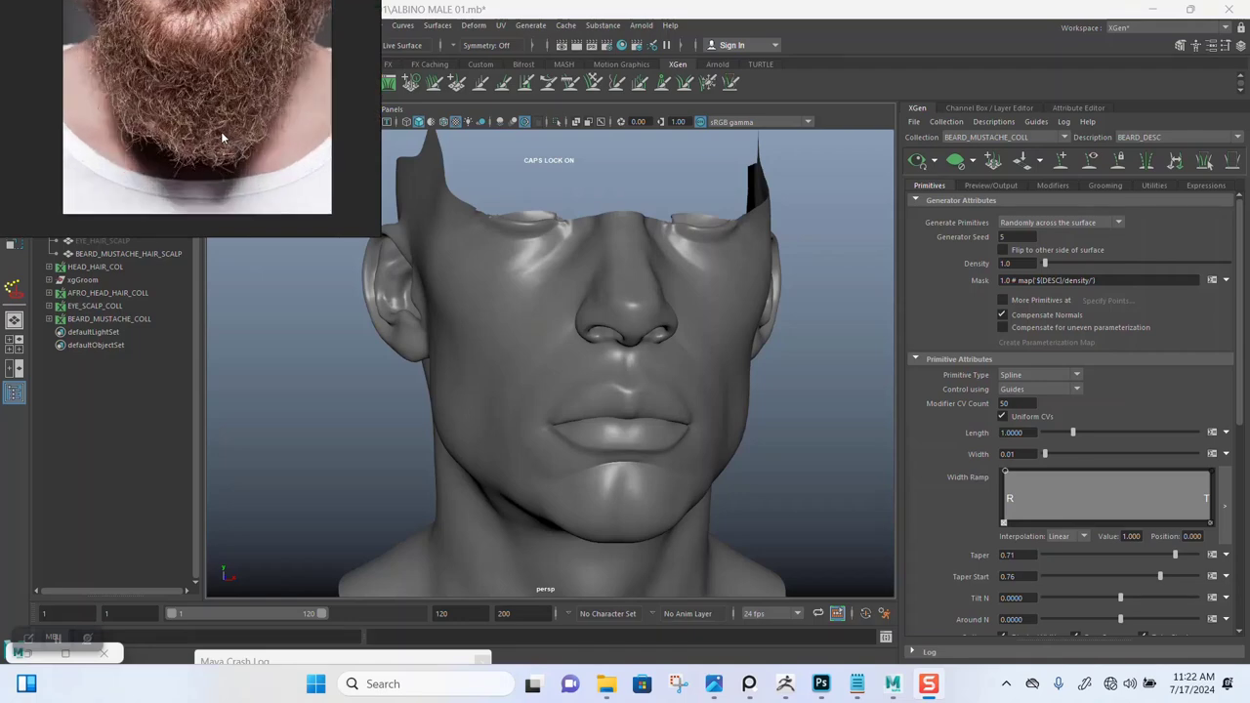
pyautogui.moveTo(207, 99); pyautogui.dragTo(213, 176, button='middle')
pyautogui.scroll(-8, 217, 147)
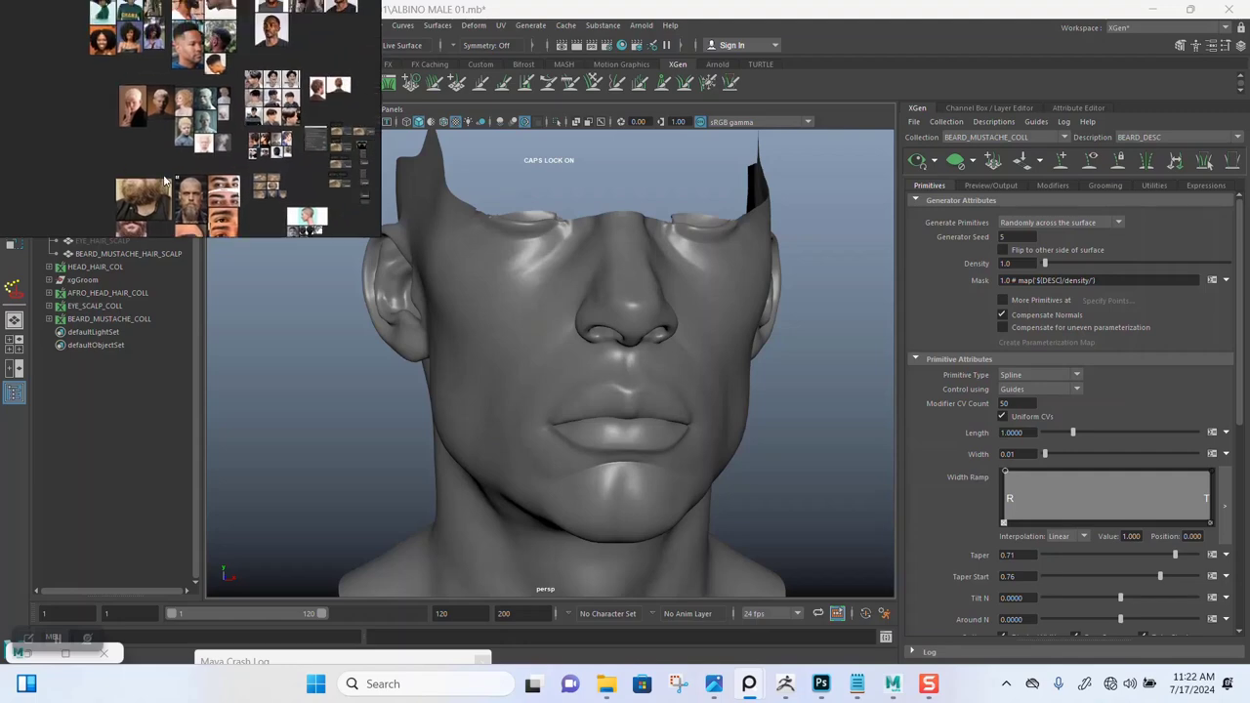
pyautogui.scroll(6, 234, 137)
pyautogui.scroll(8, 243, 124)
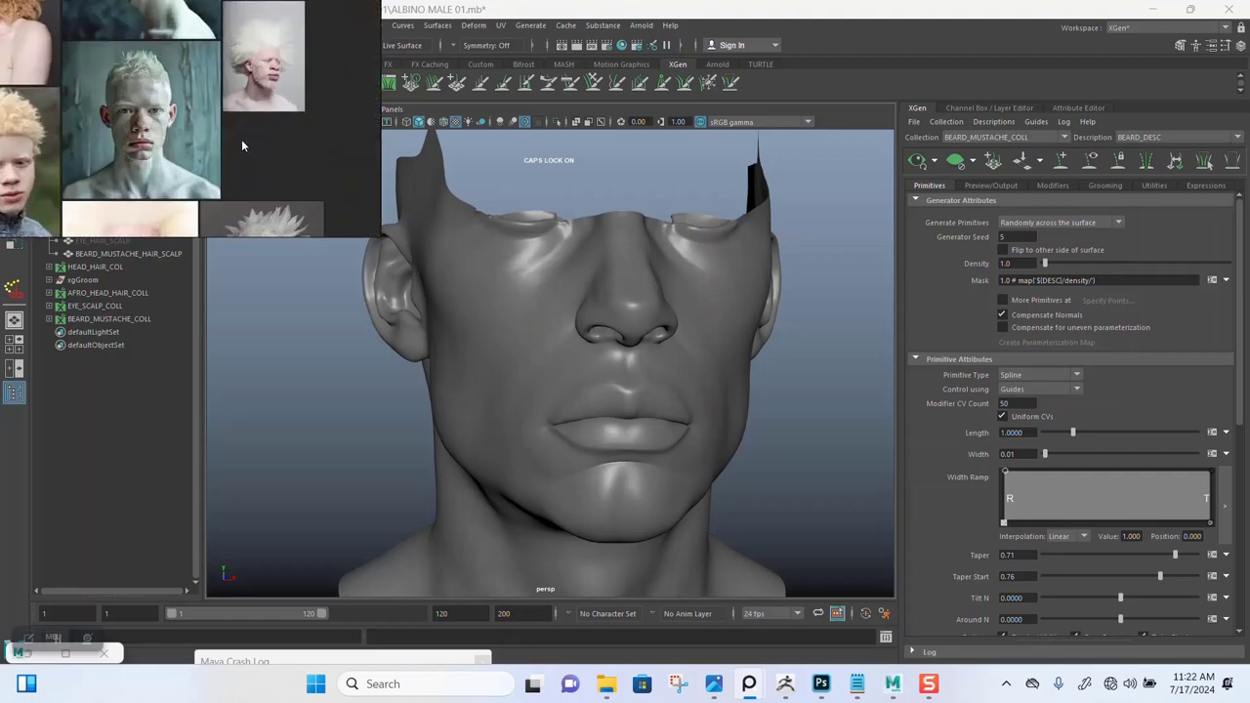
pyautogui.scroll(8, 251, 123)
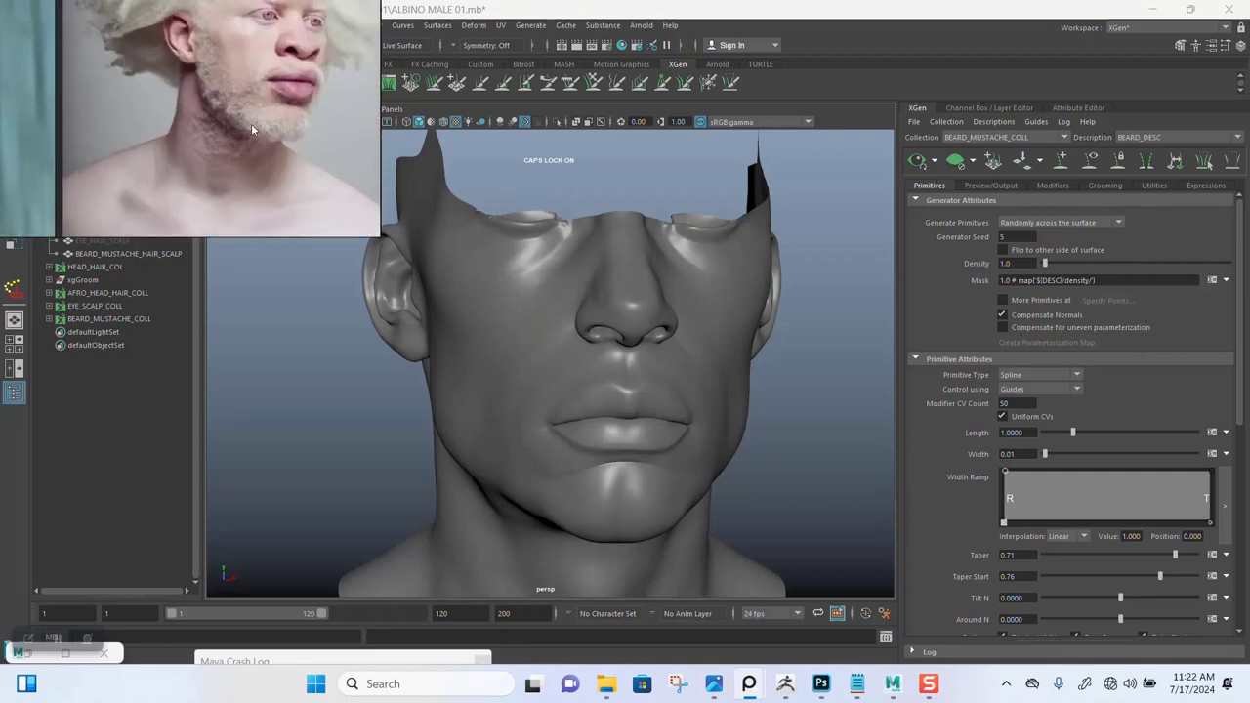
pyautogui.moveTo(229, 151); pyautogui.dragTo(219, 175, button='middle')
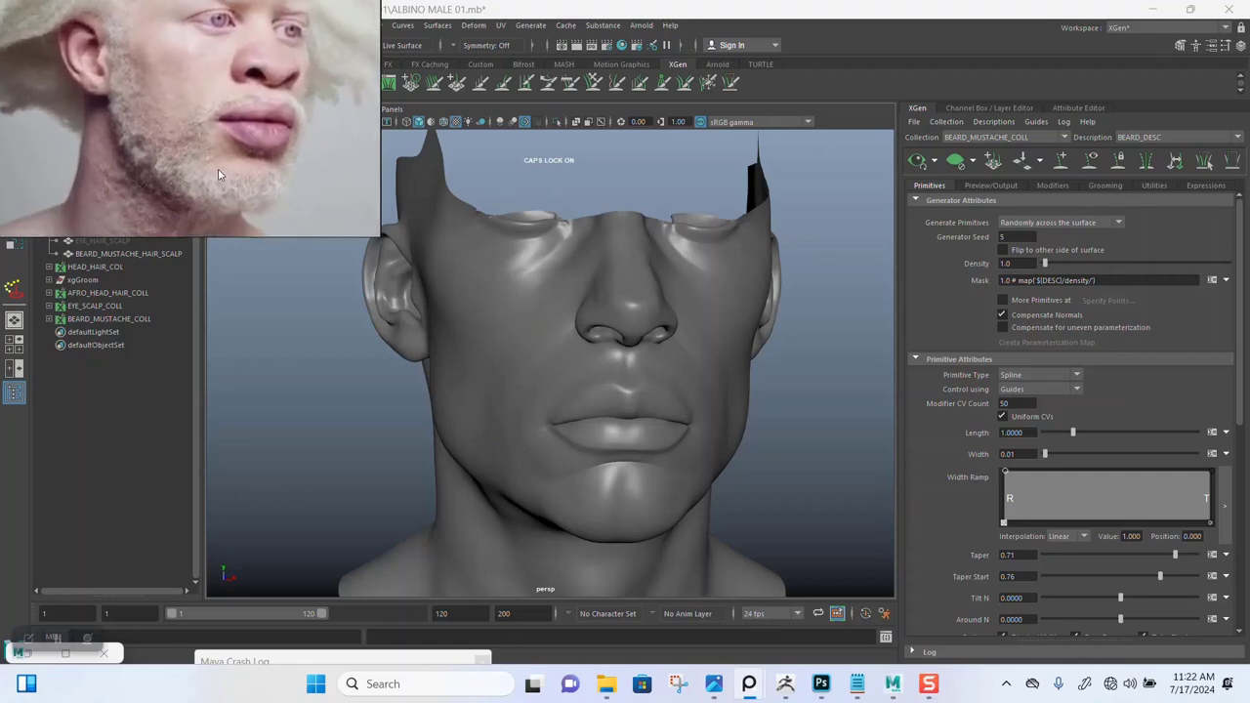
# Step: Activate the guide placement tool for BEARD_DESC and enlarge the reference window to show the albino man's whole face beside the head
pyautogui.keyDown('alt'); pyautogui.moveTo(334, 387); pyautogui.dragTo(399, 379); pyautogui.keyUp('alt')
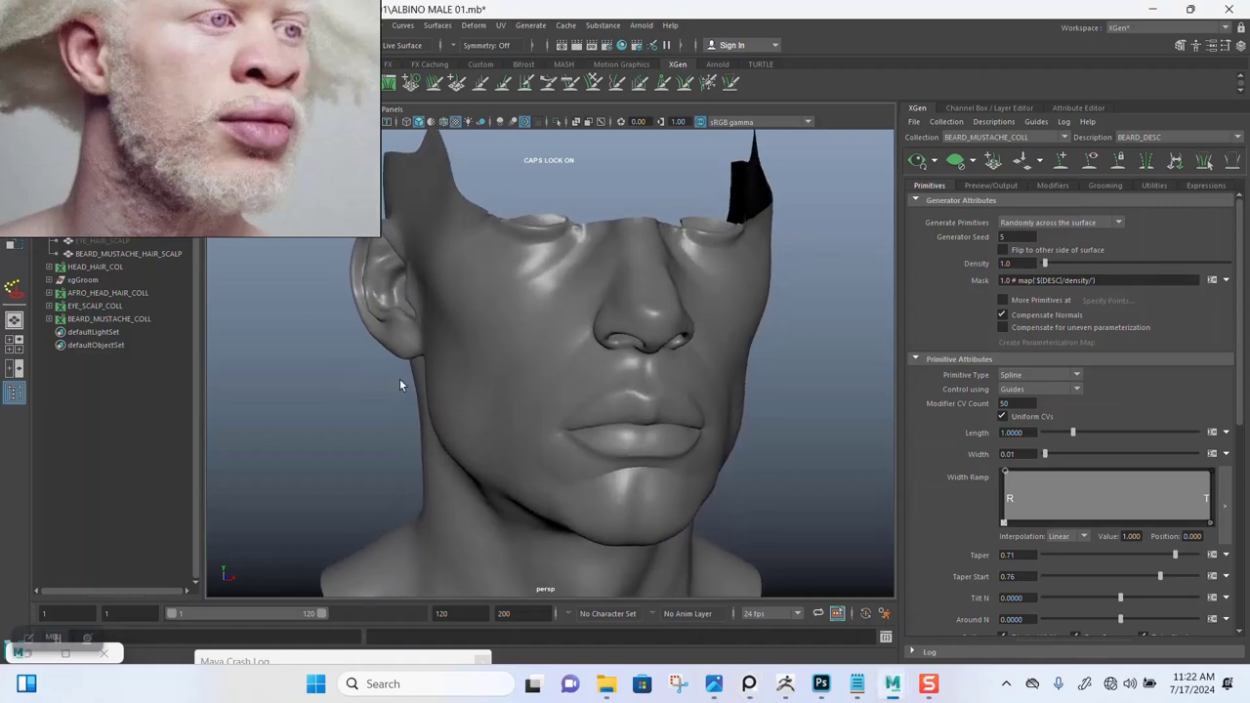
pyautogui.click(1058, 162)
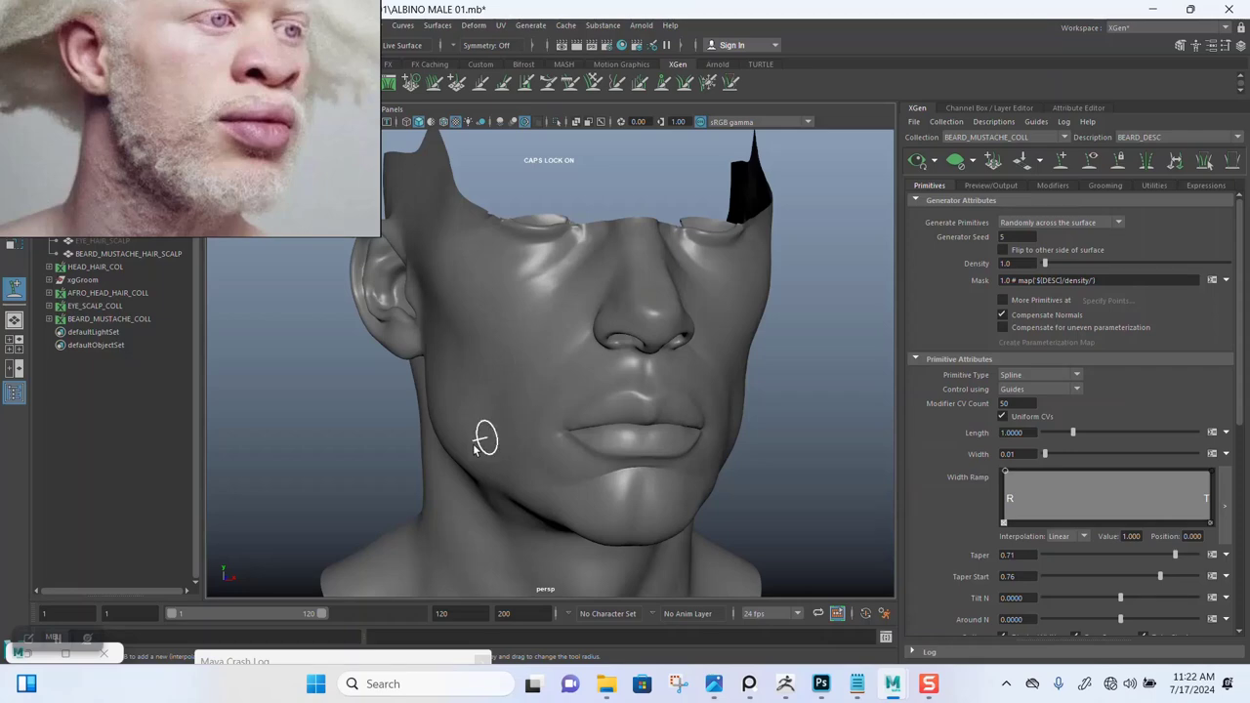
pyautogui.keyDown('alt'); pyautogui.moveTo(463, 426); pyautogui.dragTo(572, 382); pyautogui.keyUp('alt')
pyautogui.keyDown('alt'); pyautogui.moveTo(547, 402); pyautogui.dragTo(551, 407, button='middle'); pyautogui.keyUp('alt')
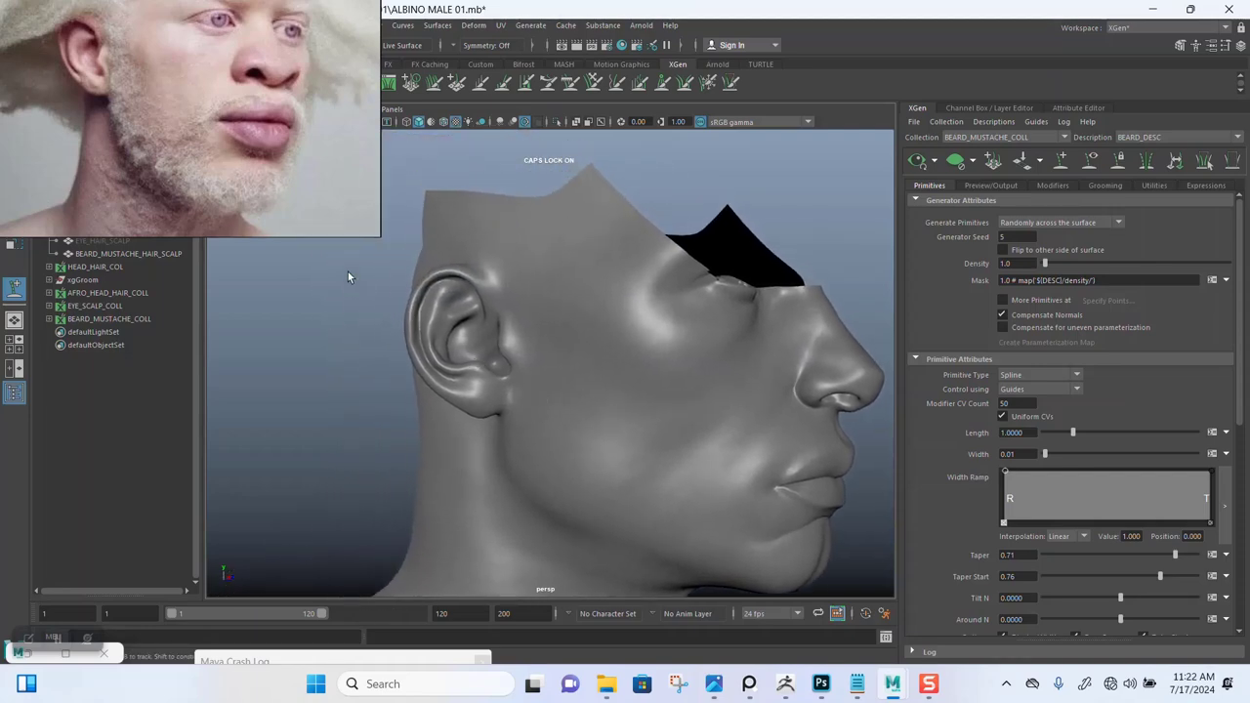
pyautogui.keyDown('alt'); pyautogui.moveTo(594, 329); pyautogui.dragTo(599, 434, button='right'); pyautogui.keyUp('alt')
pyautogui.keyDown('alt'); pyautogui.moveTo(590, 393); pyautogui.dragTo(530, 334, button='middle'); pyautogui.keyUp('alt')
pyautogui.keyDown('alt'); pyautogui.moveTo(550, 366); pyautogui.dragTo(564, 323); pyautogui.keyUp('alt')
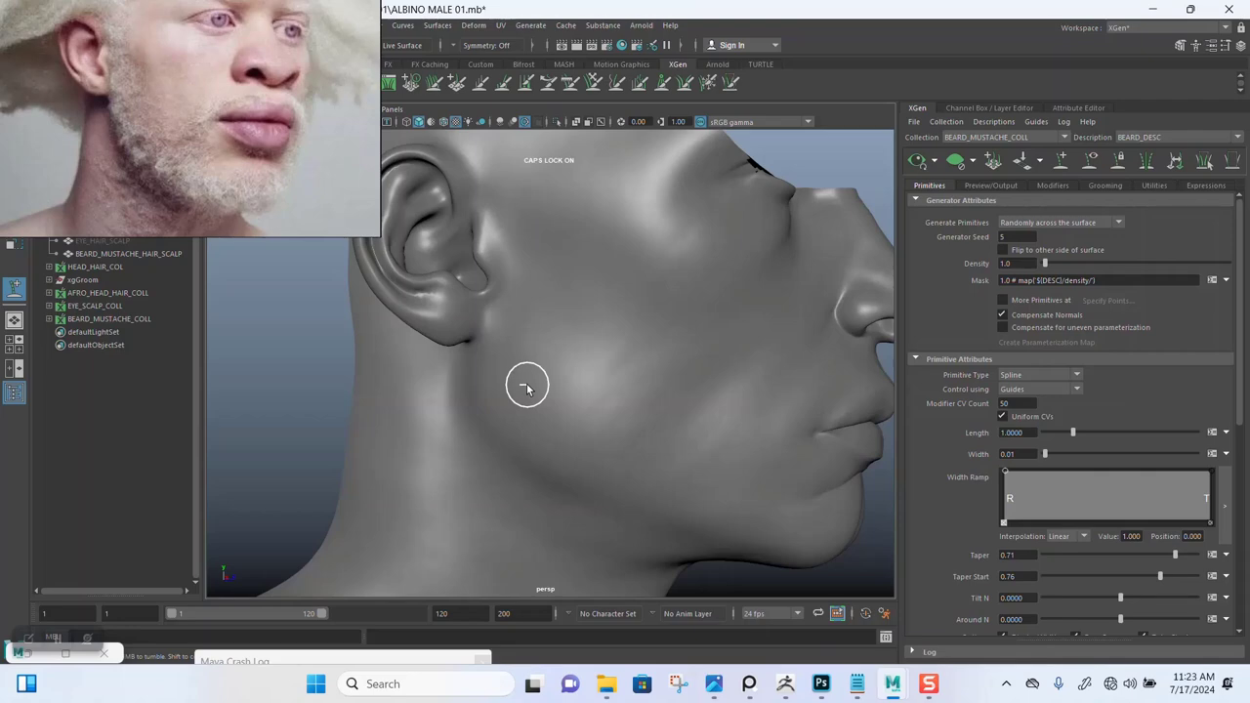
pyautogui.moveTo(555, 347)
pyautogui.keyDown('alt'); pyautogui.mouseDown()
pyautogui.moveTo(552, 394)
pyautogui.moveTo(546, 341)
pyautogui.moveTo(388, 237)
pyautogui.mouseUp(); pyautogui.keyUp('alt')
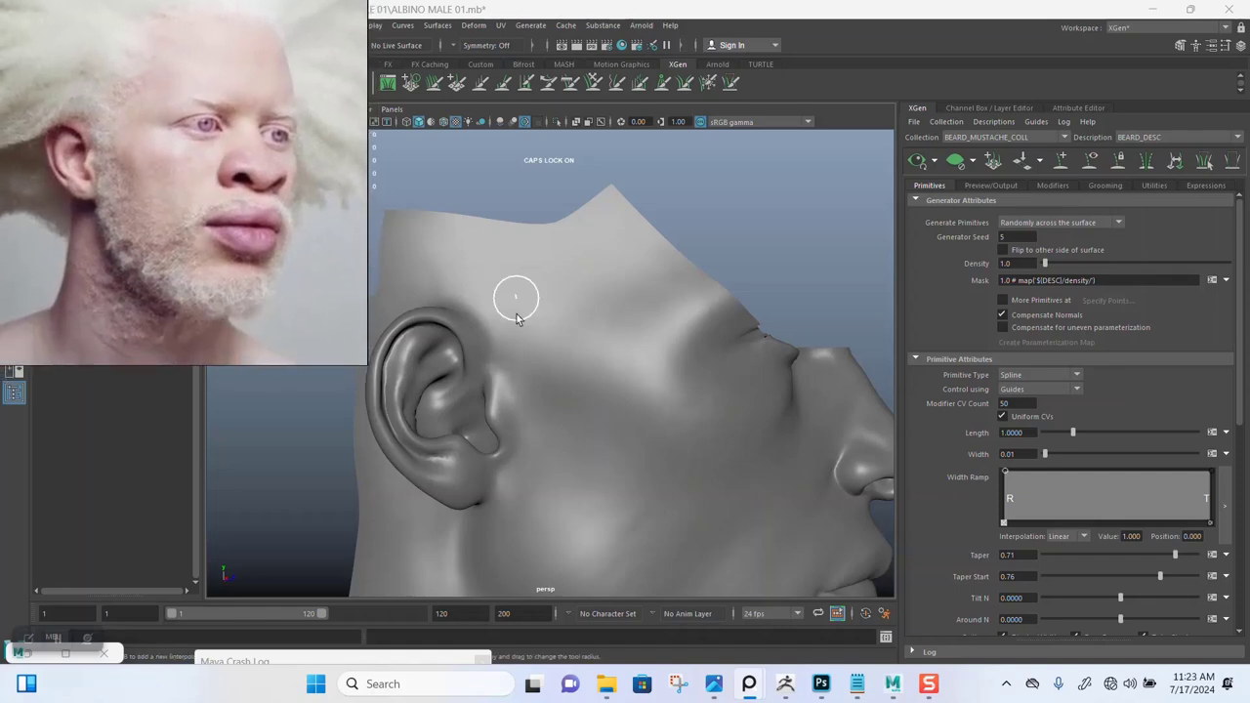
# Step: Place three beard guides in a line from the temple down in front of the ear to the upper cheek
pyautogui.moveTo(575, 385)
pyautogui.keyDown('alt'); pyautogui.mouseDown()
pyautogui.moveTo(572, 282)
pyautogui.moveTo(557, 335)
pyautogui.moveTo(538, 283)
pyautogui.moveTo(536, 309)
pyautogui.mouseUp(); pyautogui.keyUp('alt')
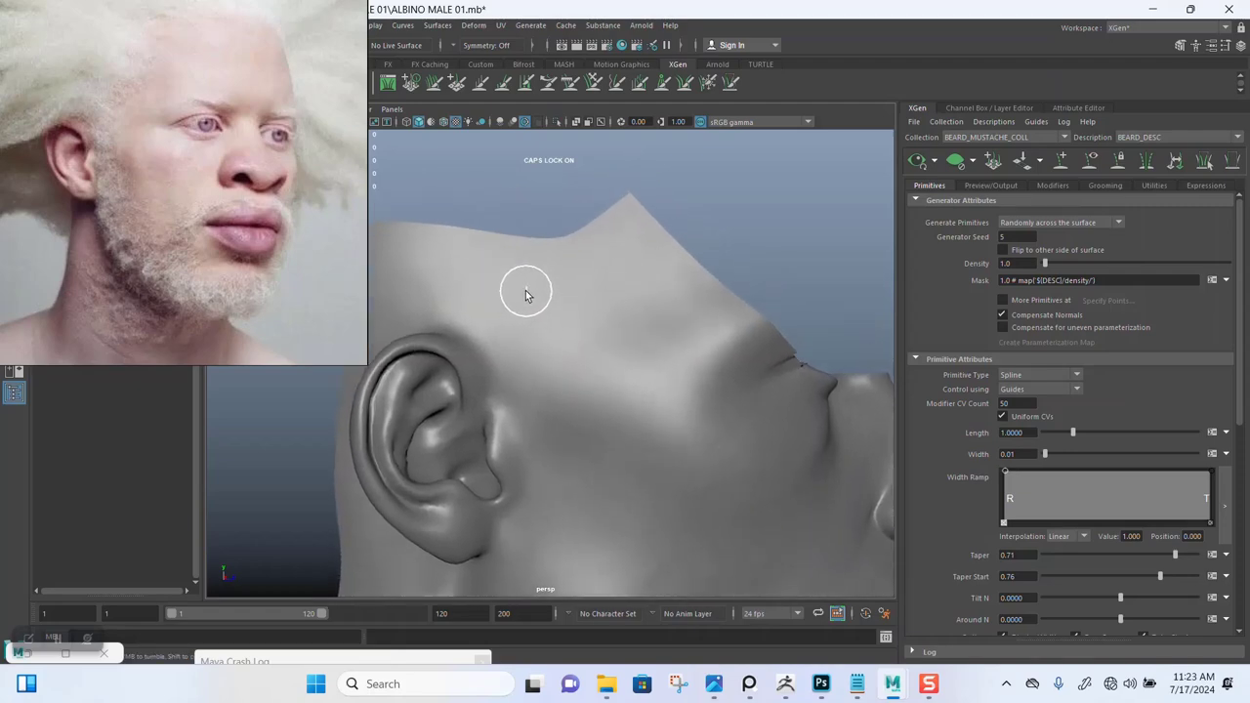
pyautogui.click(552, 419)
pyautogui.keyDown('alt'); pyautogui.moveTo(553, 419); pyautogui.dragTo(561, 306); pyautogui.keyUp('alt')
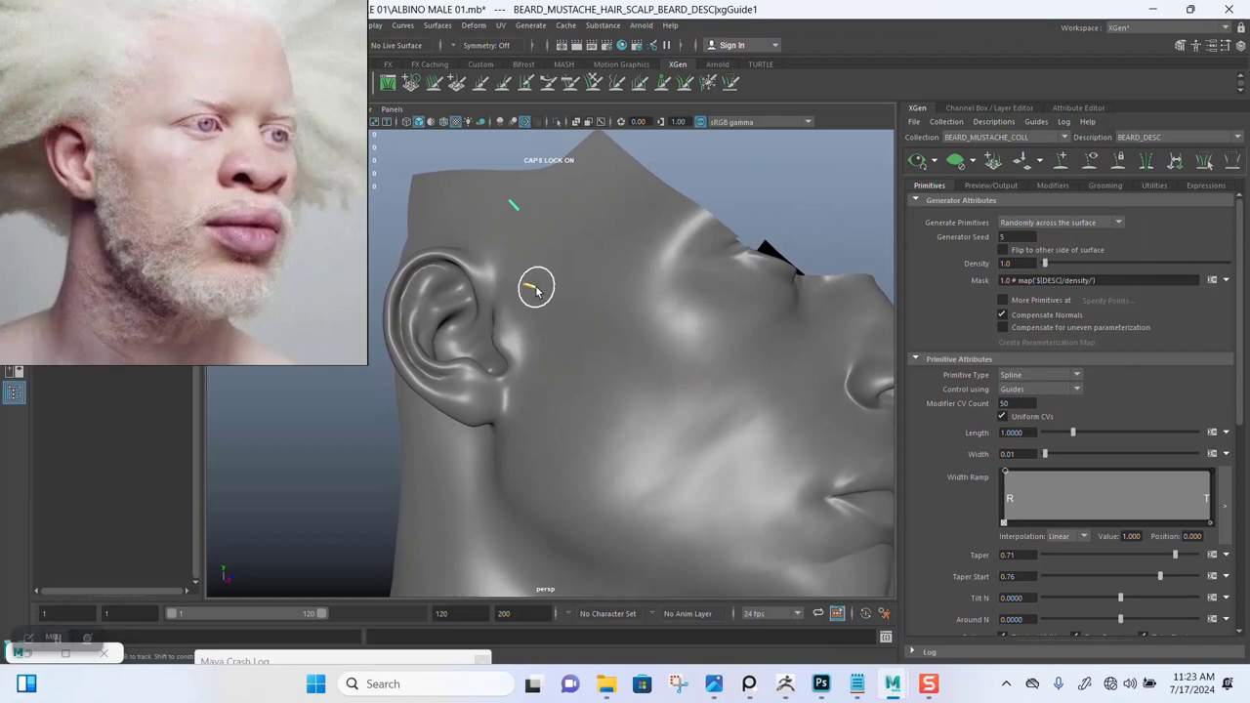
pyautogui.click(536, 291)
pyautogui.keyDown('alt'); pyautogui.moveTo(569, 411); pyautogui.dragTo(553, 291); pyautogui.keyUp('alt')
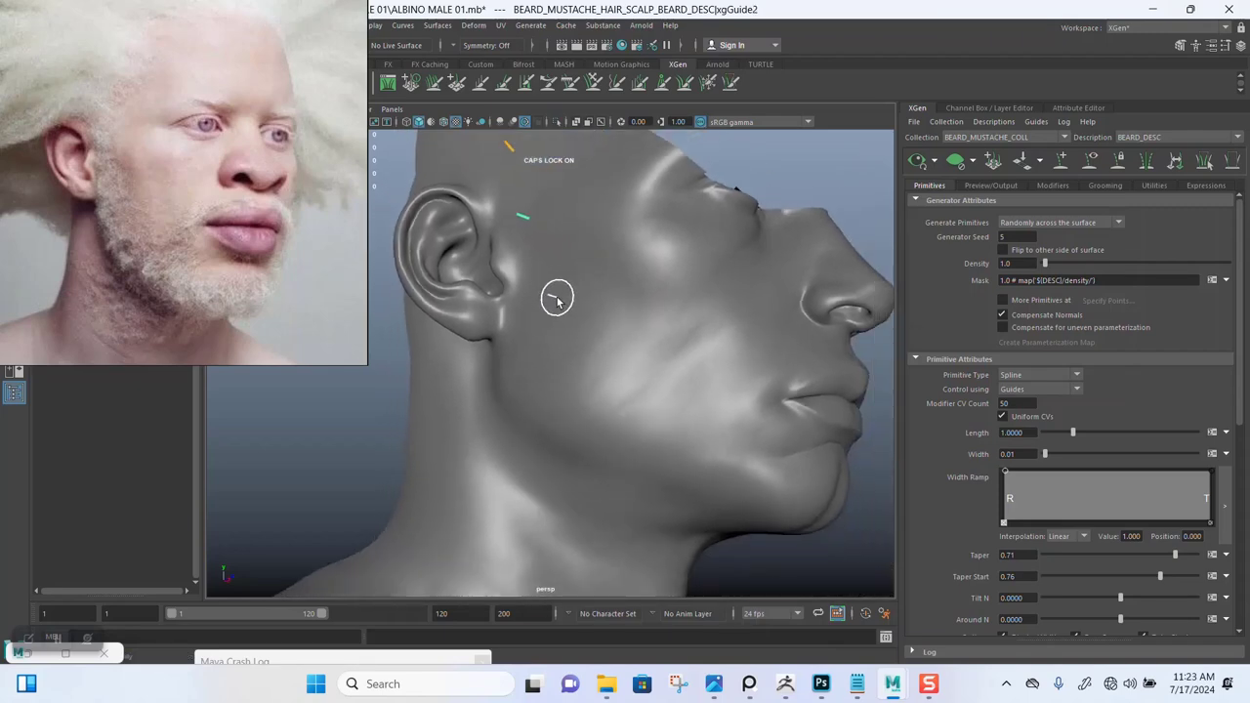
pyautogui.click(554, 298)
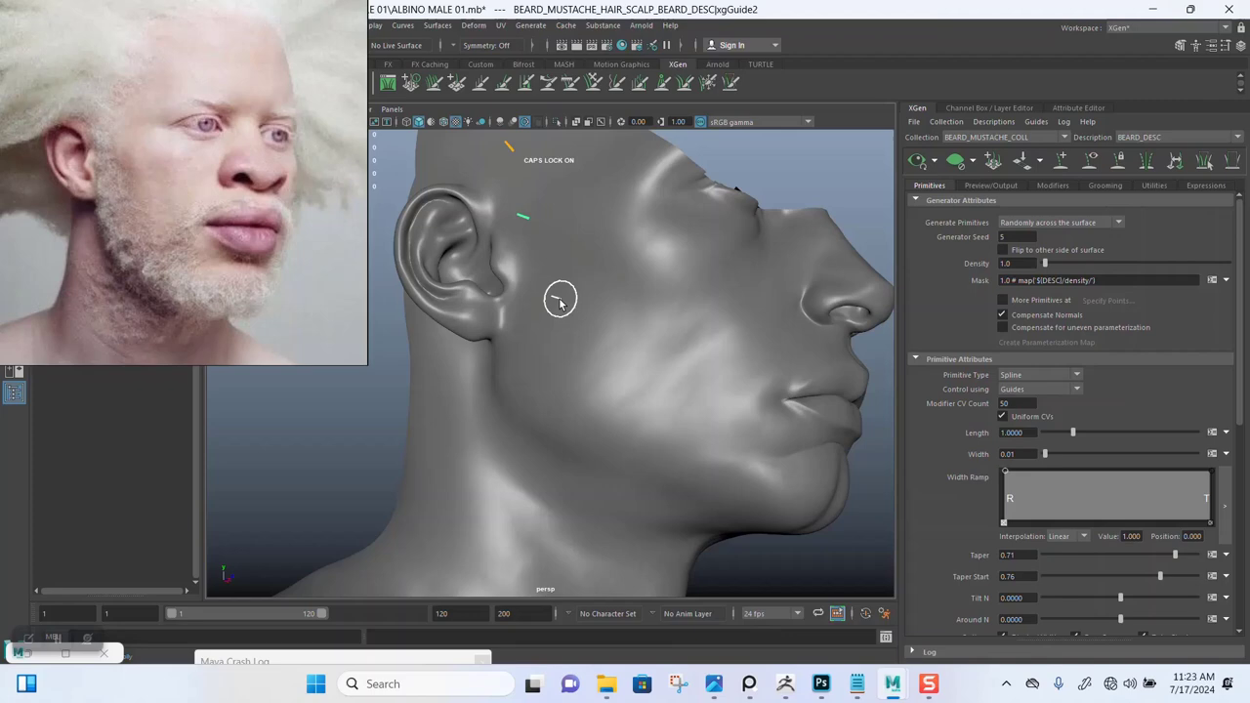
pyautogui.click(603, 387)
# Step: Try a new Right orthographic camera view framed on the head for placing the guides
pyautogui.press('space')
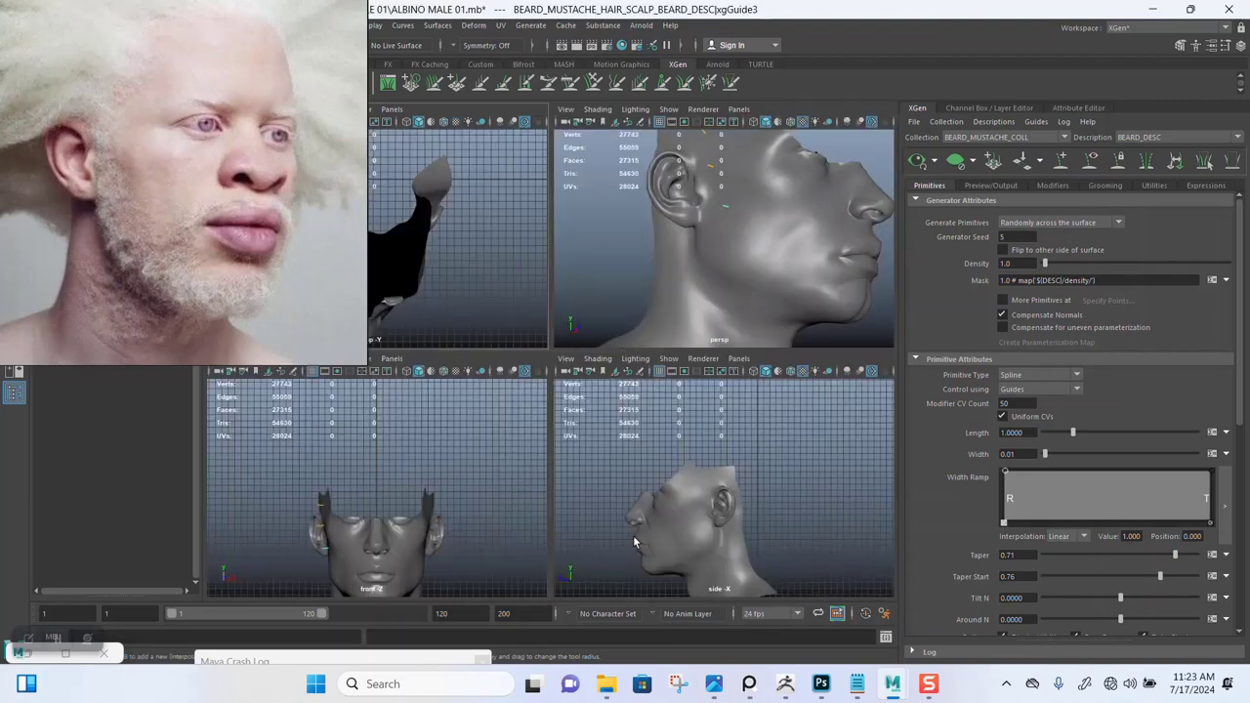
pyautogui.keyDown('alt'); pyautogui.moveTo(410, 535); pyautogui.dragTo(419, 483, button='middle'); pyautogui.keyUp('alt')
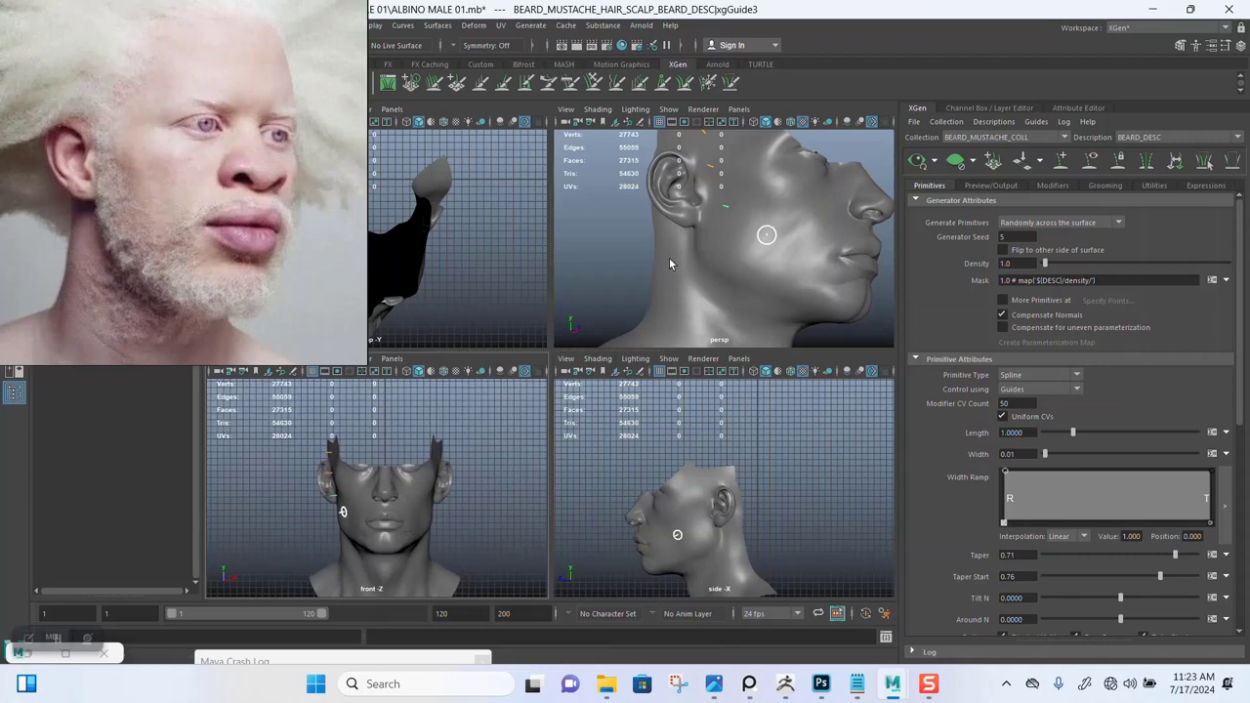
pyautogui.keyDown('alt'); pyautogui.moveTo(677, 256); pyautogui.dragTo(686, 295, button='right'); pyautogui.keyUp('alt')
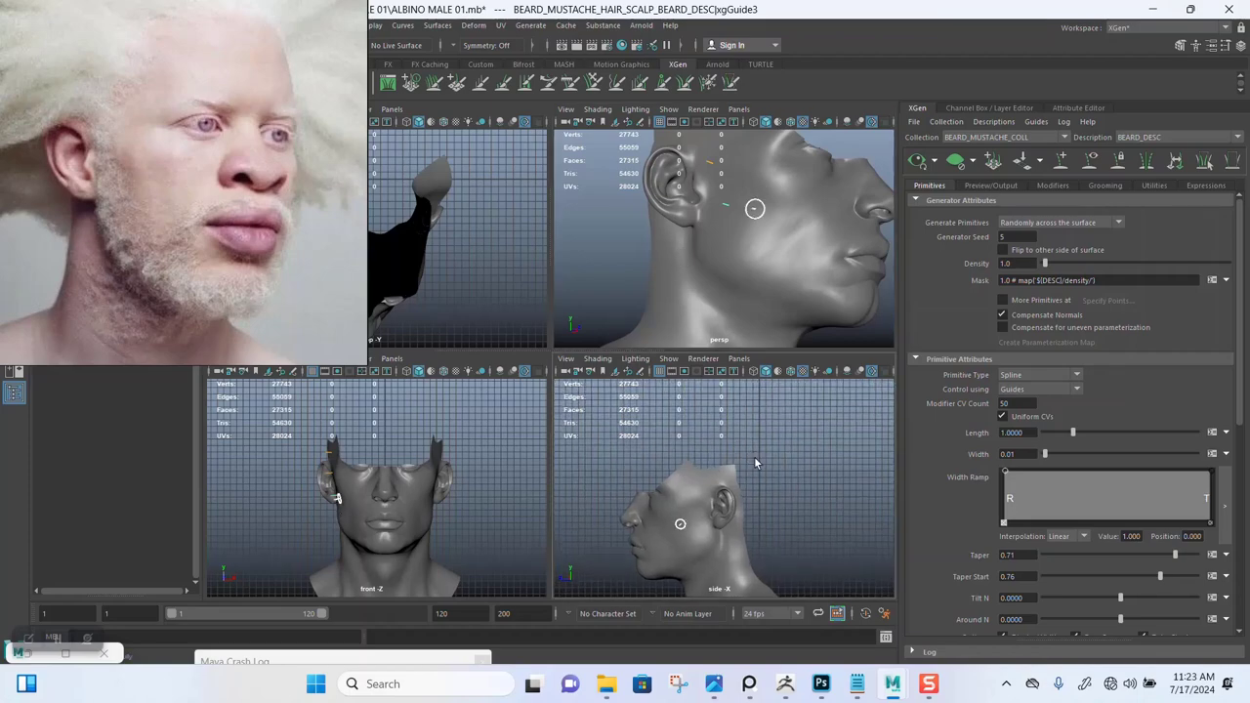
pyautogui.press('space')
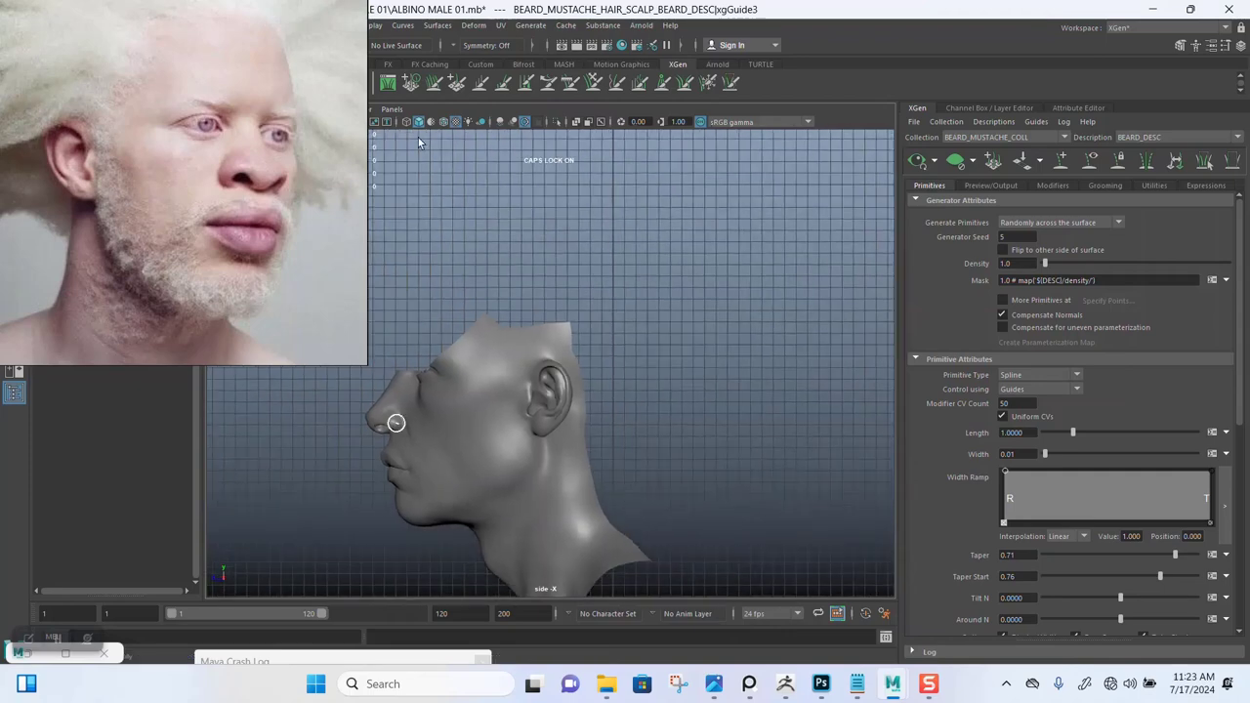
pyautogui.click(391, 110)
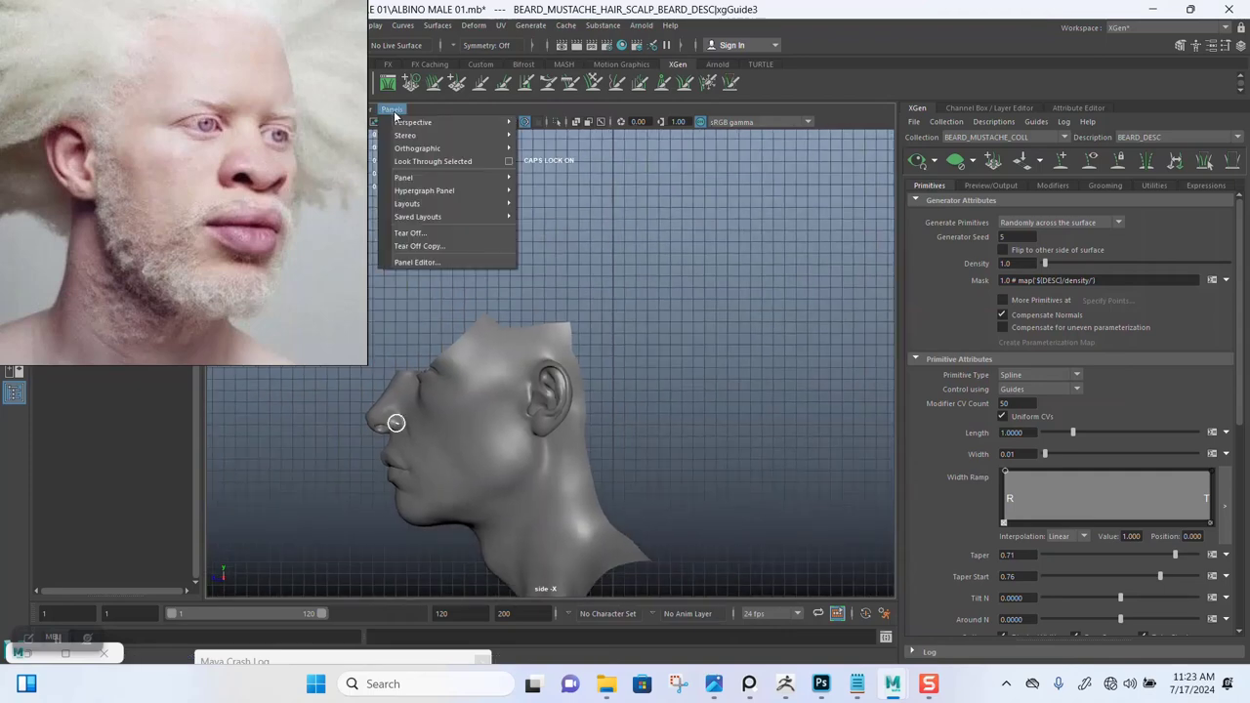
pyautogui.moveTo(446, 148)
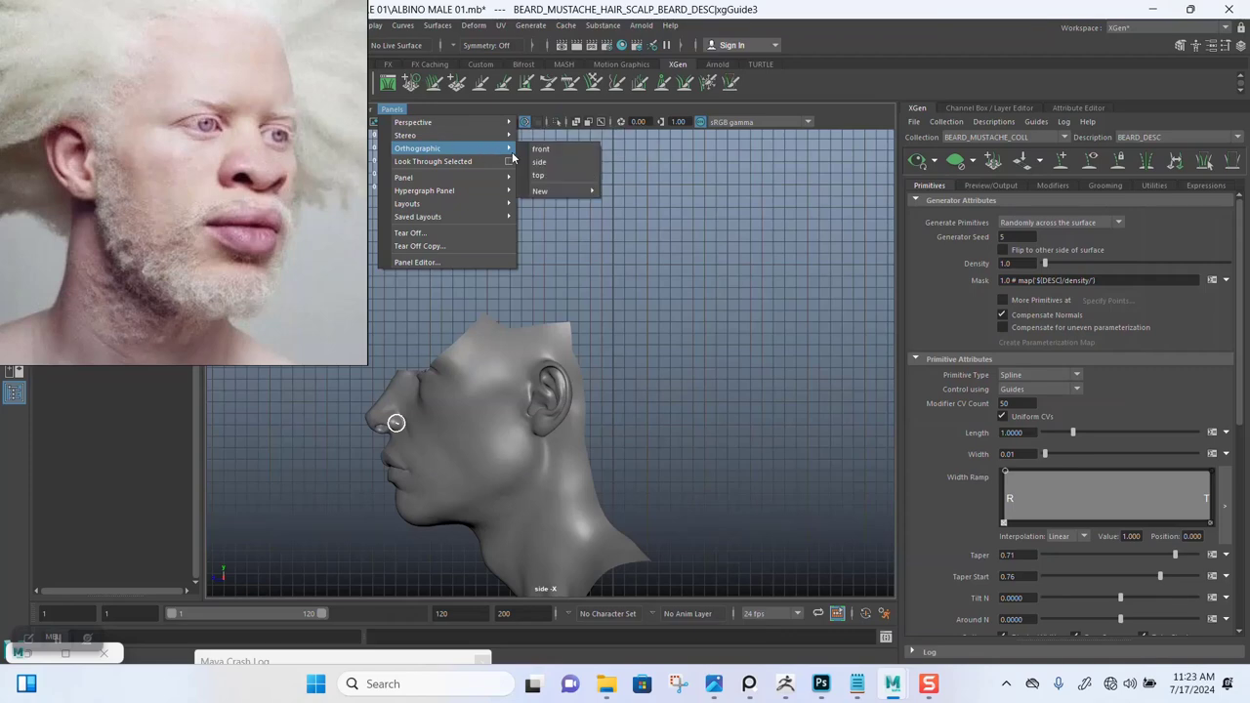
pyautogui.moveTo(568, 194)
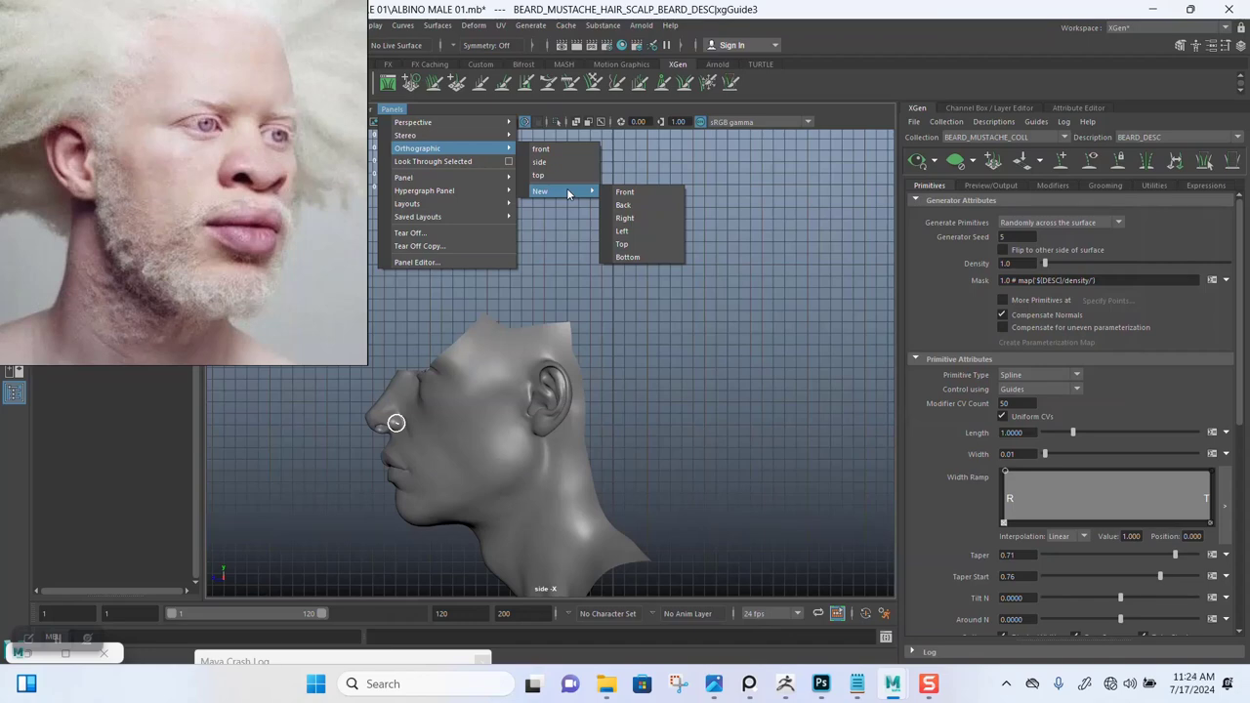
pyautogui.click(625, 220)
pyautogui.press('f')
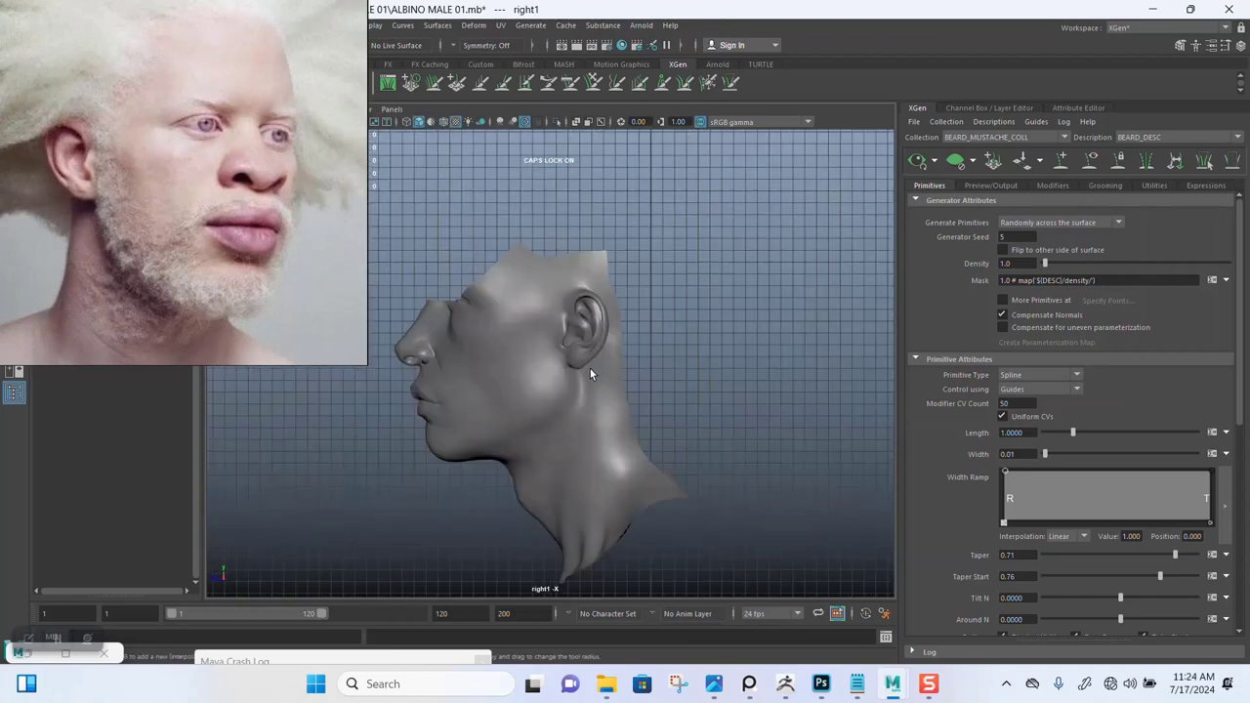
# Step: Create a new Left orthographic camera view and frame the side of the face that carries the guides
pyautogui.click(394, 111)
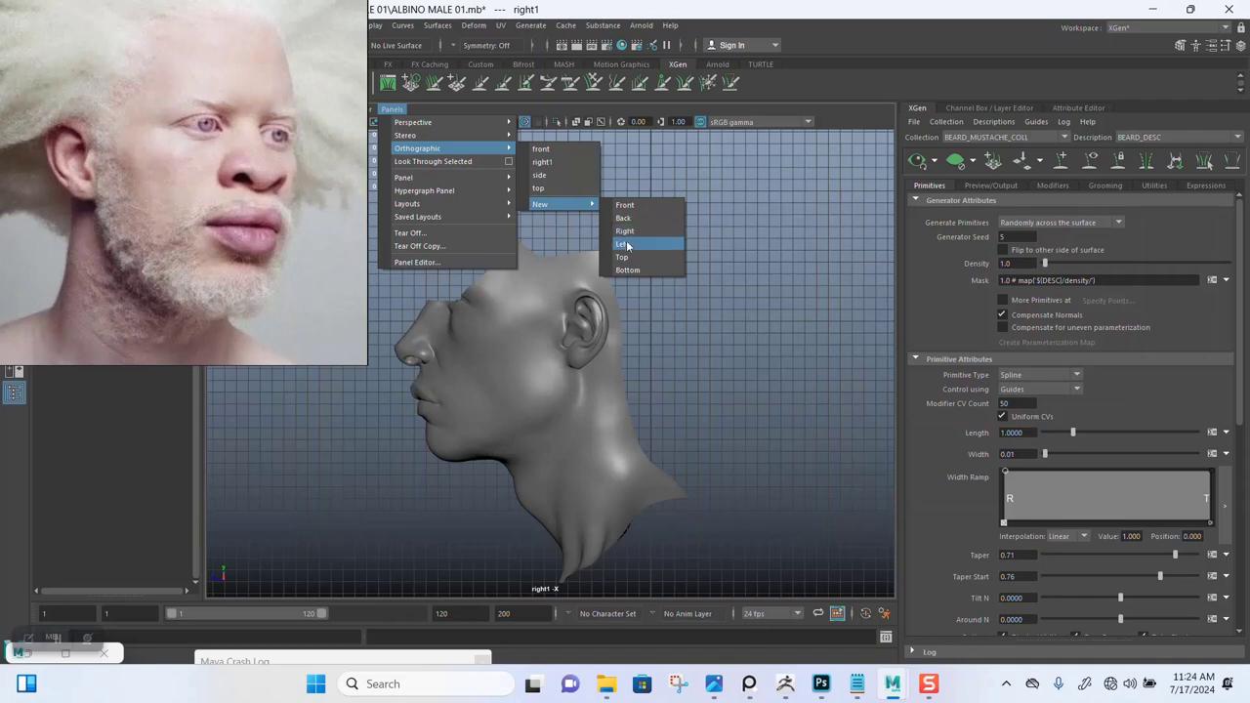
pyautogui.click(626, 244)
pyautogui.press('f')
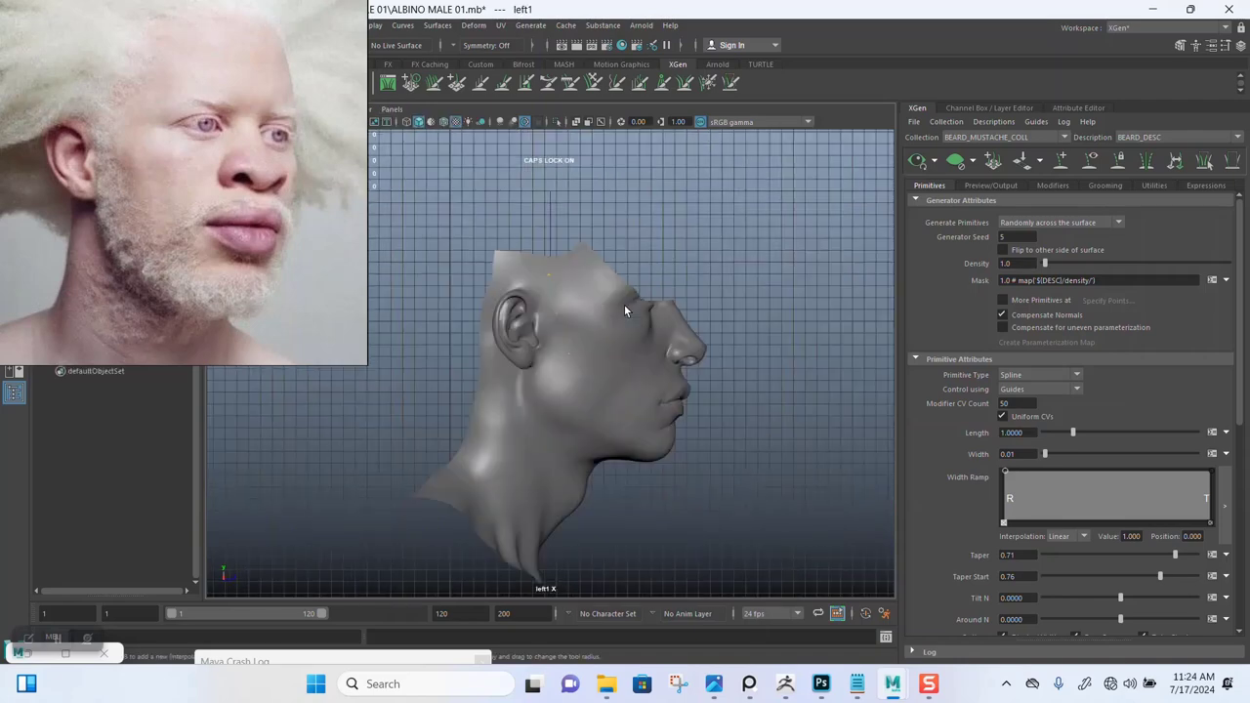
pyautogui.keyDown('alt'); pyautogui.moveTo(626, 294); pyautogui.dragTo(592, 416, button='right'); pyautogui.keyUp('alt')
pyautogui.keyDown('alt'); pyautogui.moveTo(591, 416); pyautogui.dragTo(577, 437, button='middle'); pyautogui.keyUp('alt')
pyautogui.keyDown('alt'); pyautogui.moveTo(577, 437); pyautogui.dragTo(574, 475, button='right'); pyautogui.keyUp('alt')
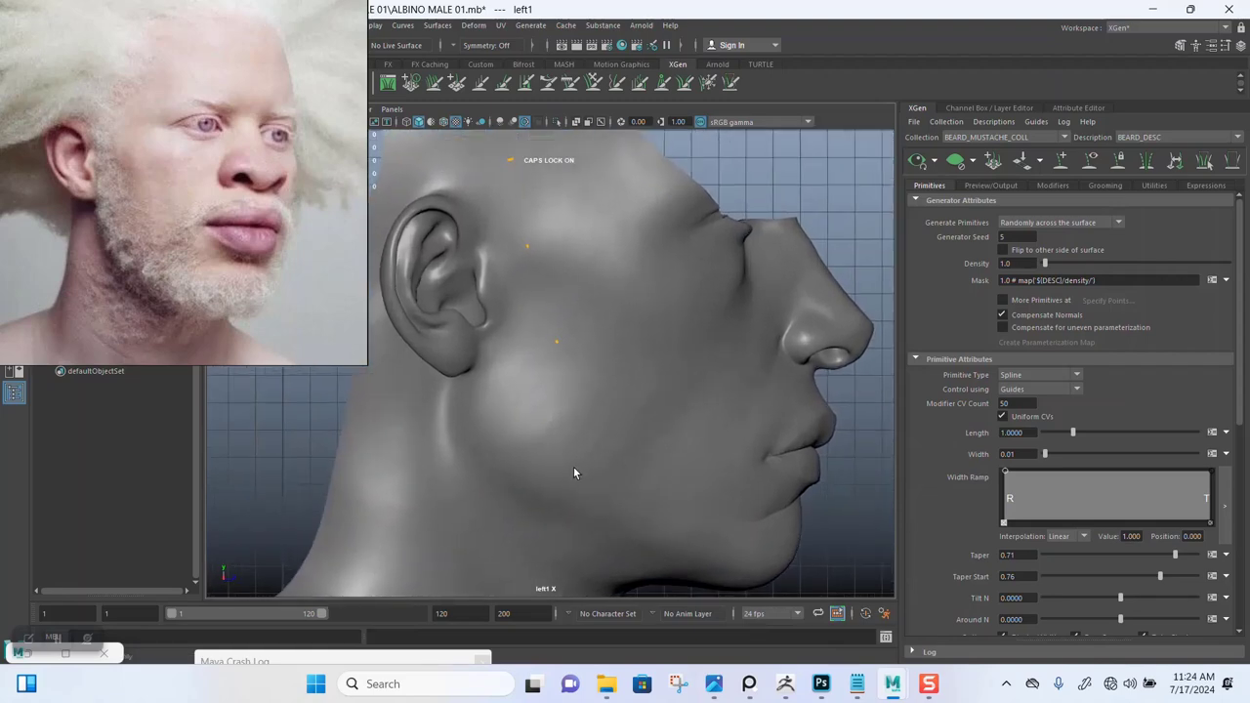
pyautogui.keyDown('alt'); pyautogui.moveTo(586, 414); pyautogui.dragTo(561, 410, button='right'); pyautogui.keyUp('alt')
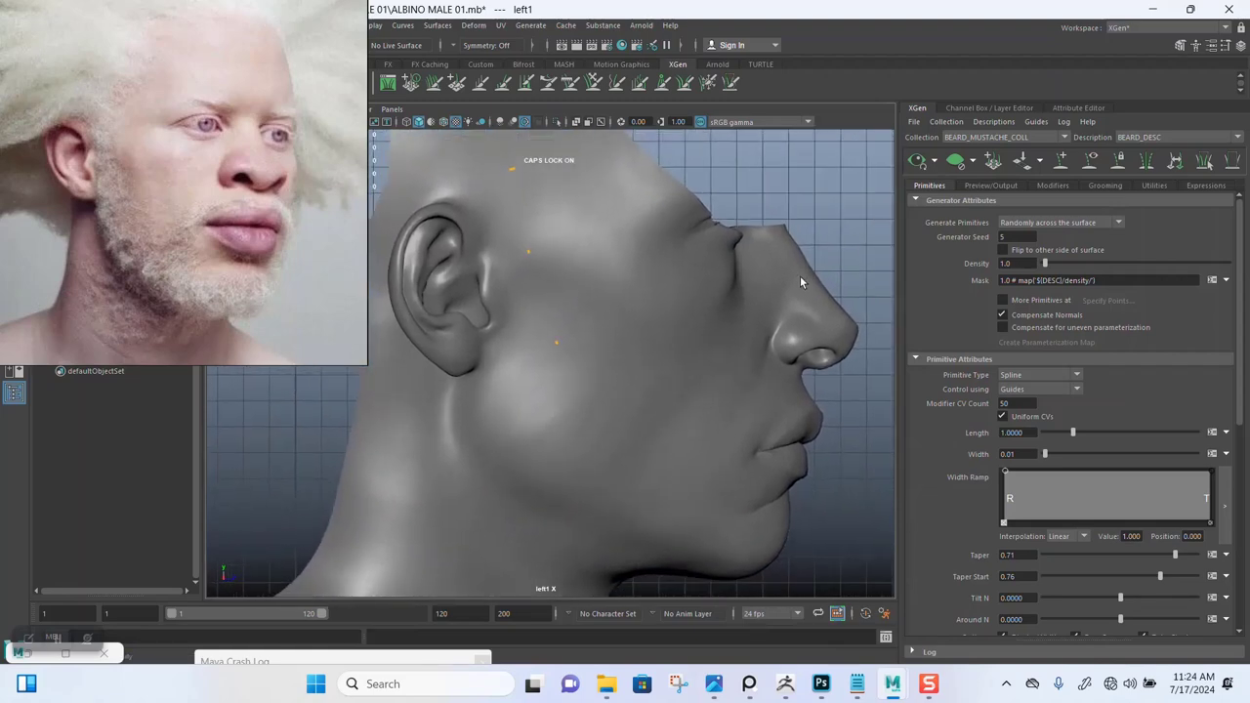
# Step: Continue the upper beard line with three more guides running across the cheek to just above the mouth corner
pyautogui.click(1061, 169)
pyautogui.moveTo(562, 434)
pyautogui.keyDown('alt'); pyautogui.mouseDown(button='middle')
pyautogui.moveTo(550, 396)
pyautogui.moveTo(555, 455)
pyautogui.mouseUp(button='middle'); pyautogui.keyUp('alt')
pyautogui.keyDown('alt'); pyautogui.moveTo(559, 447); pyautogui.dragTo(575, 399, button='right'); pyautogui.keyUp('alt')
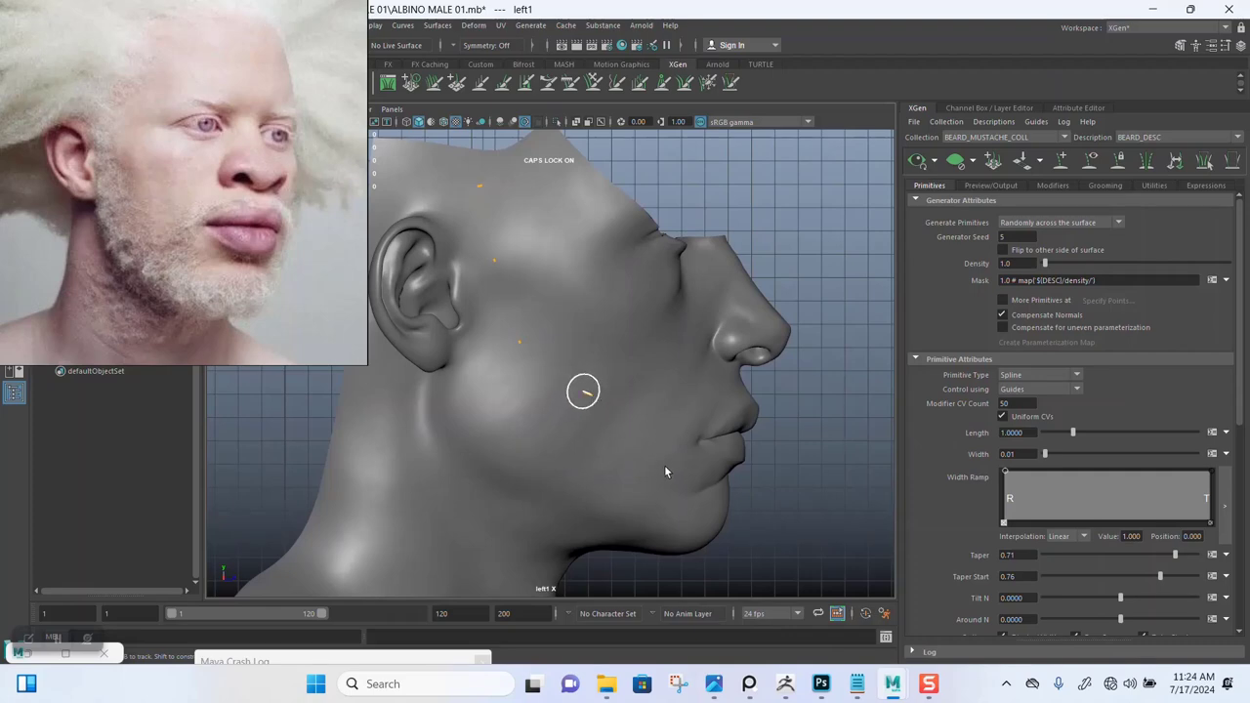
pyautogui.keyDown('alt'); pyautogui.moveTo(648, 438); pyautogui.dragTo(556, 399, button='middle'); pyautogui.keyUp('alt')
pyautogui.keyDown('alt'); pyautogui.moveTo(555, 400); pyautogui.dragTo(602, 439, button='right'); pyautogui.keyUp('alt')
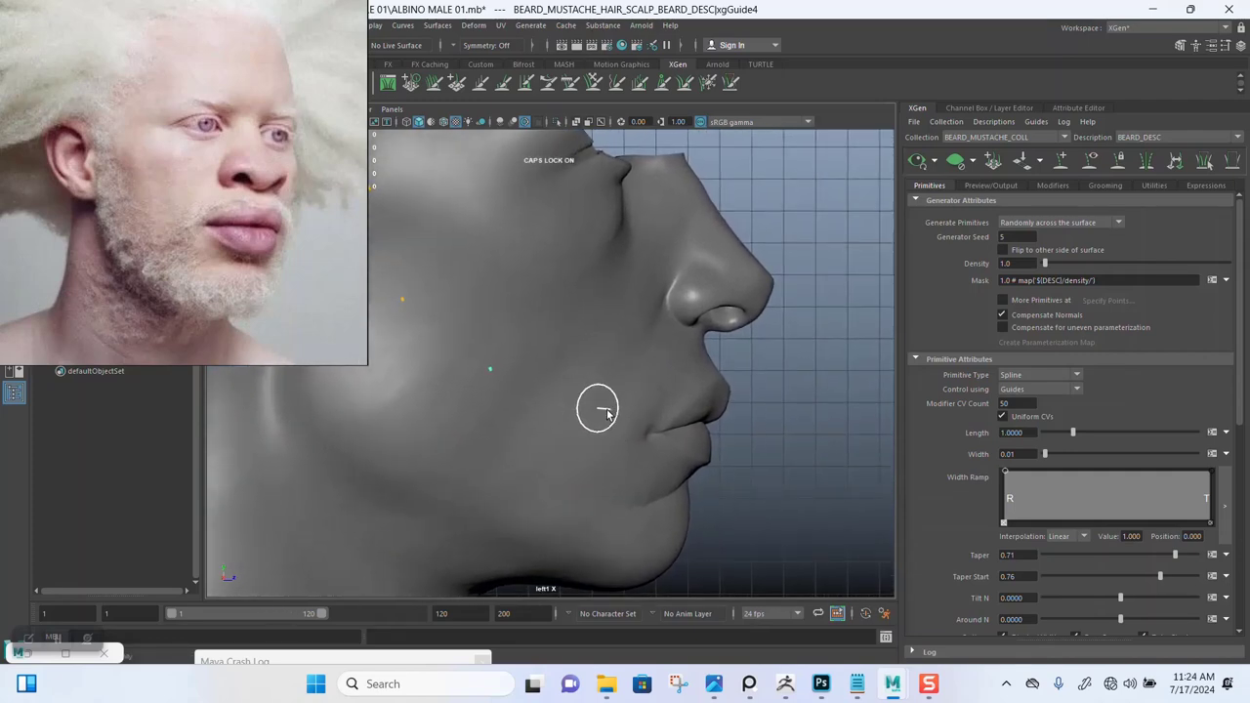
pyautogui.click(574, 402)
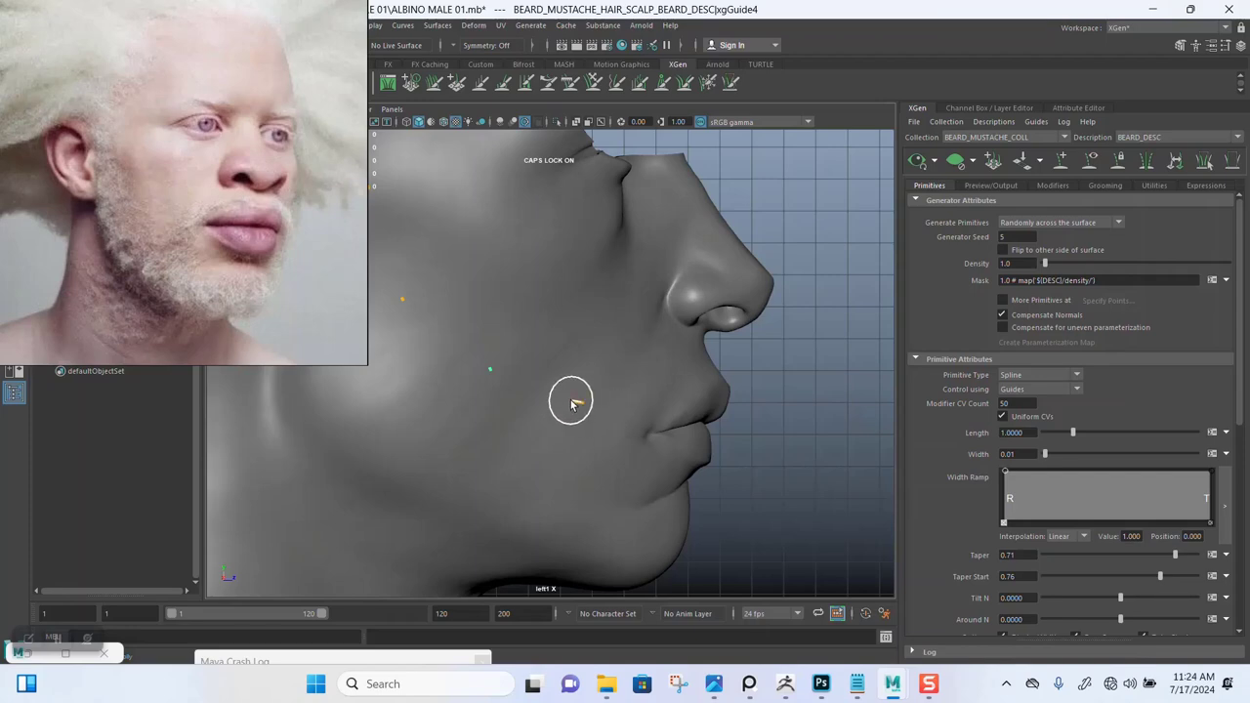
pyautogui.click(637, 408)
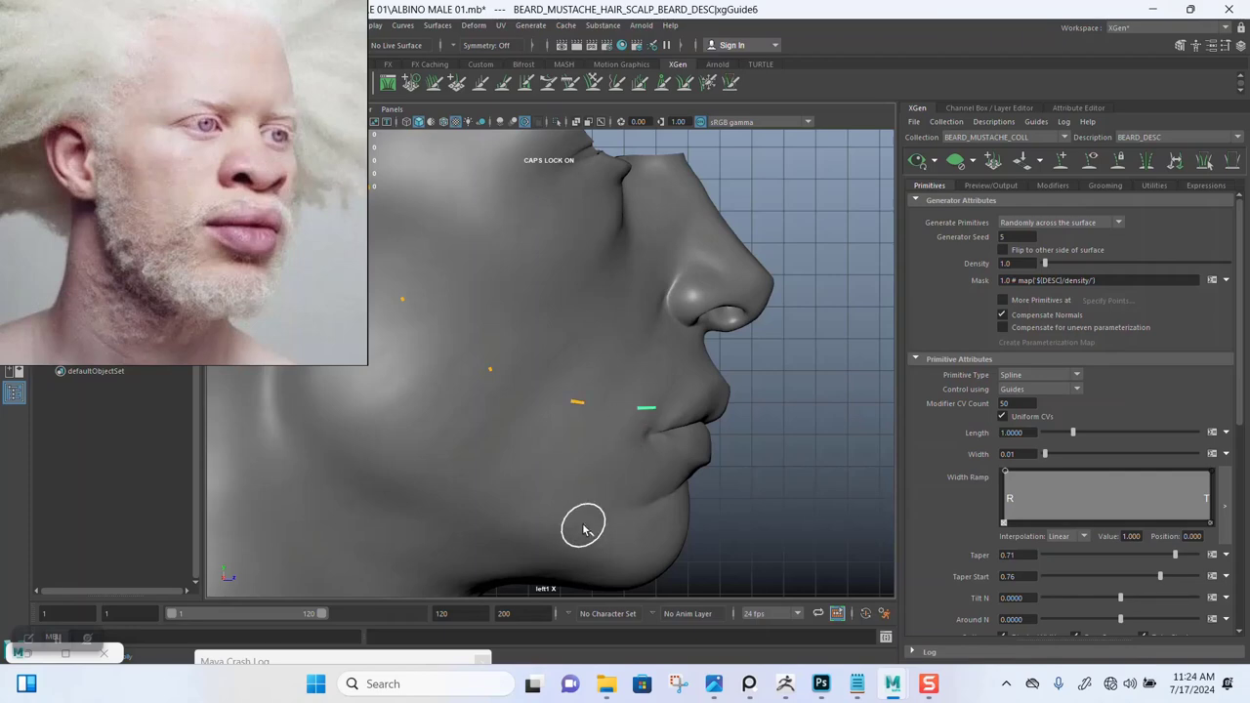
# Step: Place three guides behind the first beard line: above the ear, in front of the ear and beside the earlobe
pyautogui.keyDown('alt'); pyautogui.moveTo(584, 509); pyautogui.dragTo(546, 406, button='right'); pyautogui.keyUp('alt')
pyautogui.keyDown('alt'); pyautogui.moveTo(547, 406); pyautogui.dragTo(675, 394, button='middle'); pyautogui.keyUp('alt')
pyautogui.keyDown('alt'); pyautogui.moveTo(674, 394); pyautogui.dragTo(604, 440); pyautogui.keyUp('alt')
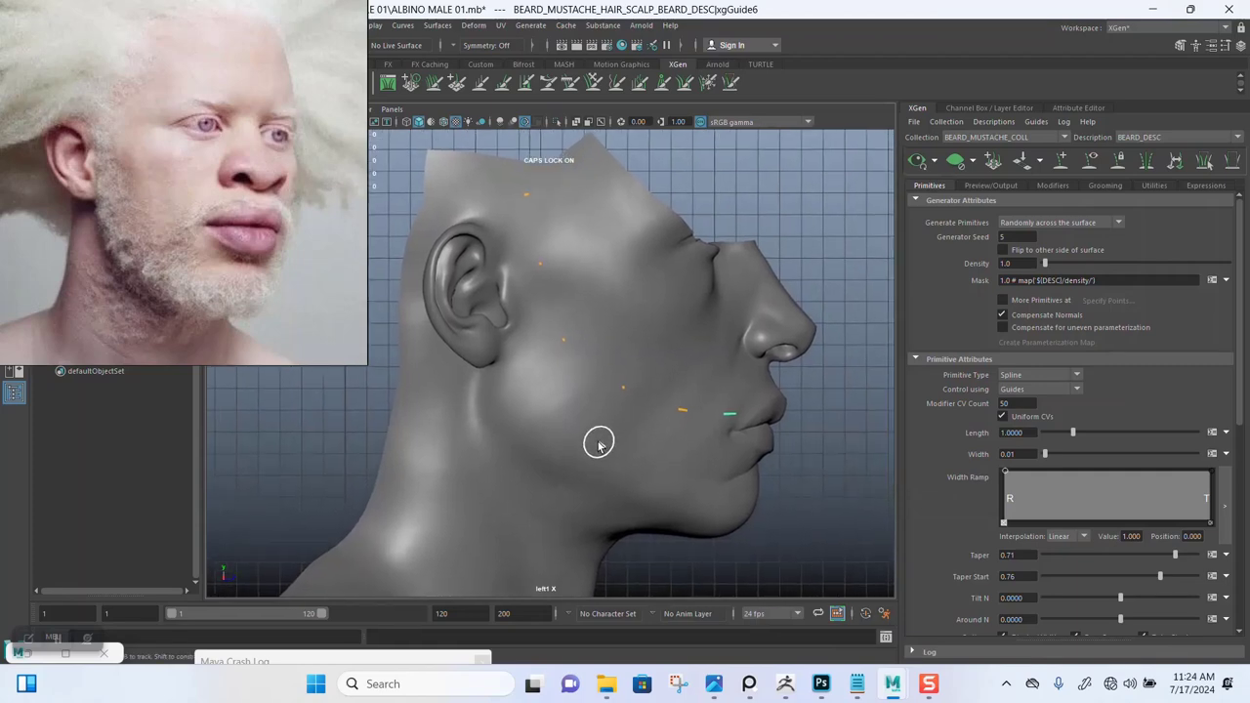
pyautogui.keyDown('alt'); pyautogui.moveTo(584, 451); pyautogui.dragTo(602, 426, button='middle'); pyautogui.keyUp('alt')
pyautogui.keyDown('alt'); pyautogui.moveTo(598, 439); pyautogui.dragTo(589, 491, button='right'); pyautogui.keyUp('alt')
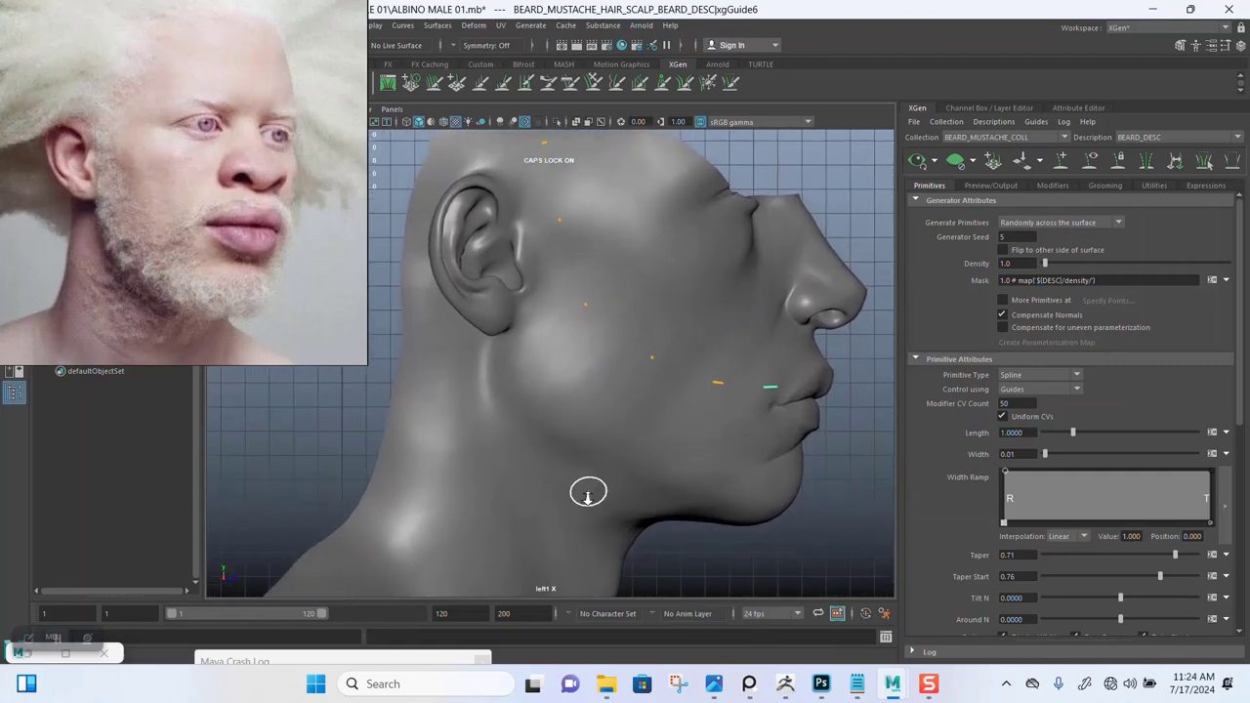
pyautogui.keyDown('alt'); pyautogui.moveTo(571, 408); pyautogui.dragTo(605, 371, button='middle'); pyautogui.keyUp('alt')
pyautogui.keyDown('alt'); pyautogui.moveTo(595, 376); pyautogui.dragTo(561, 417, button='right'); pyautogui.keyUp('alt')
pyautogui.keyDown('alt'); pyautogui.moveTo(550, 377); pyautogui.dragTo(557, 446); pyautogui.keyUp('alt')
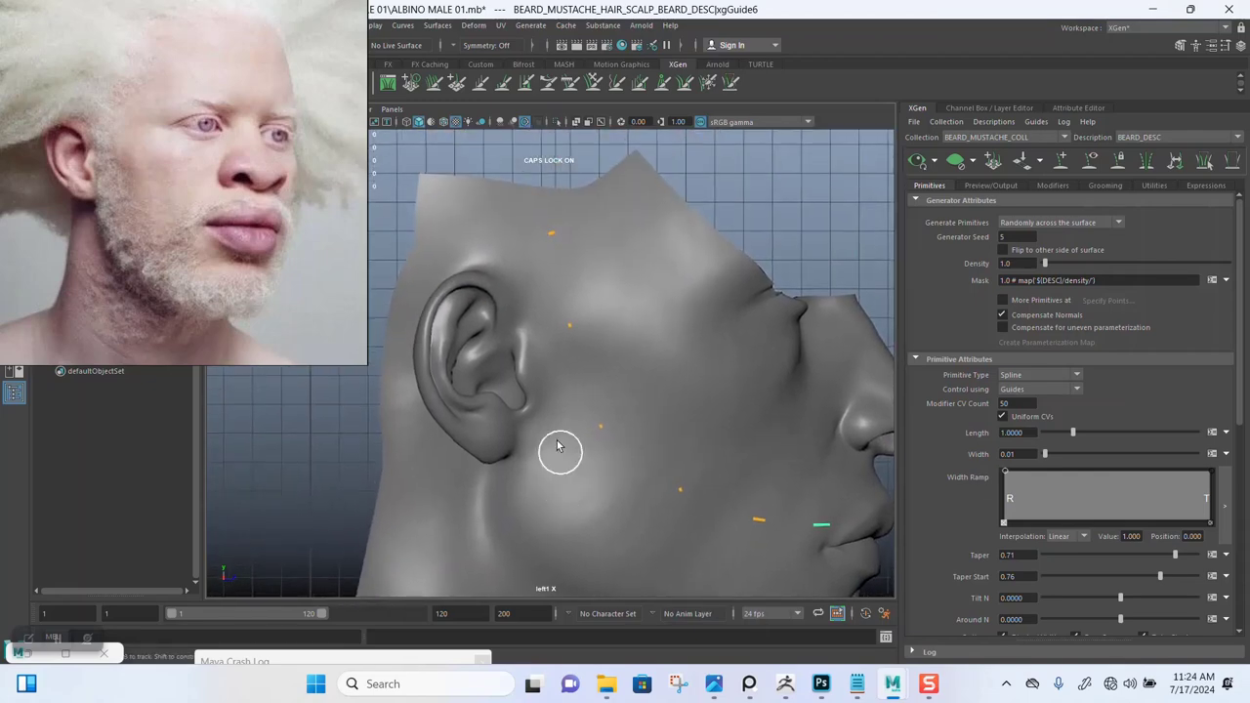
pyautogui.click(507, 245)
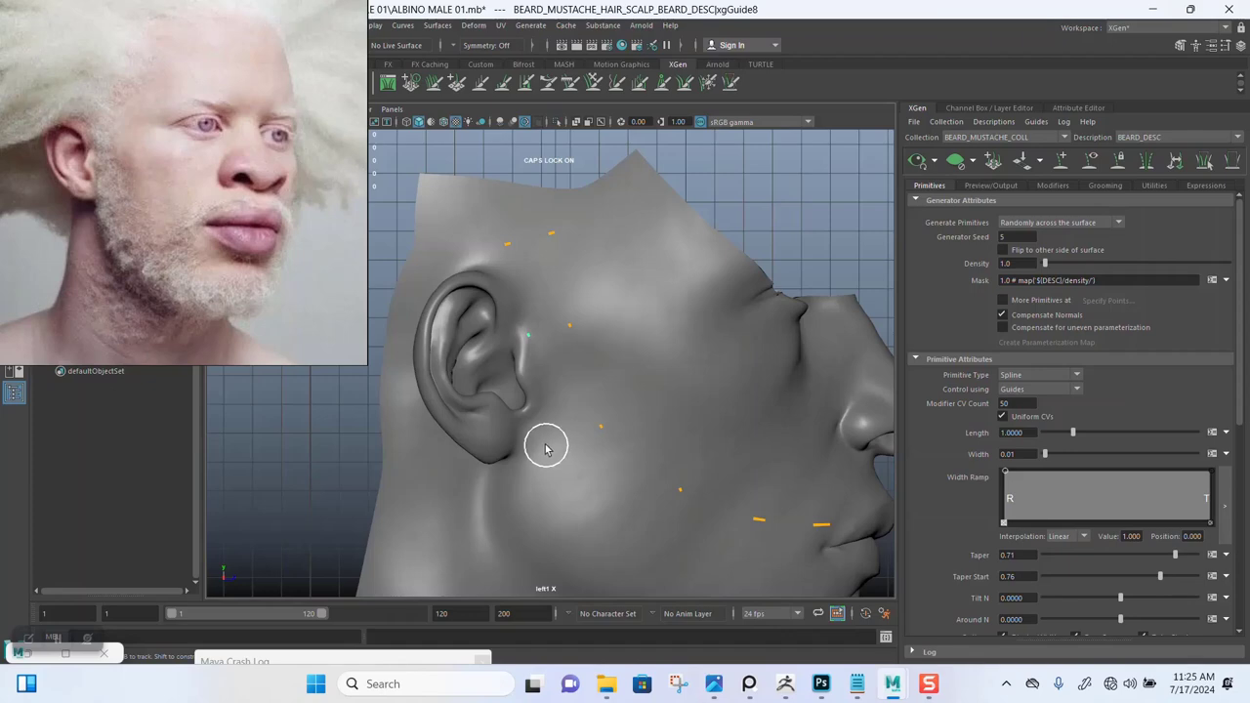
pyautogui.keyDown('alt'); pyautogui.moveTo(550, 455); pyautogui.dragTo(563, 344, button='middle'); pyautogui.keyUp('alt')
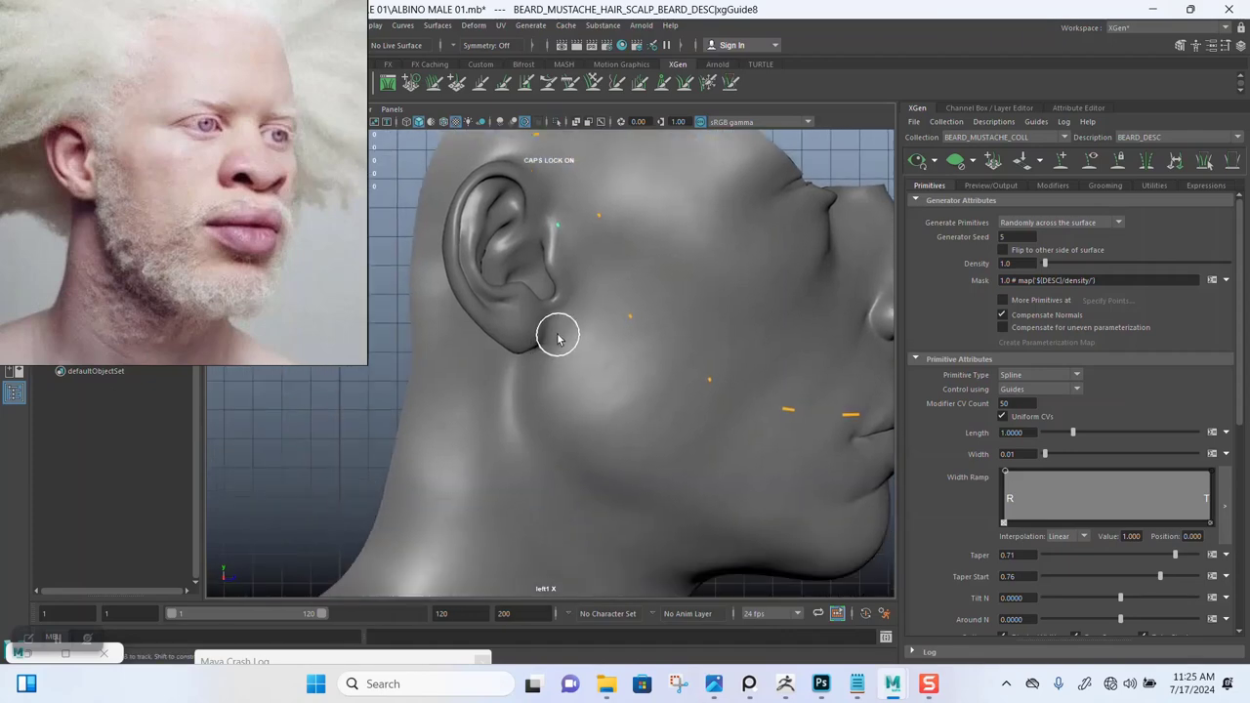
pyautogui.click(557, 336)
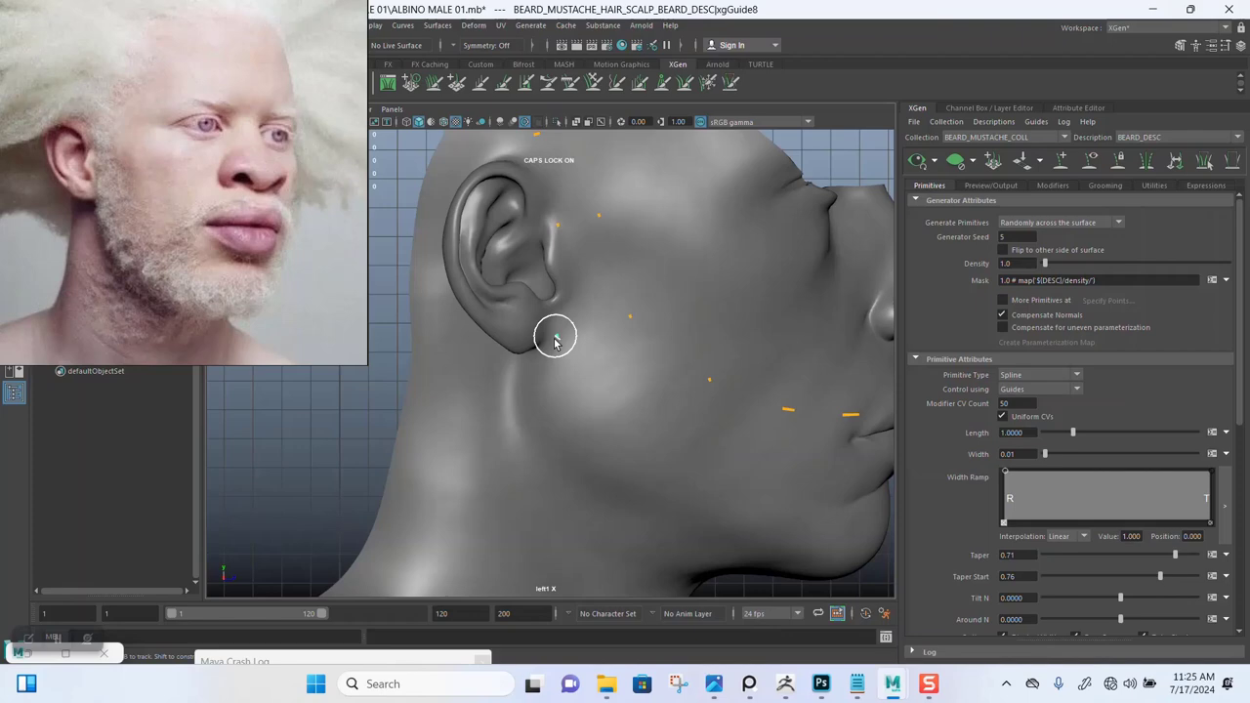
# Step: Place four guides for the lower beard edge from below the earlobe, behind and under the jaw, to the throat
pyautogui.click(516, 388)
pyautogui.keyDown('alt'); pyautogui.moveTo(546, 491); pyautogui.dragTo(538, 365, button='middle'); pyautogui.keyUp('alt')
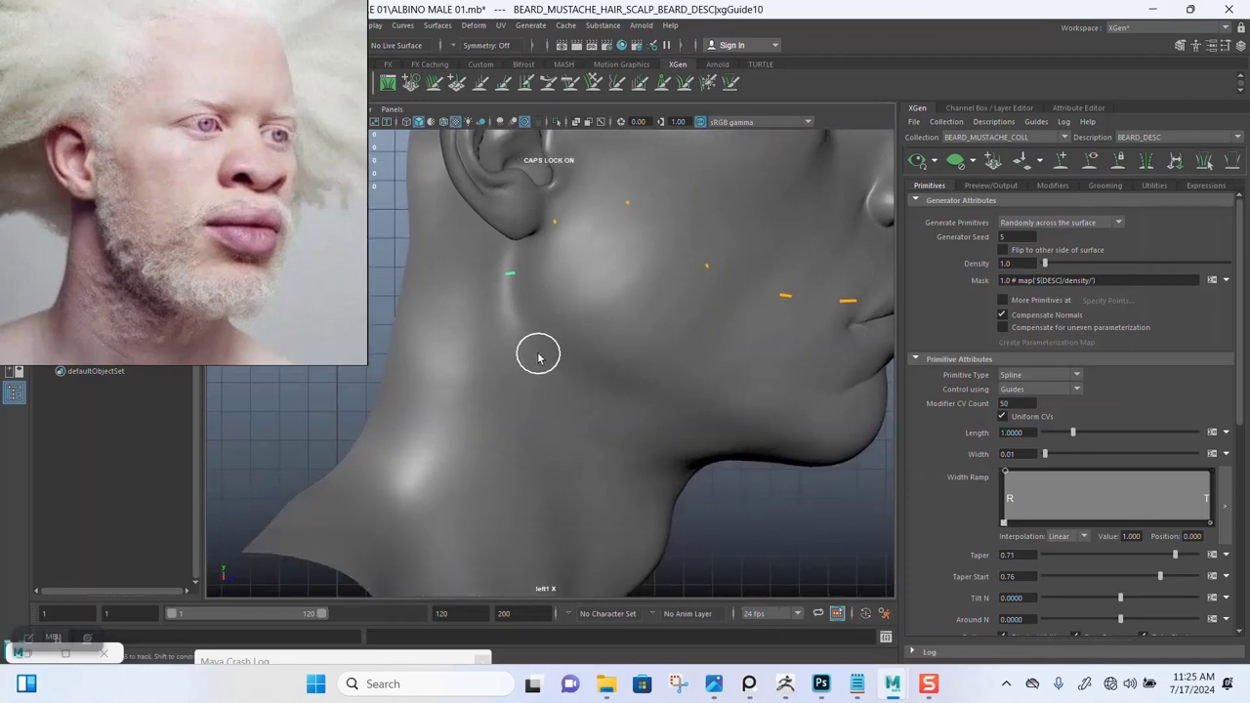
pyautogui.click(536, 357)
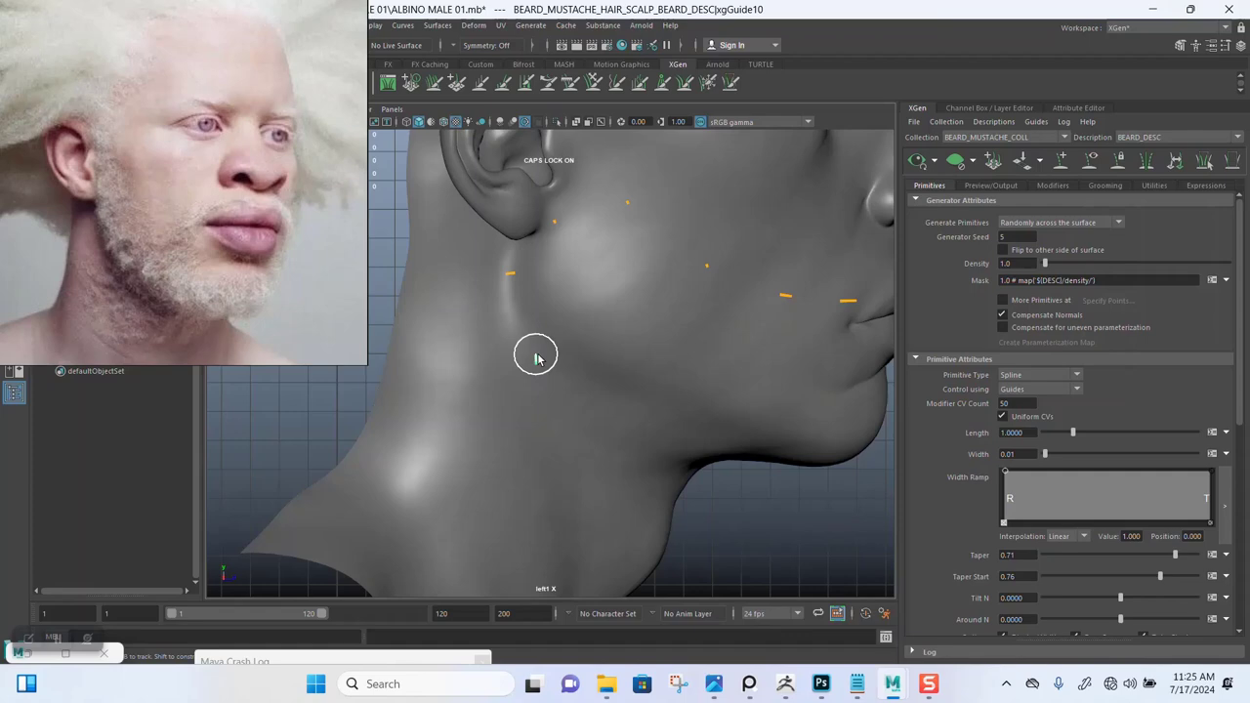
pyautogui.click(623, 435)
pyautogui.keyDown('alt'); pyautogui.moveTo(638, 432); pyautogui.dragTo(570, 398, button='middle'); pyautogui.keyUp('alt')
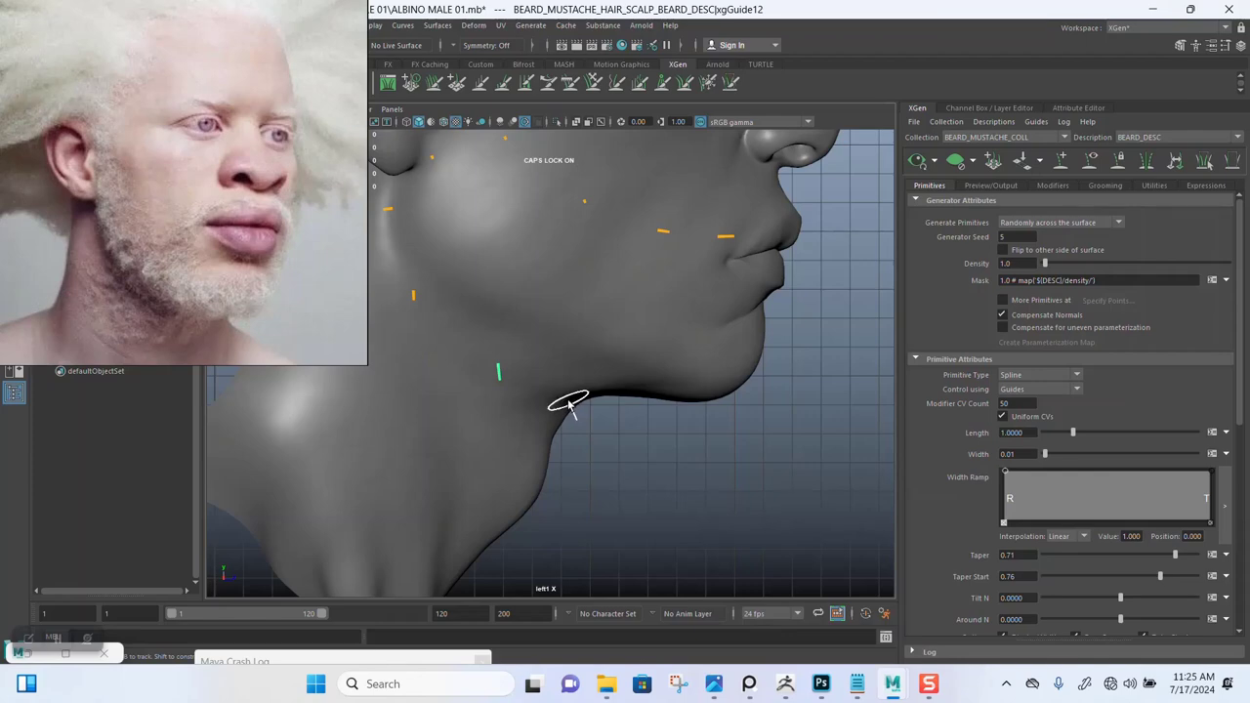
pyautogui.scroll(-2, 628, 380)
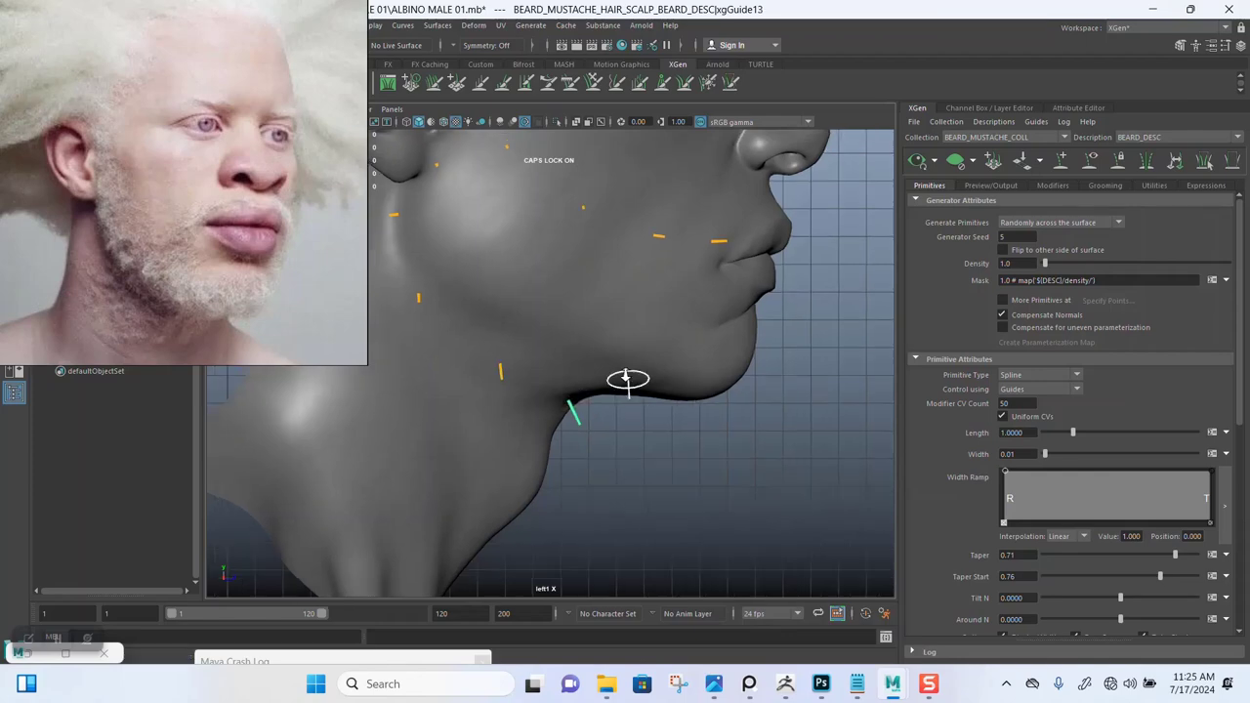
# Step: In the front view, place three guides from just below the mouth corner diagonally down to the chin
pyautogui.scroll(3, 632, 410)
pyautogui.keyDown('alt'); pyautogui.moveTo(625, 395); pyautogui.dragTo(587, 407, button='middle'); pyautogui.keyUp('alt')
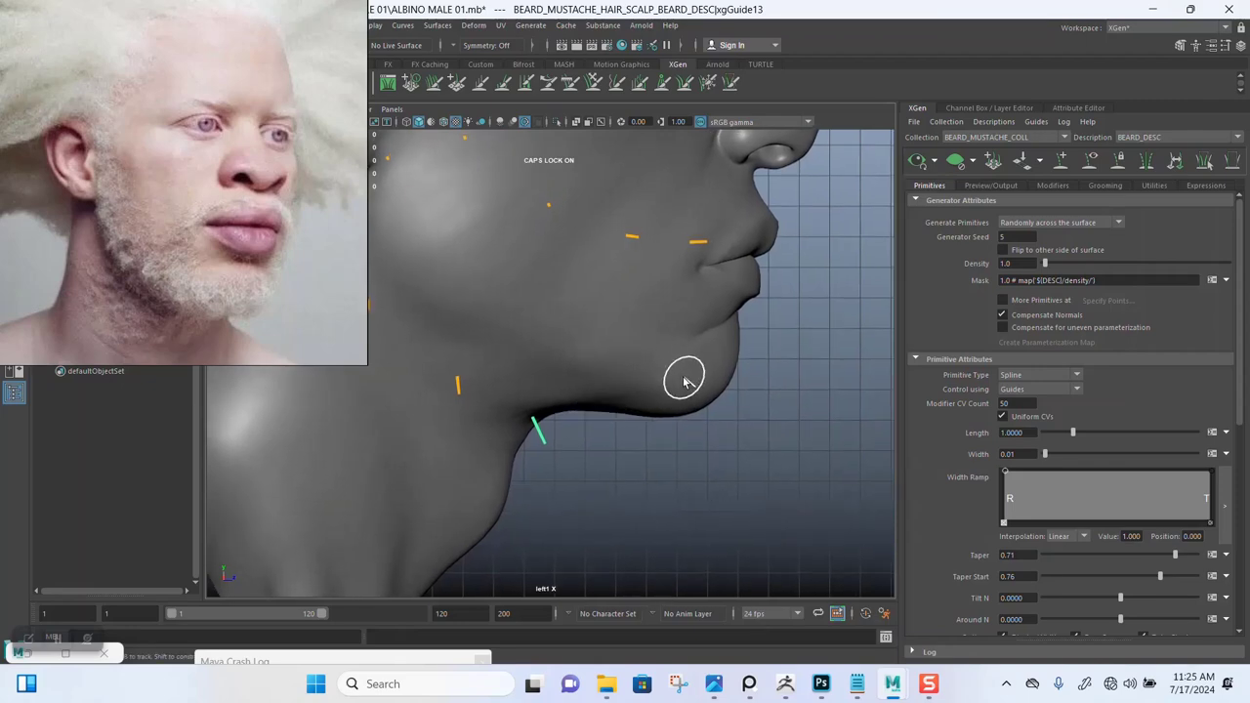
pyautogui.press('space')
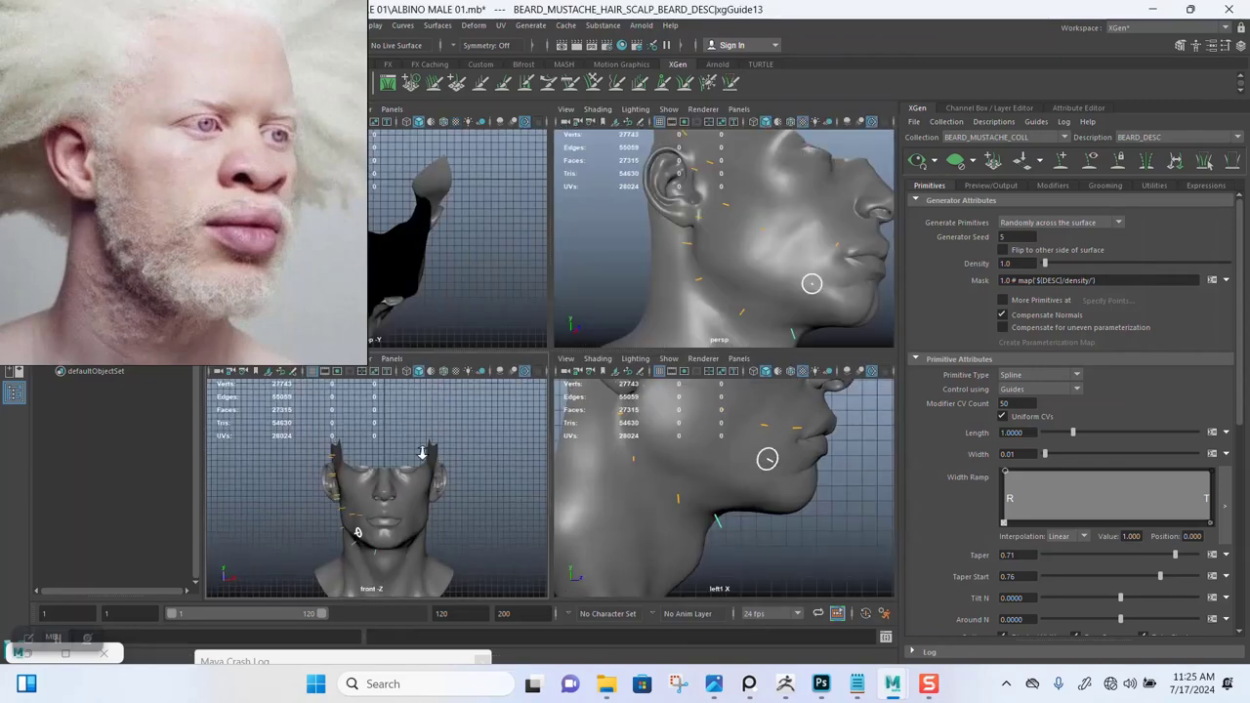
pyautogui.press('space')
pyautogui.keyDown('alt'); pyautogui.moveTo(555, 378); pyautogui.dragTo(540, 479, button='right'); pyautogui.keyUp('alt')
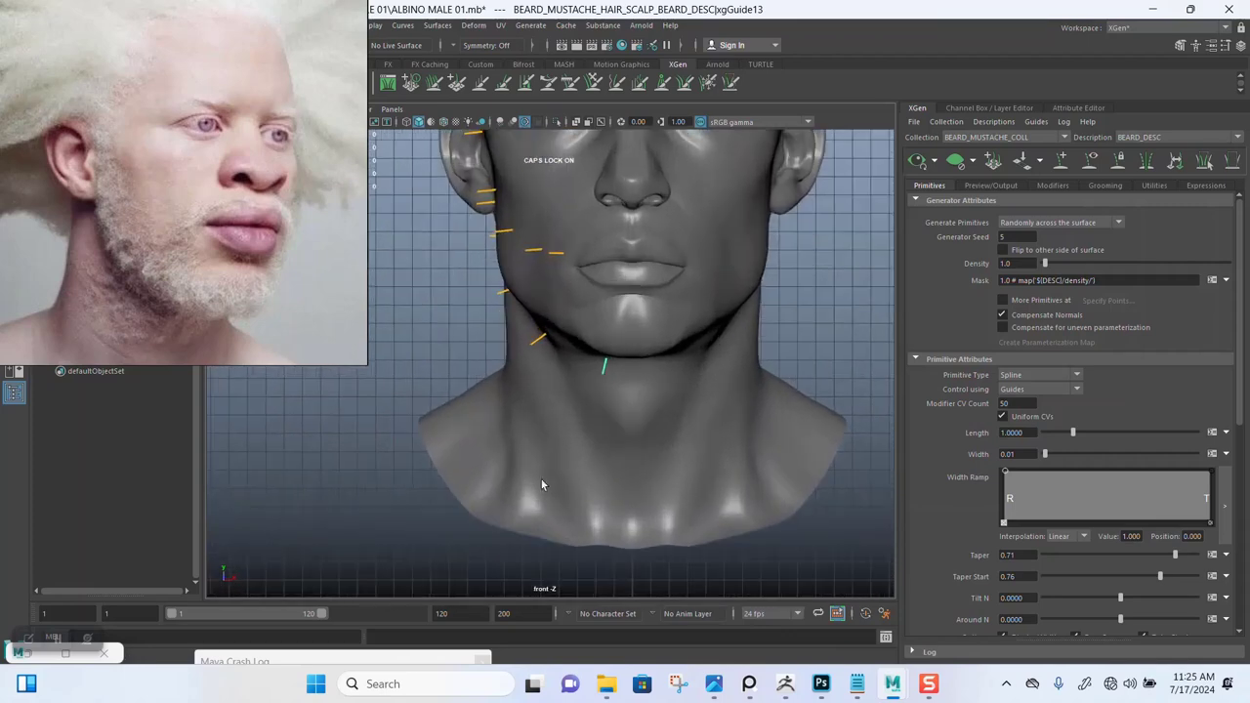
pyautogui.keyDown('alt'); pyautogui.moveTo(567, 370); pyautogui.dragTo(513, 432, button='middle'); pyautogui.keyUp('alt')
pyautogui.keyDown('alt'); pyautogui.moveTo(512, 433); pyautogui.dragTo(545, 463, button='right'); pyautogui.keyUp('alt')
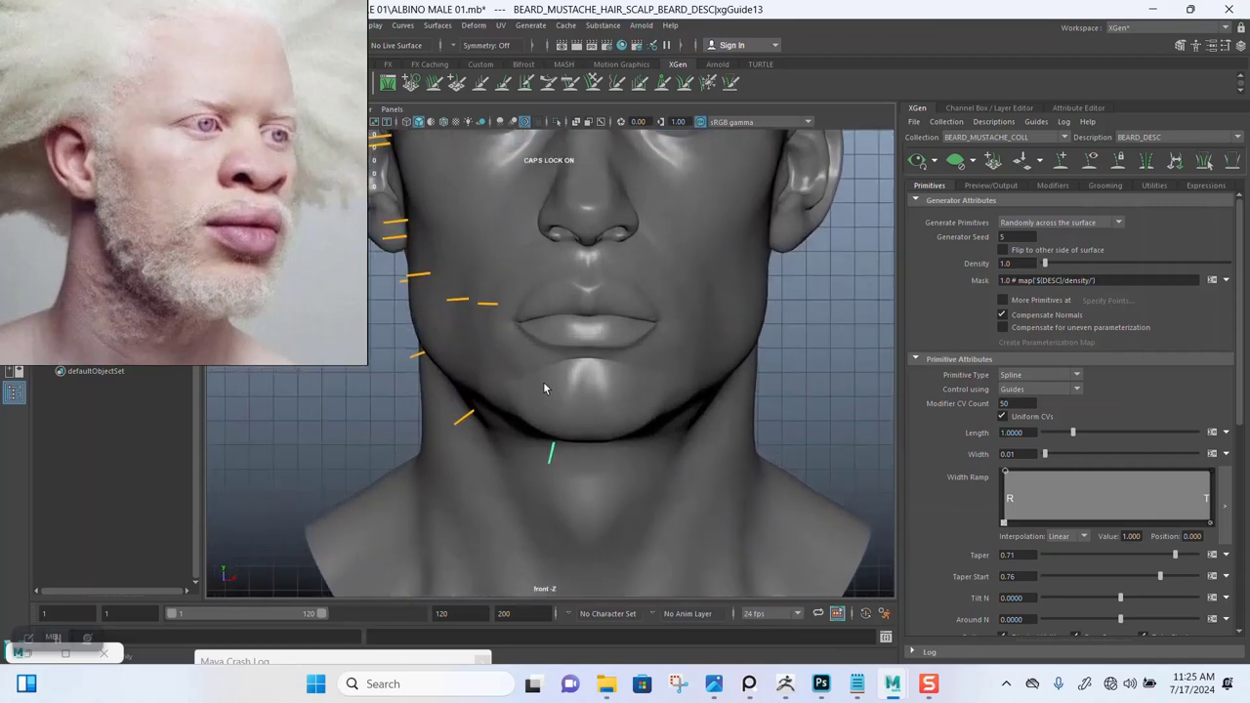
pyautogui.keyDown('alt'); pyautogui.moveTo(543, 380); pyautogui.dragTo(531, 408, button='middle'); pyautogui.keyUp('alt')
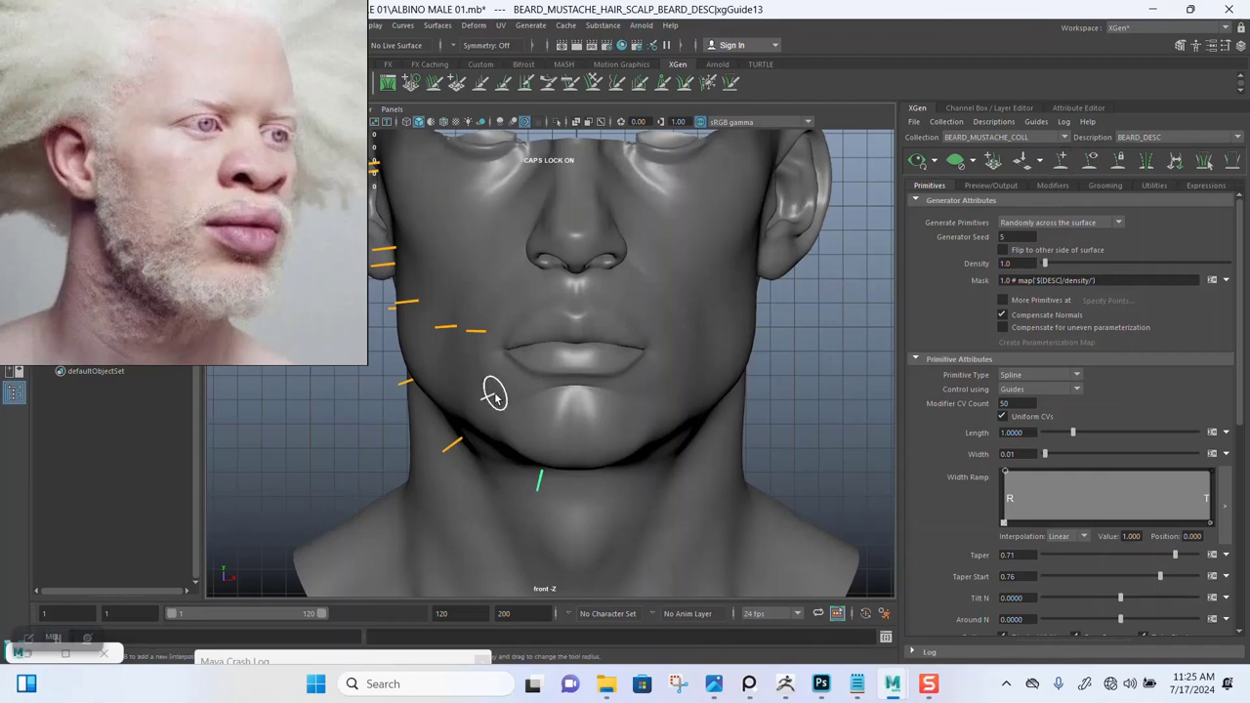
pyautogui.keyDown('alt'); pyautogui.moveTo(505, 376); pyautogui.dragTo(553, 333, button='middle'); pyautogui.keyUp('alt')
pyautogui.keyDown('alt'); pyautogui.moveTo(555, 334); pyautogui.dragTo(552, 382, button='right'); pyautogui.keyUp('alt')
pyautogui.keyDown('alt'); pyautogui.moveTo(552, 382); pyautogui.dragTo(569, 373, button='middle'); pyautogui.keyUp('alt')
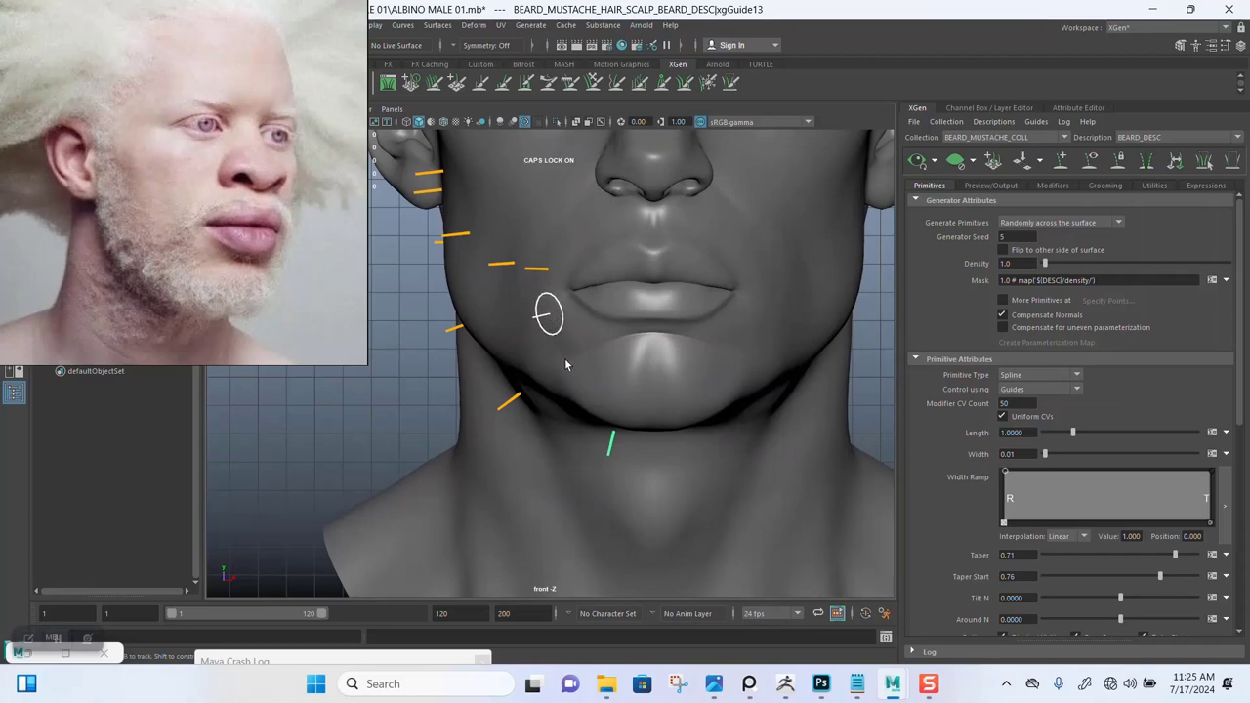
pyautogui.click(545, 314)
pyautogui.click(574, 371)
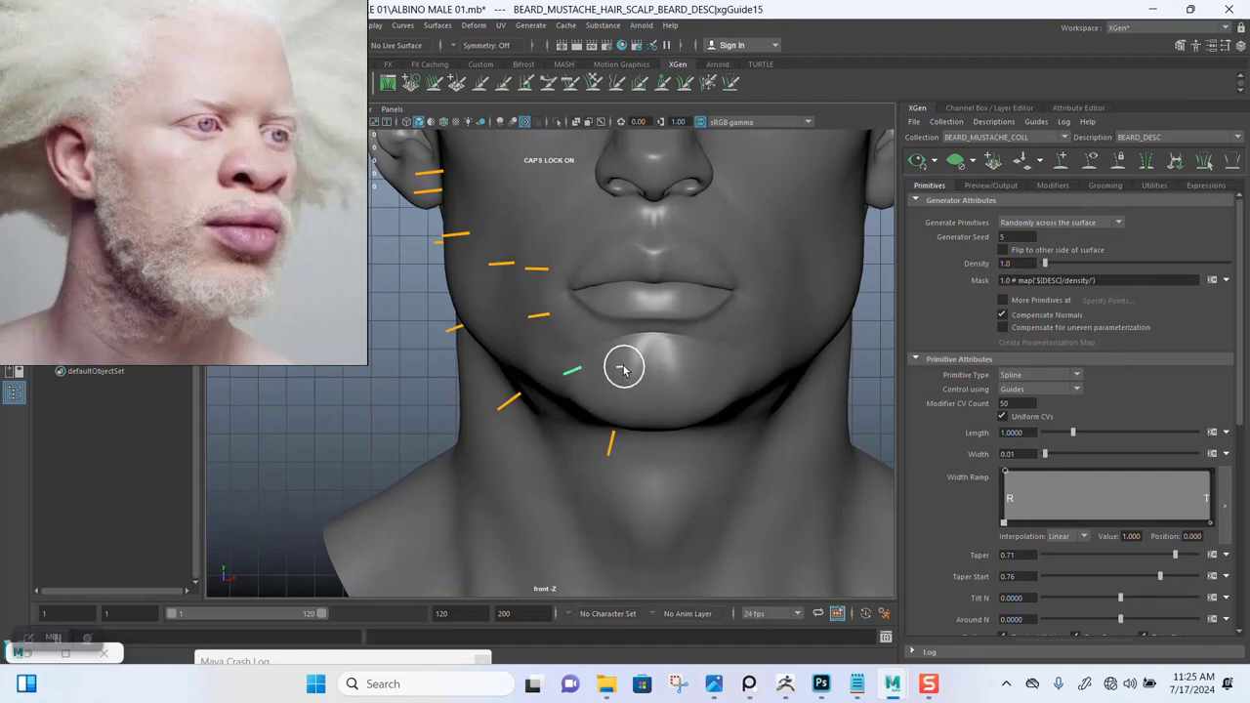
pyautogui.click(615, 369)
# Step: Switch to the perspective view and add one more guide around the chin and throat, seen from below
pyautogui.keyDown('alt'); pyautogui.moveTo(628, 465); pyautogui.dragTo(635, 394, button='middle'); pyautogui.keyUp('alt')
pyautogui.scroll(3, 625, 451)
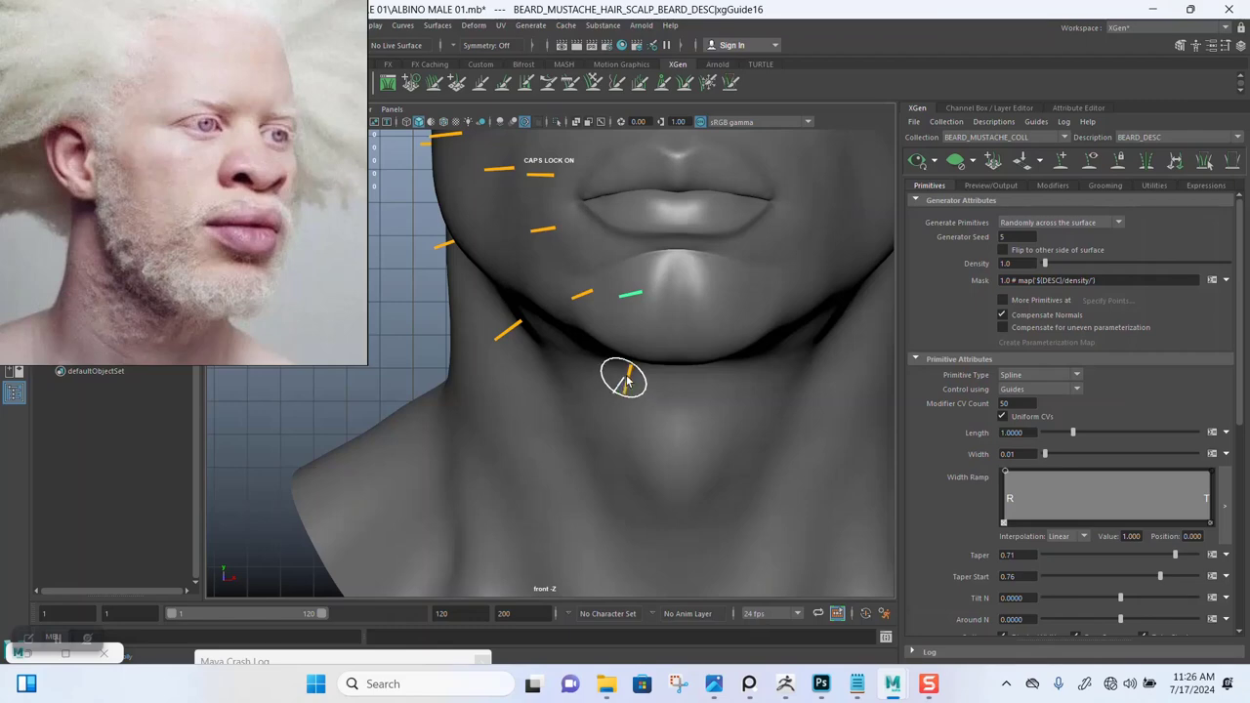
pyautogui.press('space')
pyautogui.press('space')
pyautogui.keyDown('alt'); pyautogui.moveTo(654, 404); pyautogui.dragTo(593, 358); pyautogui.keyUp('alt')
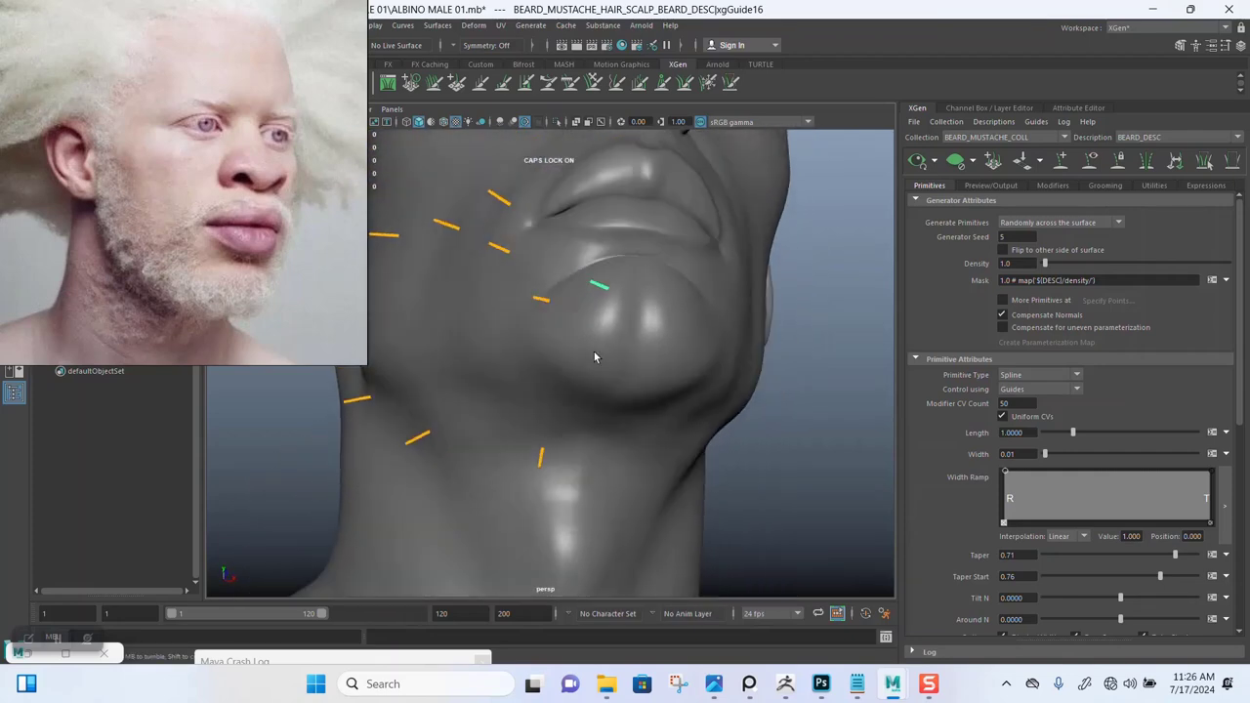
pyautogui.keyDown('alt'); pyautogui.moveTo(591, 407); pyautogui.dragTo(569, 357); pyautogui.keyUp('alt')
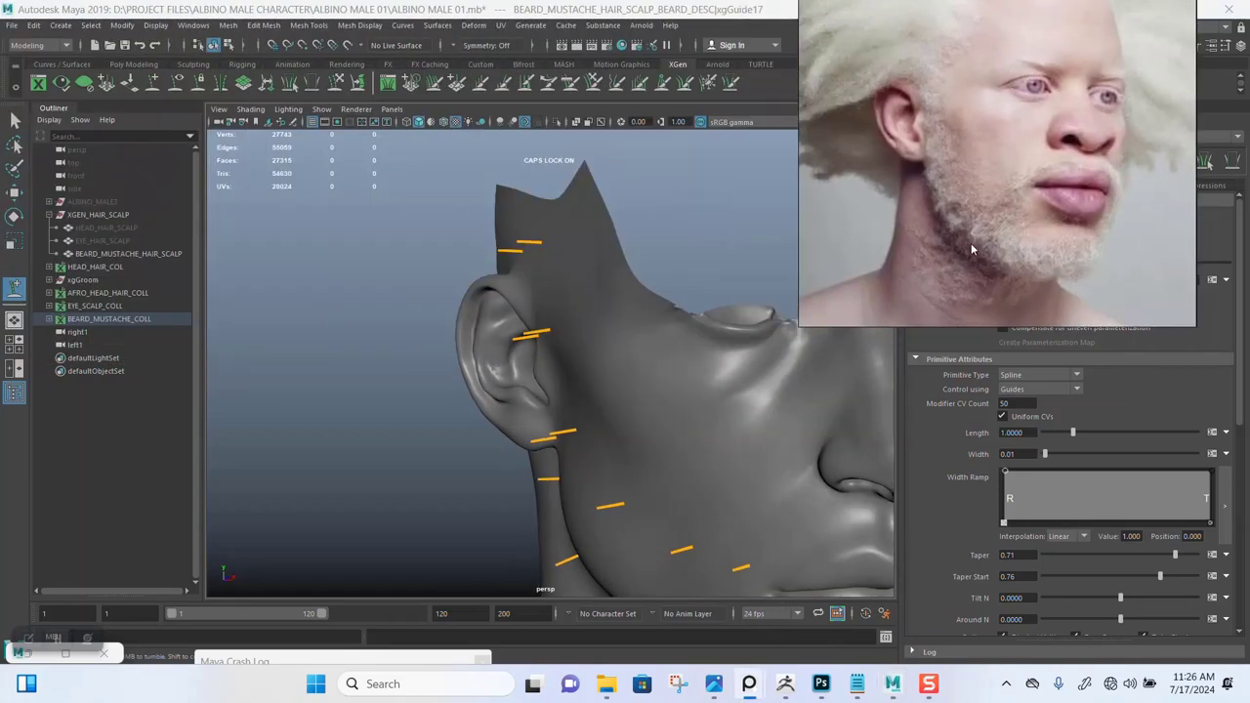
# Step: Place a guide at the very top of the sideburn, near the upper edge of the scalp mesh above the ear
pyautogui.keyDown('alt'); pyautogui.moveTo(423, 308); pyautogui.dragTo(440, 355); pyautogui.keyUp('alt')
pyautogui.scroll(3, 440, 354)
pyautogui.keyDown('alt'); pyautogui.moveTo(441, 286); pyautogui.dragTo(396, 390, button='middle'); pyautogui.keyUp('alt')
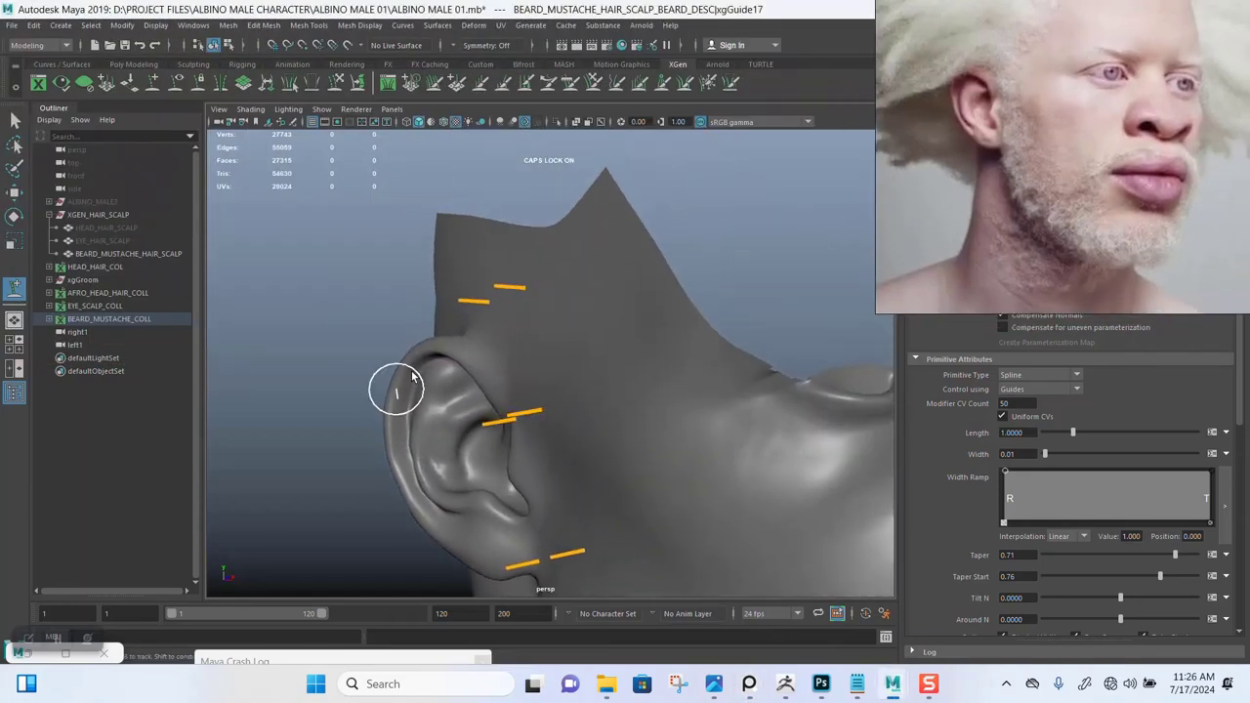
pyautogui.moveTo(439, 350)
pyautogui.keyDown('alt'); pyautogui.mouseDown()
pyautogui.moveTo(437, 327)
pyautogui.moveTo(452, 349)
pyautogui.moveTo(471, 323)
pyautogui.mouseUp(); pyautogui.keyUp('alt')
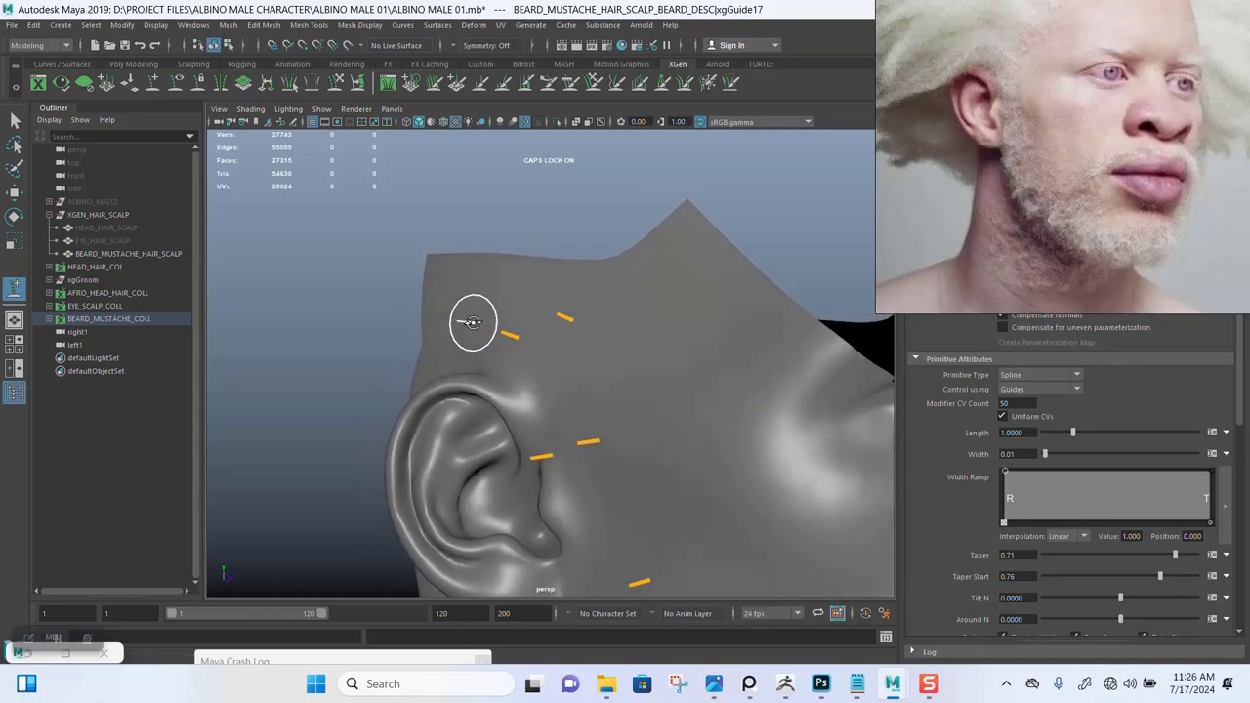
pyautogui.click(524, 267)
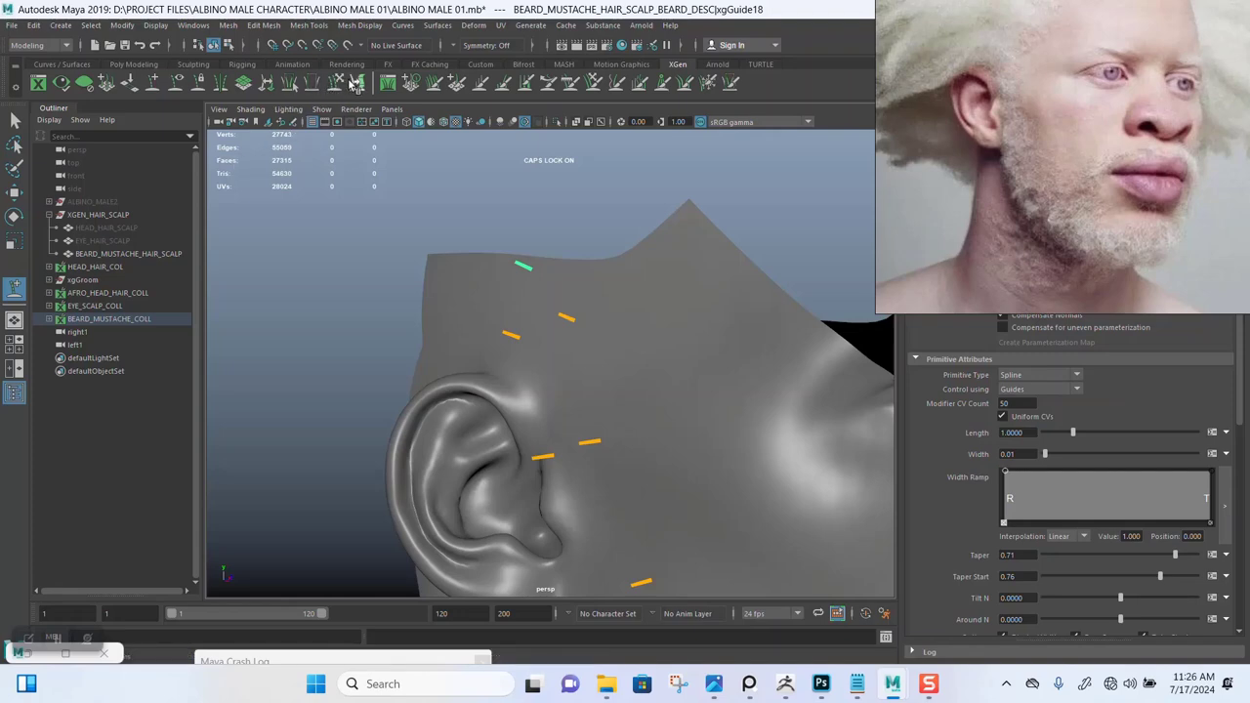
# Step: Sculpt the topmost sideburn guide so that it curves downward along the skin, checking its bend from several angles
pyautogui.moveTo(675, 104); pyautogui.dragTo(765, 91, button='middle')
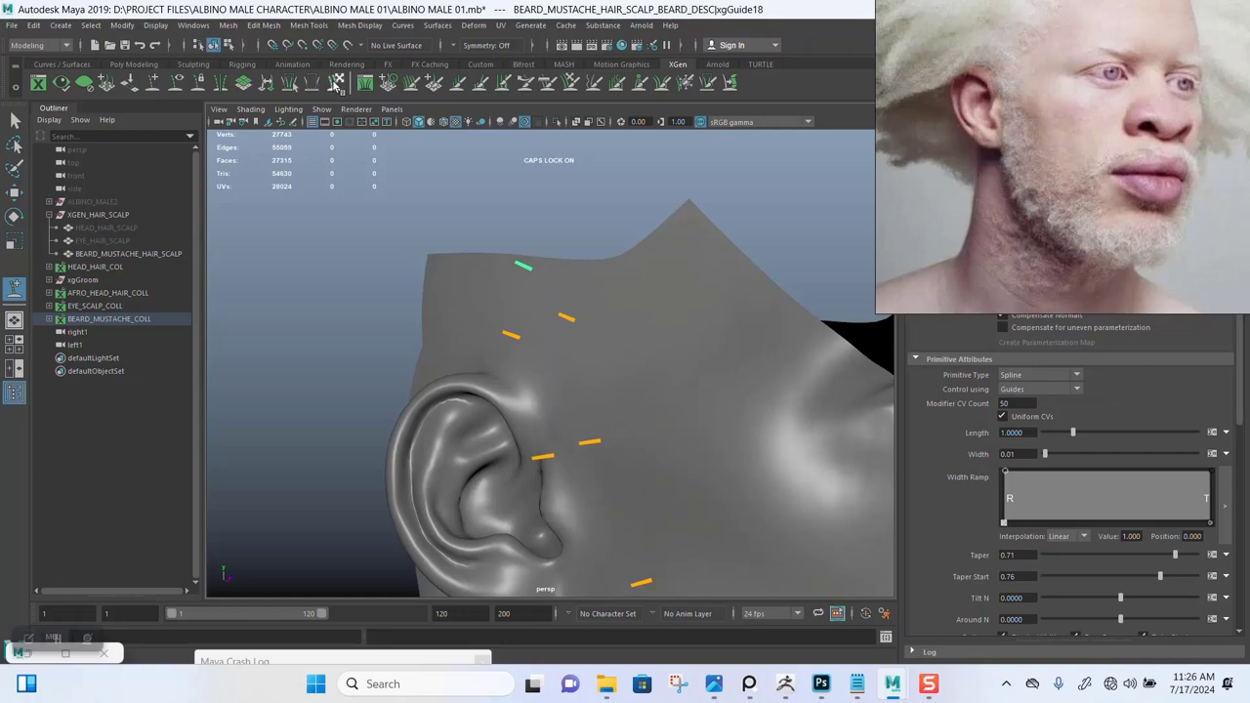
pyautogui.click(334, 86)
pyautogui.keyDown('alt'); pyautogui.moveTo(504, 282); pyautogui.dragTo(449, 299); pyautogui.keyUp('alt')
pyautogui.keyDown('alt'); pyautogui.moveTo(455, 298); pyautogui.dragTo(508, 254, button='middle'); pyautogui.keyUp('alt')
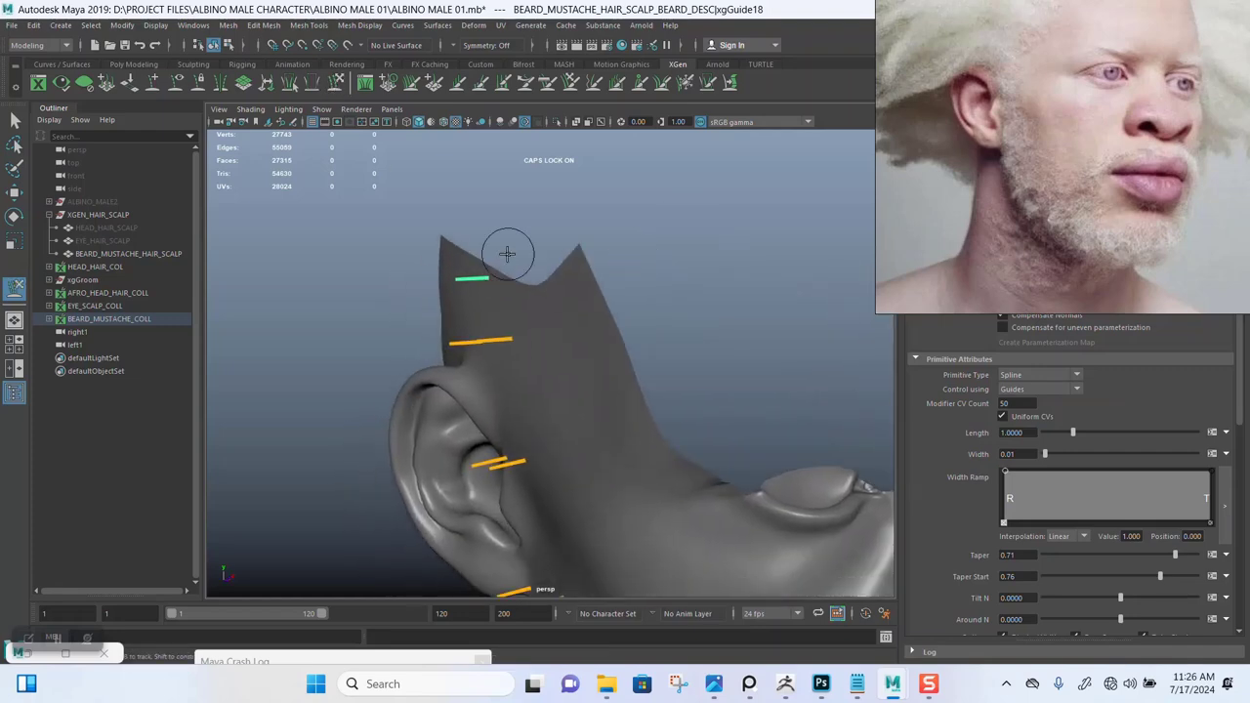
pyautogui.moveTo(506, 253)
pyautogui.keyDown('alt'); pyautogui.mouseDown()
pyautogui.moveTo(530, 326)
pyautogui.moveTo(480, 271)
pyautogui.moveTo(521, 264)
pyautogui.moveTo(518, 306)
pyautogui.mouseUp(); pyautogui.keyUp('alt')
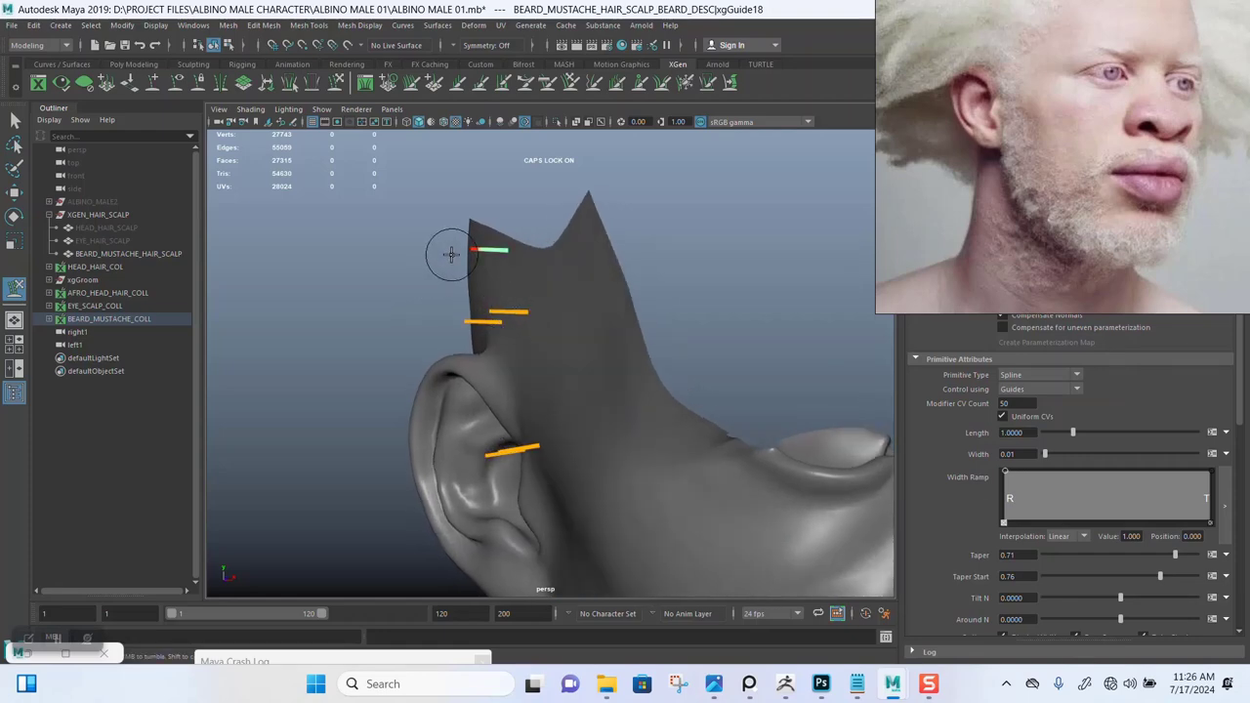
pyautogui.moveTo(451, 254)
pyautogui.mouseDown()
pyautogui.moveTo(449, 307)
pyautogui.moveTo(468, 359)
pyautogui.moveTo(689, 338)
pyautogui.moveTo(533, 355)
pyautogui.moveTo(617, 352)
pyautogui.mouseUp()
pyautogui.scroll(3, 617, 351)
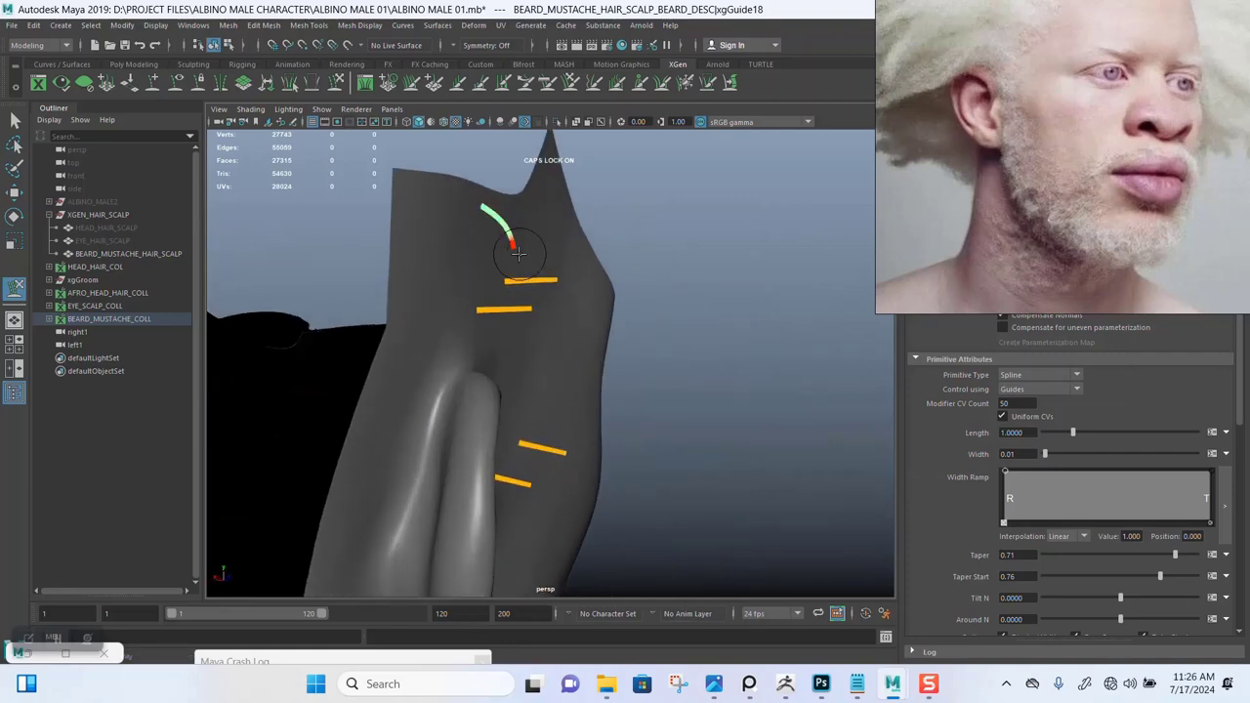
pyautogui.moveTo(520, 256); pyautogui.dragTo(502, 289)
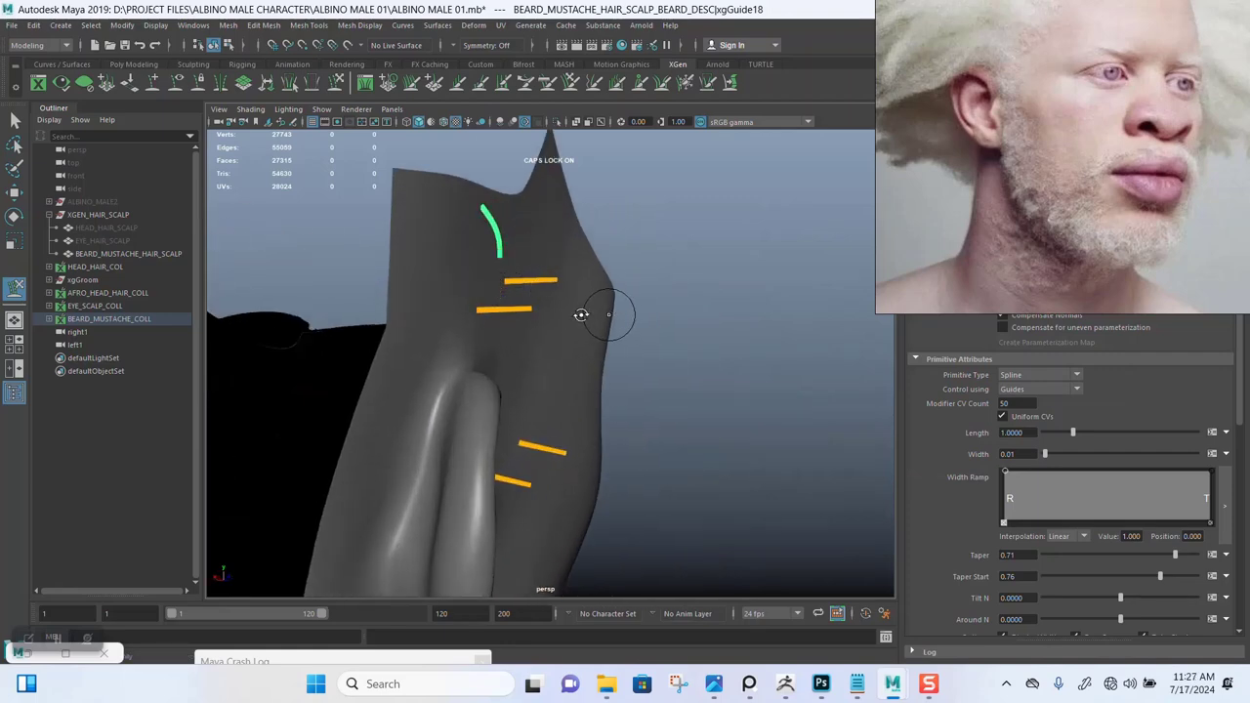
pyautogui.keyDown('alt'); pyautogui.moveTo(585, 312); pyautogui.dragTo(491, 326); pyautogui.keyUp('alt')
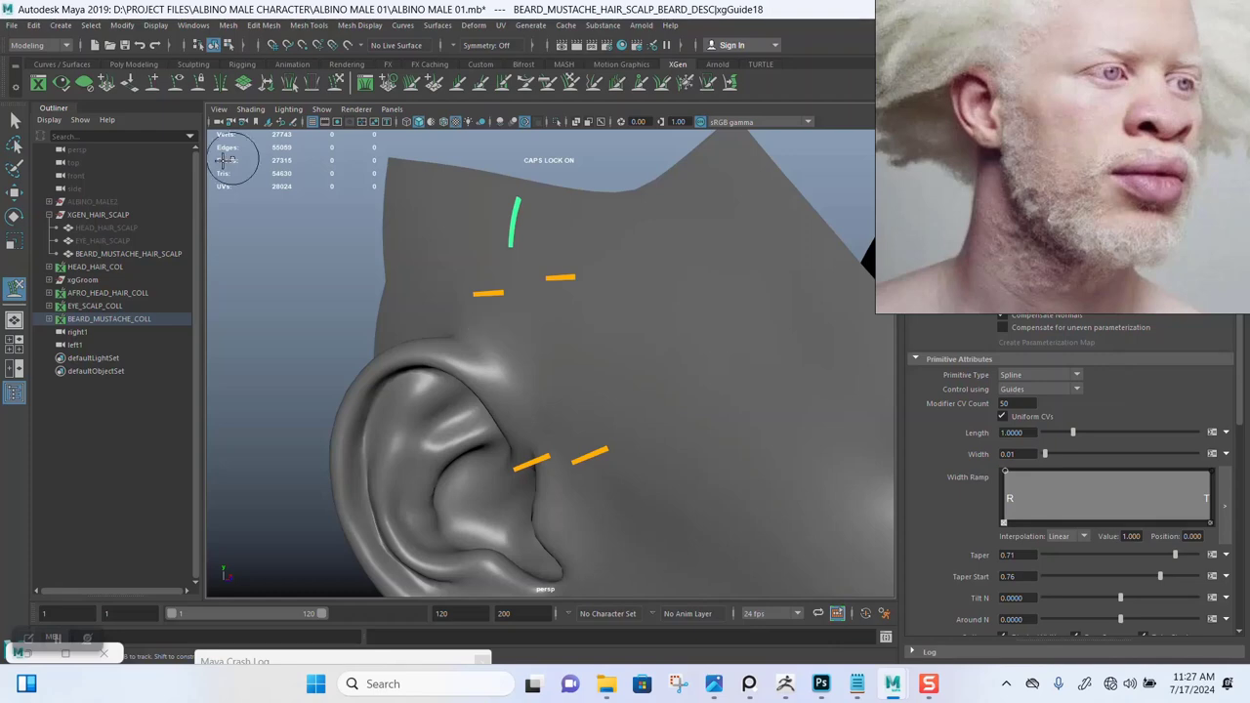
pyautogui.keyDown('alt'); pyautogui.moveTo(315, 180); pyautogui.dragTo(334, 167); pyautogui.keyUp('alt')
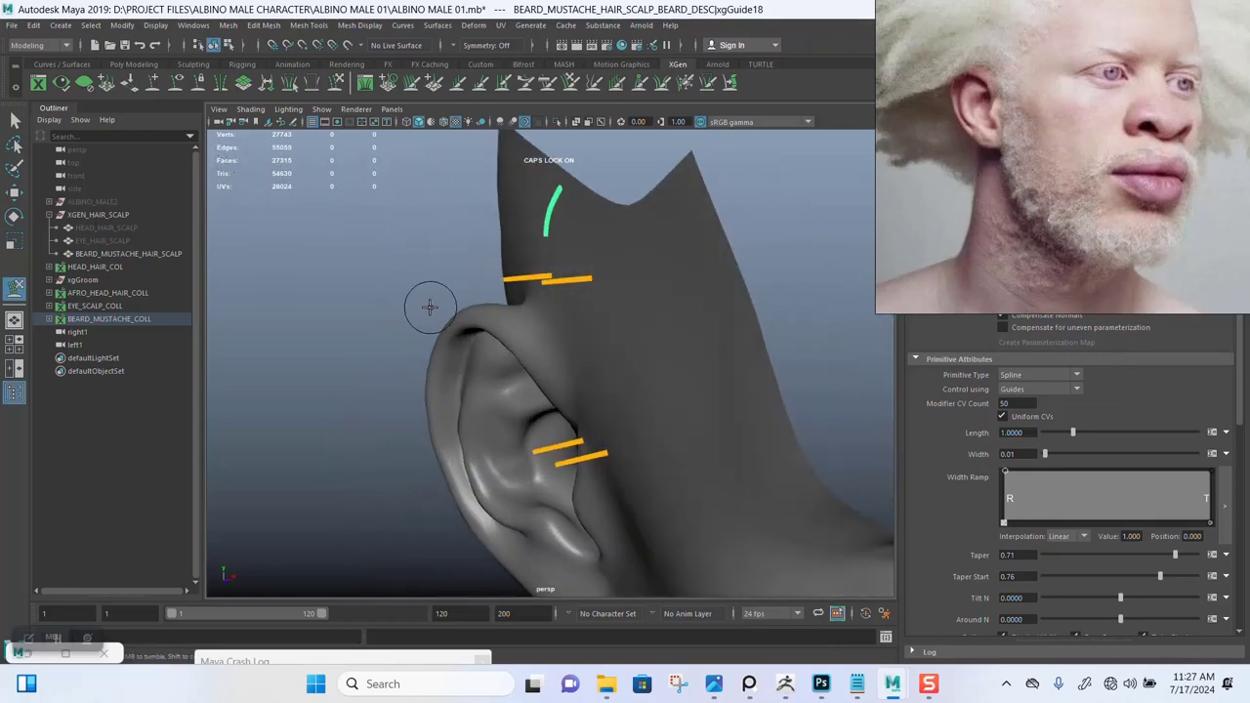
pyautogui.keyDown('alt'); pyautogui.moveTo(394, 262); pyautogui.dragTo(342, 255); pyautogui.keyUp('alt')
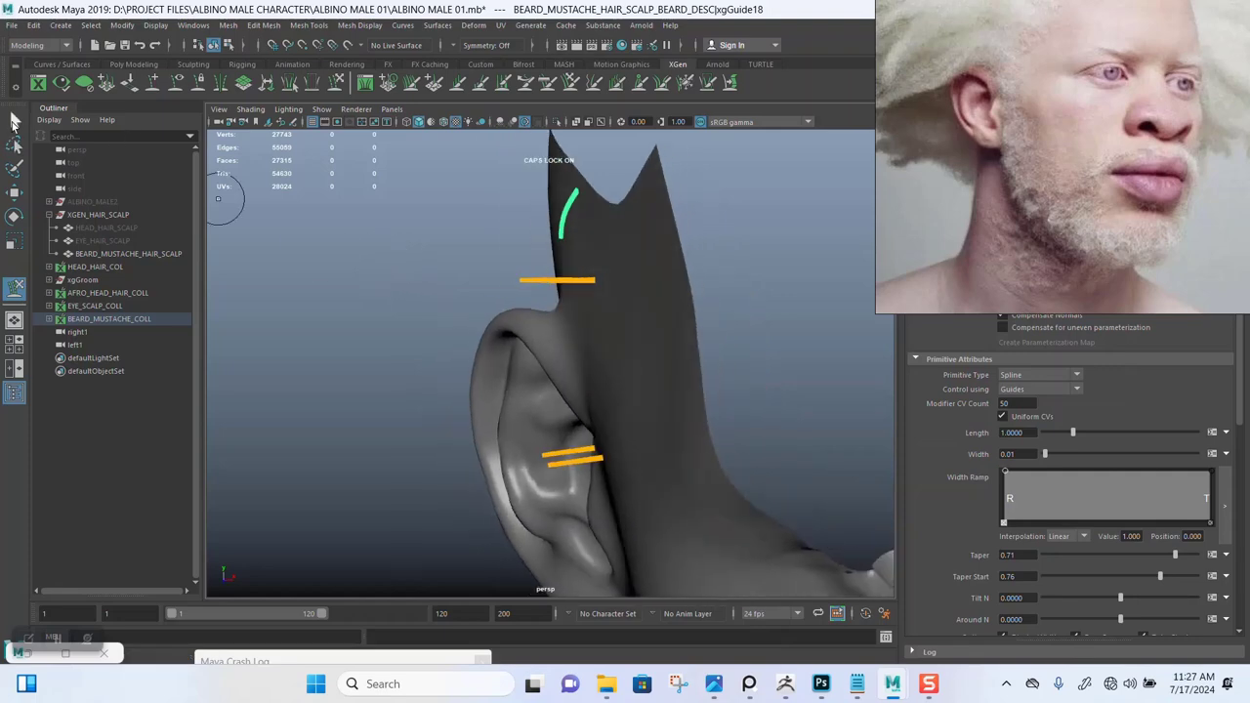
# Step: Select the rear guide just above the ear and sculpt it to curve downward close to the skin
pyautogui.click(13, 121)
pyautogui.moveTo(390, 215)
pyautogui.keyDown('alt'); pyautogui.mouseDown()
pyautogui.moveTo(425, 176)
pyautogui.moveTo(403, 231)
pyautogui.mouseUp(); pyautogui.keyUp('alt')
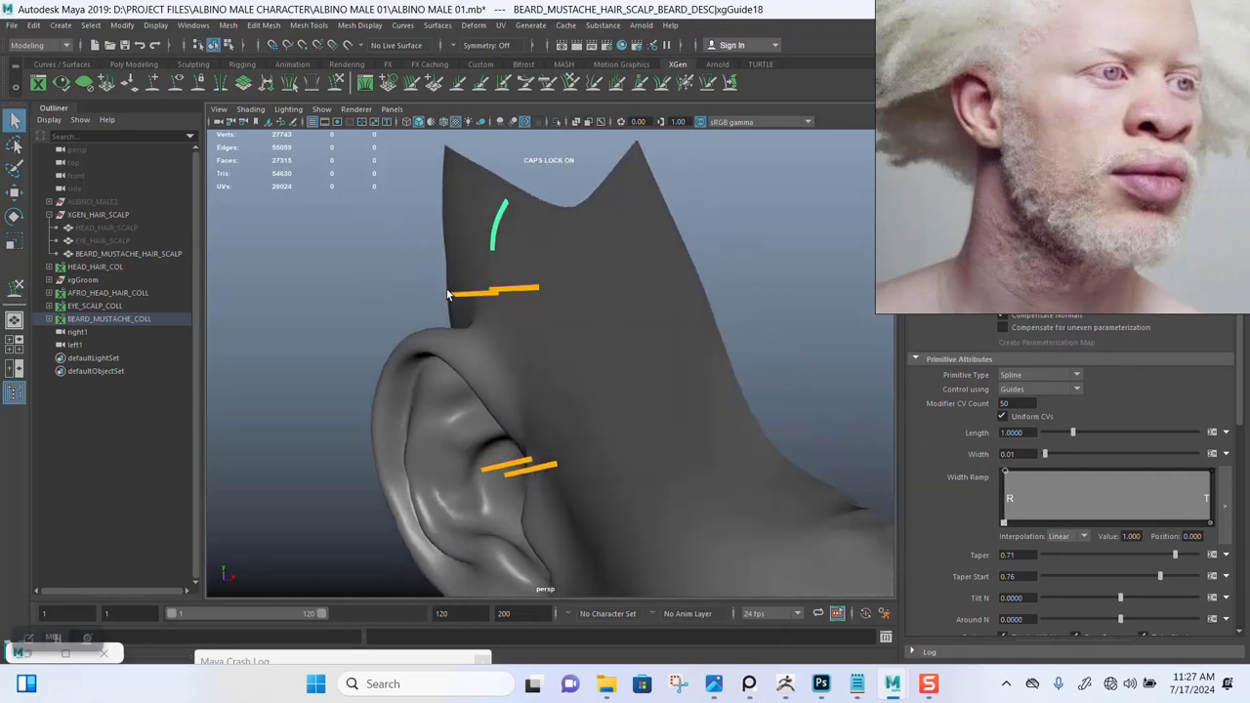
pyautogui.keyDown('alt'); pyautogui.moveTo(472, 320); pyautogui.dragTo(446, 306); pyautogui.keyUp('alt')
pyautogui.moveTo(430, 238)
pyautogui.keyDown('alt'); pyautogui.mouseDown()
pyautogui.moveTo(405, 235)
pyautogui.moveTo(432, 250)
pyautogui.mouseUp(); pyautogui.keyUp('alt')
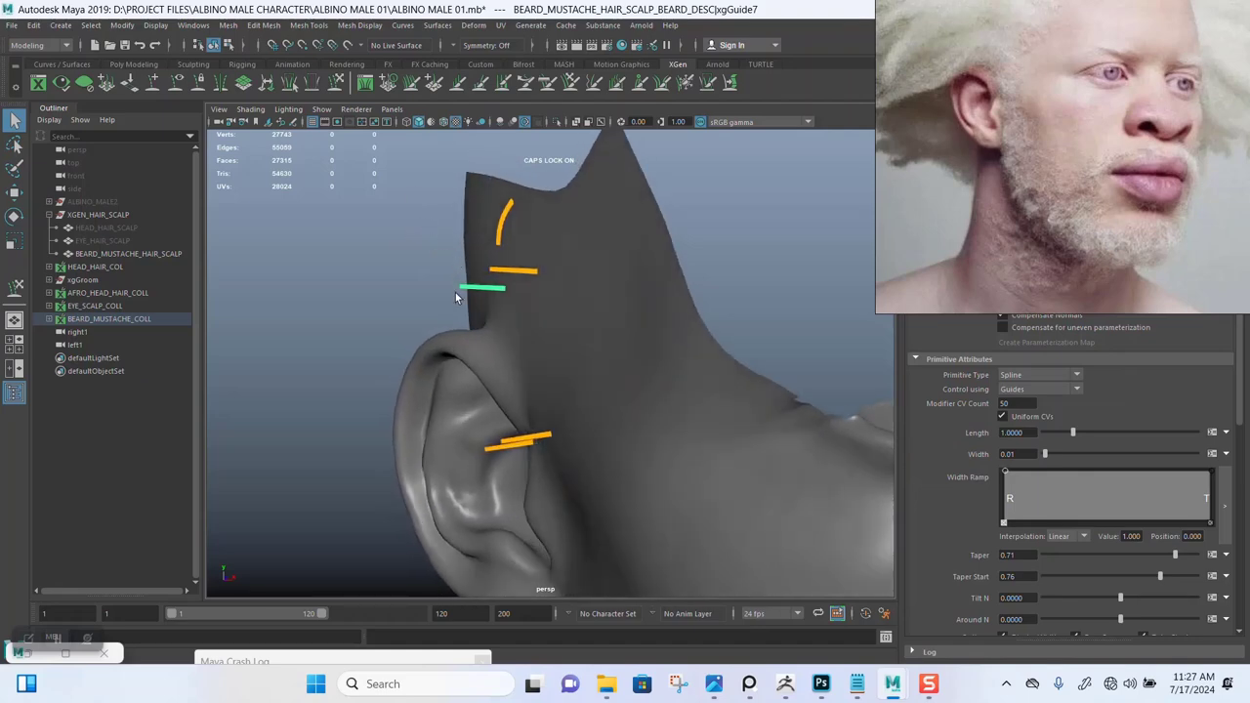
pyautogui.press('y')
pyautogui.moveTo(442, 291)
pyautogui.mouseDown()
pyautogui.moveTo(459, 376)
pyautogui.moveTo(496, 422)
pyautogui.mouseUp()
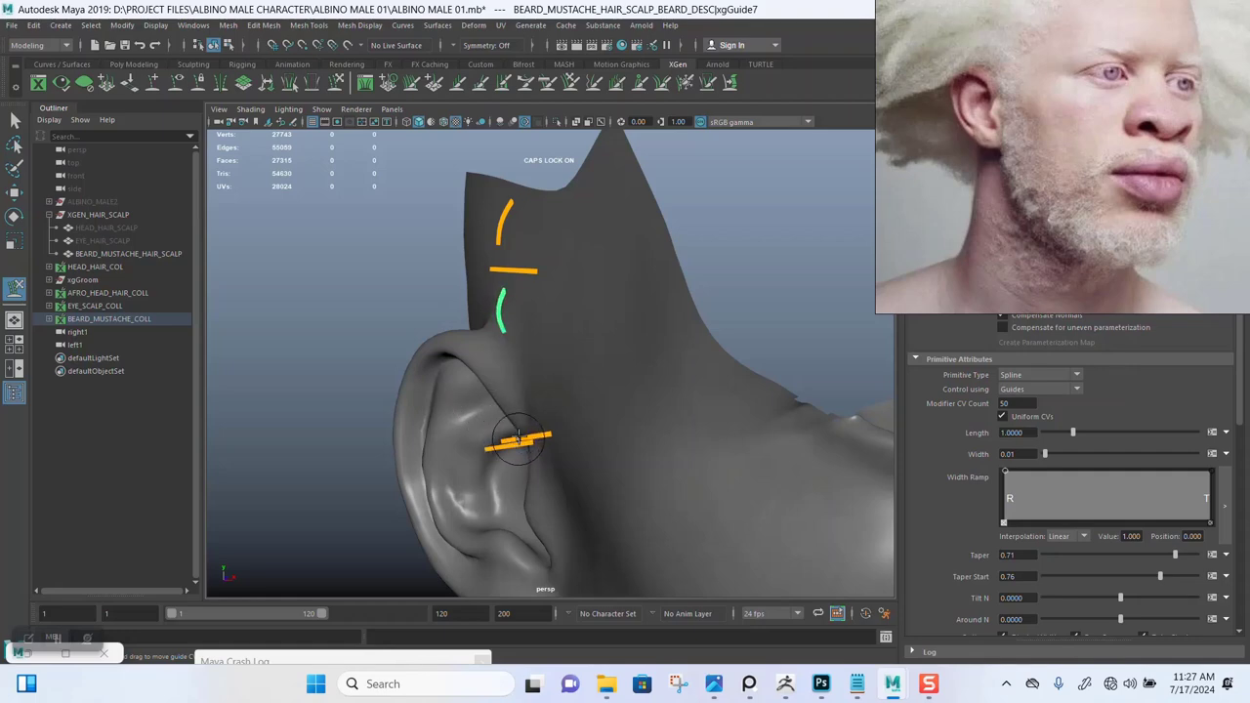
pyautogui.click(496, 349)
pyautogui.press('q')
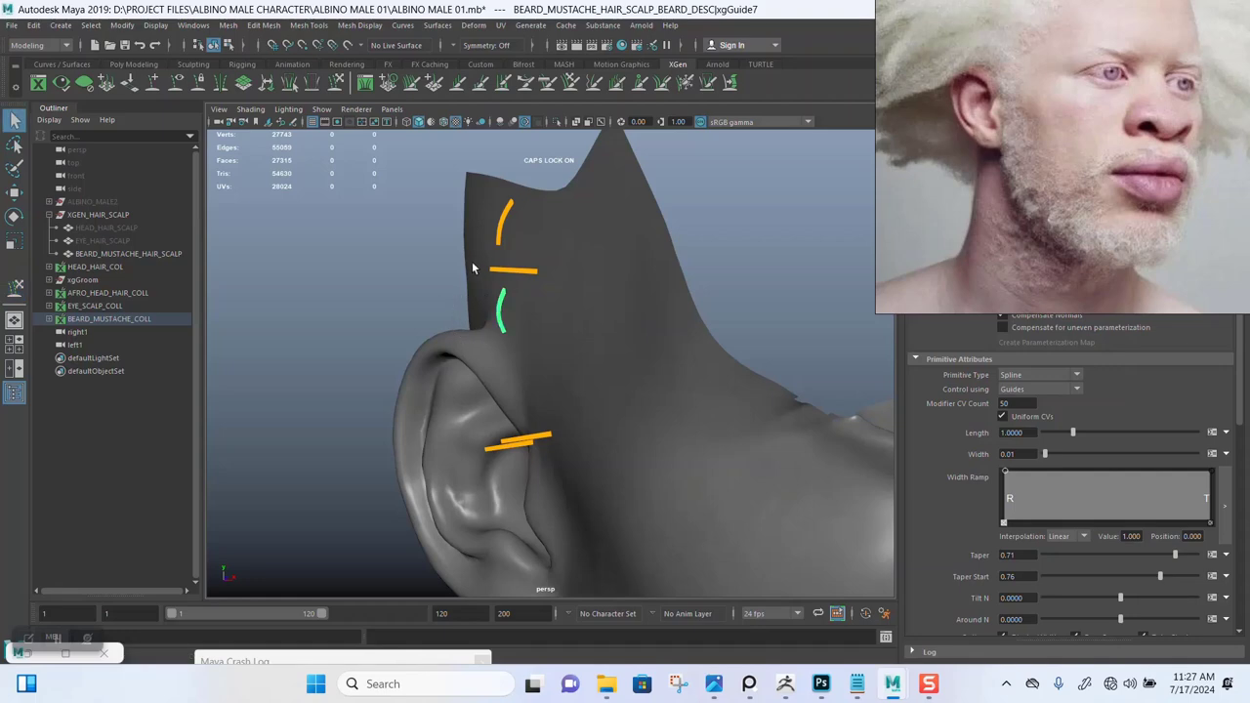
# Step: Select the straight guides beside the ear and along the jaw and make them ready for sculpting
pyautogui.keyDown('alt'); pyautogui.moveTo(475, 270); pyautogui.dragTo(464, 265); pyautogui.keyUp('alt')
pyautogui.keyDown('alt'); pyautogui.moveTo(491, 326); pyautogui.dragTo(498, 354); pyautogui.keyUp('alt')
pyautogui.moveTo(545, 439); pyautogui.dragTo(662, 619)
pyautogui.scroll(4, 468, 320)
pyautogui.keyDown('alt'); pyautogui.moveTo(465, 268); pyautogui.dragTo(466, 343, button='middle'); pyautogui.keyUp('alt')
pyautogui.keyDown('alt'); pyautogui.moveTo(466, 344); pyautogui.dragTo(498, 332); pyautogui.keyUp('alt')
pyautogui.press('y')
pyautogui.scroll(3, 498, 337)
pyautogui.keyDown('alt'); pyautogui.moveTo(506, 426); pyautogui.dragTo(498, 360); pyautogui.keyUp('alt')
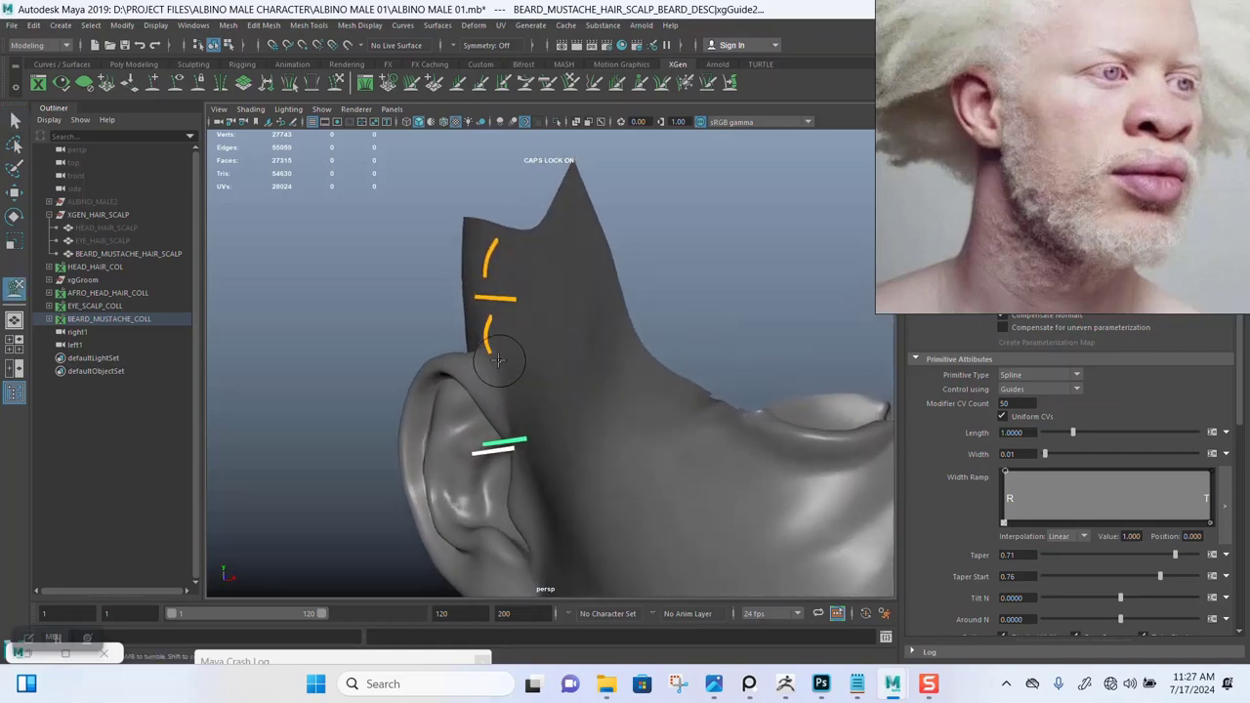
# Step: Add the straight guide above the ear to the selection, then sculpt it and the front guide beside the ear downward
pyautogui.press('q')
pyautogui.keyDown('alt'); pyautogui.moveTo(479, 315); pyautogui.dragTo(444, 304); pyautogui.keyUp('alt')
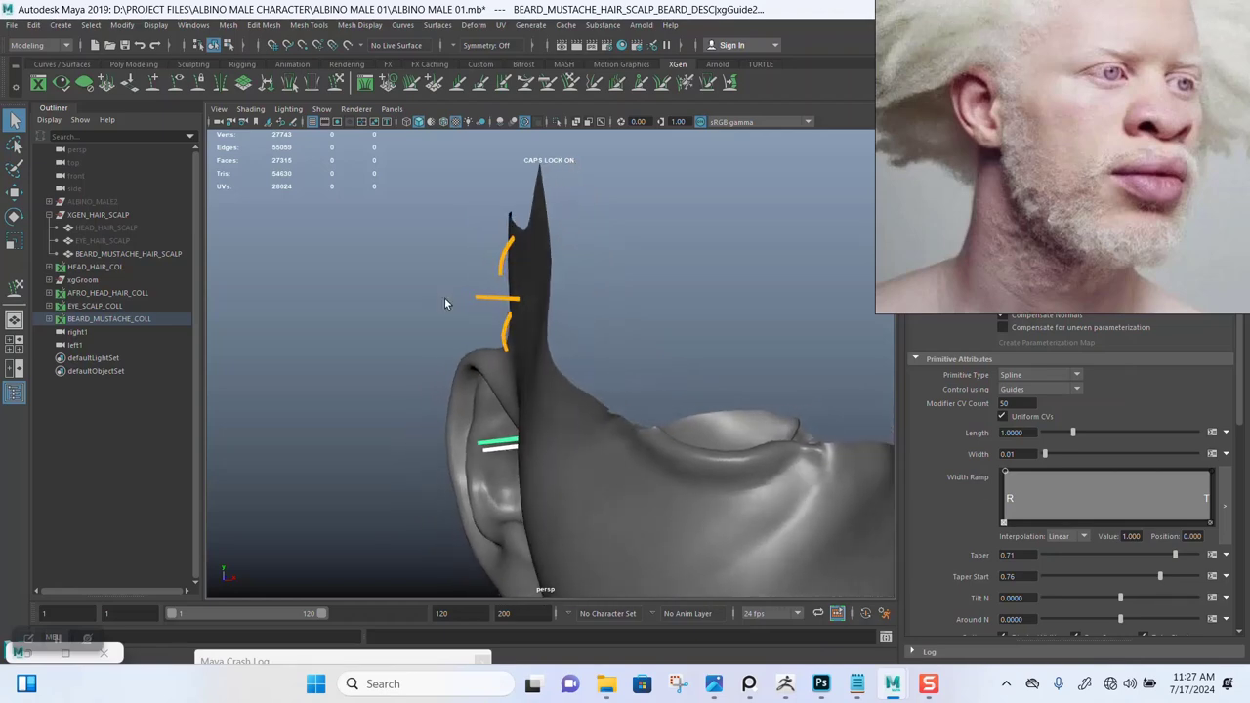
pyautogui.press('y')
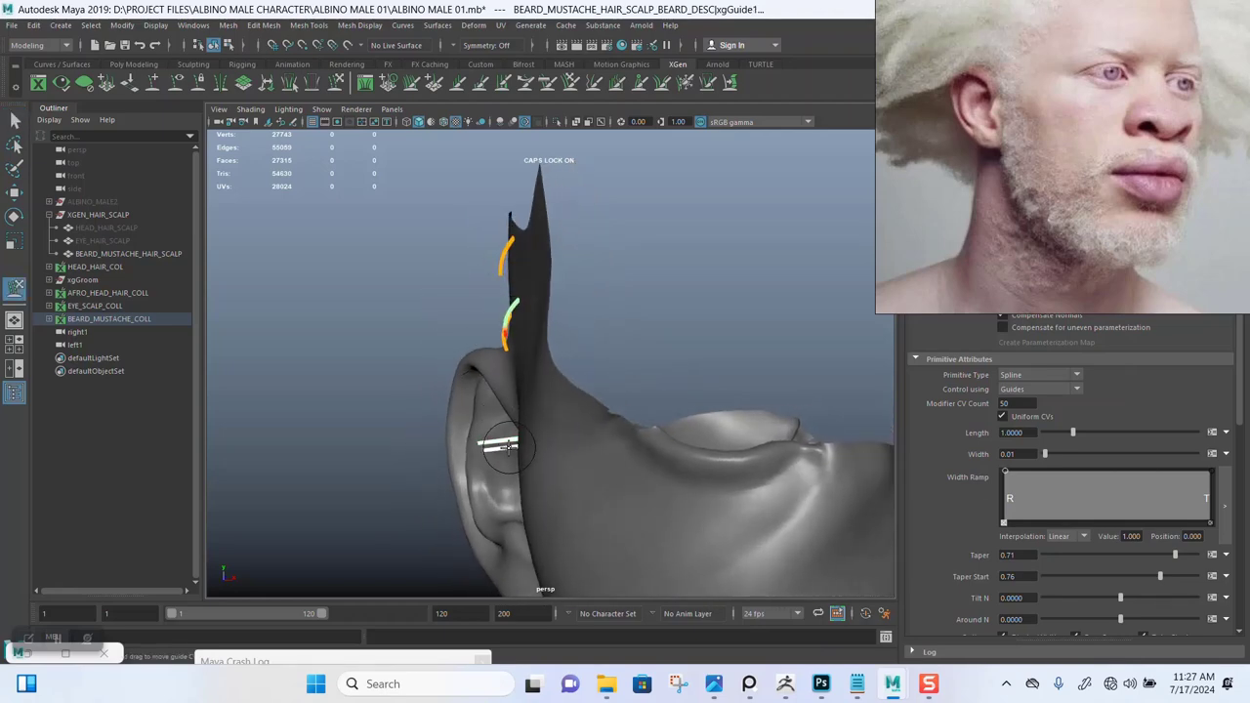
pyautogui.keyDown('alt'); pyautogui.moveTo(530, 467); pyautogui.dragTo(492, 370); pyautogui.keyUp('alt')
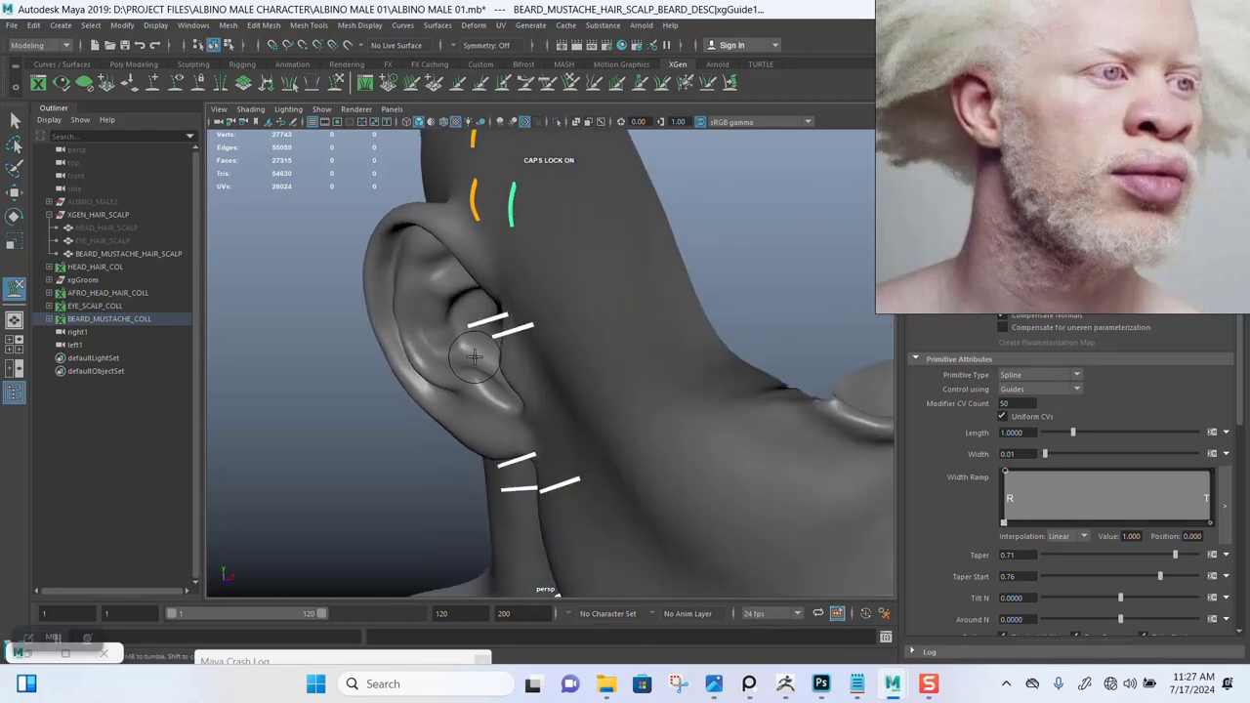
pyautogui.keyDown('alt'); pyautogui.moveTo(568, 449); pyautogui.dragTo(512, 328); pyautogui.keyUp('alt')
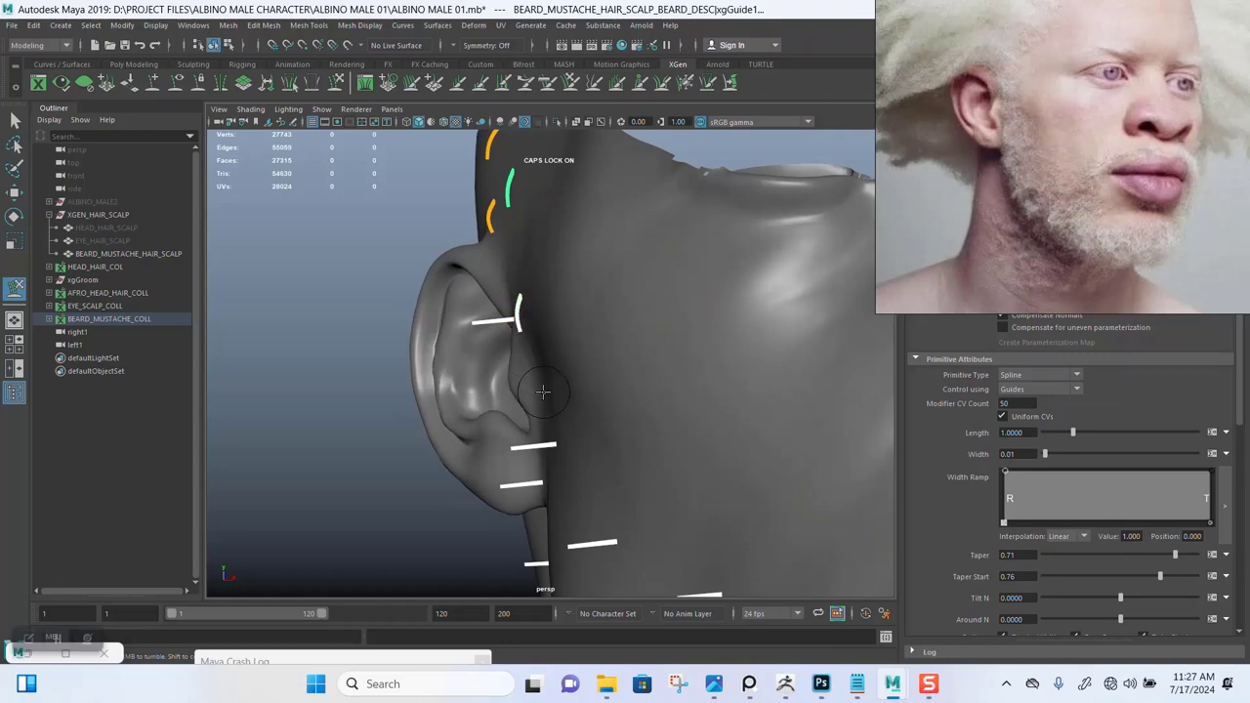
# Step: Switch to the reference board and examine the beard direction around the ear and jaw in the red-bearded man's side-profile photo
pyautogui.keyDown('alt'); pyautogui.moveTo(543, 391); pyautogui.dragTo(621, 334); pyautogui.keyUp('alt')
pyautogui.scroll(-12, 1035, 162)
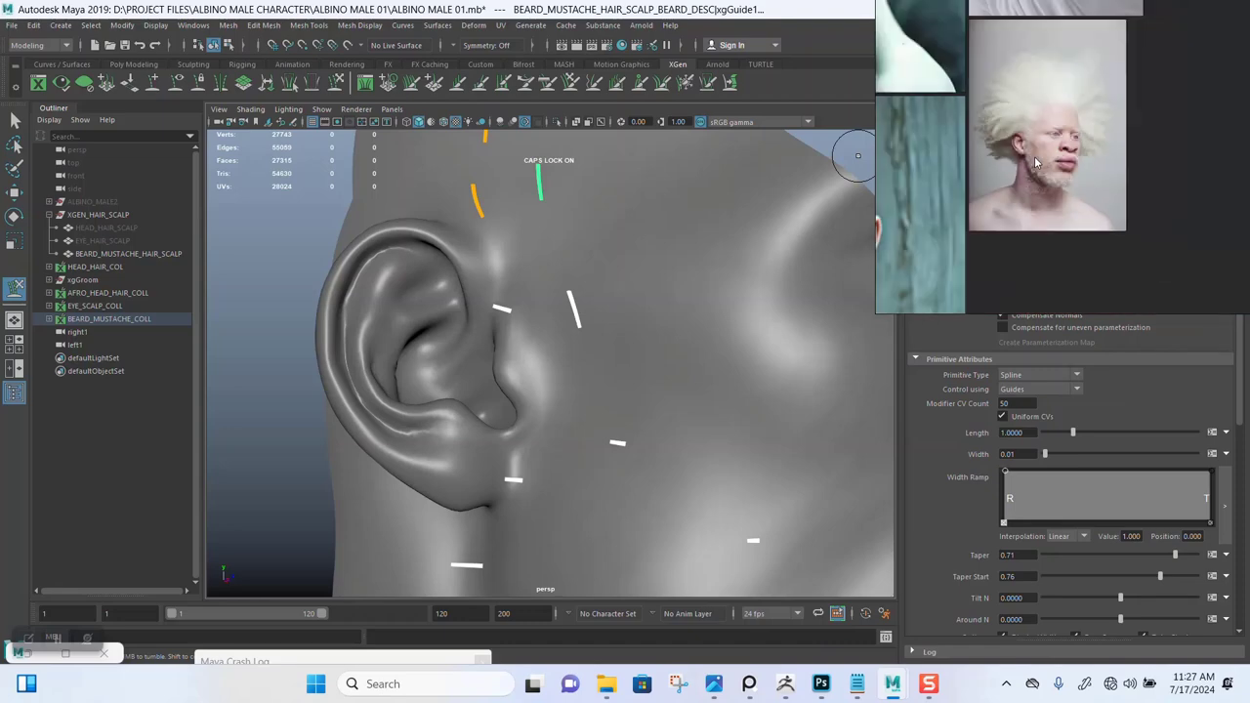
pyautogui.moveTo(1121, 129); pyautogui.dragTo(1097, 171, button='middle')
pyautogui.scroll(10, 1096, 174)
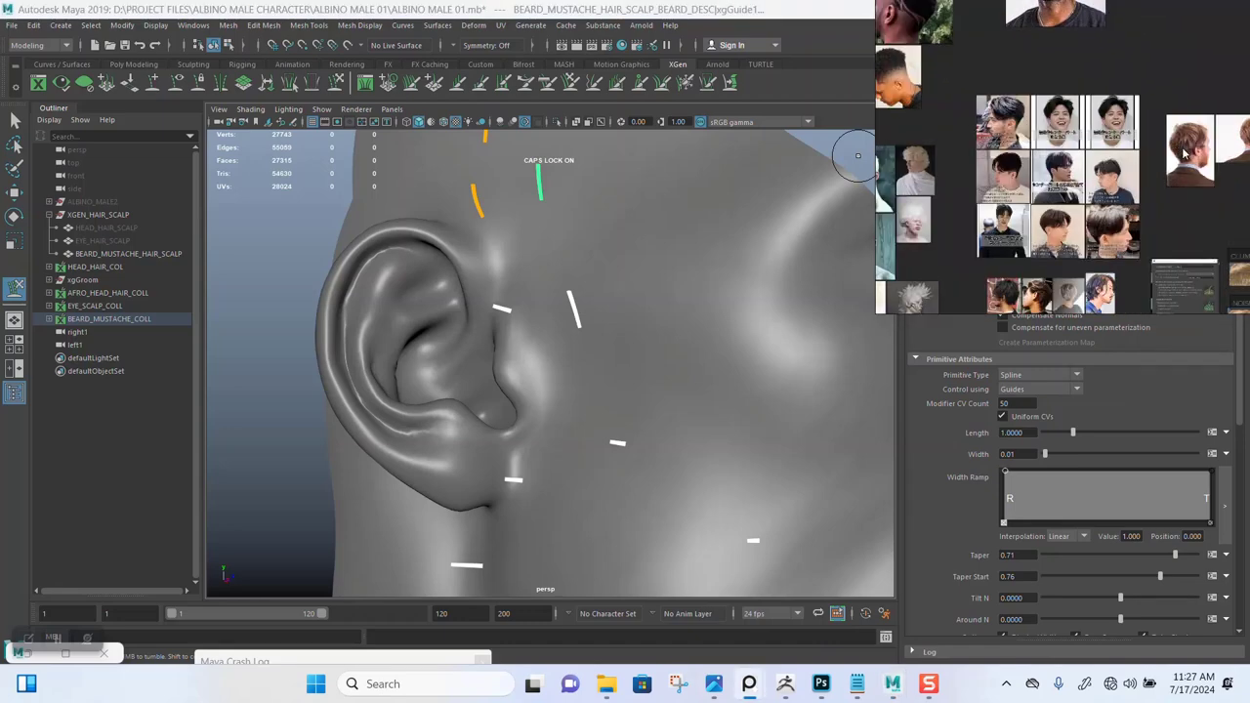
pyautogui.scroll(4, 1067, 156)
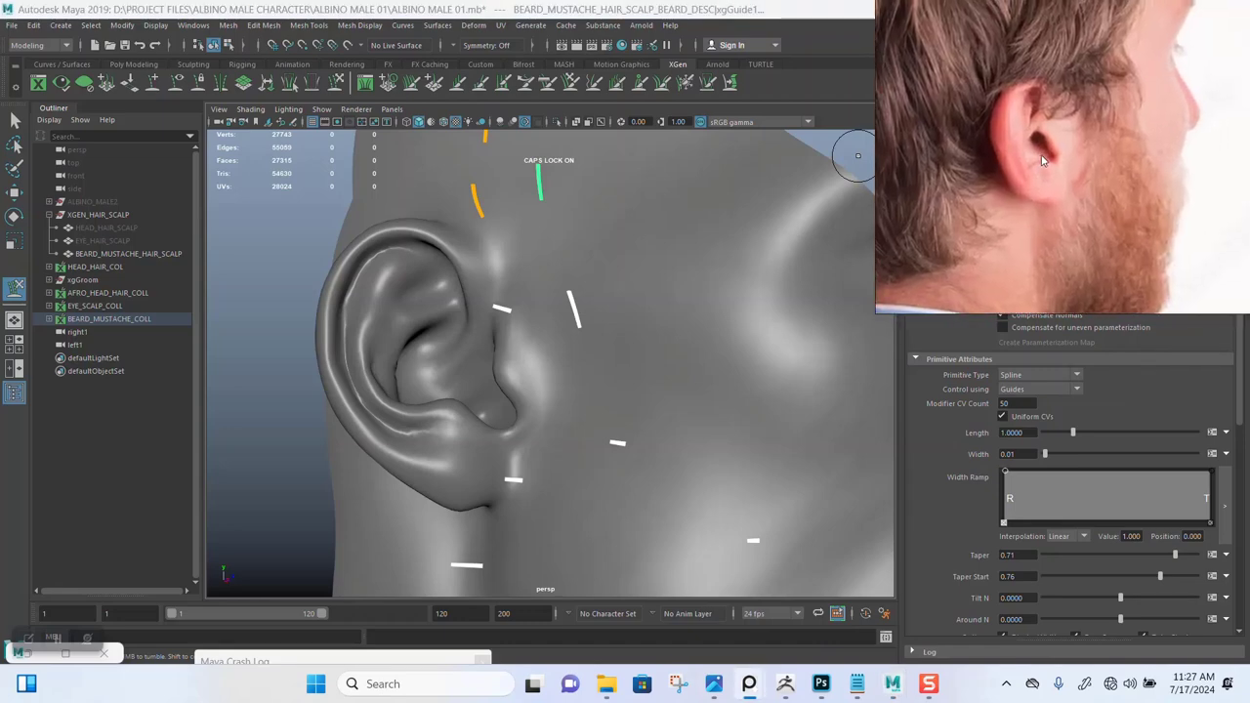
pyautogui.moveTo(1063, 151); pyautogui.dragTo(1063, 121)
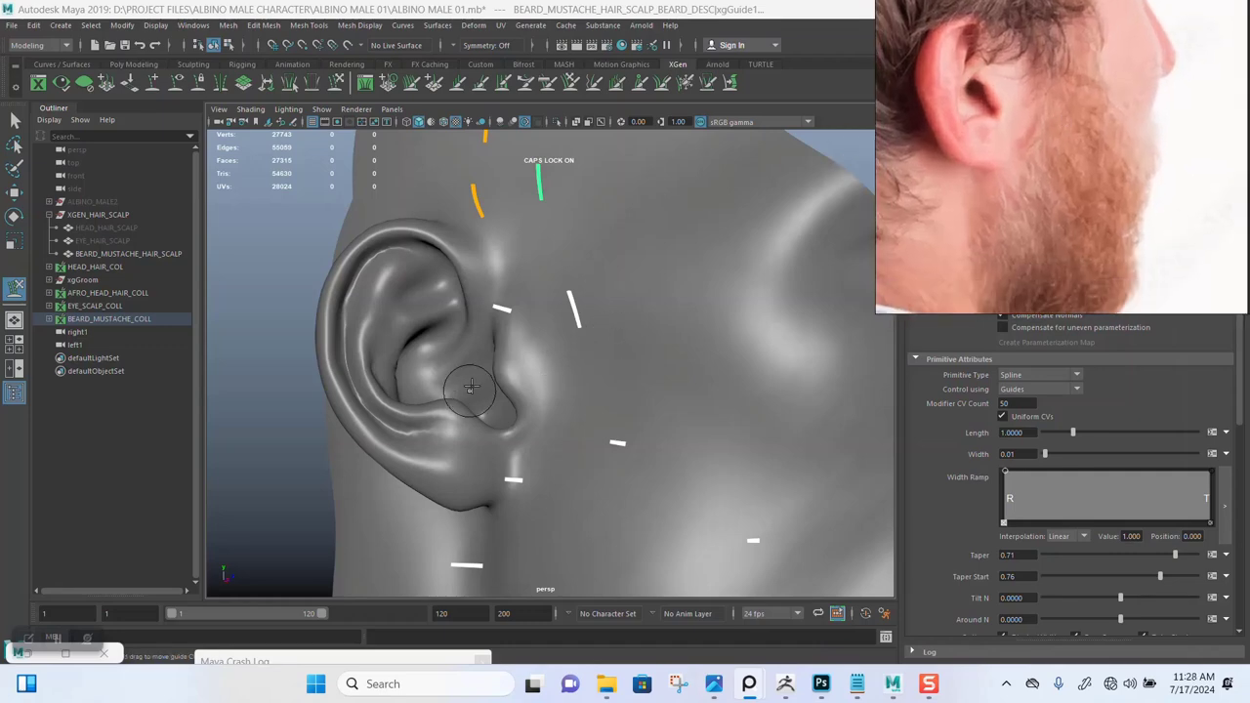
# Step: Sculpt the guides beside the ear, on the rear cheek and below the earlobe to curve downward along the skin
pyautogui.moveTo(471, 387)
pyautogui.keyDown('alt'); pyautogui.mouseDown()
pyautogui.moveTo(524, 365)
pyautogui.moveTo(445, 322)
pyautogui.moveTo(459, 395)
pyautogui.moveTo(495, 451)
pyautogui.moveTo(587, 516)
pyautogui.moveTo(550, 397)
pyautogui.moveTo(608, 381)
pyautogui.moveTo(500, 344)
pyautogui.moveTo(468, 414)
pyautogui.moveTo(510, 560)
pyautogui.moveTo(549, 607)
pyautogui.mouseUp(); pyautogui.keyUp('alt')
pyautogui.moveTo(532, 490)
pyautogui.keyDown('alt'); pyautogui.mouseDown()
pyautogui.moveTo(580, 494)
pyautogui.moveTo(518, 502)
pyautogui.moveTo(520, 381)
pyautogui.moveTo(580, 518)
pyautogui.moveTo(620, 570)
pyautogui.mouseUp(); pyautogui.keyUp('alt')
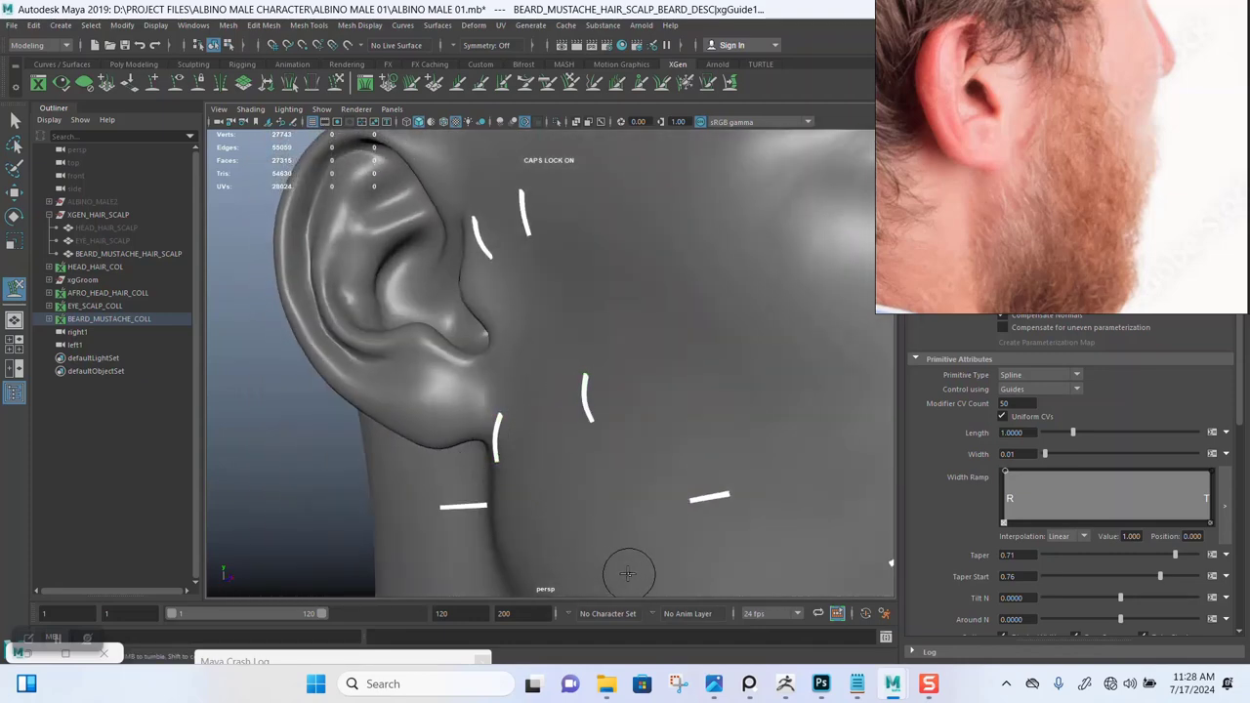
pyautogui.moveTo(561, 441)
pyautogui.keyDown('alt'); pyautogui.mouseDown()
pyautogui.moveTo(518, 433)
pyautogui.moveTo(544, 435)
pyautogui.mouseUp(); pyautogui.keyUp('alt')
pyautogui.keyDown('alt'); pyautogui.moveTo(507, 501); pyautogui.dragTo(528, 375, button='middle'); pyautogui.keyUp('alt')
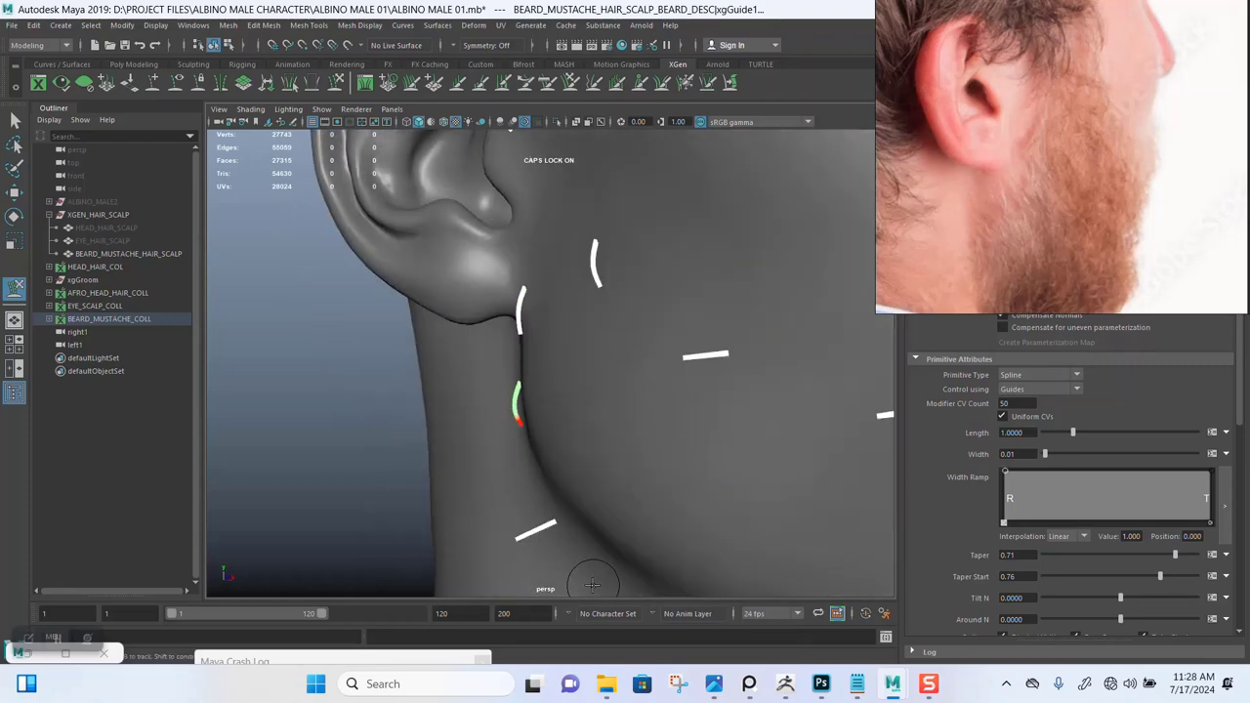
# Step: Sculpt the neck guide below the jaw corner and the mid-cheek guide so that both bend downward close to the skin
pyautogui.moveTo(504, 449)
pyautogui.keyDown('alt'); pyautogui.mouseDown()
pyautogui.moveTo(580, 436)
pyautogui.moveTo(504, 365)
pyautogui.moveTo(533, 452)
pyautogui.moveTo(487, 465)
pyautogui.moveTo(540, 537)
pyautogui.moveTo(660, 474)
pyautogui.moveTo(532, 472)
pyautogui.mouseUp(); pyautogui.keyUp('alt')
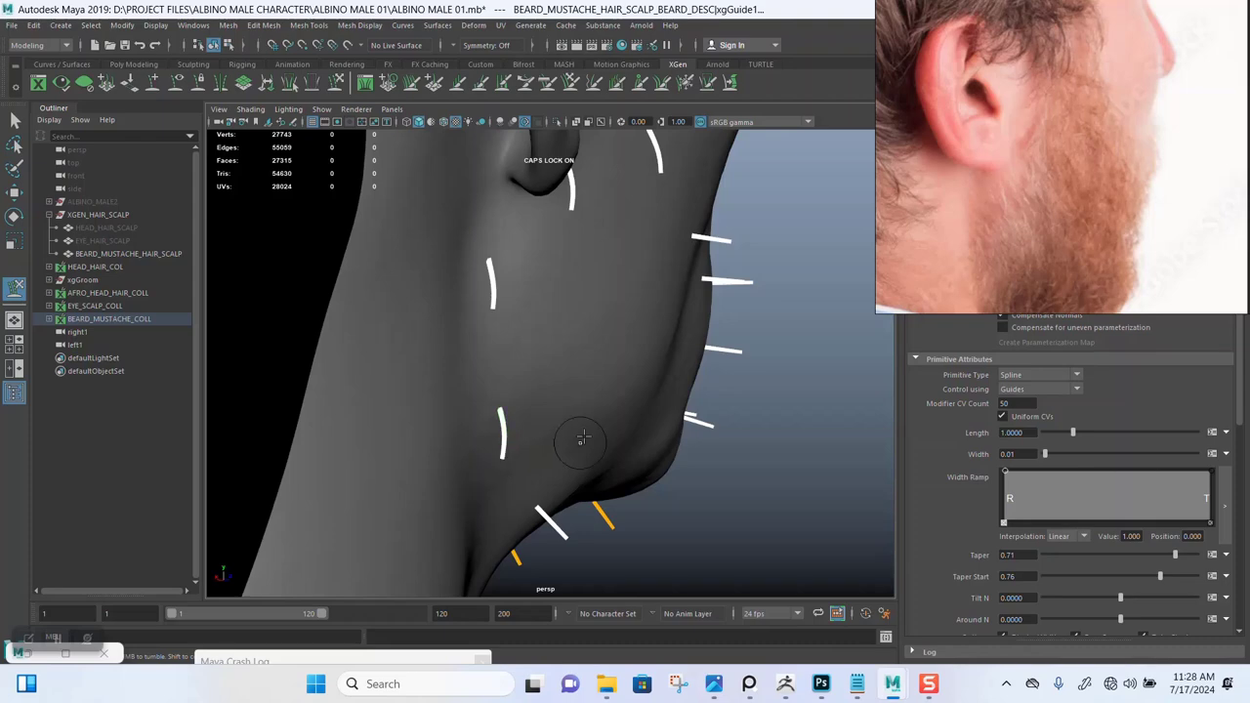
pyautogui.moveTo(580, 439)
pyautogui.keyDown('alt'); pyautogui.mouseDown()
pyautogui.moveTo(647, 432)
pyautogui.moveTo(479, 432)
pyautogui.mouseUp(); pyautogui.keyUp('alt')
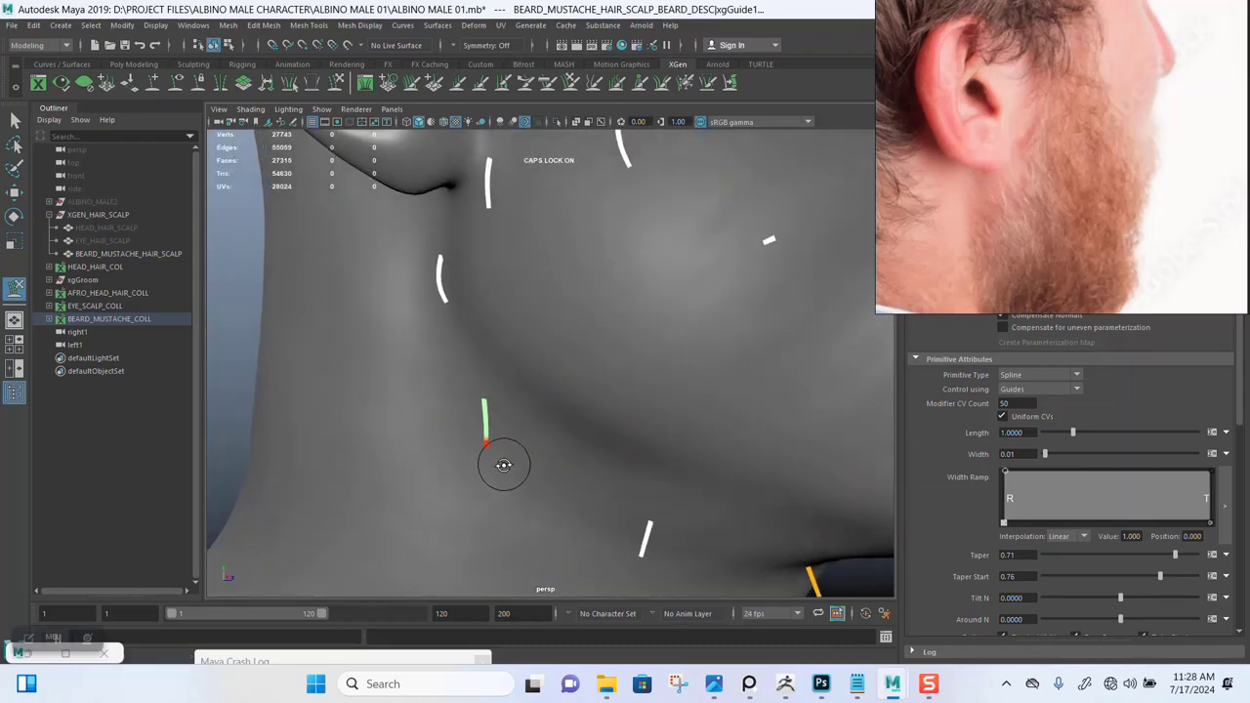
pyautogui.keyDown('alt'); pyautogui.moveTo(572, 427); pyautogui.dragTo(472, 460); pyautogui.keyUp('alt')
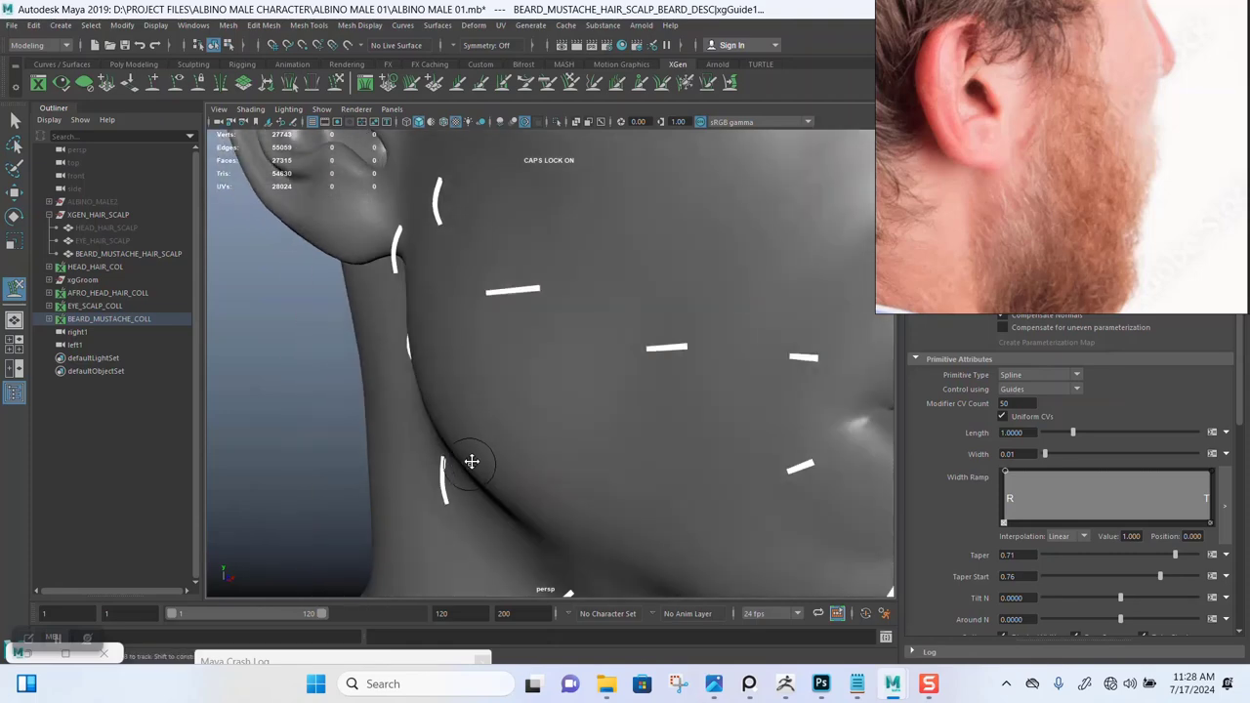
pyautogui.keyDown('alt'); pyautogui.moveTo(472, 461); pyautogui.dragTo(475, 407, button='middle'); pyautogui.keyUp('alt')
pyautogui.moveTo(476, 237)
pyautogui.mouseDown()
pyautogui.moveTo(510, 382)
pyautogui.moveTo(543, 420)
pyautogui.moveTo(614, 440)
pyautogui.moveTo(619, 405)
pyautogui.moveTo(595, 341)
pyautogui.mouseUp()
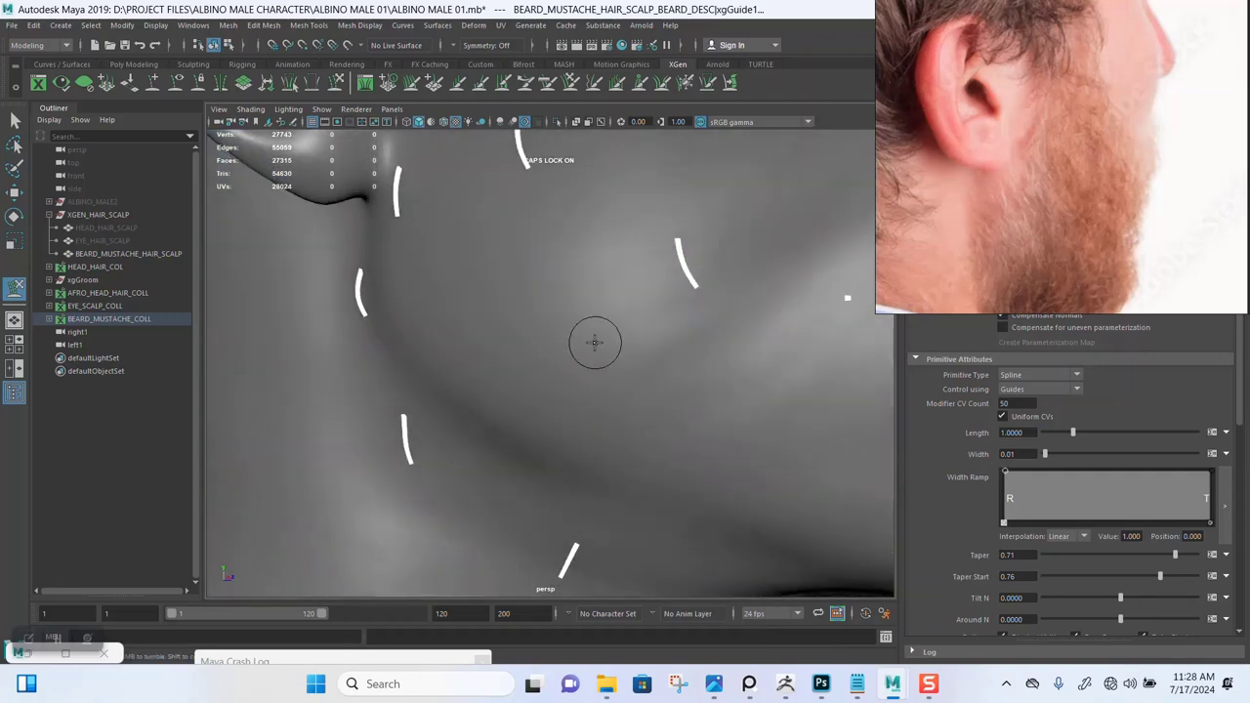
# Step: Find the Beard Growth direction diagram on the reference board and enlarge it for checking the hair flow
pyautogui.scroll(-6, 1024, 211)
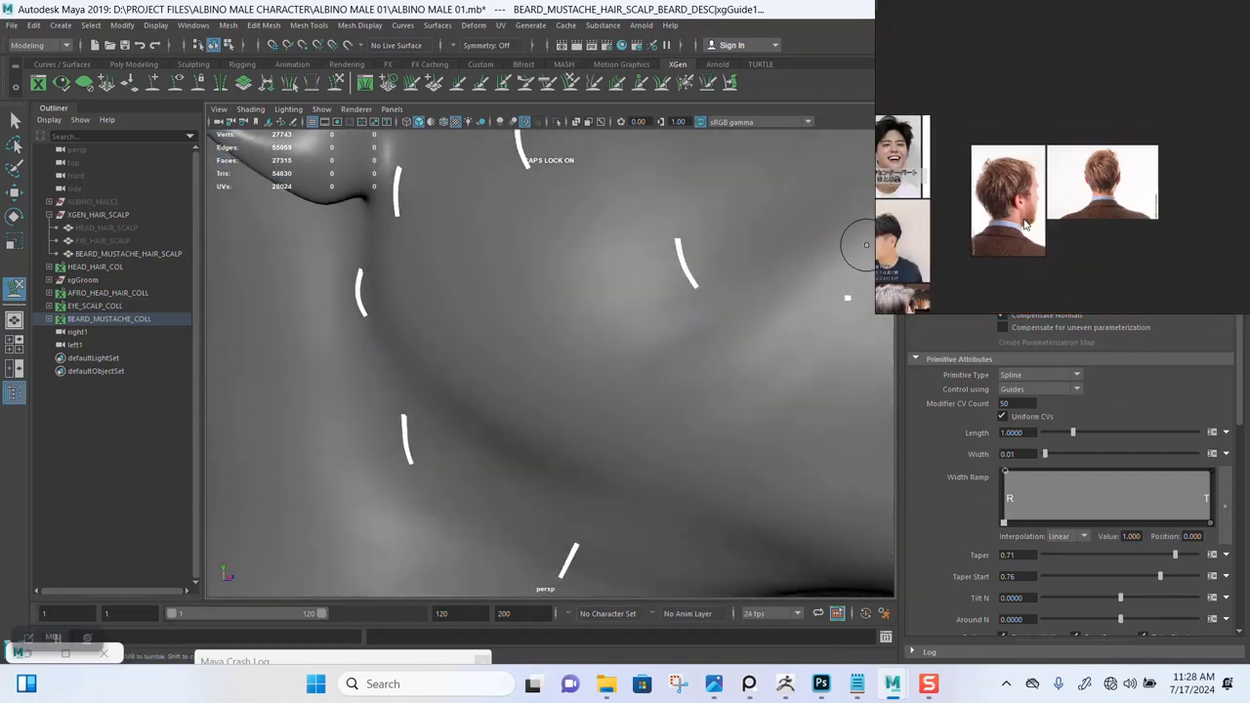
pyautogui.scroll(-5, 1049, 224)
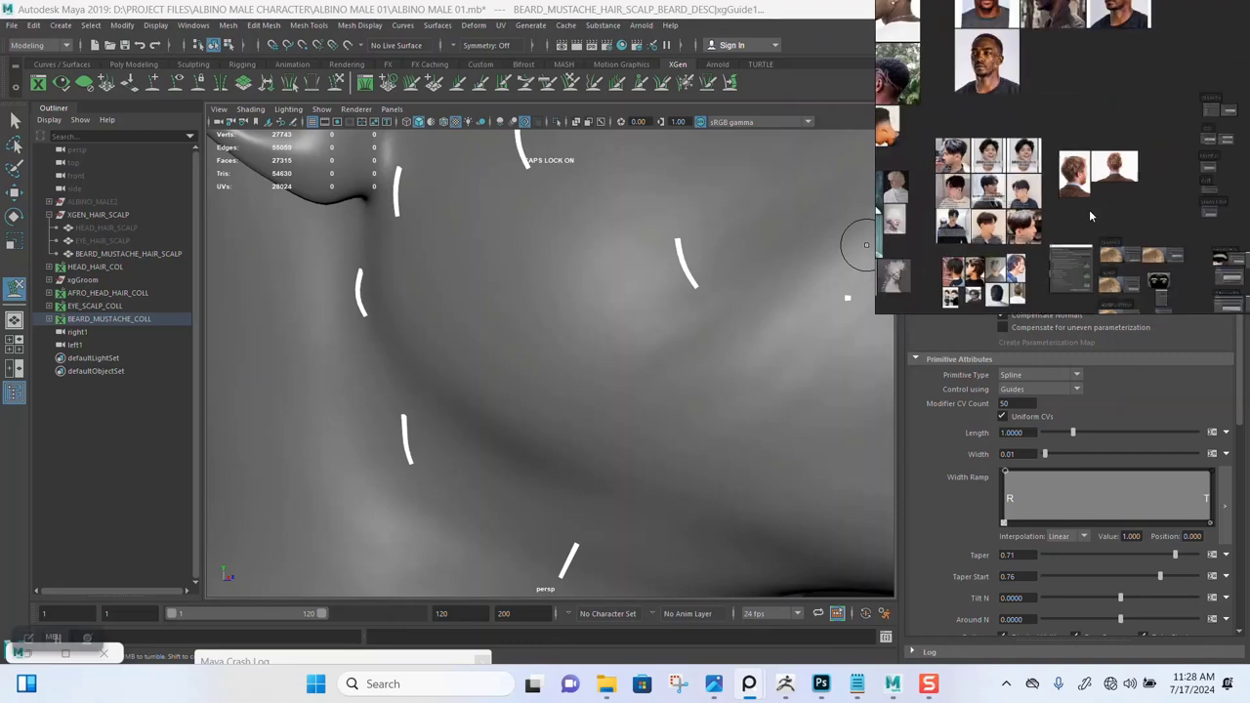
pyautogui.moveTo(979, 222); pyautogui.dragTo(1010, 185, button='middle')
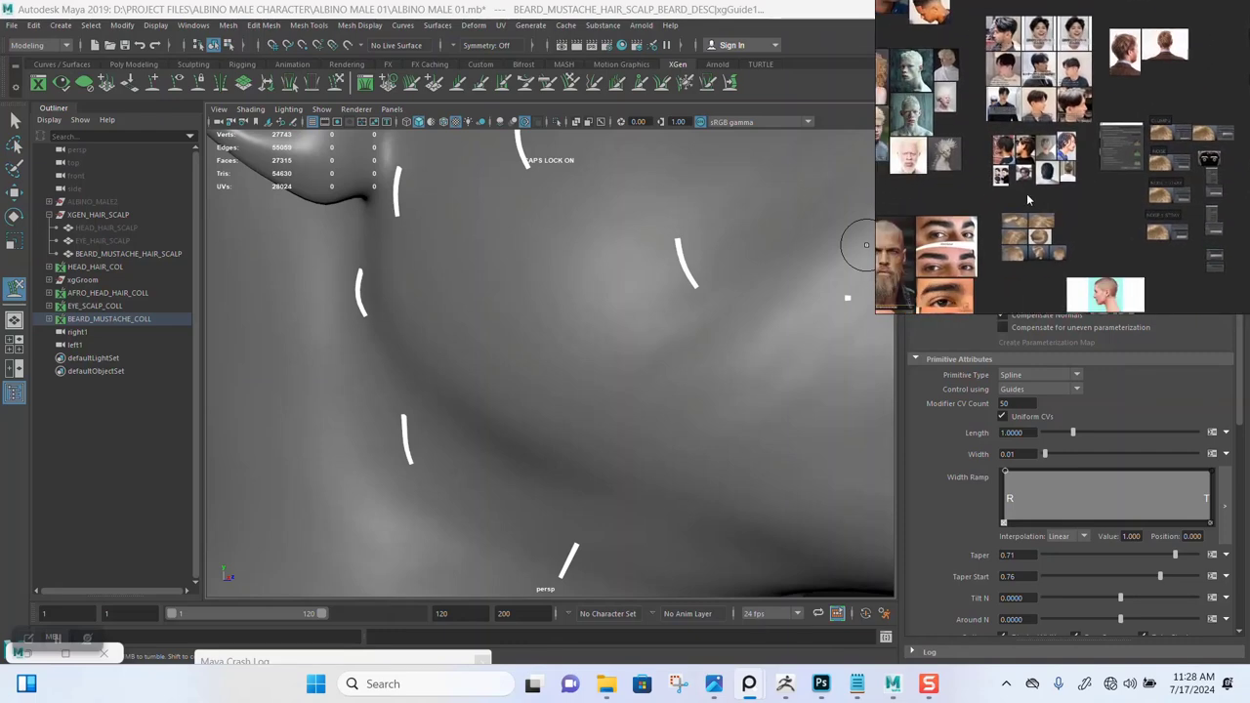
pyautogui.moveTo(1029, 252); pyautogui.dragTo(1055, 193, button='middle')
pyautogui.scroll(-1, 1054, 197)
pyautogui.doubleClick(1090, 221)
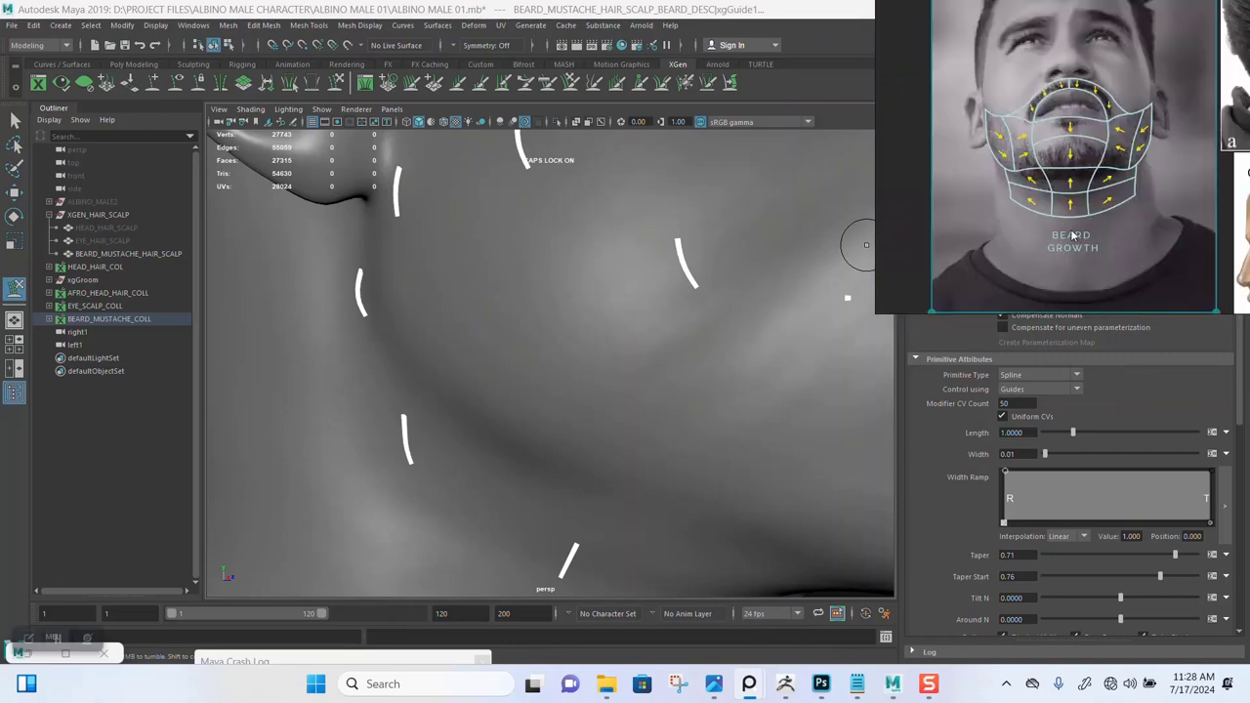
pyautogui.moveTo(1078, 189); pyautogui.dragTo(1059, 268, button='right')
pyautogui.scroll(1, 1028, 205)
pyautogui.scroll(2, 1027, 203)
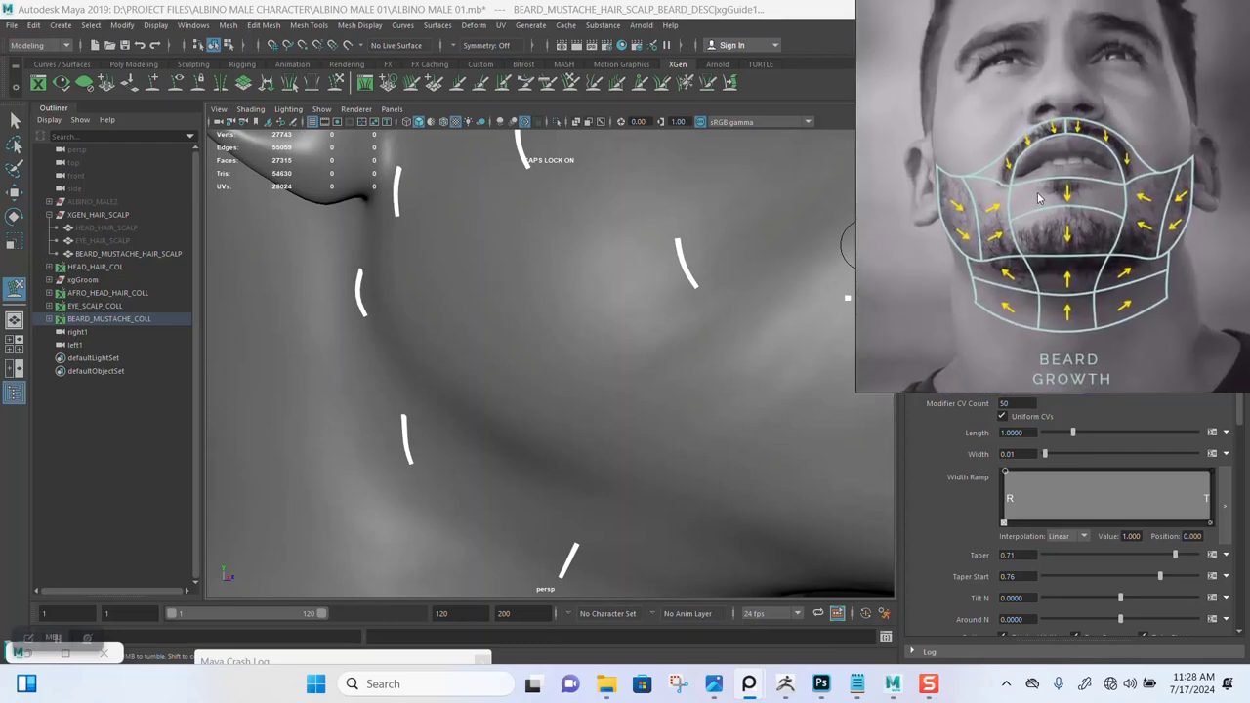
# Step: Back in Maya, sculpt the front cheek guide and the guides at and below the mouth corner to curve downward
pyautogui.scroll(-5, 527, 380)
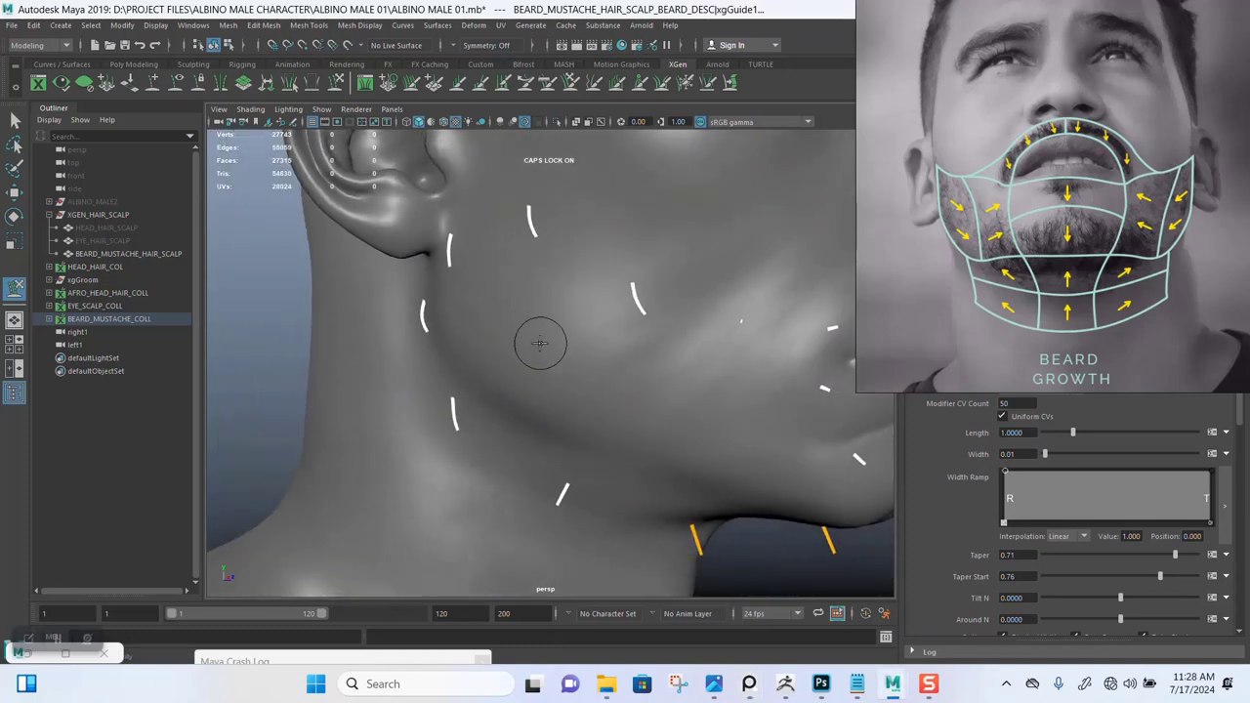
pyautogui.keyDown('alt'); pyautogui.moveTo(563, 361); pyautogui.dragTo(482, 326); pyautogui.keyUp('alt')
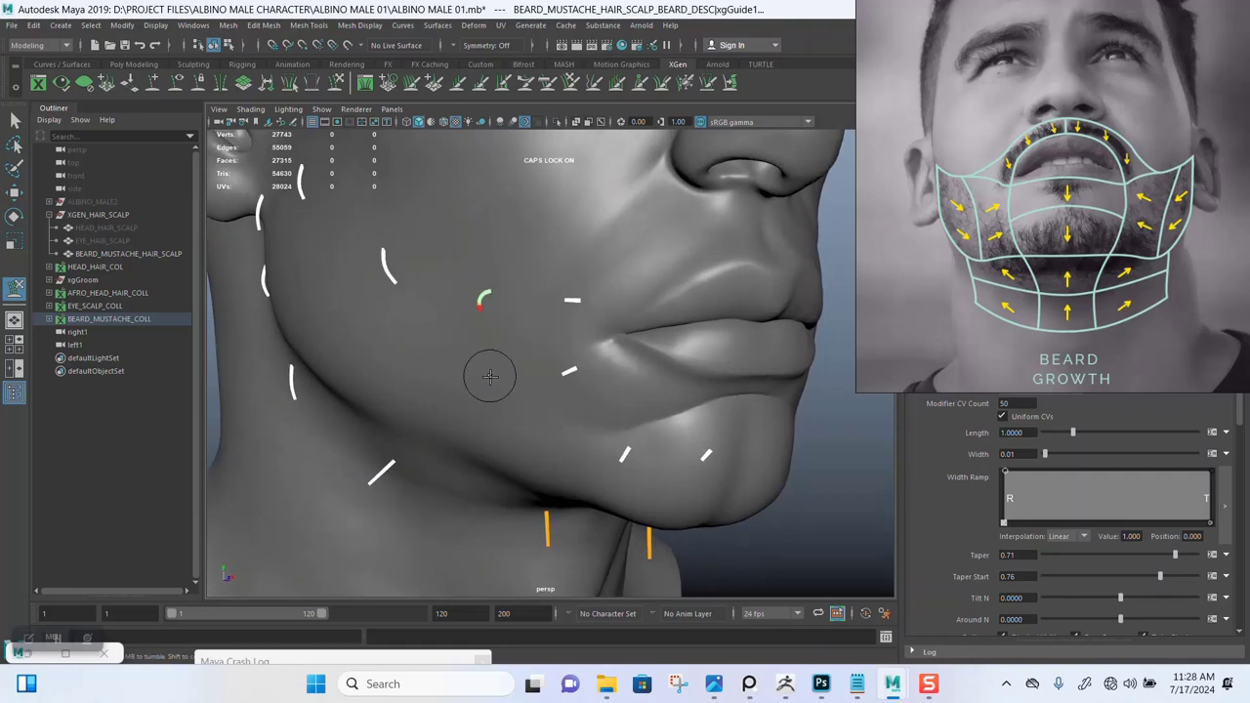
pyautogui.moveTo(549, 439)
pyautogui.keyDown('alt'); pyautogui.mouseDown()
pyautogui.moveTo(686, 354)
pyautogui.moveTo(636, 350)
pyautogui.moveTo(636, 333)
pyautogui.moveTo(619, 347)
pyautogui.moveTo(658, 348)
pyautogui.moveTo(628, 365)
pyautogui.moveTo(459, 365)
pyautogui.moveTo(533, 345)
pyautogui.moveTo(516, 448)
pyautogui.mouseUp(); pyautogui.keyUp('alt')
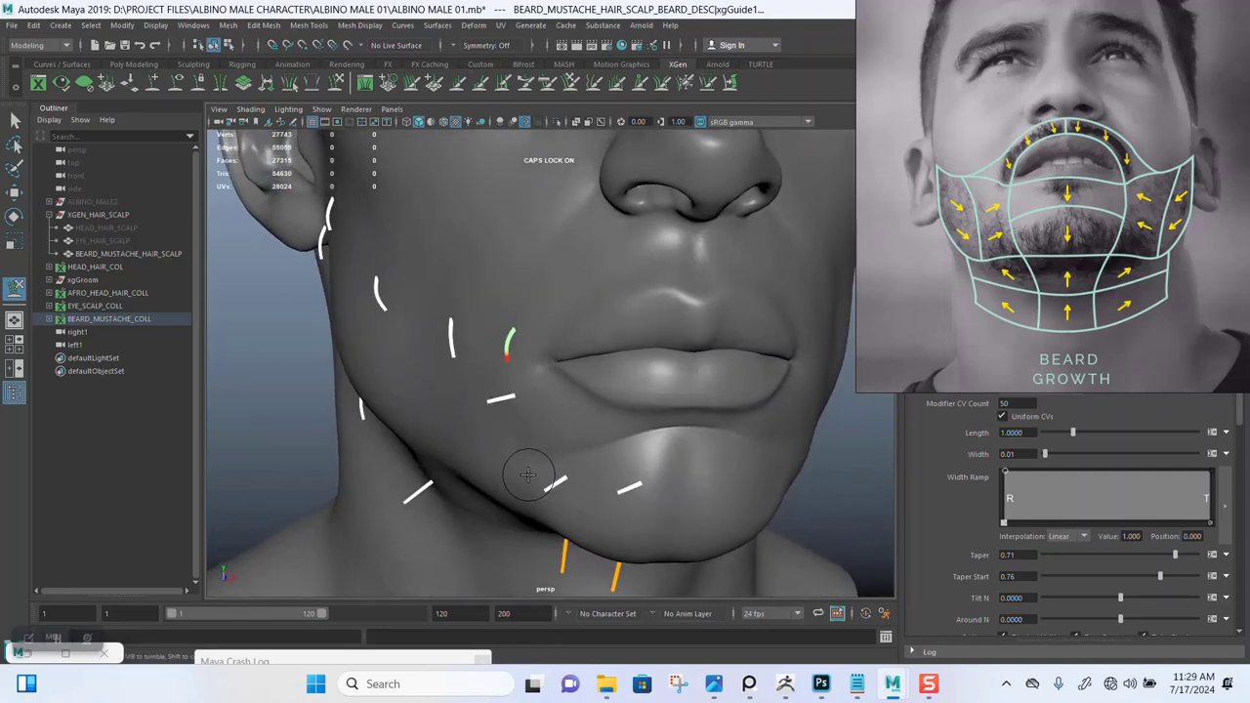
pyautogui.keyDown('alt'); pyautogui.moveTo(547, 387); pyautogui.dragTo(492, 398); pyautogui.keyUp('alt')
pyautogui.click(508, 393)
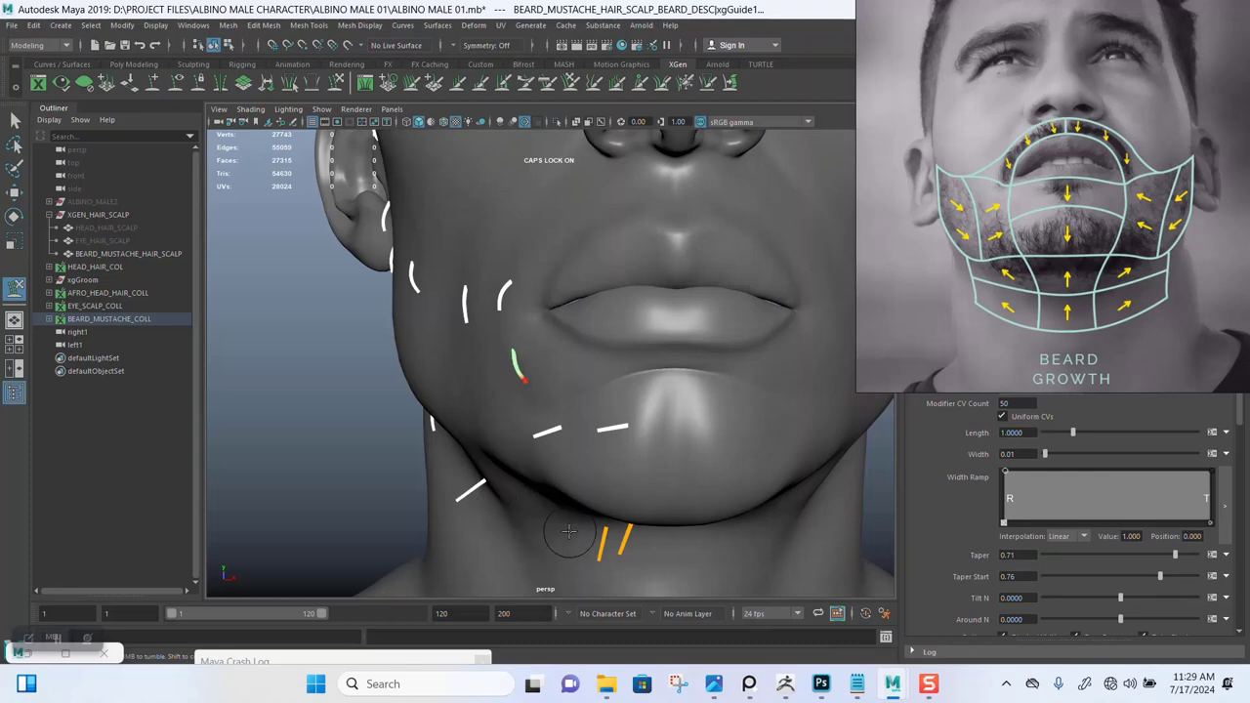
# Step: Sculpt the side and front chin guides and the guide below the jawline to curve down along the skin
pyautogui.keyDown('alt'); pyautogui.moveTo(576, 414); pyautogui.dragTo(511, 449); pyautogui.keyUp('alt')
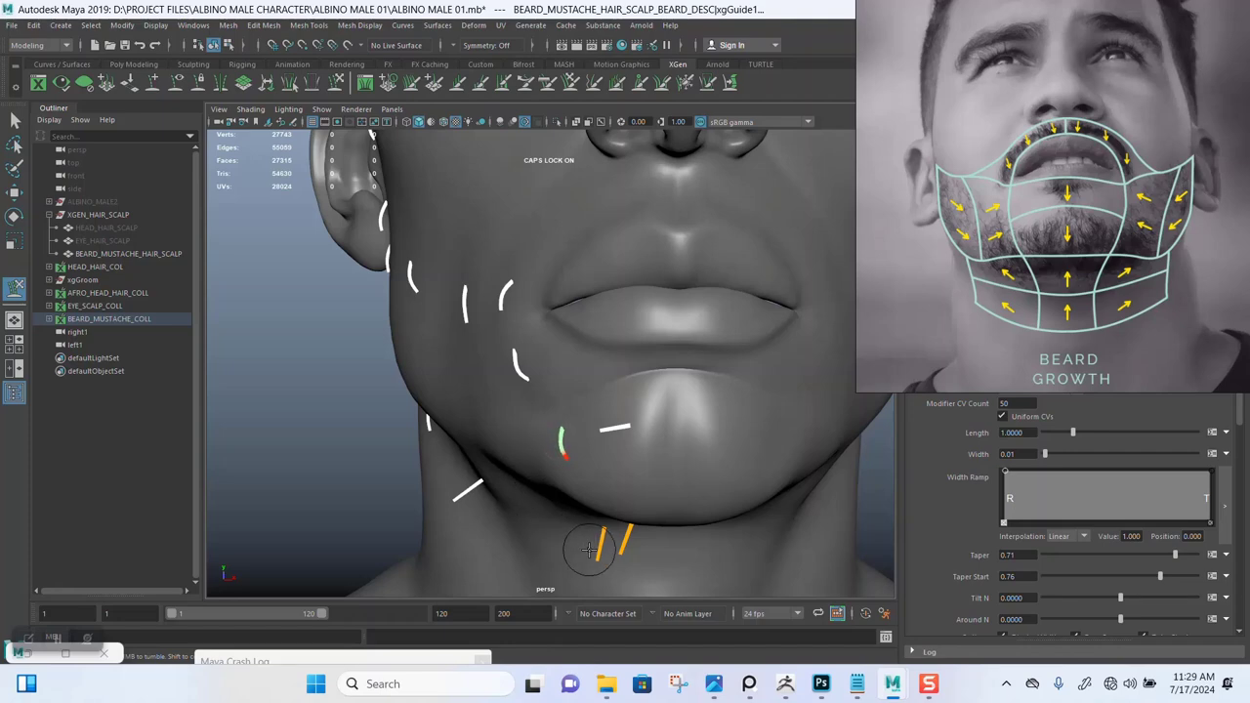
pyautogui.keyDown('alt'); pyautogui.moveTo(597, 554); pyautogui.dragTo(755, 417); pyautogui.keyUp('alt')
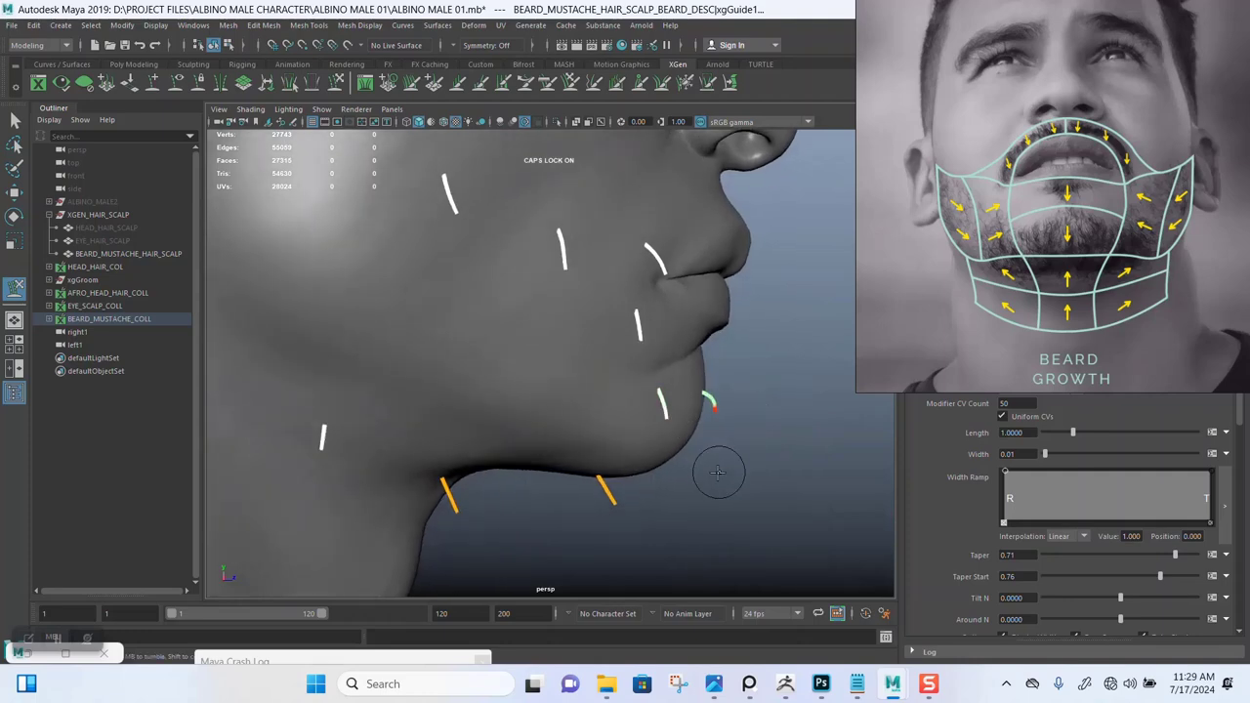
pyautogui.moveTo(675, 536)
pyautogui.keyDown('alt'); pyautogui.mouseDown()
pyautogui.moveTo(640, 458)
pyautogui.moveTo(530, 376)
pyautogui.moveTo(557, 363)
pyautogui.moveTo(547, 392)
pyautogui.moveTo(475, 362)
pyautogui.moveTo(469, 338)
pyautogui.moveTo(477, 446)
pyautogui.moveTo(557, 525)
pyautogui.moveTo(615, 544)
pyautogui.moveTo(651, 446)
pyautogui.moveTo(592, 379)
pyautogui.mouseUp(); pyautogui.keyUp('alt')
# Step: Select the guide on the underside of the chin and sculpt its tip back toward the throat
pyautogui.press('q')
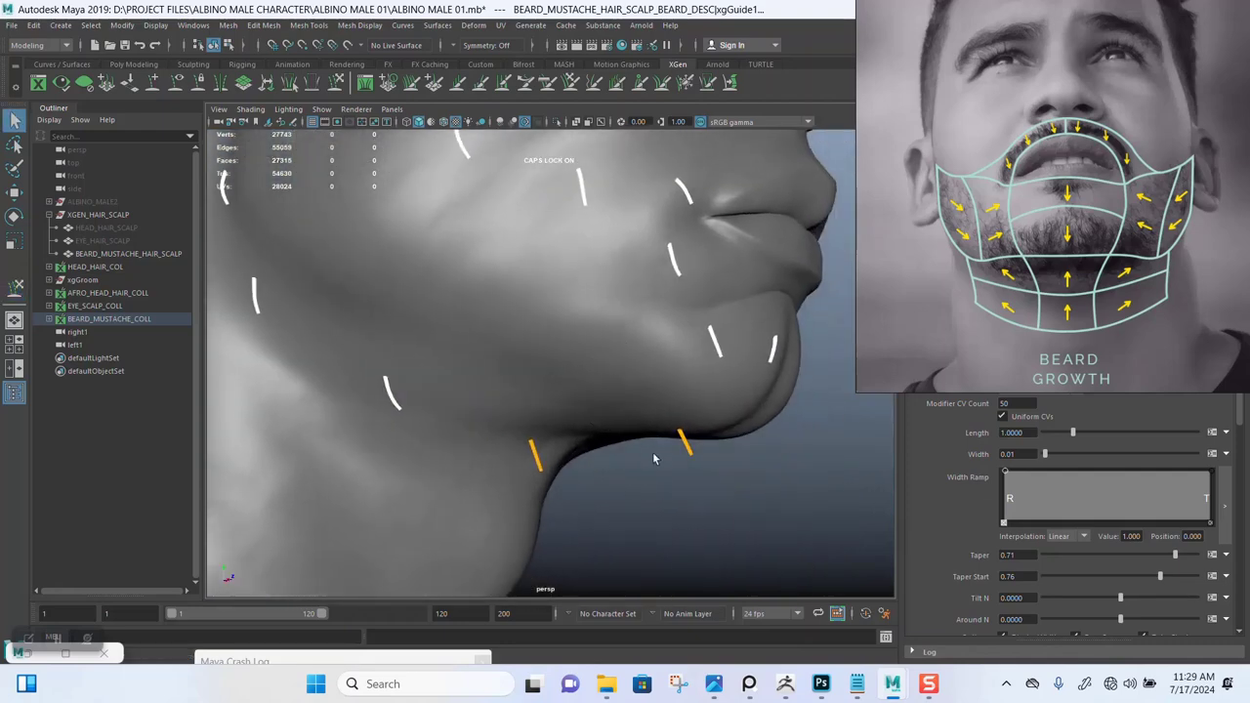
pyautogui.click(691, 455)
pyautogui.keyDown('alt'); pyautogui.moveTo(655, 471); pyautogui.dragTo(673, 472); pyautogui.keyUp('alt')
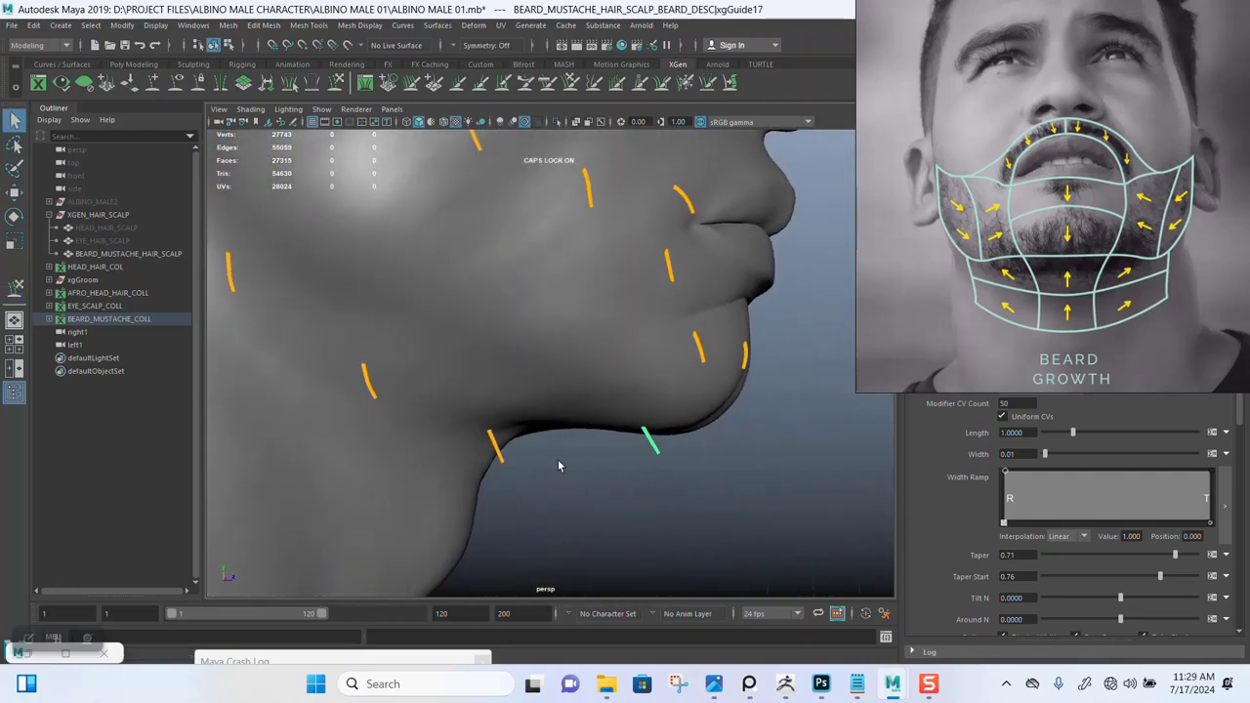
pyautogui.press('r')
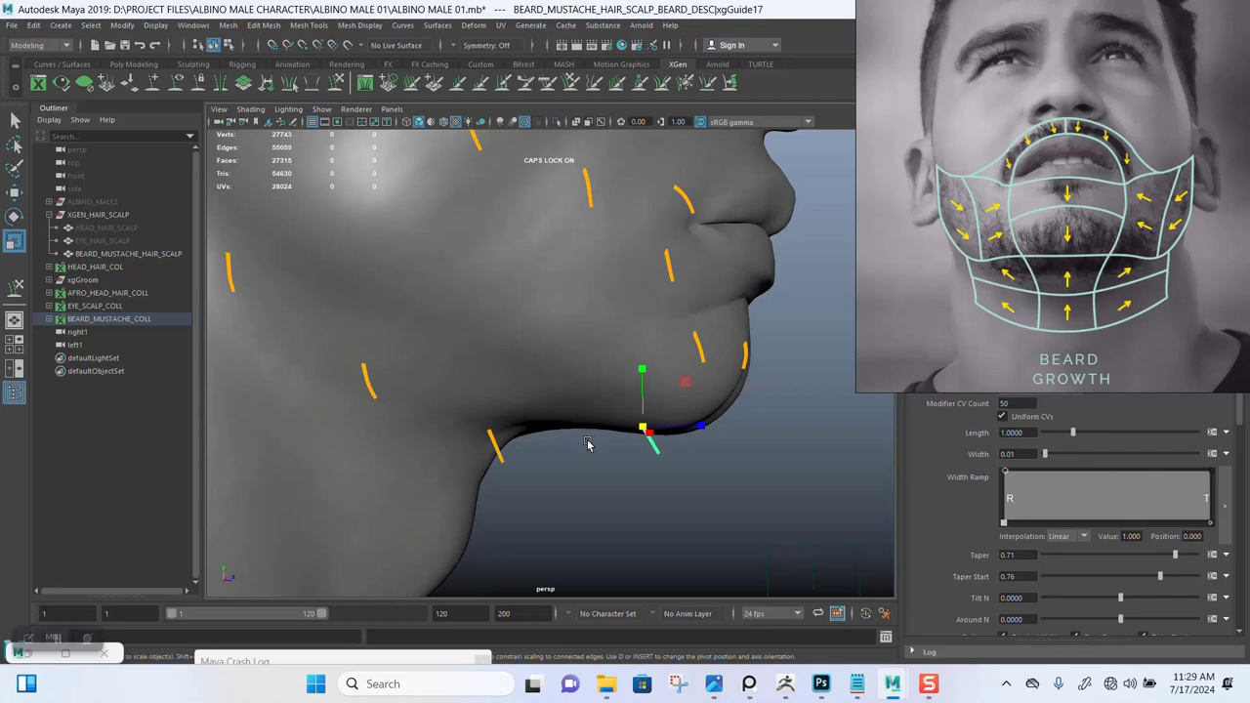
pyautogui.press('y')
pyautogui.moveTo(639, 499); pyautogui.dragTo(627, 509)
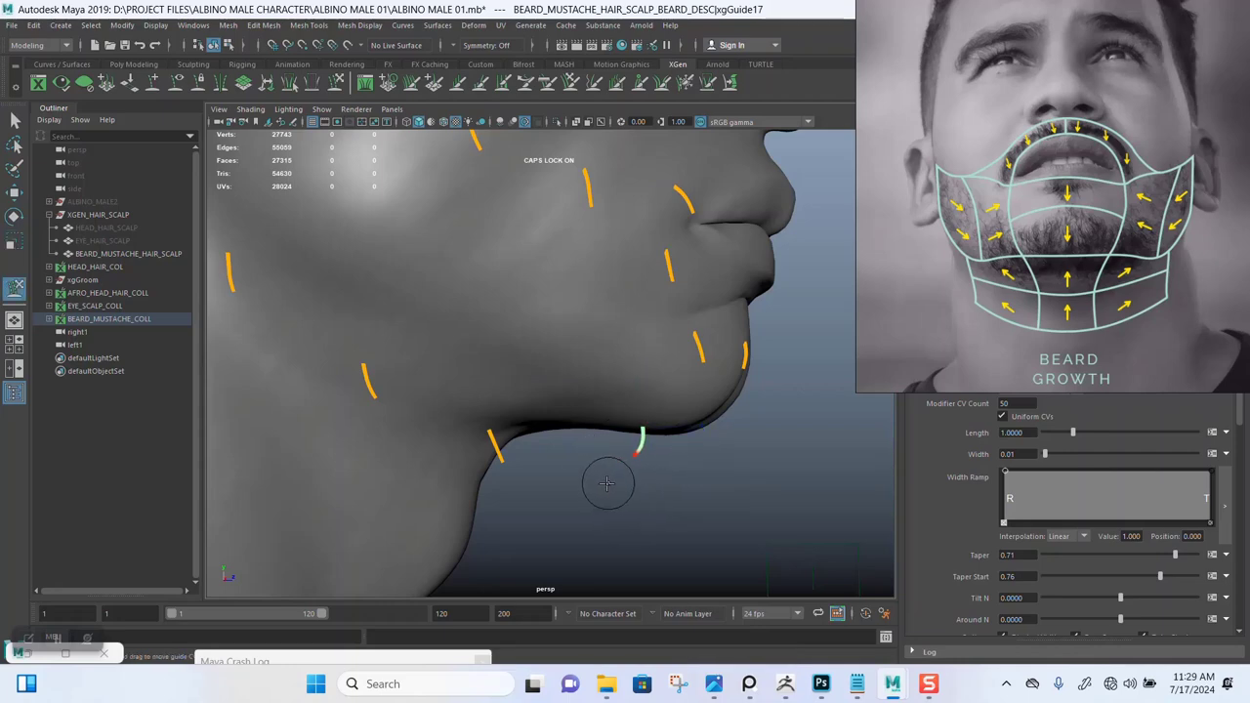
# Step: Select the throat guide and sculpt it to curve backward and down along the neck, checking the guides from the front
pyautogui.keyDown('alt'); pyautogui.moveTo(703, 455); pyautogui.dragTo(656, 458); pyautogui.keyUp('alt')
pyautogui.press('q')
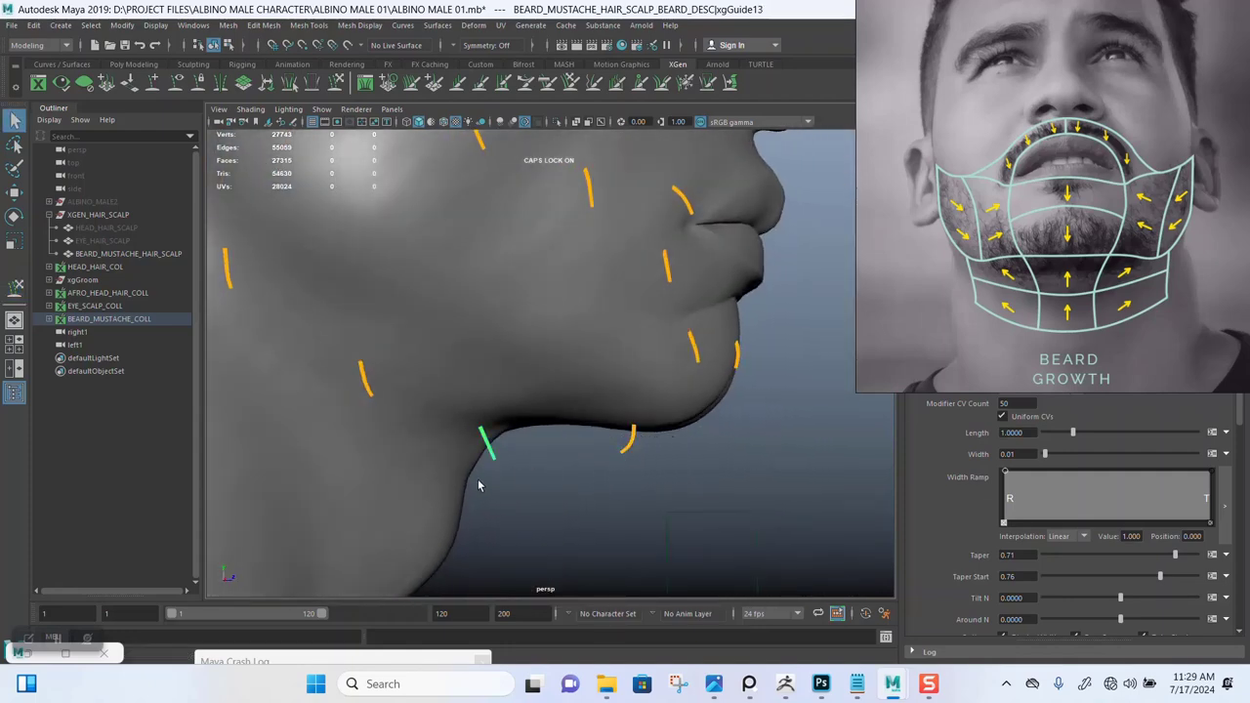
pyautogui.press('y')
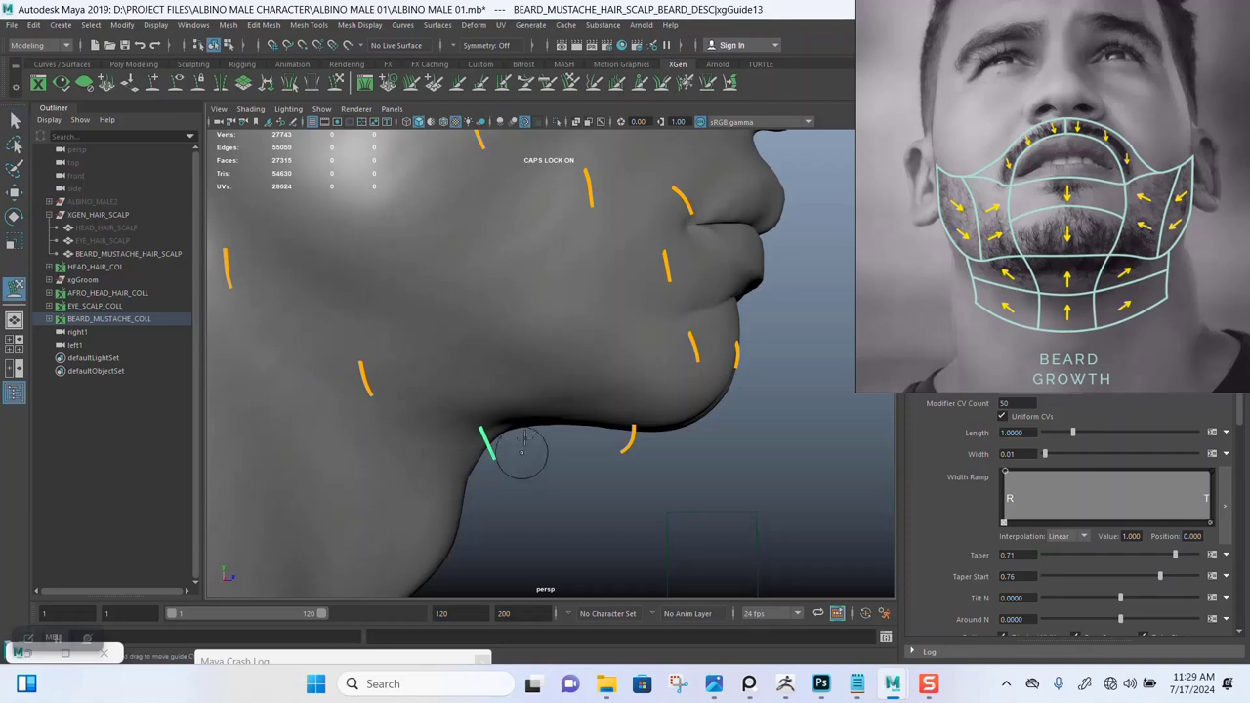
pyautogui.keyDown('alt'); pyautogui.moveTo(523, 452); pyautogui.dragTo(572, 356); pyautogui.keyUp('alt')
pyautogui.keyDown('alt'); pyautogui.moveTo(572, 355); pyautogui.dragTo(592, 436, button='right'); pyautogui.keyUp('alt')
pyautogui.moveTo(500, 449)
pyautogui.mouseDown()
pyautogui.moveTo(437, 484)
pyautogui.moveTo(561, 440)
pyautogui.mouseUp()
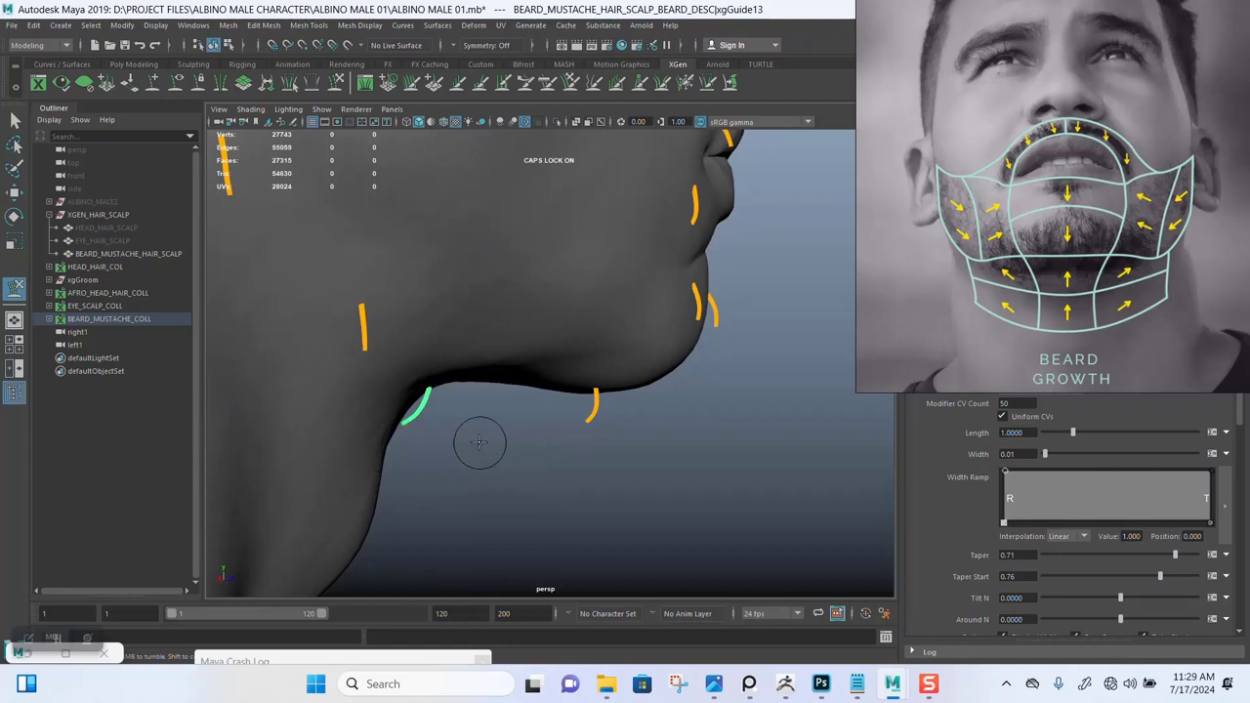
pyautogui.keyDown('alt'); pyautogui.moveTo(475, 441); pyautogui.dragTo(516, 376); pyautogui.keyUp('alt')
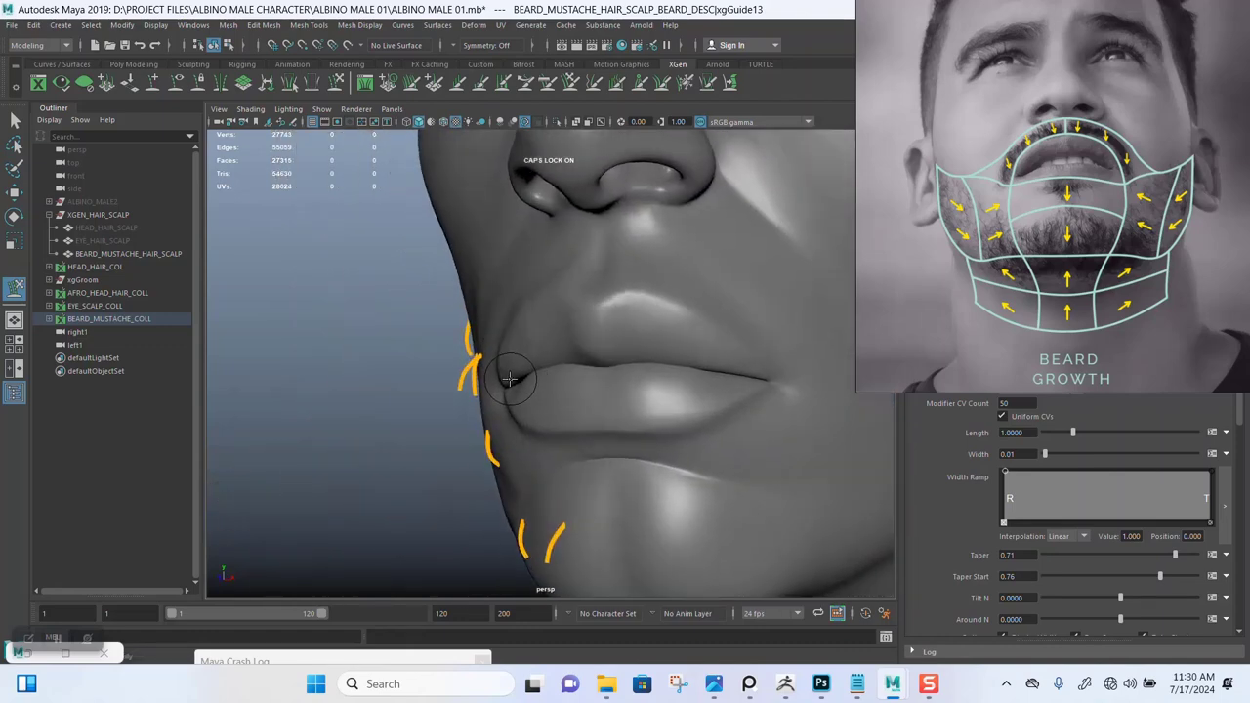
pyautogui.press('q')
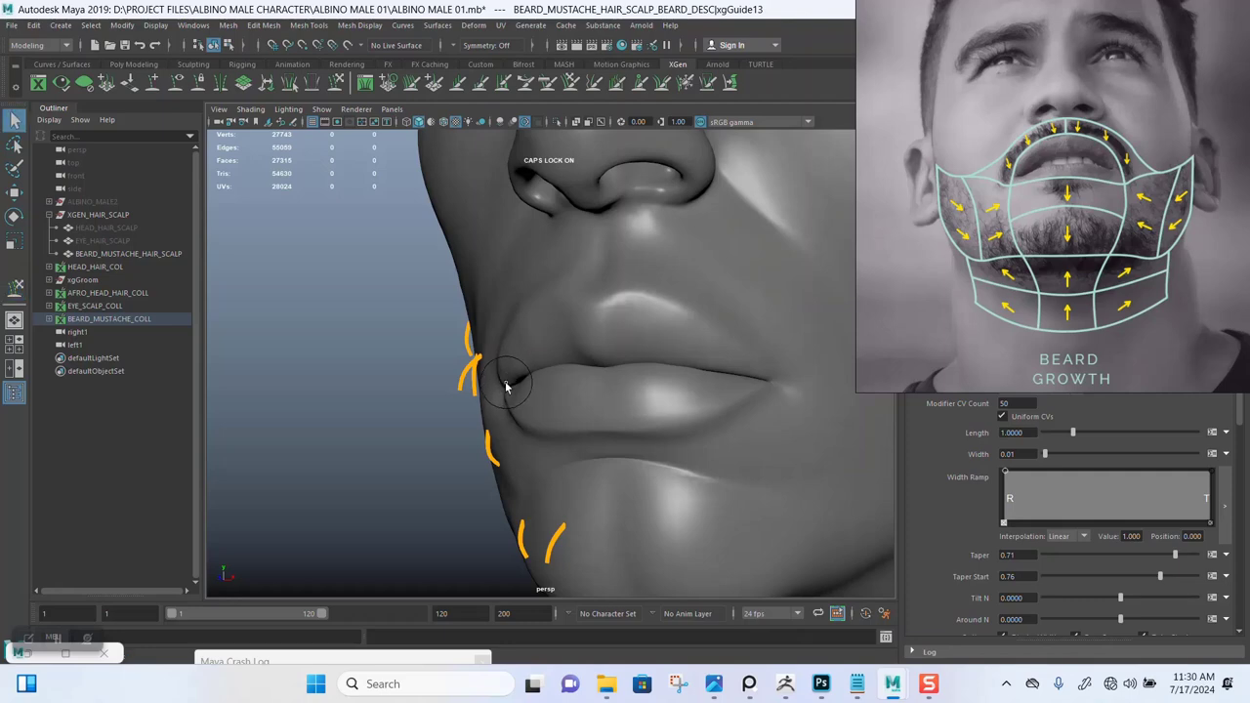
# Step: Sculpt the guide at the mouth corner to slant down along the skin
pyautogui.moveTo(485, 393)
pyautogui.keyDown('alt'); pyautogui.mouseDown()
pyautogui.moveTo(438, 422)
pyautogui.moveTo(515, 459)
pyautogui.moveTo(653, 439)
pyautogui.moveTo(658, 416)
pyautogui.moveTo(648, 423)
pyautogui.moveTo(575, 358)
pyautogui.mouseUp(); pyautogui.keyUp('alt')
pyautogui.press('y')
pyautogui.keyDown('alt'); pyautogui.moveTo(574, 357); pyautogui.dragTo(519, 348, button='right'); pyautogui.keyUp('alt')
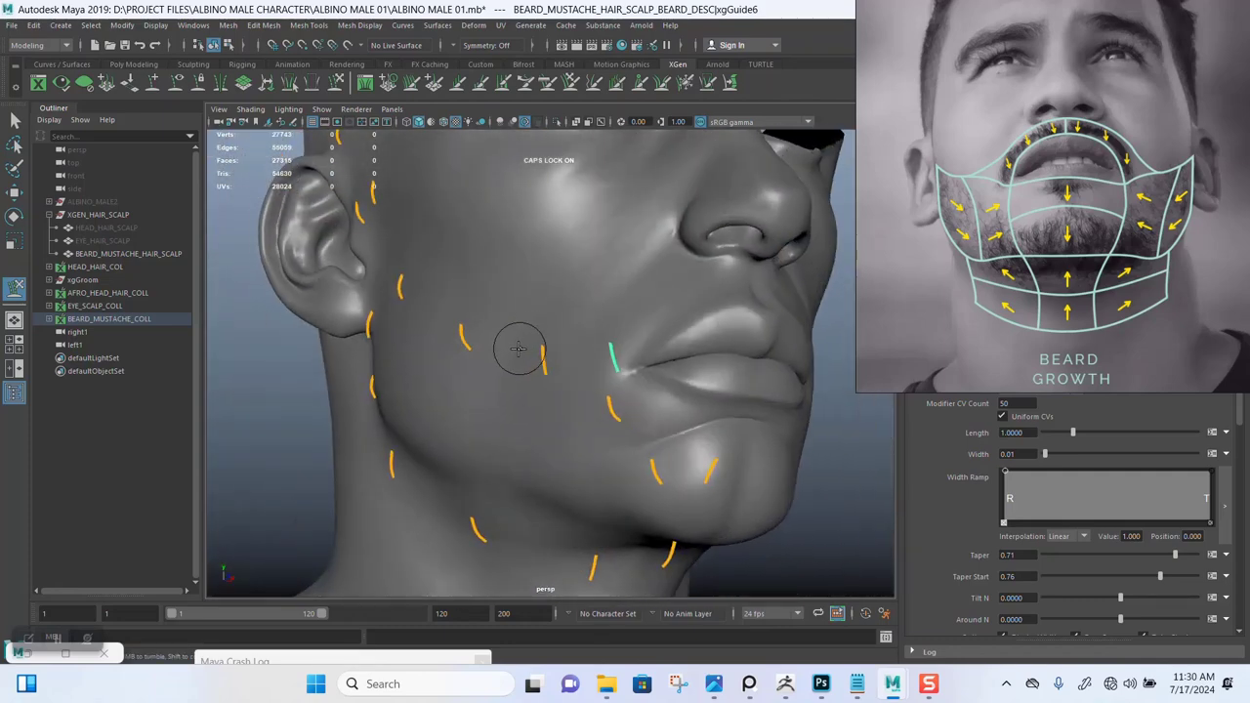
pyautogui.keyDown('alt'); pyautogui.moveTo(518, 348); pyautogui.dragTo(553, 304); pyautogui.keyUp('alt')
pyautogui.keyDown('alt'); pyautogui.moveTo(664, 373); pyautogui.dragTo(577, 364, button='middle'); pyautogui.keyUp('alt')
pyautogui.keyDown('alt'); pyautogui.moveTo(576, 366); pyautogui.dragTo(510, 348); pyautogui.keyUp('alt')
# Step: Select the front chin, side chin and under-chin guides and scale them up
pyautogui.press('q')
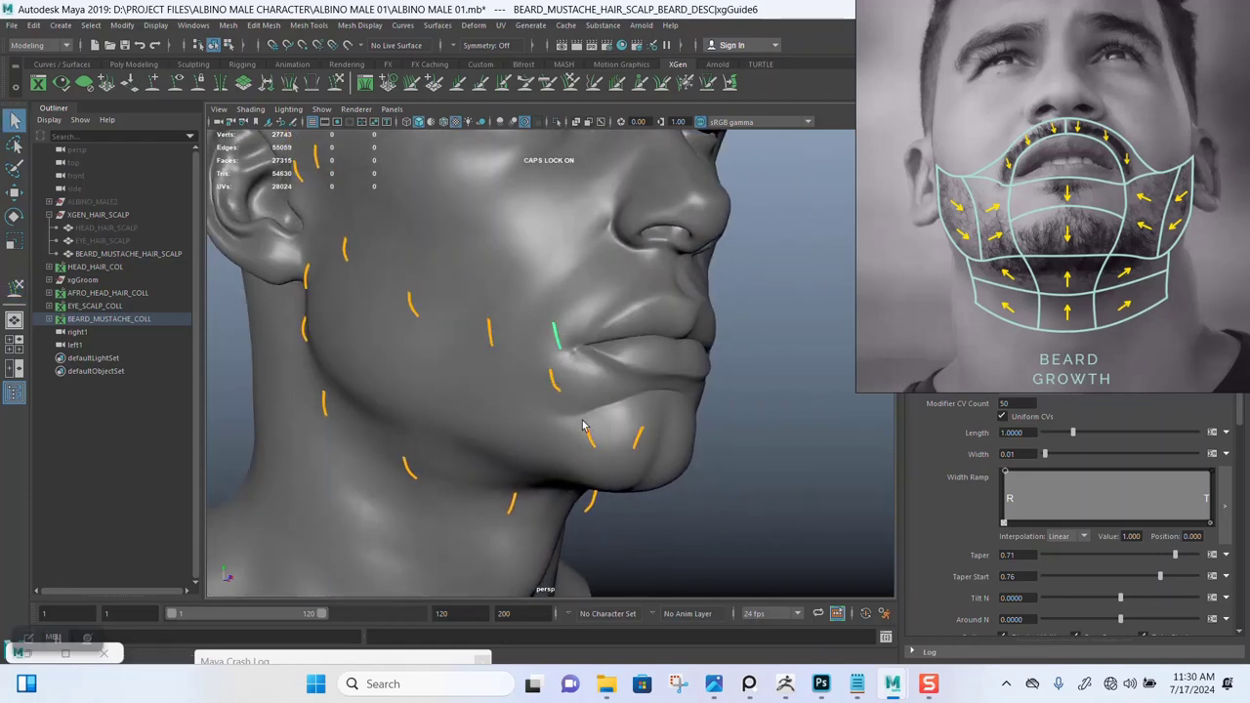
pyautogui.moveTo(644, 514); pyautogui.dragTo(699, 551)
pyautogui.keyDown('alt'); pyautogui.moveTo(611, 473); pyautogui.dragTo(664, 486); pyautogui.keyUp('alt')
pyautogui.press('r')
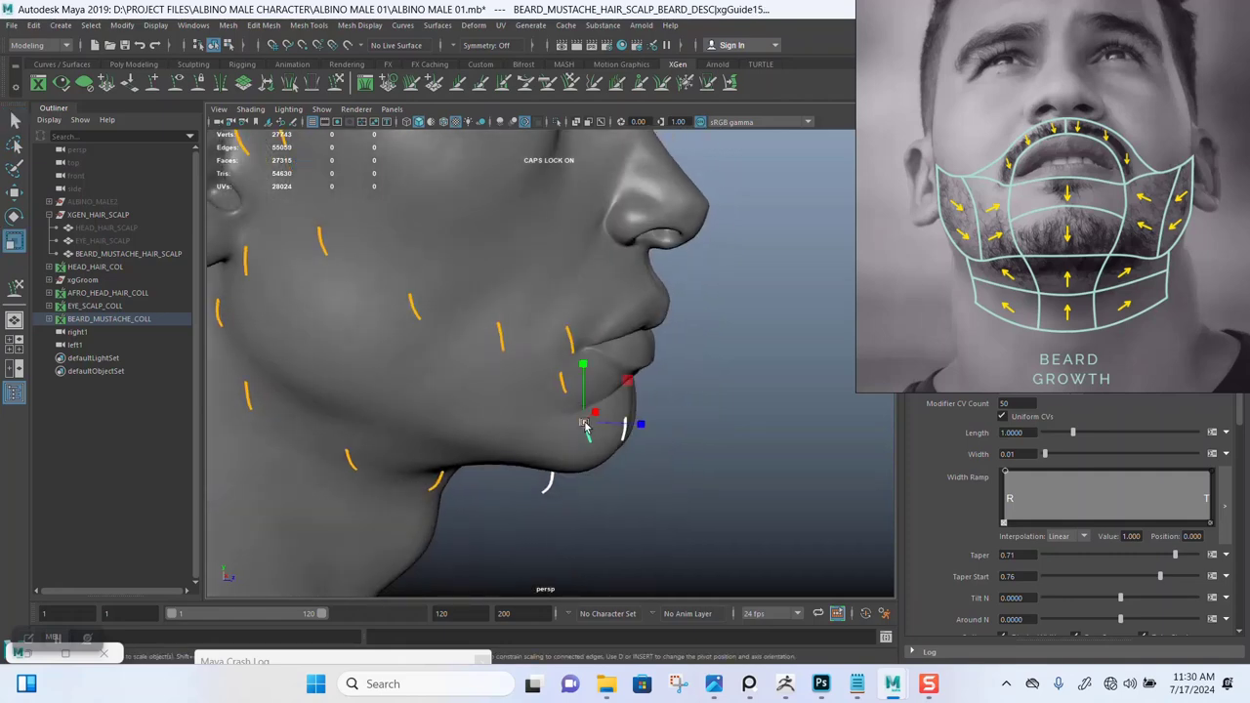
pyautogui.click(590, 435)
pyautogui.keyDown('alt'); pyautogui.moveTo(597, 445); pyautogui.dragTo(634, 418); pyautogui.keyUp('alt')
pyautogui.press('q')
pyautogui.click(649, 473)
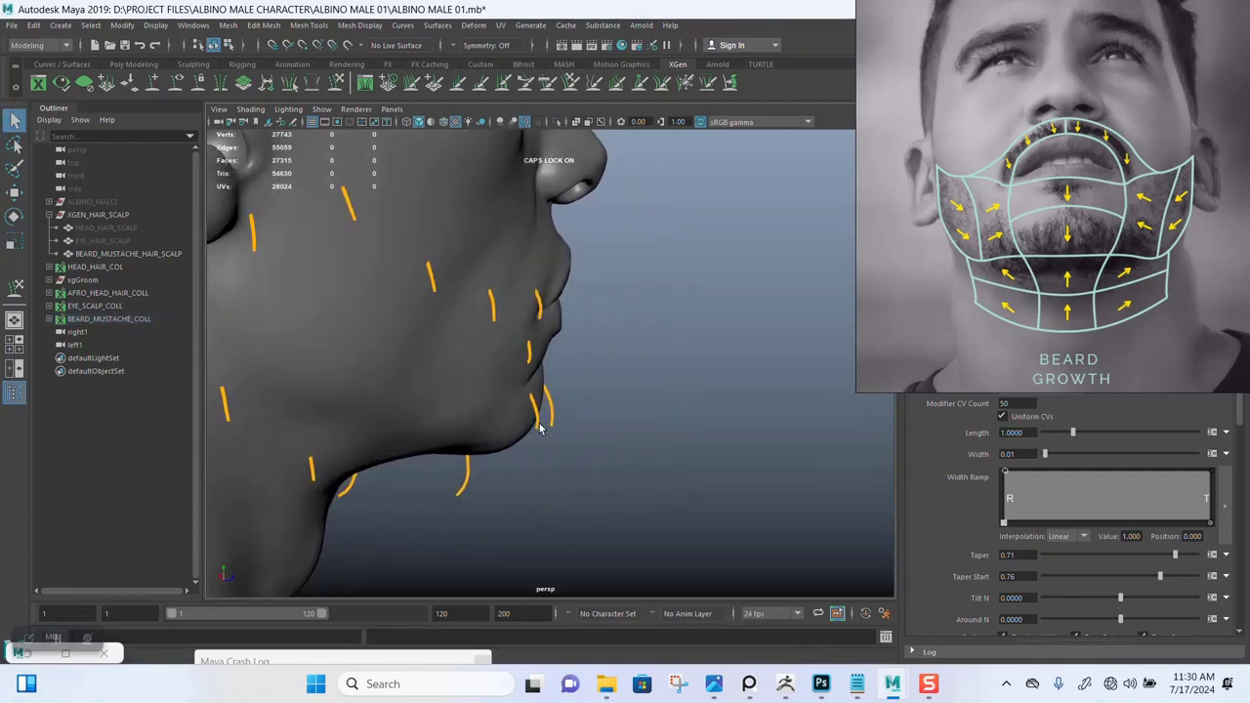
# Step: Select the two chin guides and rotate them to slant along the chin surface
pyautogui.click(531, 417)
pyautogui.press('e')
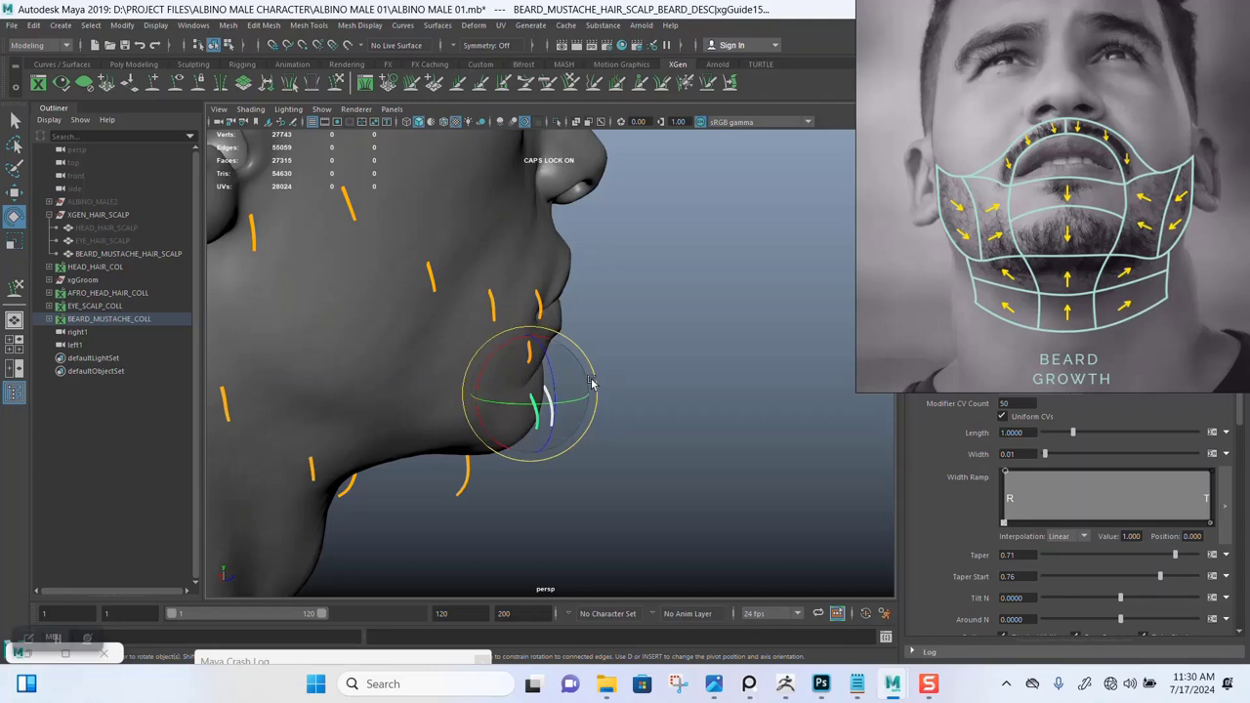
pyautogui.click(669, 442)
pyautogui.keyDown('alt'); pyautogui.moveTo(672, 465); pyautogui.dragTo(545, 360); pyautogui.keyUp('alt')
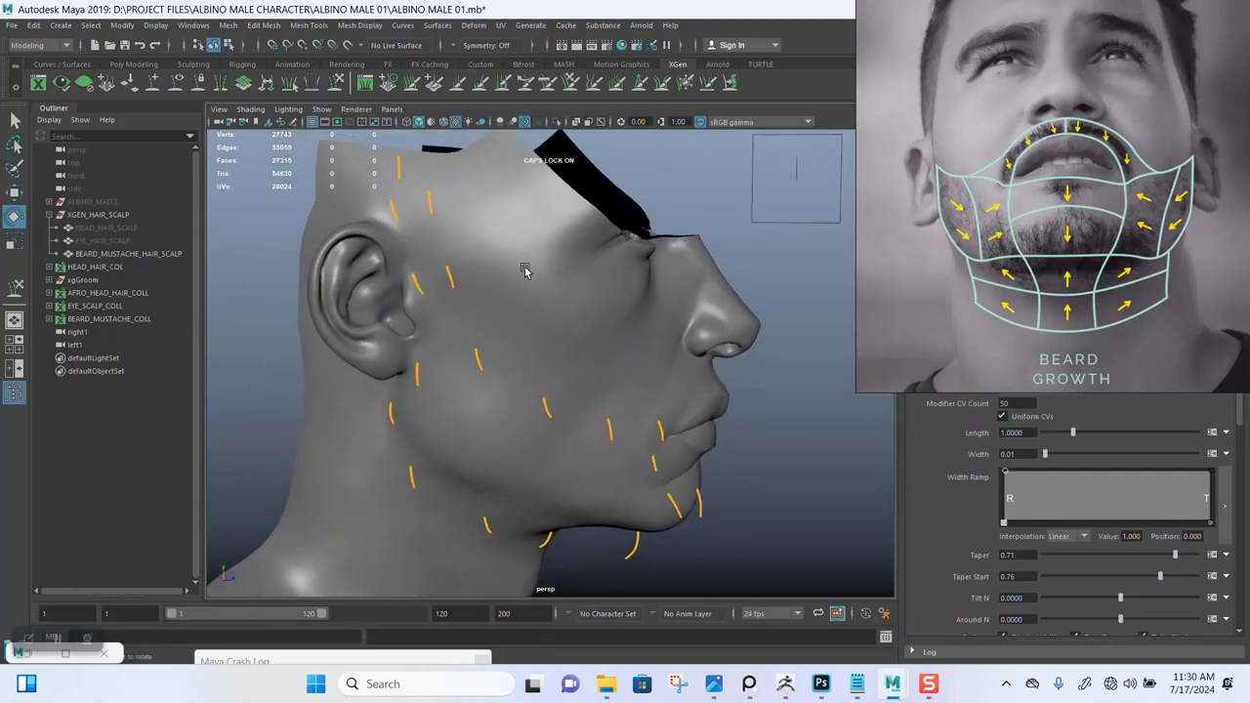
# Step: Select the rear cheek guide and the two guides below the earlobe and scale them up
pyautogui.scroll(2, 480, 313)
pyautogui.keyDown('alt'); pyautogui.moveTo(484, 344); pyautogui.dragTo(518, 385, button='middle'); pyautogui.keyUp('alt')
pyautogui.keyDown('alt'); pyautogui.moveTo(519, 385); pyautogui.dragTo(533, 315); pyautogui.keyUp('alt')
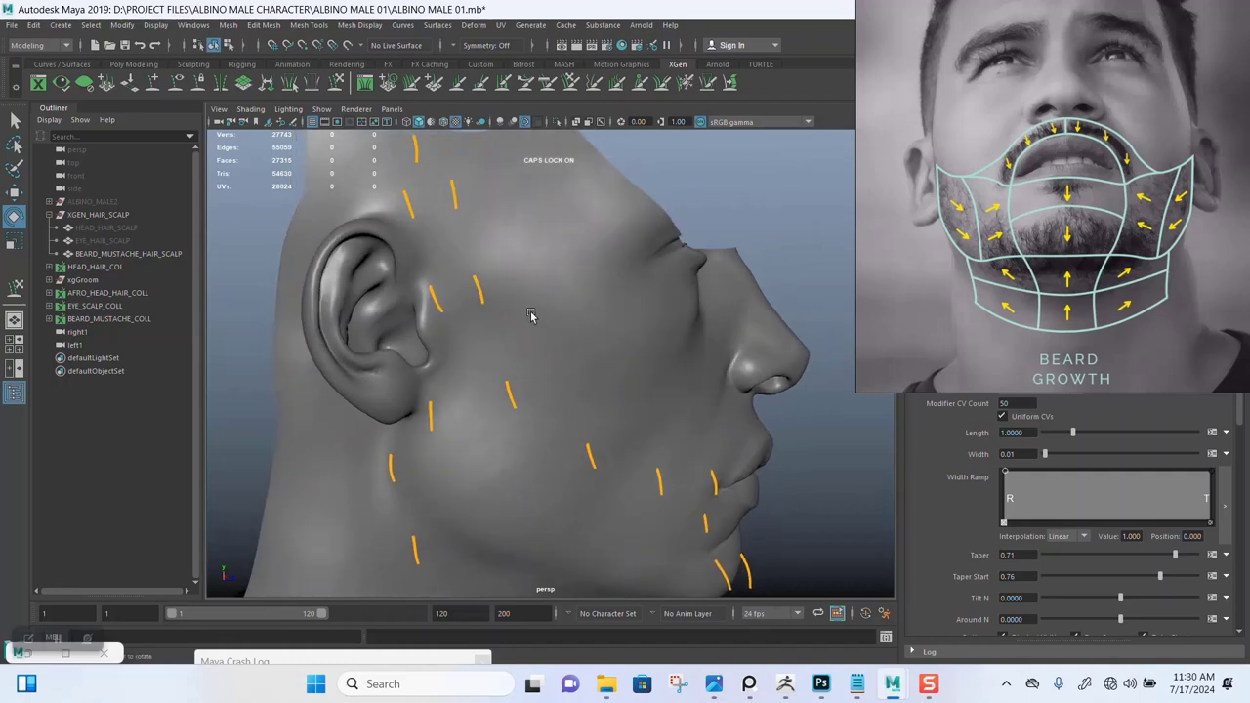
pyautogui.scroll(2, 529, 332)
pyautogui.keyDown('alt'); pyautogui.moveTo(521, 355); pyautogui.dragTo(544, 331, button='middle'); pyautogui.keyUp('alt')
pyautogui.keyDown('alt'); pyautogui.moveTo(543, 332); pyautogui.dragTo(466, 341); pyautogui.keyUp('alt')
pyautogui.moveTo(545, 514)
pyautogui.mouseDown()
pyautogui.moveTo(586, 544)
pyautogui.moveTo(544, 509)
pyautogui.mouseUp()
pyautogui.press('r')
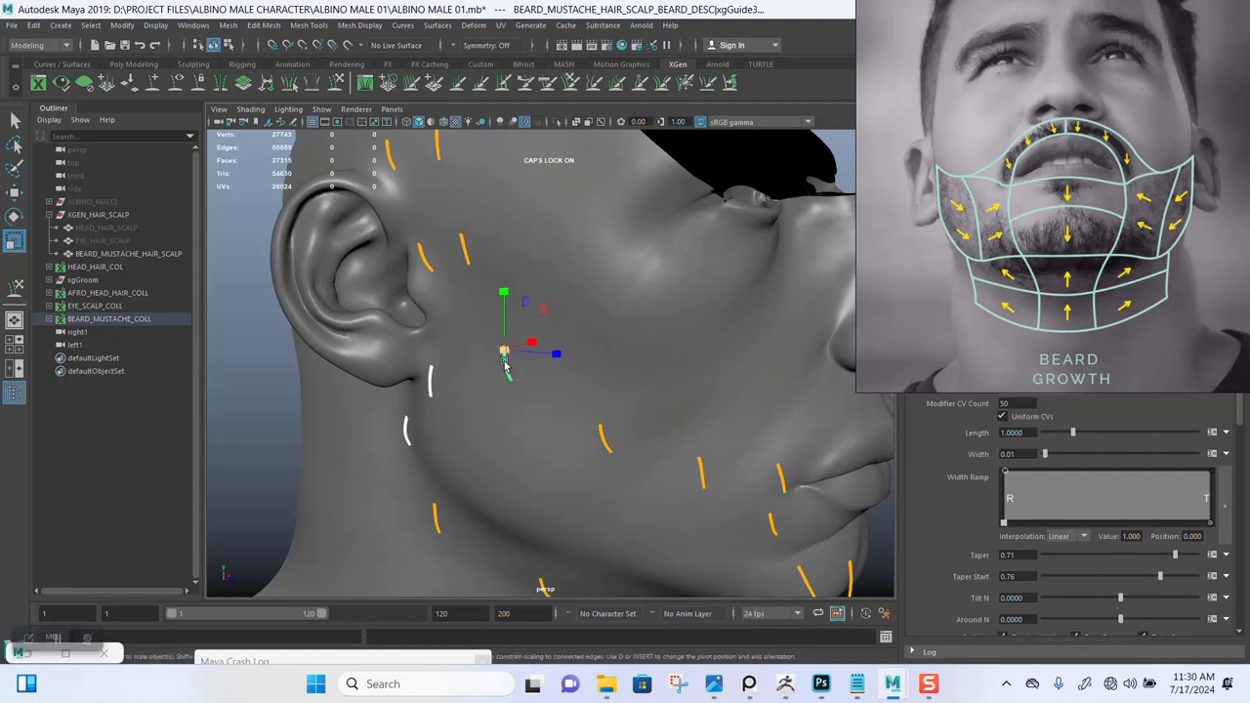
# Step: Scale up the guide behind the jaw, the mid-cheek guide and the front cheek guide
pyautogui.keyDown('alt'); pyautogui.moveTo(512, 446); pyautogui.dragTo(511, 365, button='middle'); pyautogui.keyUp('alt')
pyautogui.keyDown('alt'); pyautogui.moveTo(510, 365); pyautogui.dragTo(518, 358); pyautogui.keyUp('alt')
pyautogui.moveTo(398, 418); pyautogui.dragTo(453, 482)
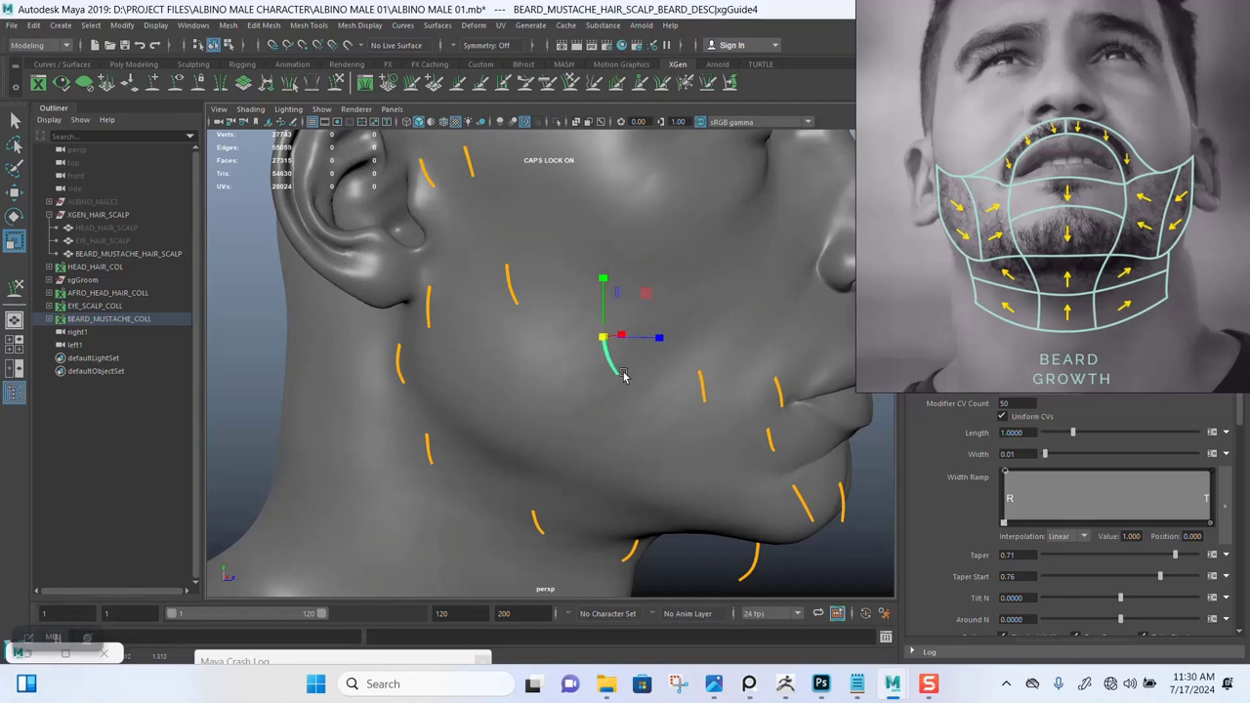
pyautogui.click(702, 389)
pyautogui.moveTo(699, 376); pyautogui.dragTo(705, 406)
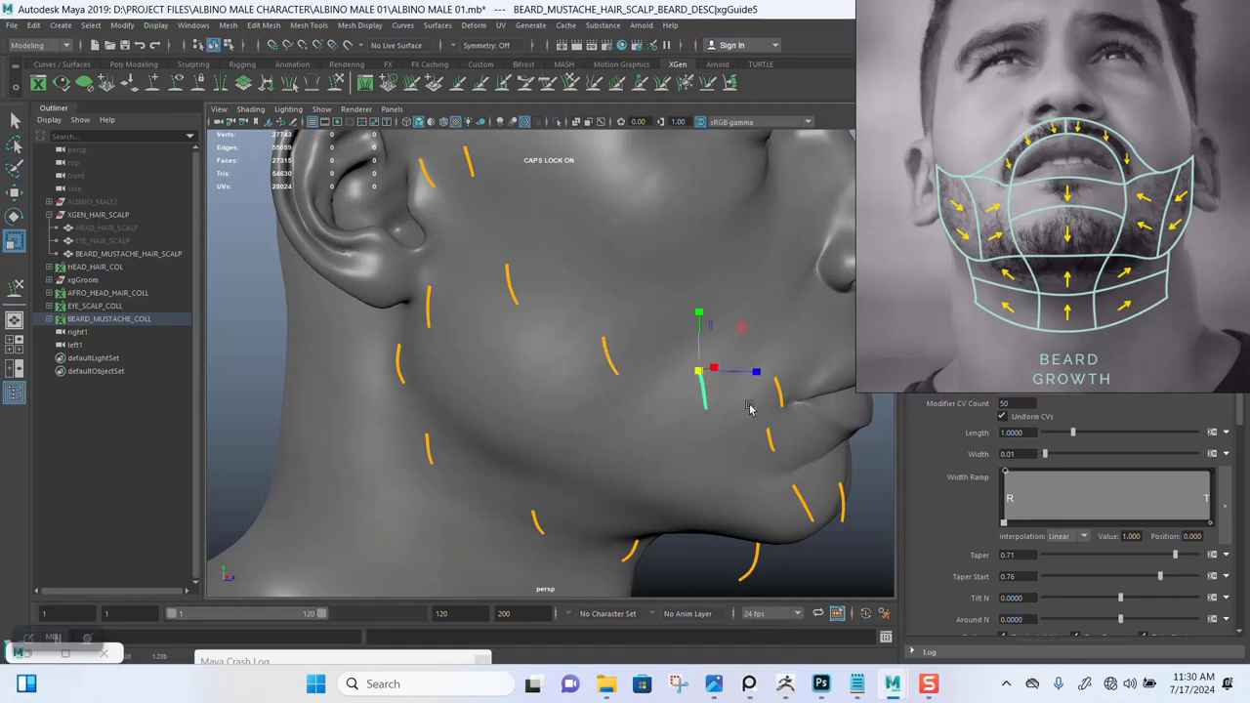
pyautogui.keyDown('alt'); pyautogui.moveTo(750, 408); pyautogui.dragTo(627, 396, button='middle'); pyautogui.keyUp('alt')
pyautogui.keyDown('alt'); pyautogui.moveTo(628, 396); pyautogui.dragTo(707, 378); pyautogui.keyUp('alt')
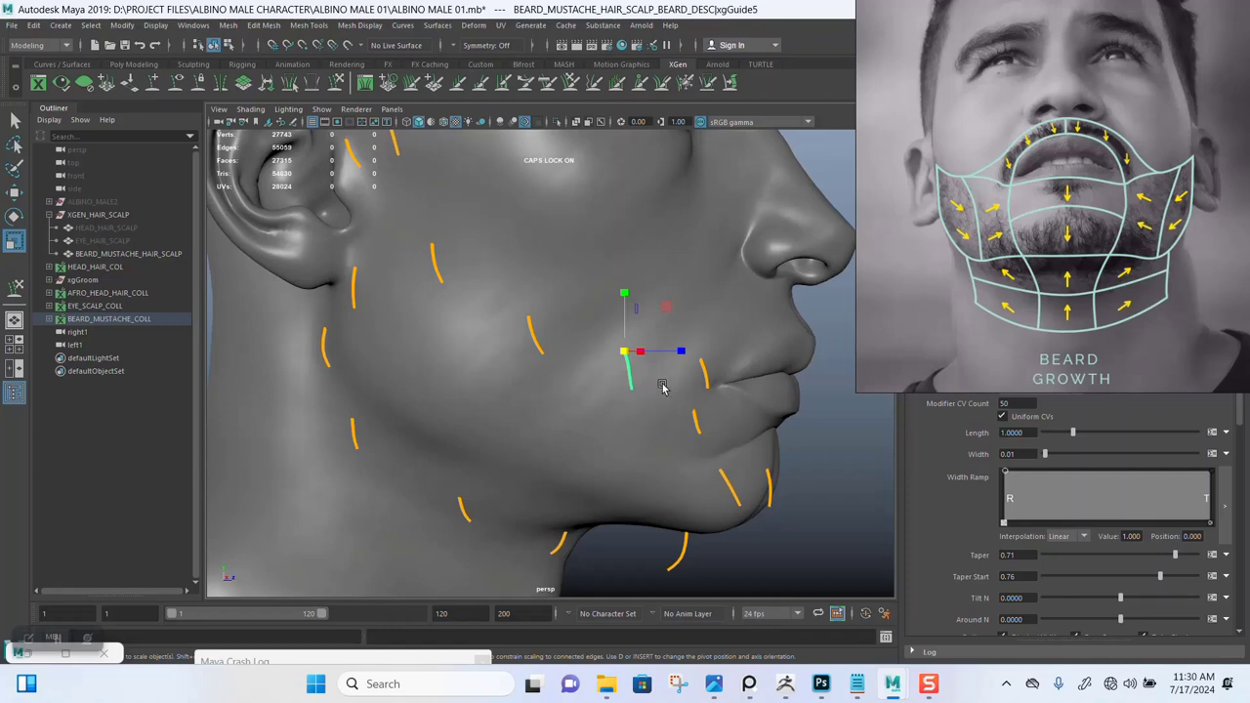
pyautogui.keyDown('alt'); pyautogui.moveTo(524, 388); pyautogui.dragTo(613, 437); pyautogui.keyUp('alt')
pyautogui.click(617, 420)
# Step: Rescale the front chin, side chin and under-chin guides, clear the selection and save the scene
pyautogui.moveTo(527, 434)
pyautogui.keyDown('alt'); pyautogui.mouseDown()
pyautogui.moveTo(524, 380)
pyautogui.moveTo(506, 366)
pyautogui.moveTo(543, 420)
pyautogui.moveTo(521, 416)
pyautogui.mouseUp(); pyautogui.keyUp('alt')
pyautogui.scroll(-3, 488, 407)
pyautogui.keyDown('alt'); pyautogui.moveTo(521, 416); pyautogui.dragTo(508, 335, button='middle'); pyautogui.keyUp('alt')
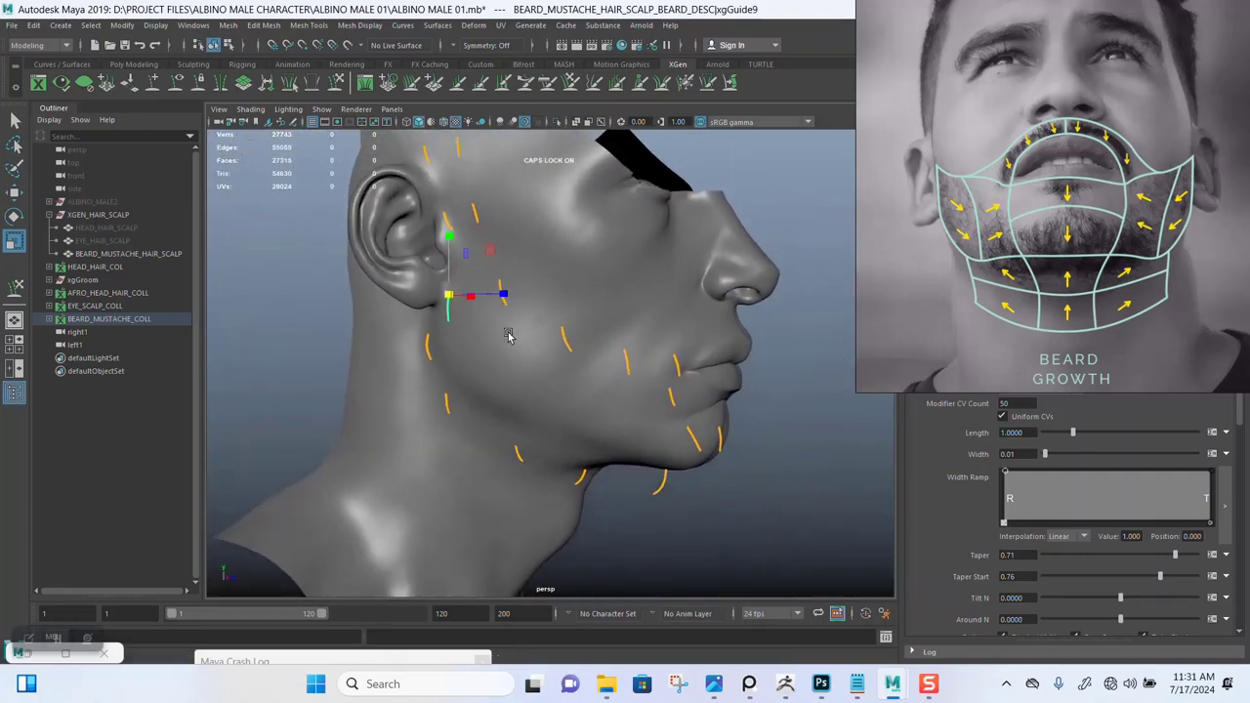
pyautogui.moveTo(507, 336)
pyautogui.keyDown('alt'); pyautogui.mouseDown()
pyautogui.moveTo(449, 345)
pyautogui.moveTo(531, 341)
pyautogui.mouseUp(); pyautogui.keyUp('alt')
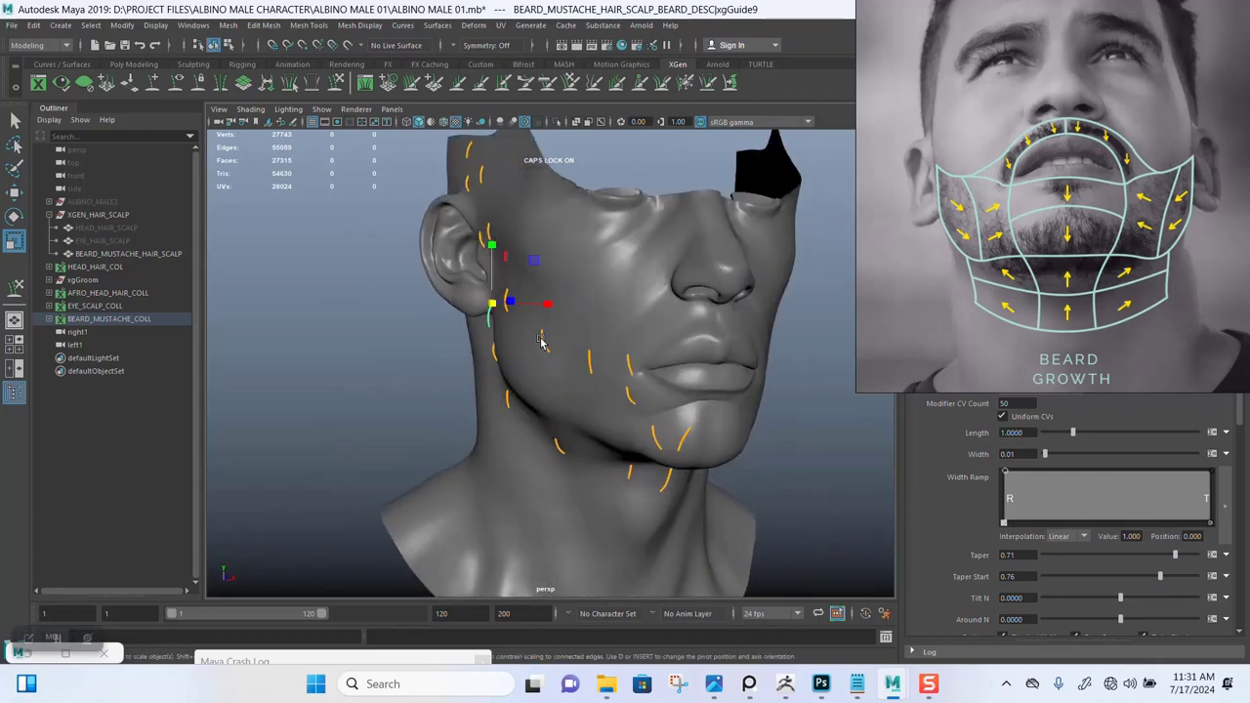
pyautogui.keyDown('alt'); pyautogui.moveTo(540, 339); pyautogui.dragTo(517, 431, button='middle'); pyautogui.keyUp('alt')
pyautogui.scroll(4, 541, 447)
pyautogui.keyDown('alt'); pyautogui.moveTo(536, 419); pyautogui.dragTo(504, 406); pyautogui.keyUp('alt')
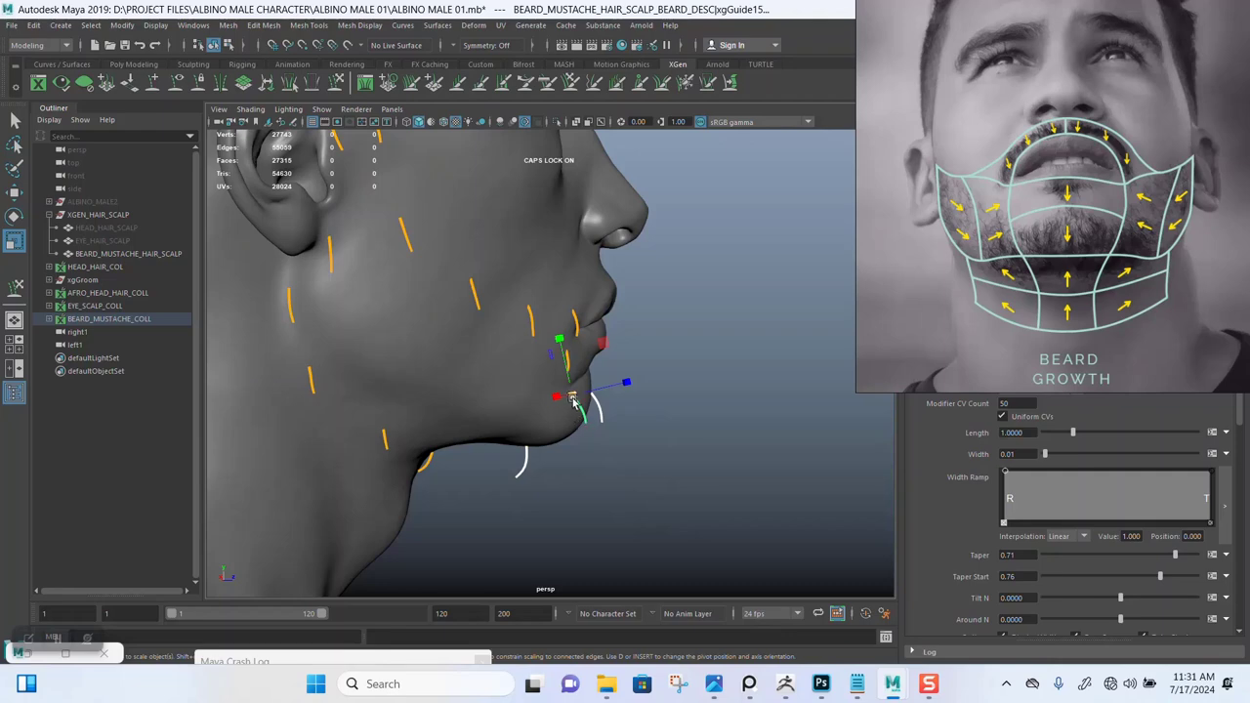
pyautogui.click(564, 479)
pyautogui.press('q')
pyautogui.hotkey('ctrl', 's')
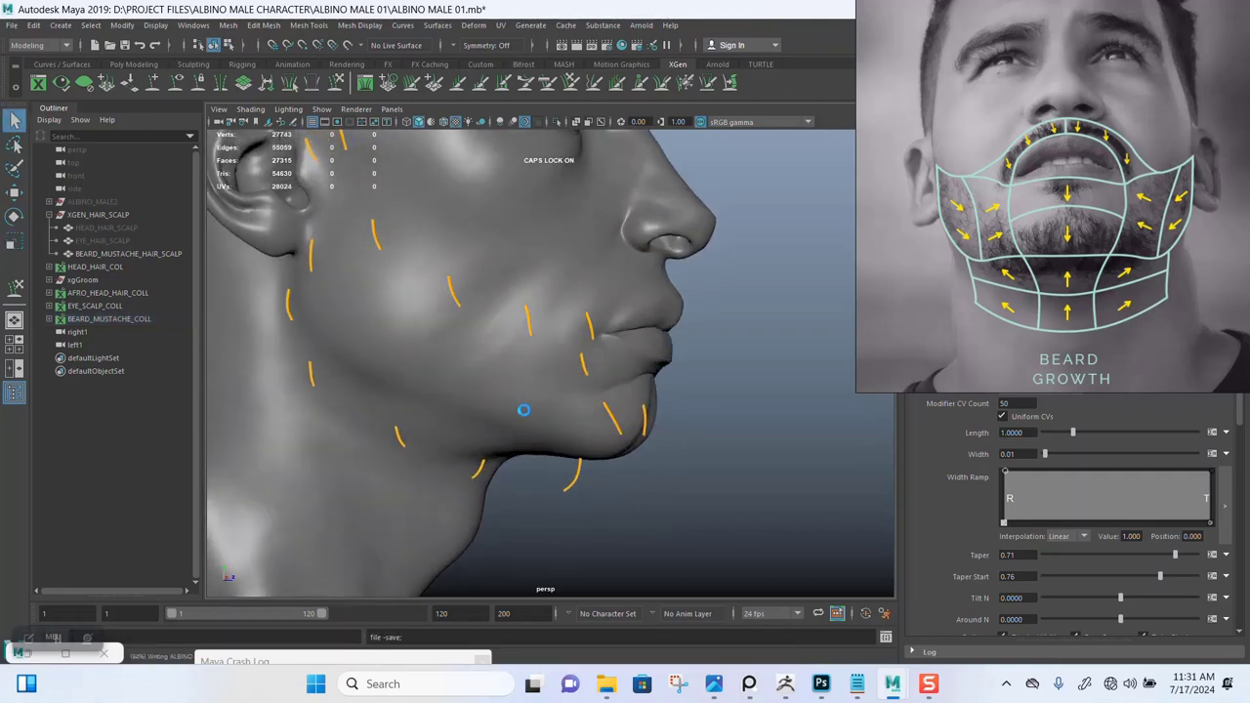
# Step: Select the guides around the earlobe, rotate them slightly to lie along the skin and deselect them
pyautogui.press('r')
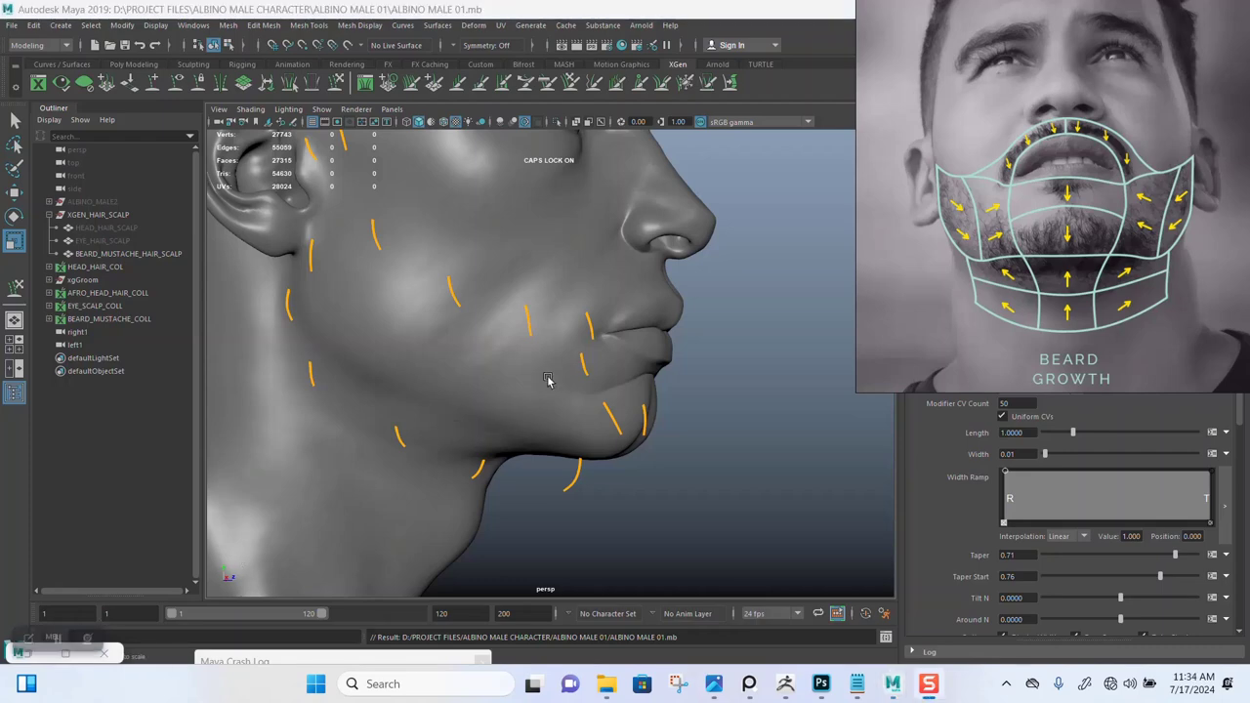
pyautogui.keyDown('alt'); pyautogui.moveTo(689, 394); pyautogui.dragTo(649, 314); pyautogui.keyUp('alt')
pyautogui.keyDown('alt'); pyautogui.moveTo(656, 271); pyautogui.dragTo(636, 273); pyautogui.keyUp('alt')
pyautogui.click(641, 272)
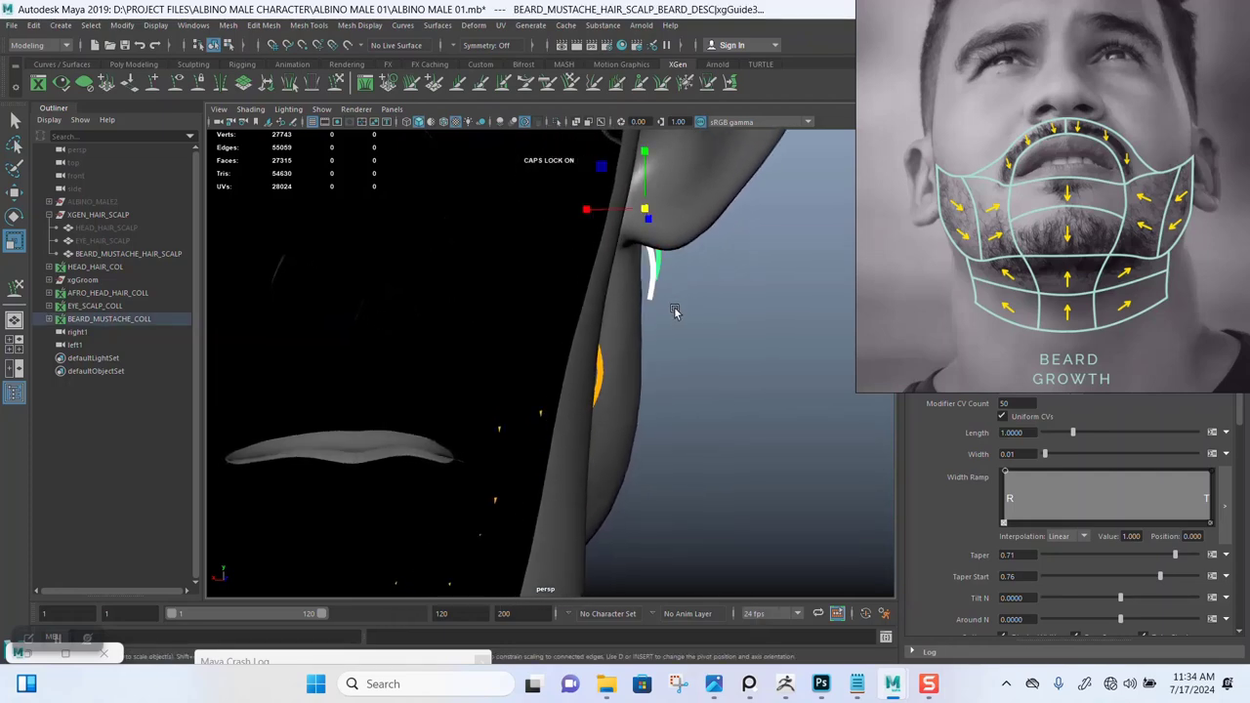
pyautogui.press('e')
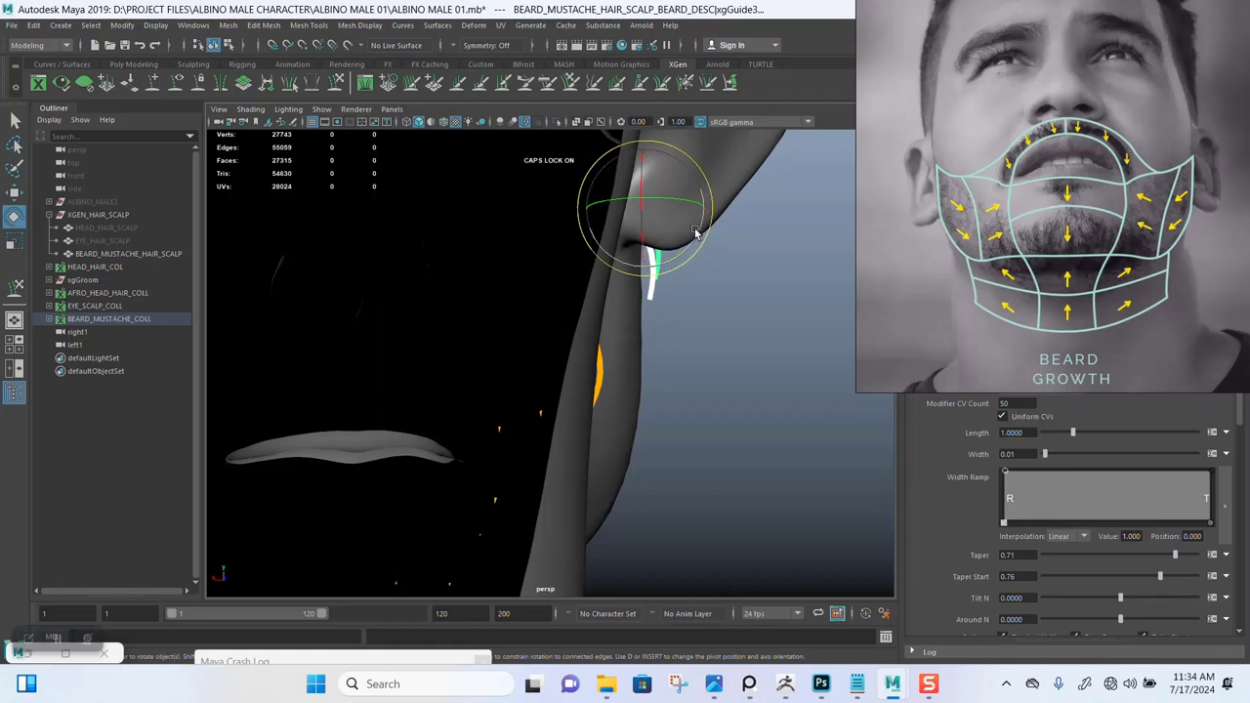
pyautogui.moveTo(695, 233); pyautogui.dragTo(691, 242)
pyautogui.keyDown('alt'); pyautogui.moveTo(717, 319); pyautogui.dragTo(458, 327); pyautogui.keyUp('alt')
pyautogui.press('q')
pyautogui.click(391, 381)
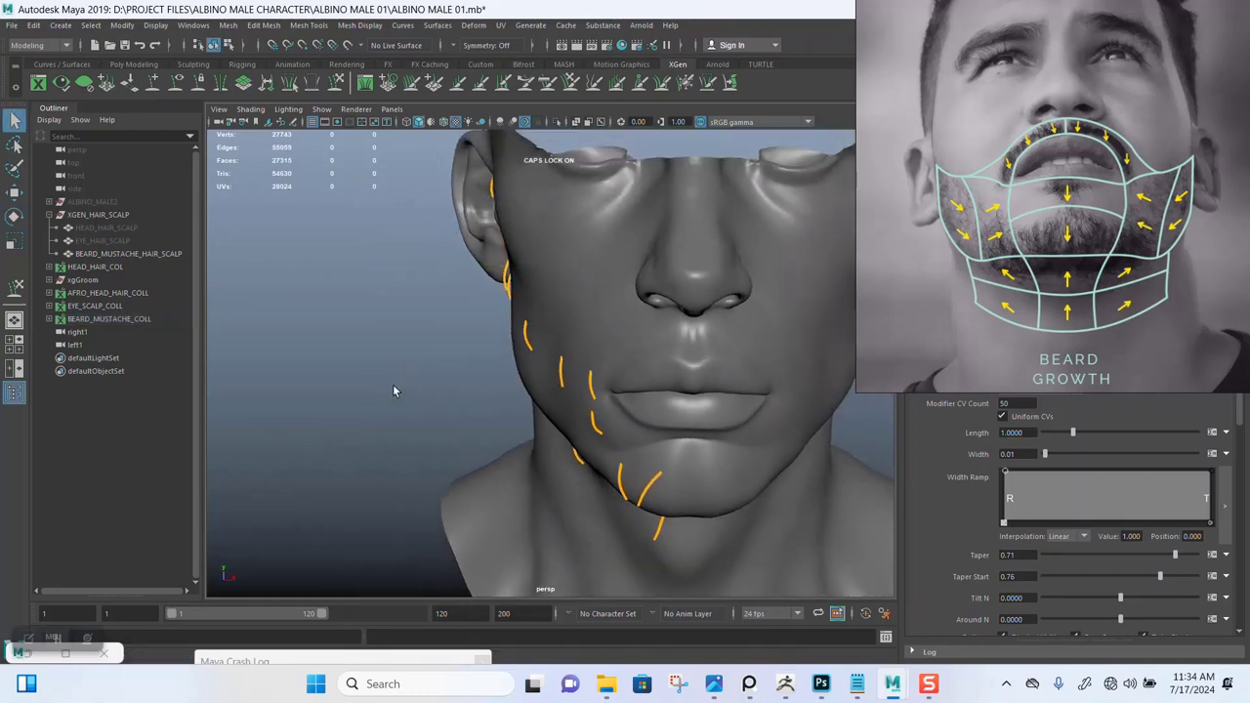
# Step: Add new guides between the existing ones on the sideburn, in front of the ear and beside the earlobe
pyautogui.keyDown('alt'); pyautogui.moveTo(392, 384); pyautogui.dragTo(325, 244); pyautogui.keyUp('alt')
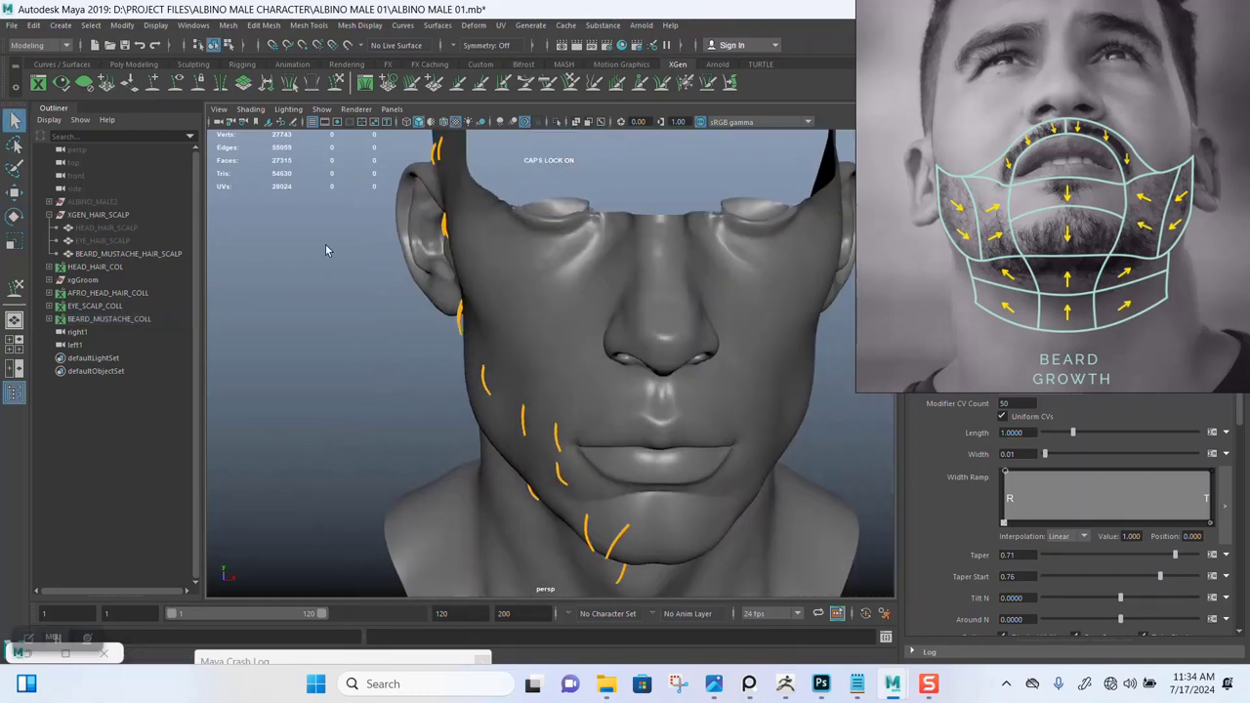
pyautogui.click(153, 84)
pyautogui.keyDown('alt'); pyautogui.moveTo(491, 294); pyautogui.dragTo(441, 283); pyautogui.keyUp('alt')
pyautogui.scroll(3, 478, 270)
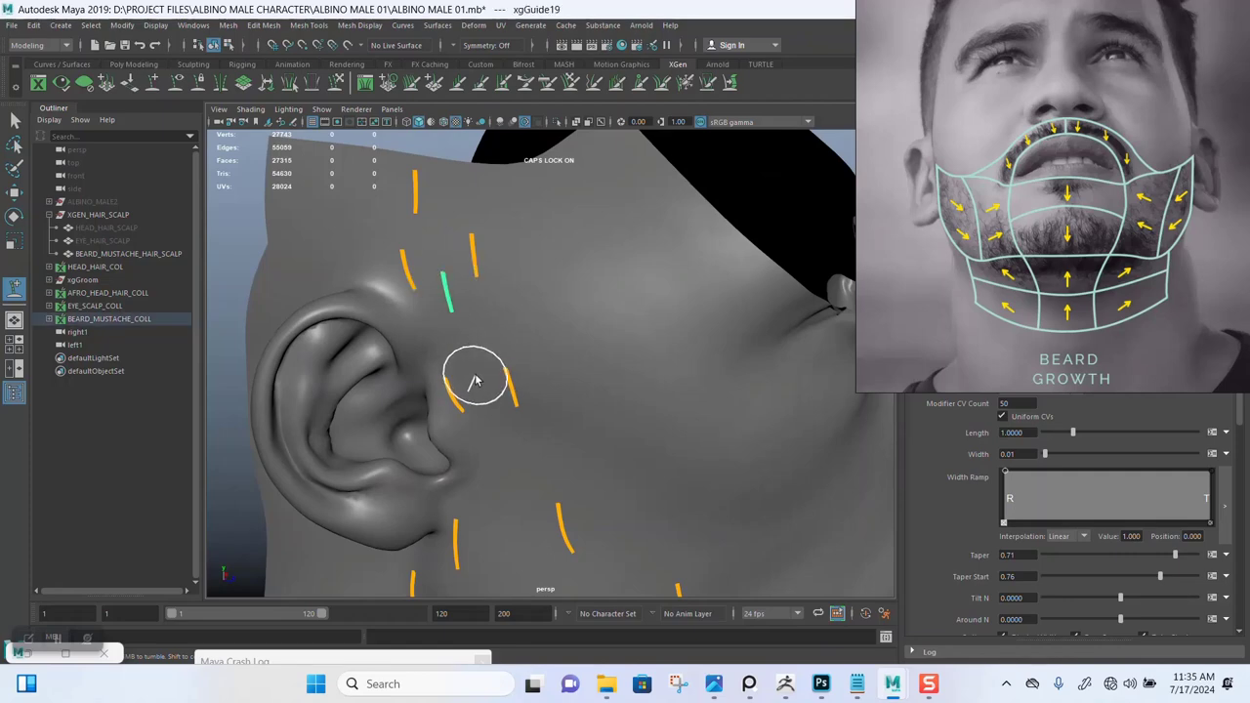
pyautogui.keyDown('alt'); pyautogui.moveTo(496, 394); pyautogui.dragTo(530, 321); pyautogui.keyUp('alt')
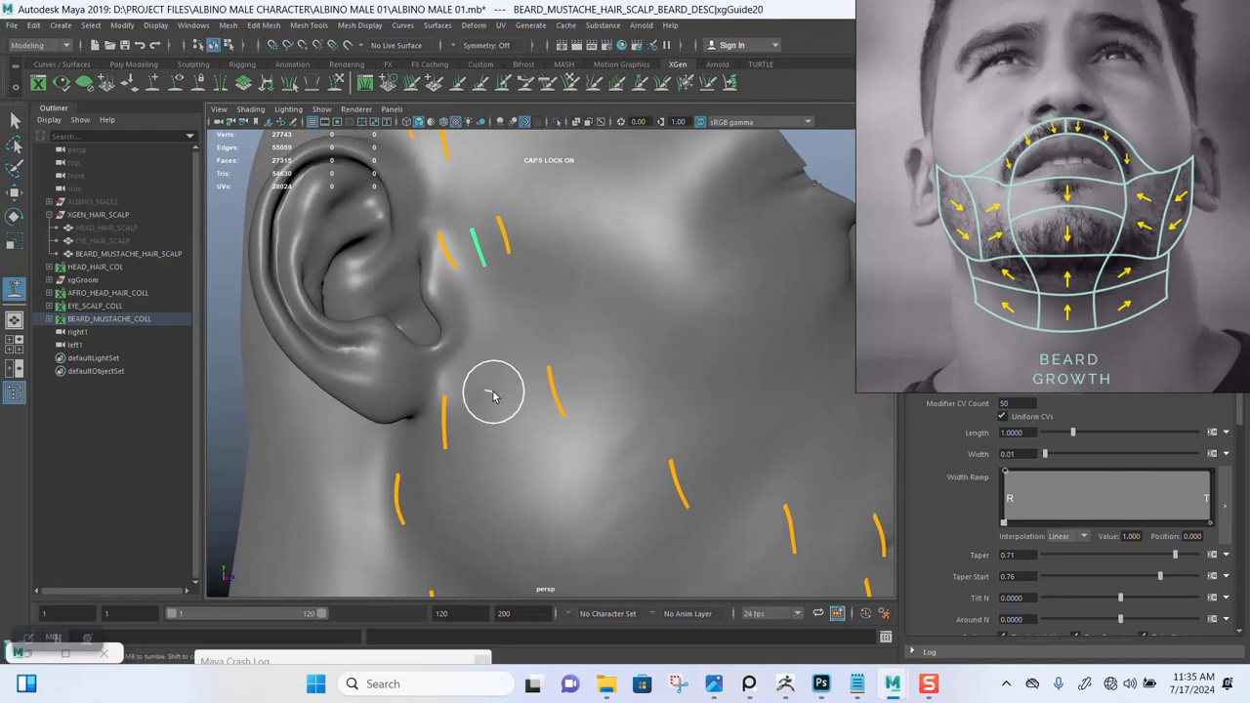
pyautogui.moveTo(563, 377)
pyautogui.keyDown('alt'); pyautogui.mouseDown()
pyautogui.moveTo(577, 404)
pyautogui.moveTo(536, 377)
pyautogui.moveTo(532, 289)
pyautogui.moveTo(504, 345)
pyautogui.mouseUp(); pyautogui.keyUp('alt')
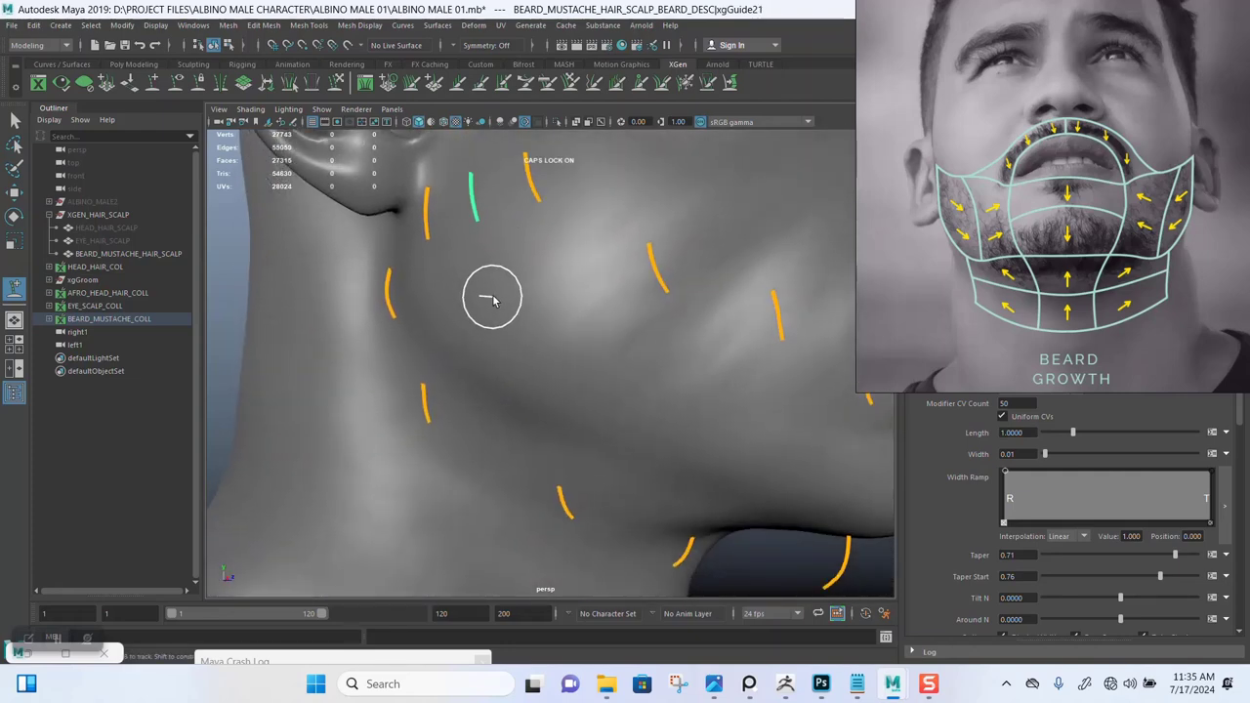
# Step: Add guides filling the gaps across the lower cheek and along the rear jawline
pyautogui.click(572, 288)
pyautogui.keyDown('alt'); pyautogui.moveTo(543, 396); pyautogui.dragTo(527, 290); pyautogui.keyUp('alt')
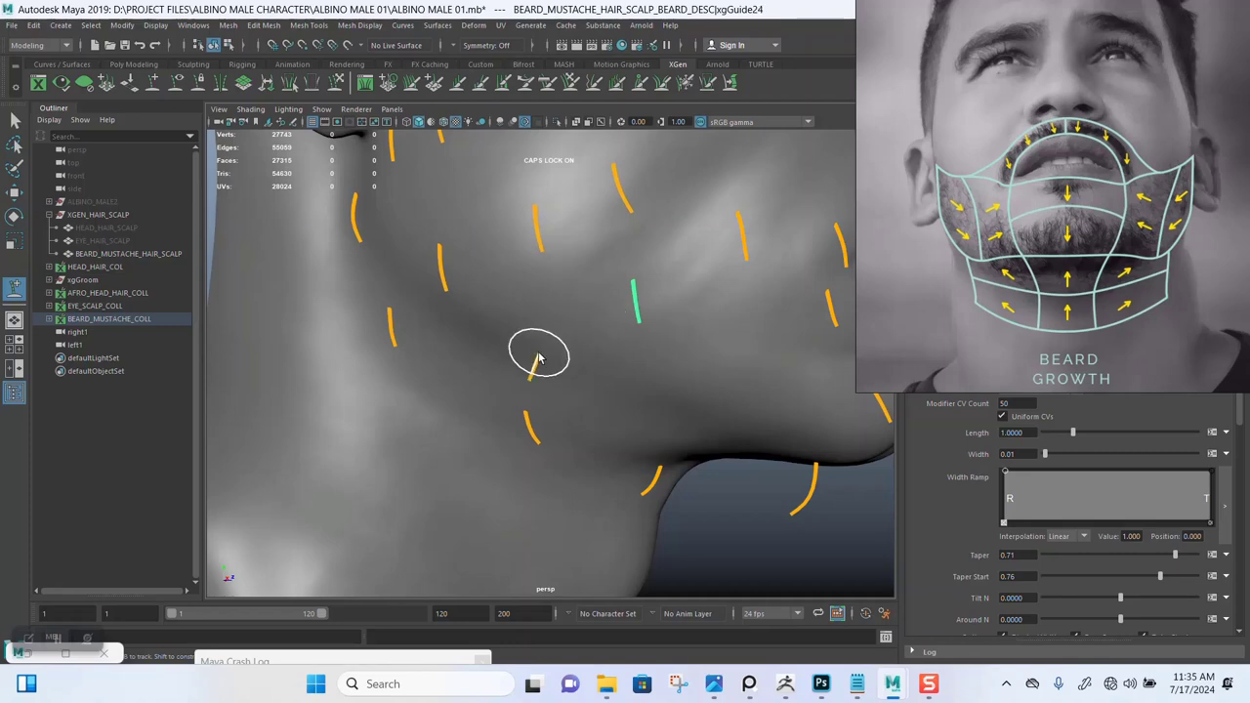
pyautogui.keyDown('alt'); pyautogui.moveTo(538, 354); pyautogui.dragTo(513, 316); pyautogui.keyUp('alt')
pyautogui.click(540, 293)
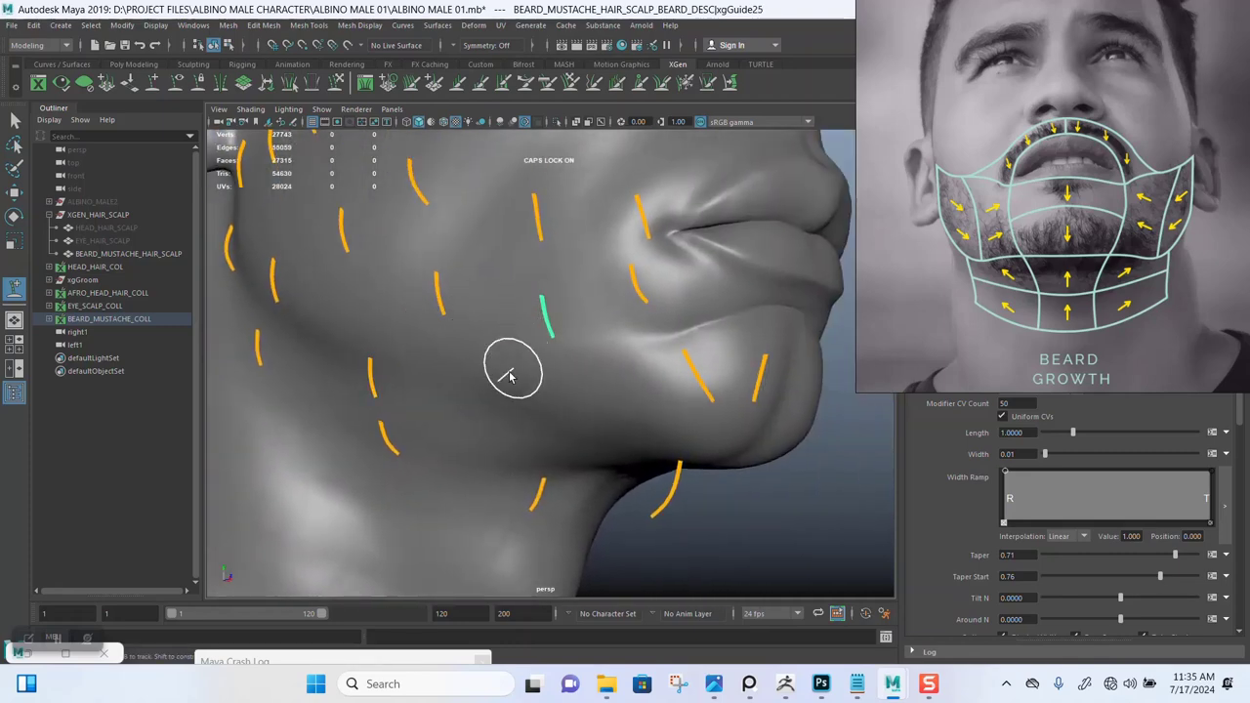
# Step: Add more guides along the front jawline and underneath the chin
pyautogui.moveTo(527, 395)
pyautogui.keyDown('alt'); pyautogui.mouseDown()
pyautogui.moveTo(594, 357)
pyautogui.moveTo(577, 361)
pyautogui.moveTo(594, 344)
pyautogui.moveTo(635, 371)
pyautogui.moveTo(586, 377)
pyautogui.mouseUp(); pyautogui.keyUp('alt')
pyautogui.click(594, 412)
pyautogui.click(652, 428)
pyautogui.moveTo(652, 428)
pyautogui.keyDown('alt'); pyautogui.mouseDown()
pyautogui.moveTo(692, 357)
pyautogui.moveTo(664, 355)
pyautogui.moveTo(670, 321)
pyautogui.moveTo(600, 251)
pyautogui.moveTo(577, 351)
pyautogui.moveTo(616, 365)
pyautogui.moveTo(596, 357)
pyautogui.moveTo(540, 400)
pyautogui.moveTo(488, 371)
pyautogui.moveTo(586, 332)
pyautogui.moveTo(611, 365)
pyautogui.moveTo(589, 353)
pyautogui.mouseUp(); pyautogui.keyUp('alt')
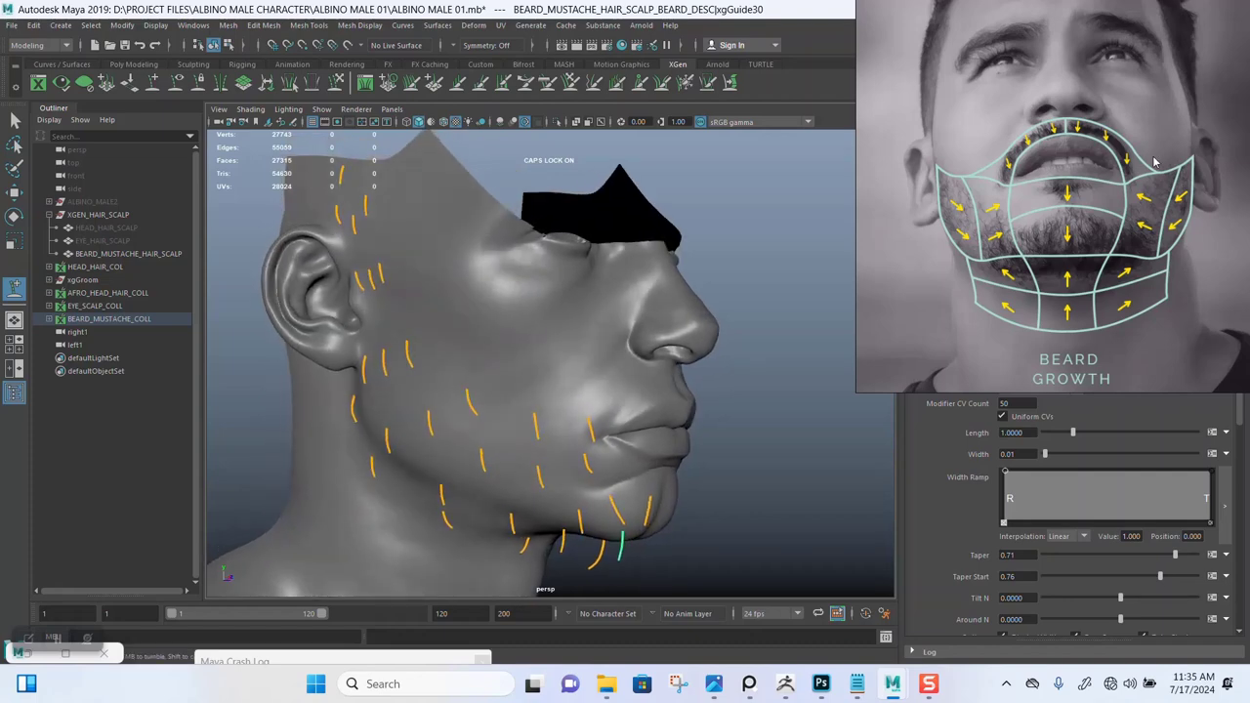
# Step: Switch to the reference board and frame the portrait of the bearded albino man to examine his beard
pyautogui.scroll(-5, 1153, 161)
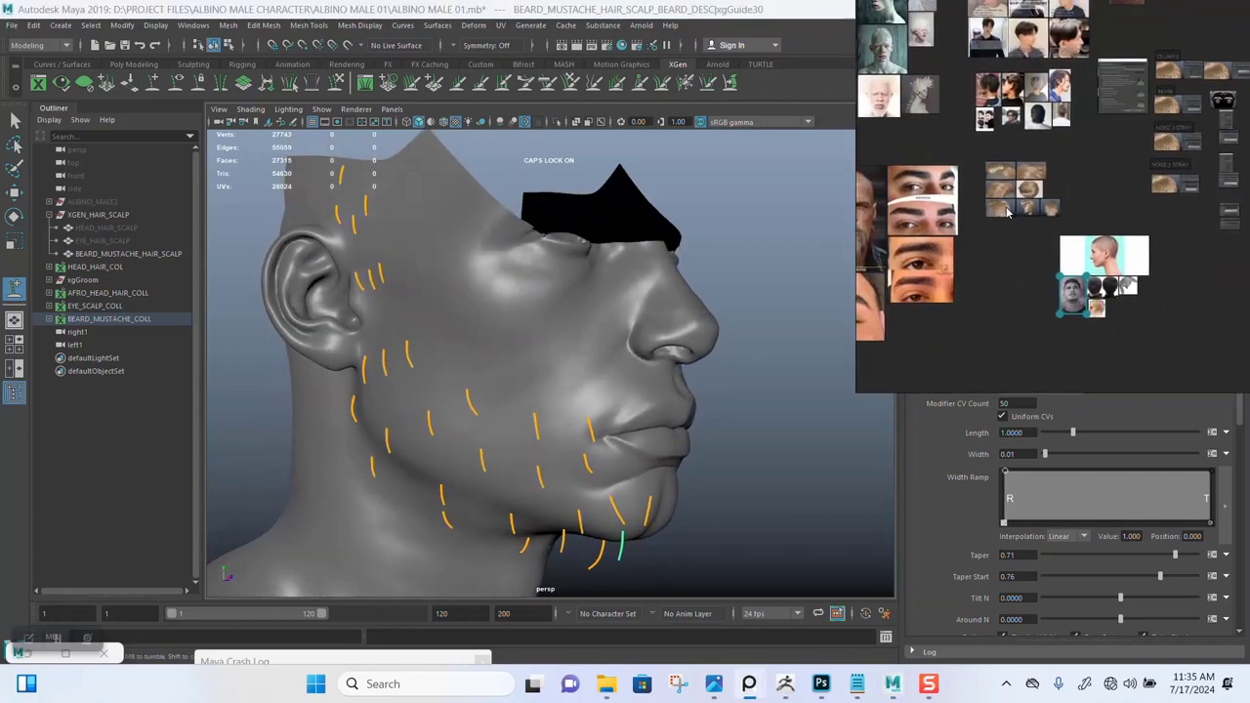
pyautogui.moveTo(1006, 208)
pyautogui.mouseDown(button='middle')
pyautogui.moveTo(1011, 240)
pyautogui.moveTo(1001, 211)
pyautogui.moveTo(1011, 221)
pyautogui.mouseUp(button='middle')
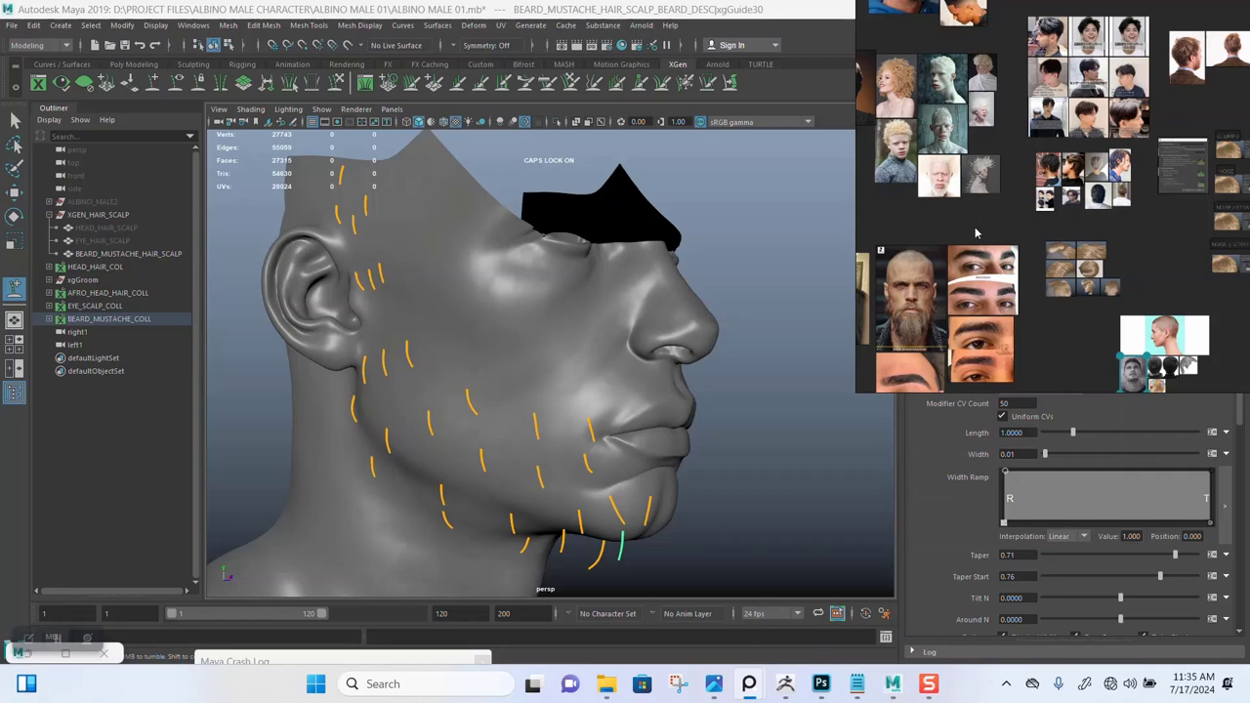
pyautogui.moveTo(975, 233); pyautogui.dragTo(1017, 194, button='middle')
pyautogui.scroll(8, 1011, 191)
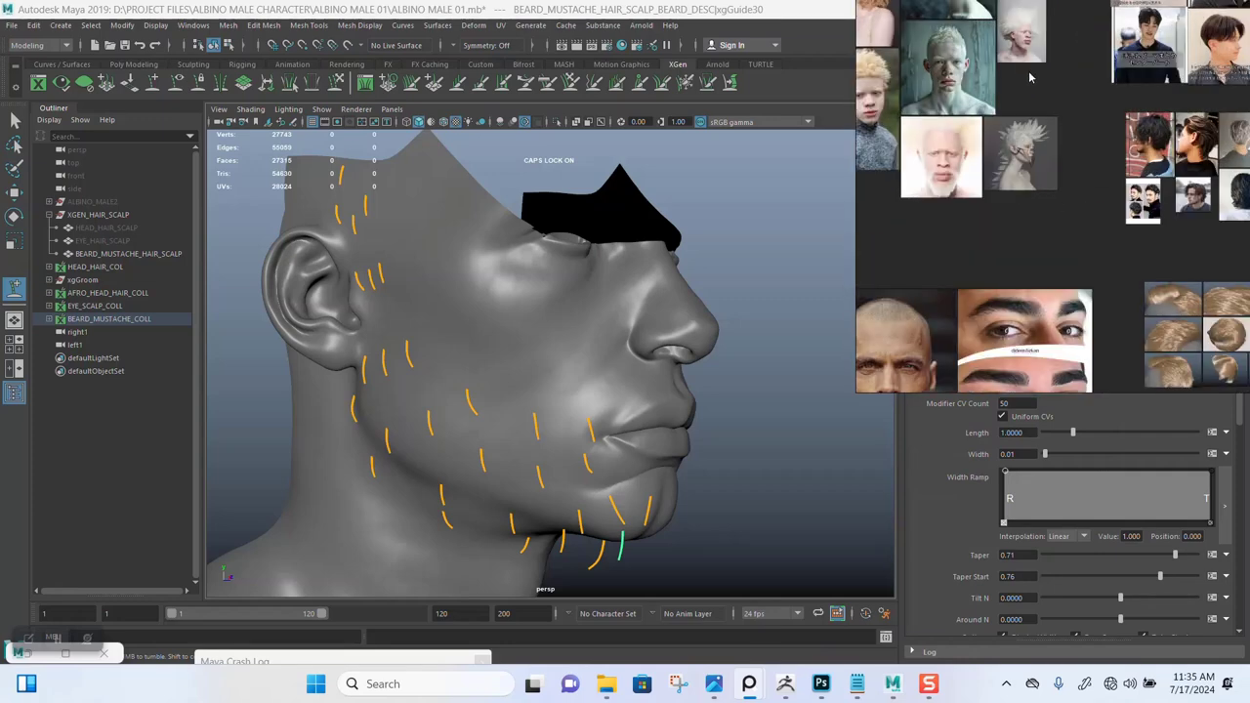
pyautogui.scroll(6, 1025, 210)
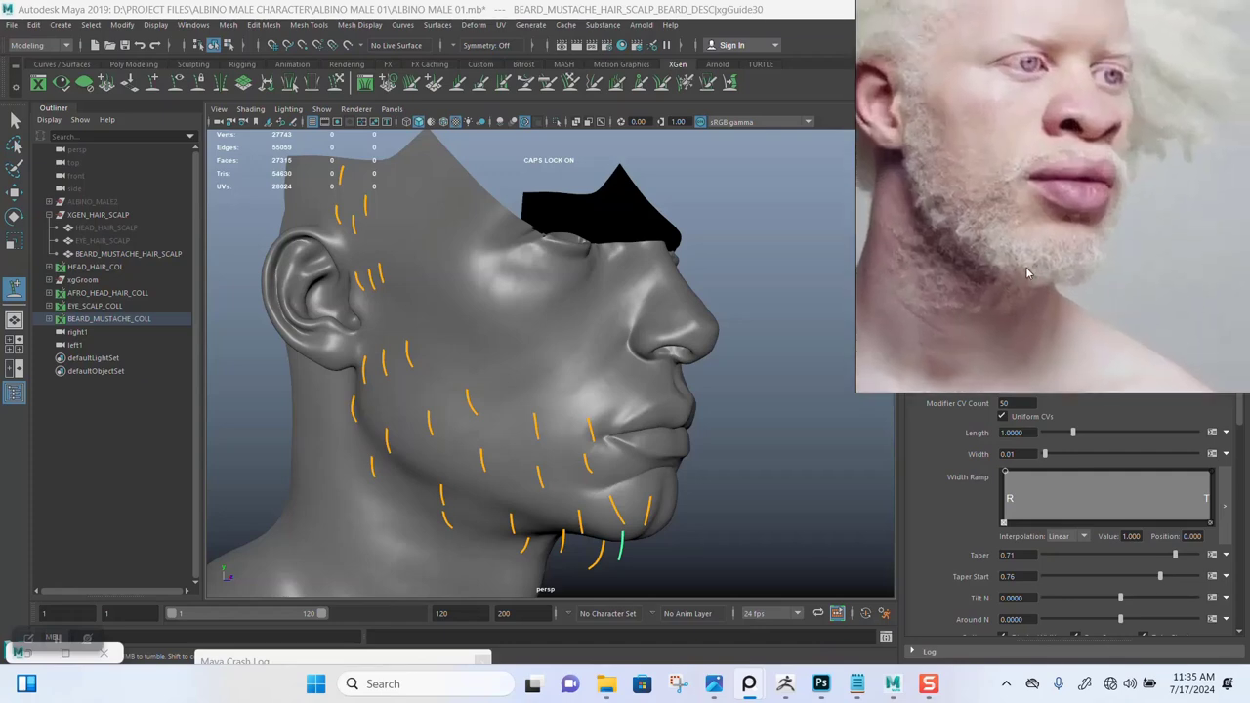
# Step: Sculpt the guide underneath the chin so that its tip bends down toward the throat
pyautogui.keyDown('alt'); pyautogui.moveTo(465, 442); pyautogui.dragTo(522, 427); pyautogui.keyUp('alt')
pyautogui.scroll(3, 531, 474)
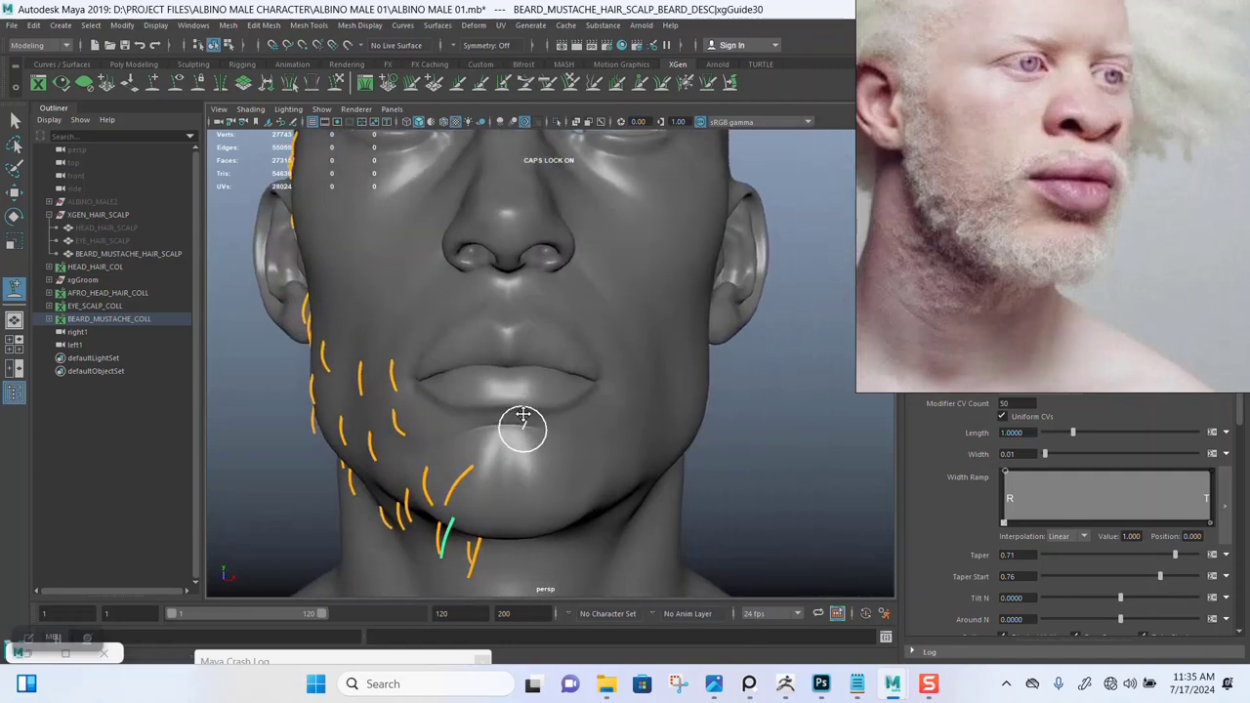
pyautogui.scroll(2, 505, 498)
pyautogui.keyDown('alt'); pyautogui.moveTo(502, 500); pyautogui.dragTo(430, 540); pyautogui.keyUp('alt')
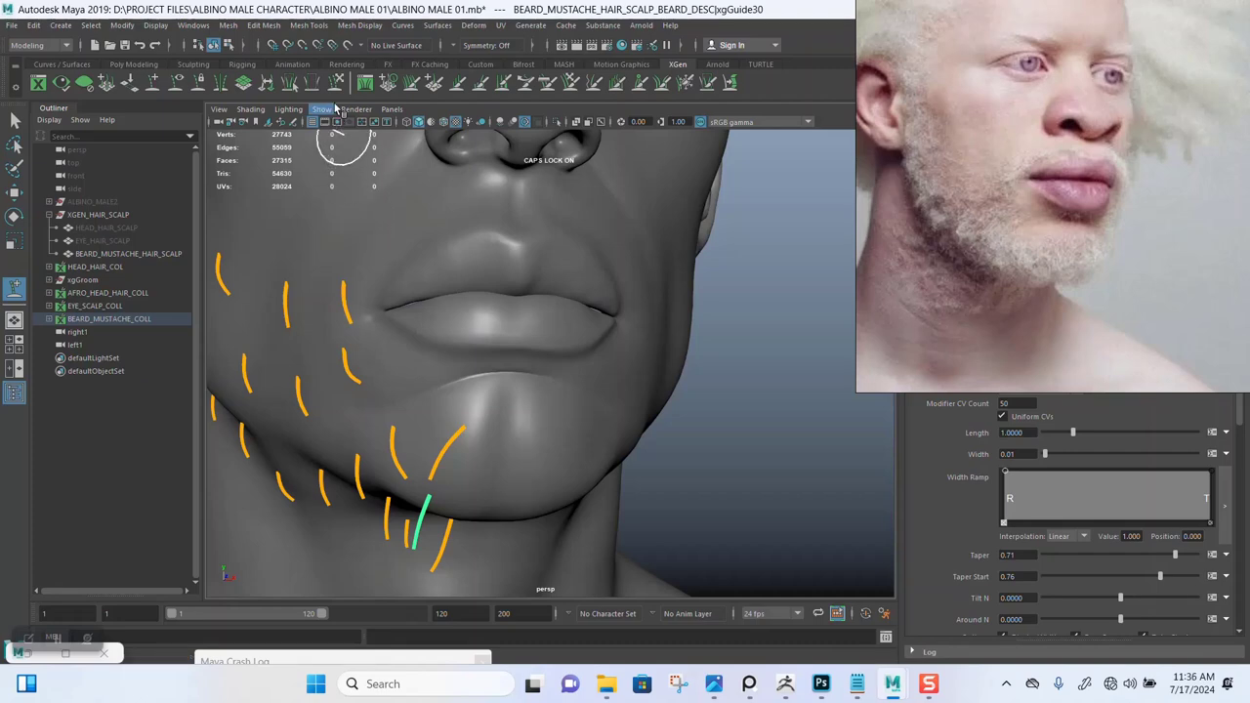
pyautogui.keyDown('alt'); pyautogui.moveTo(449, 345); pyautogui.dragTo(460, 355); pyautogui.keyUp('alt')
pyautogui.keyDown('alt'); pyautogui.moveTo(449, 502); pyautogui.dragTo(431, 423, button='middle'); pyautogui.keyUp('alt')
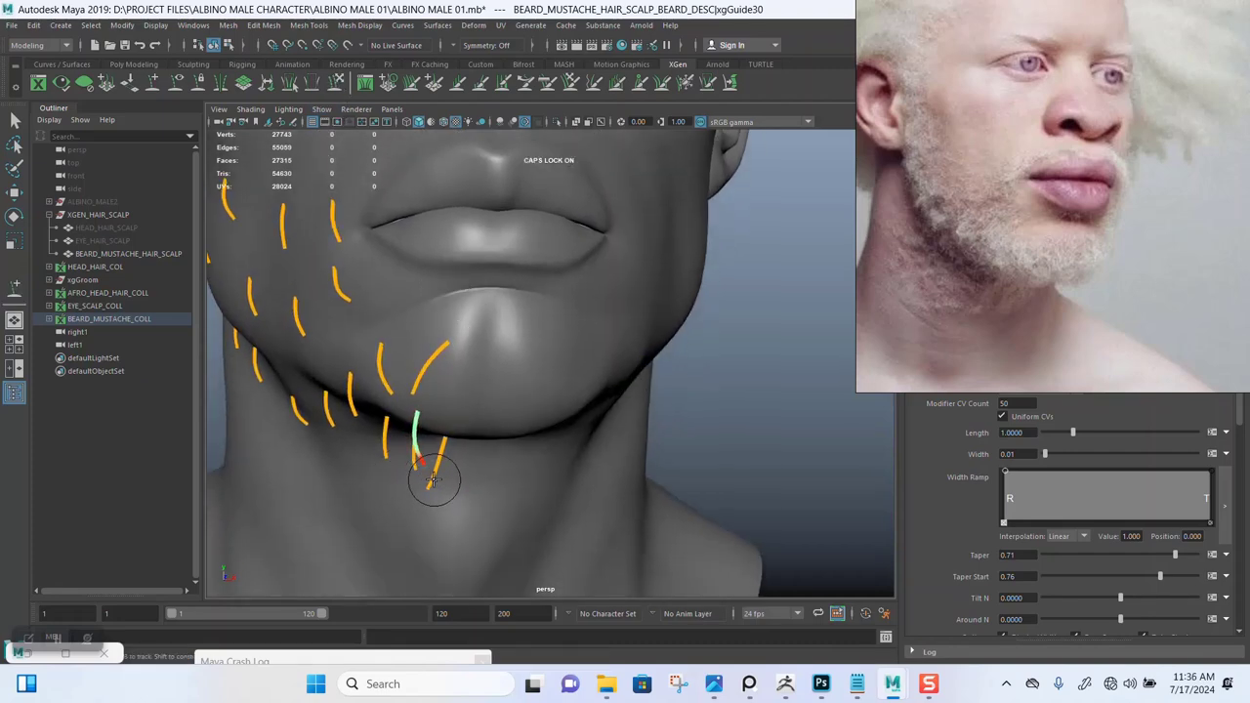
pyautogui.press('w')
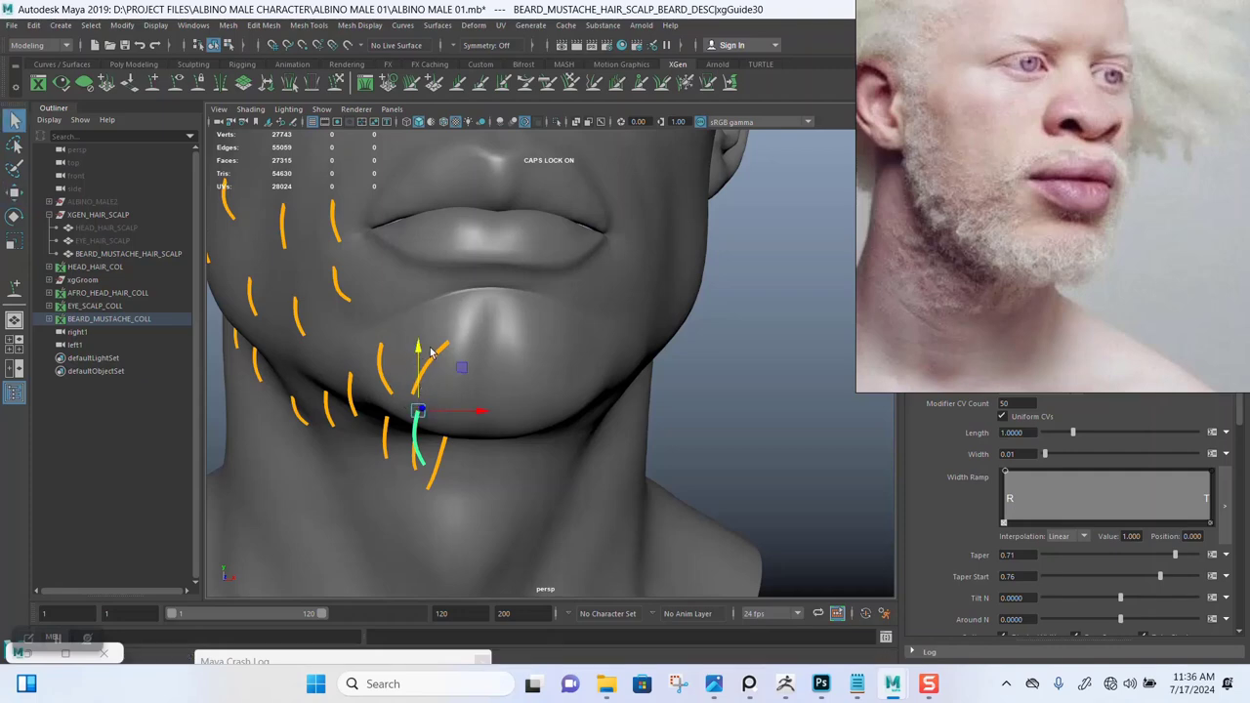
# Step: Sculpt the guide on the front of the chin so that it hangs downward along the chin
pyautogui.moveTo(470, 390)
pyautogui.keyDown('alt'); pyautogui.mouseDown()
pyautogui.moveTo(463, 355)
pyautogui.moveTo(538, 371)
pyautogui.moveTo(469, 388)
pyautogui.mouseUp(); pyautogui.keyUp('alt')
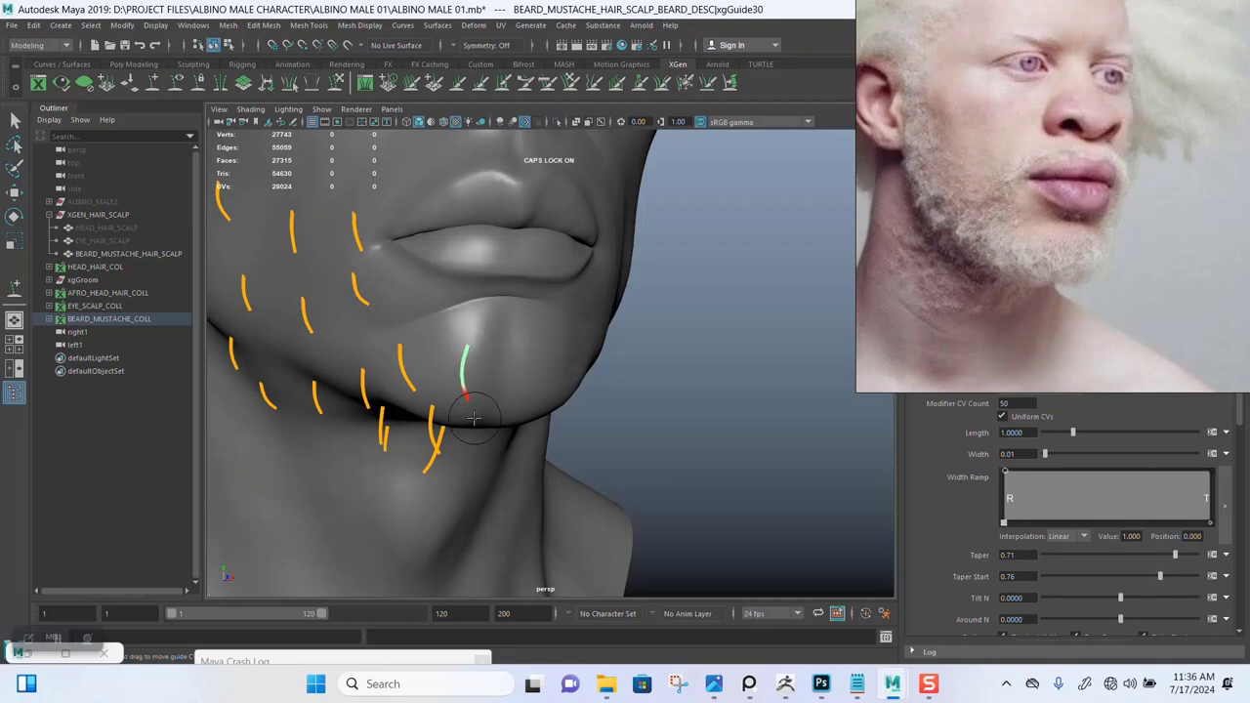
pyautogui.keyDown('alt'); pyautogui.moveTo(472, 417); pyautogui.dragTo(502, 362); pyautogui.keyUp('alt')
pyautogui.keyDown('alt'); pyautogui.moveTo(501, 363); pyautogui.dragTo(492, 332, button='middle'); pyautogui.keyUp('alt')
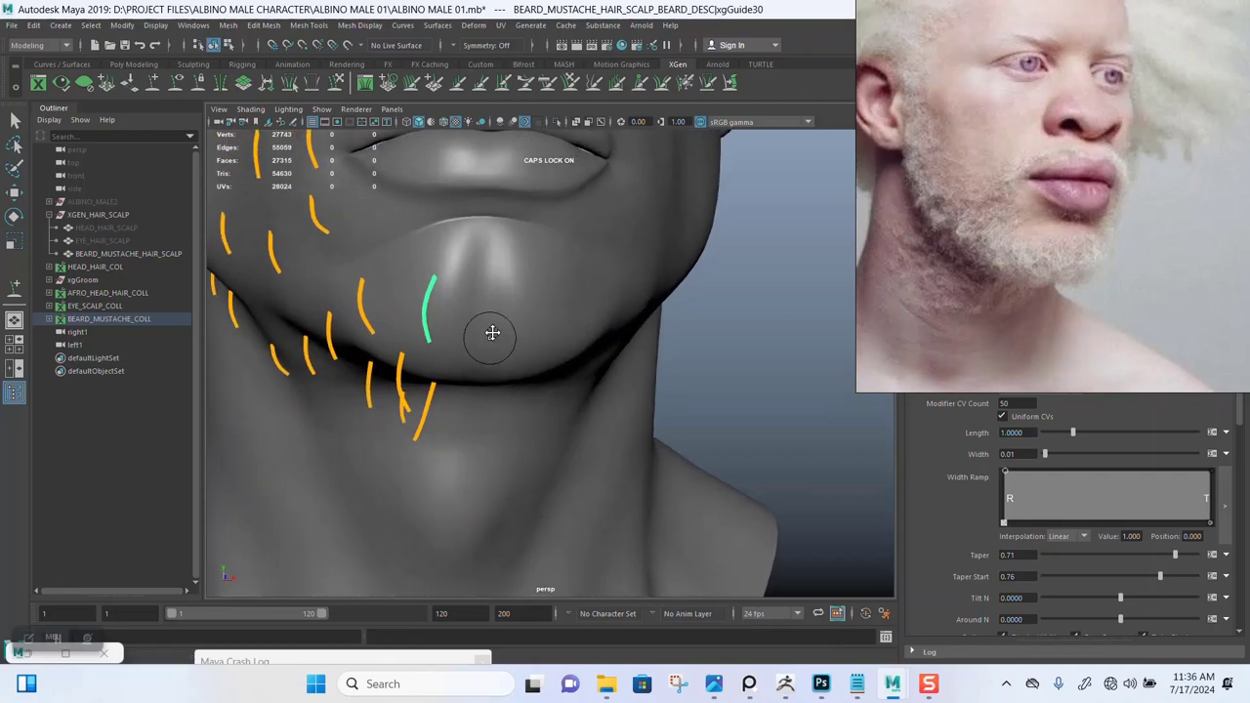
pyautogui.moveTo(492, 333)
pyautogui.keyDown('alt'); pyautogui.mouseDown()
pyautogui.moveTo(496, 361)
pyautogui.moveTo(469, 280)
pyautogui.moveTo(497, 357)
pyautogui.moveTo(484, 386)
pyautogui.moveTo(472, 329)
pyautogui.mouseUp(); pyautogui.keyUp('alt')
pyautogui.moveTo(690, 346)
pyautogui.keyDown('alt'); pyautogui.mouseDown(button='right')
pyautogui.moveTo(699, 309)
pyautogui.moveTo(691, 319)
pyautogui.mouseUp(button='right'); pyautogui.keyUp('alt')
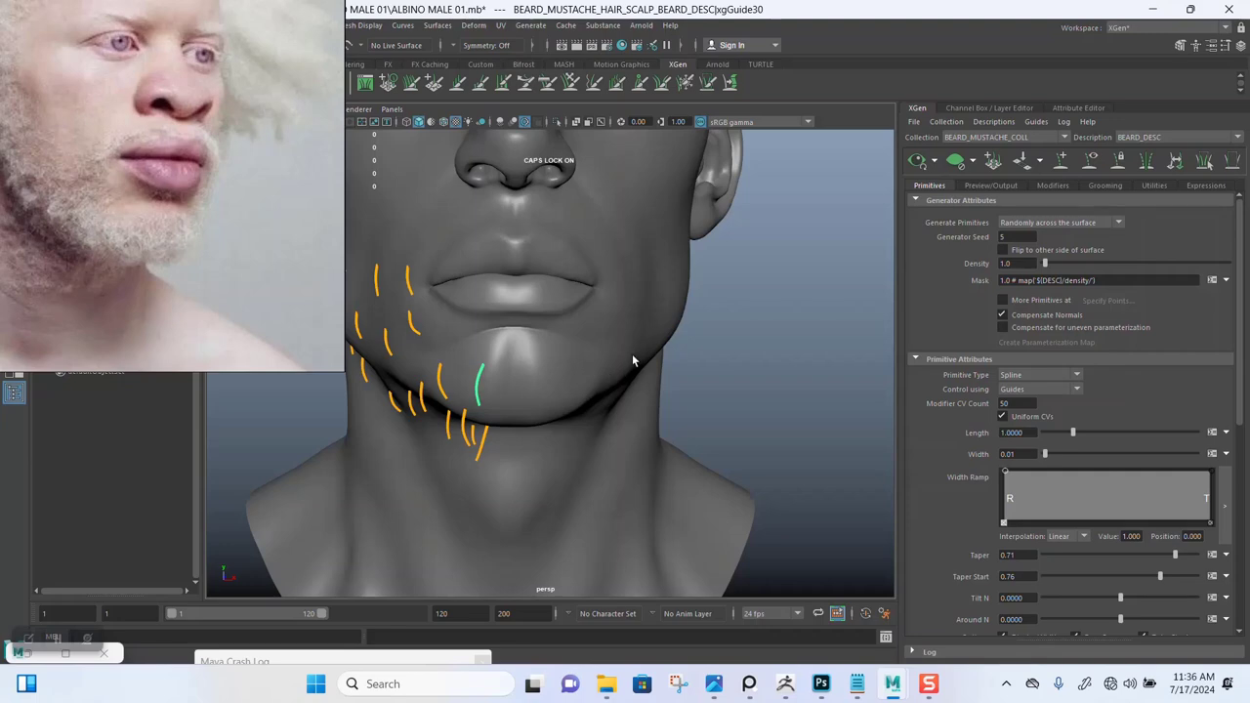
# Step: Set the beard description's density to 14.095 and access the preview update options
pyautogui.keyDown('alt'); pyautogui.moveTo(631, 361); pyautogui.dragTo(701, 347); pyautogui.keyUp('alt')
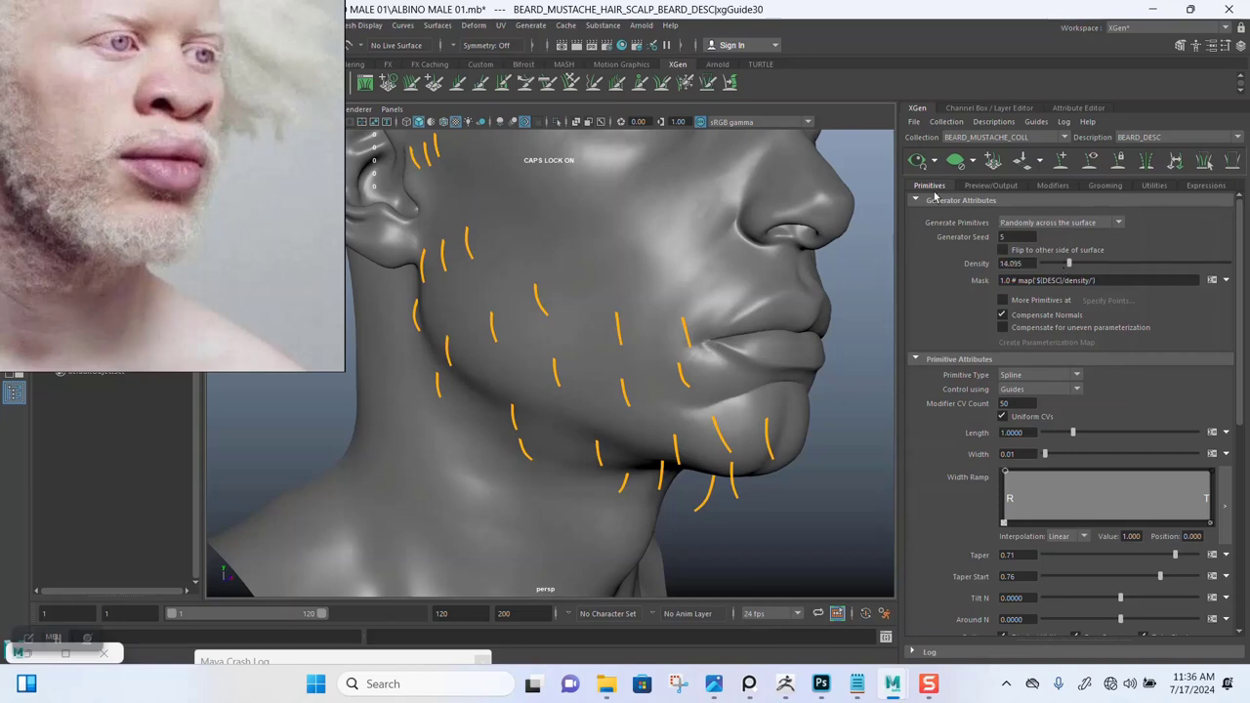
pyautogui.click(934, 159)
pyautogui.click(933, 162)
pyautogui.keyDown('alt'); pyautogui.moveTo(641, 399); pyautogui.dragTo(630, 286); pyautogui.keyUp('alt')
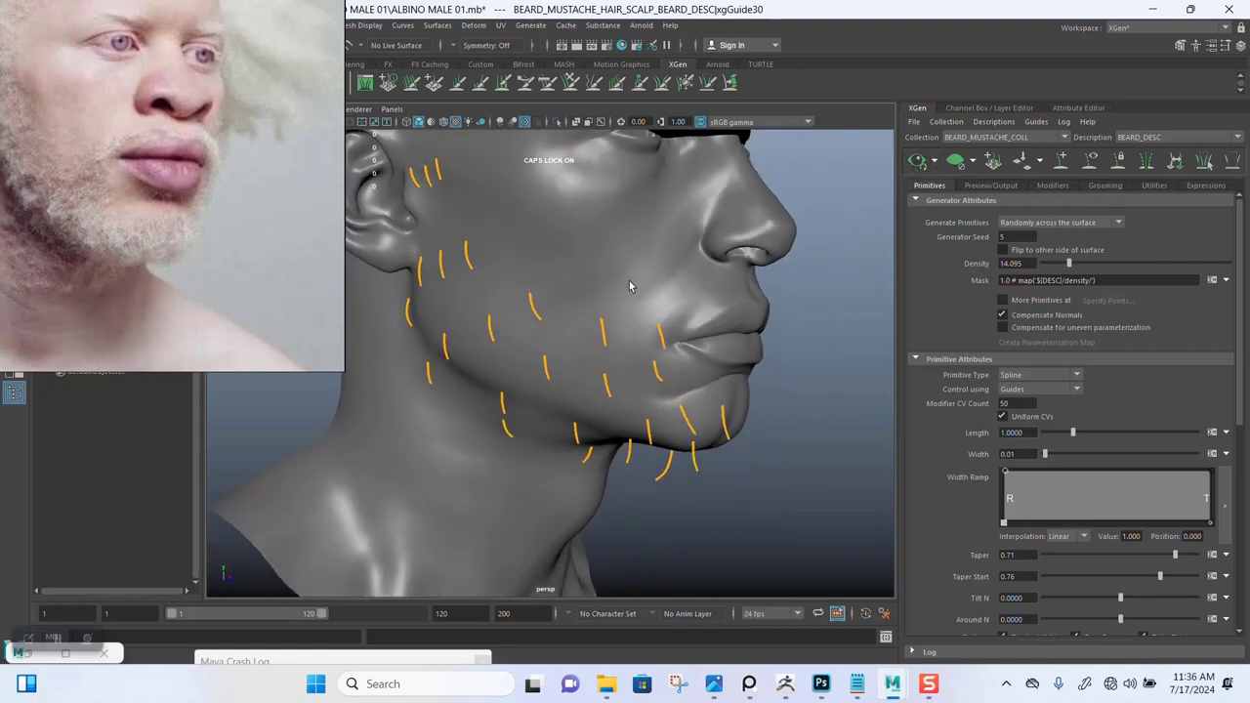
# Step: Examine the spacing of the beard guides over the cheek, jawline and chin from the side and three-quarter views
pyautogui.click(635, 335)
pyautogui.keyDown('alt'); pyautogui.moveTo(634, 334); pyautogui.dragTo(663, 338); pyautogui.keyUp('alt')
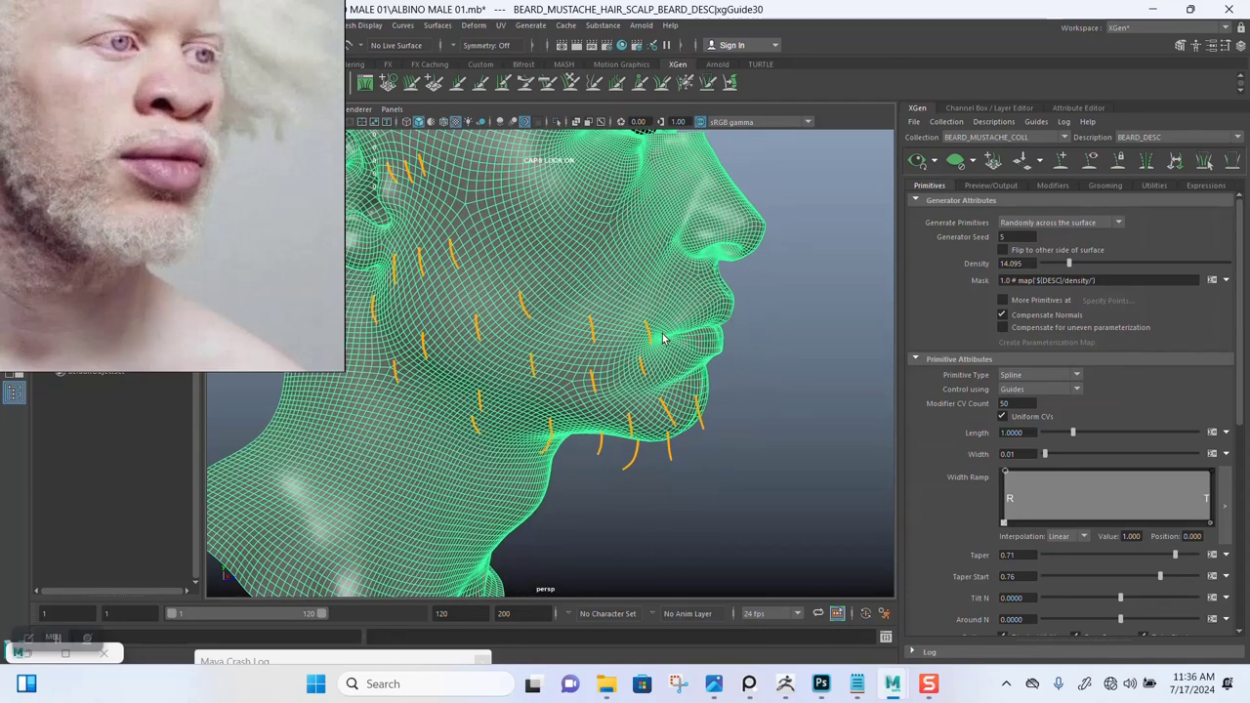
pyautogui.click(760, 340)
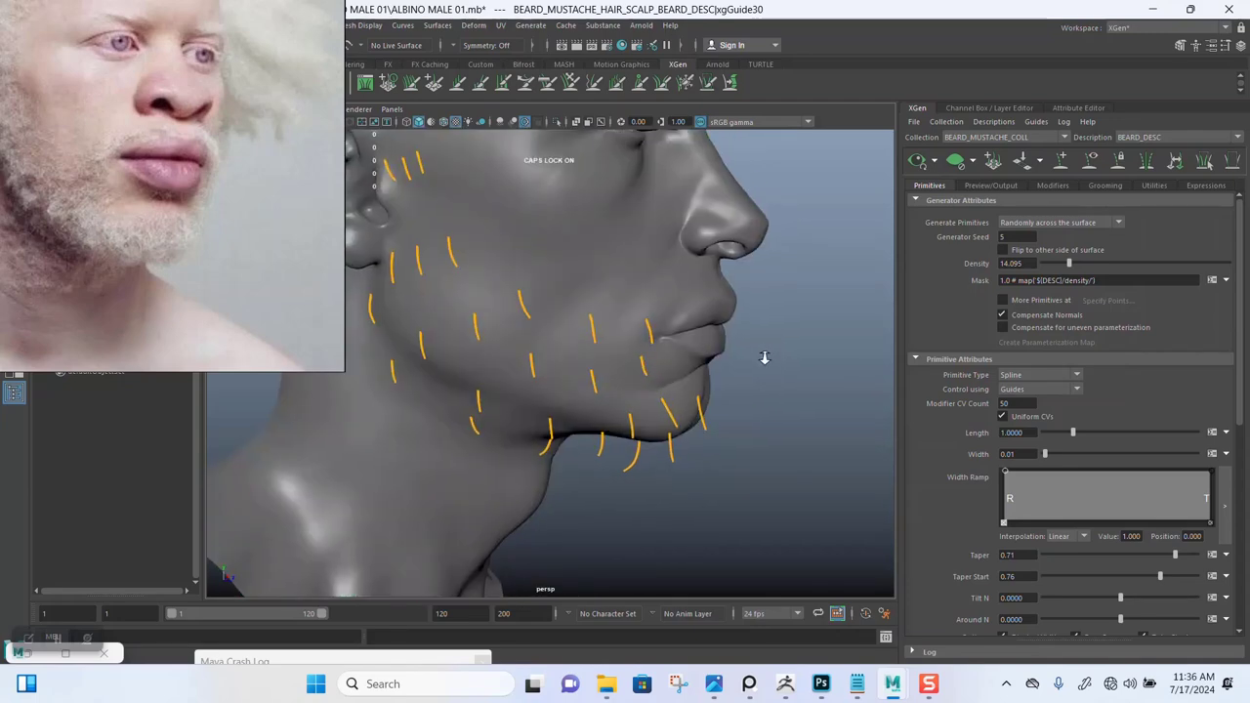
pyautogui.keyDown('alt'); pyautogui.moveTo(761, 352); pyautogui.dragTo(759, 404, button='right'); pyautogui.keyUp('alt')
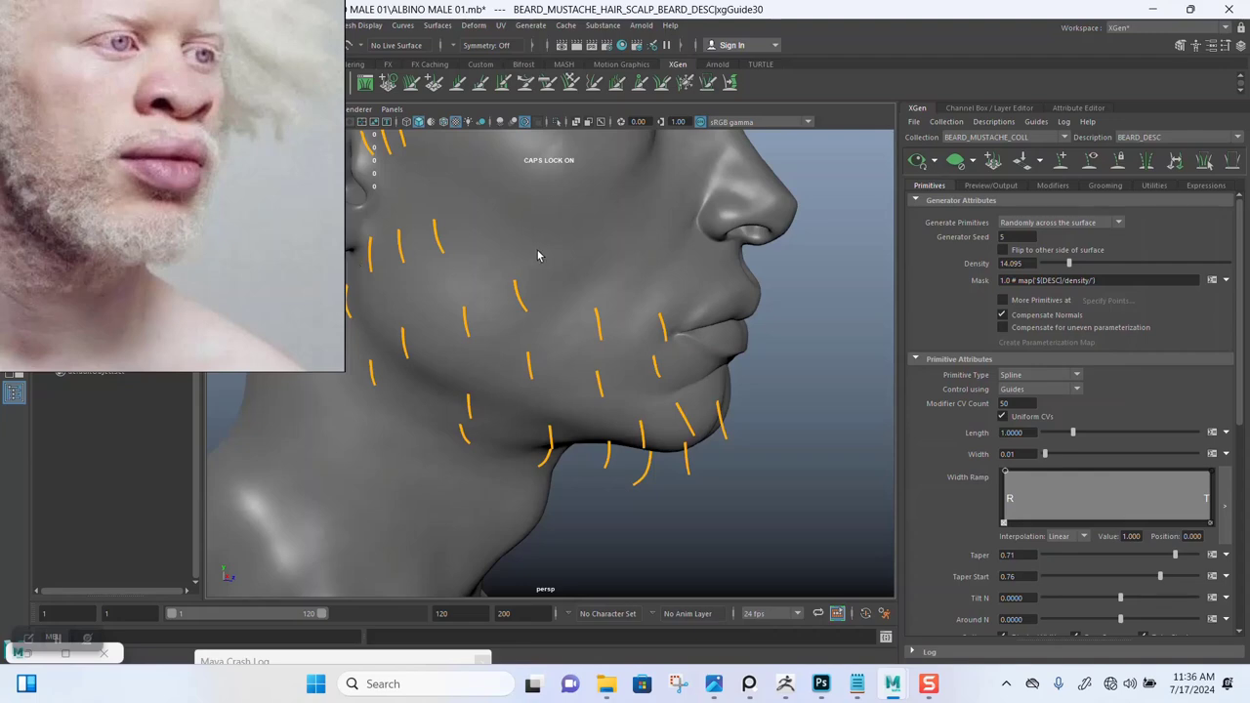
pyautogui.scroll(3, 537, 255)
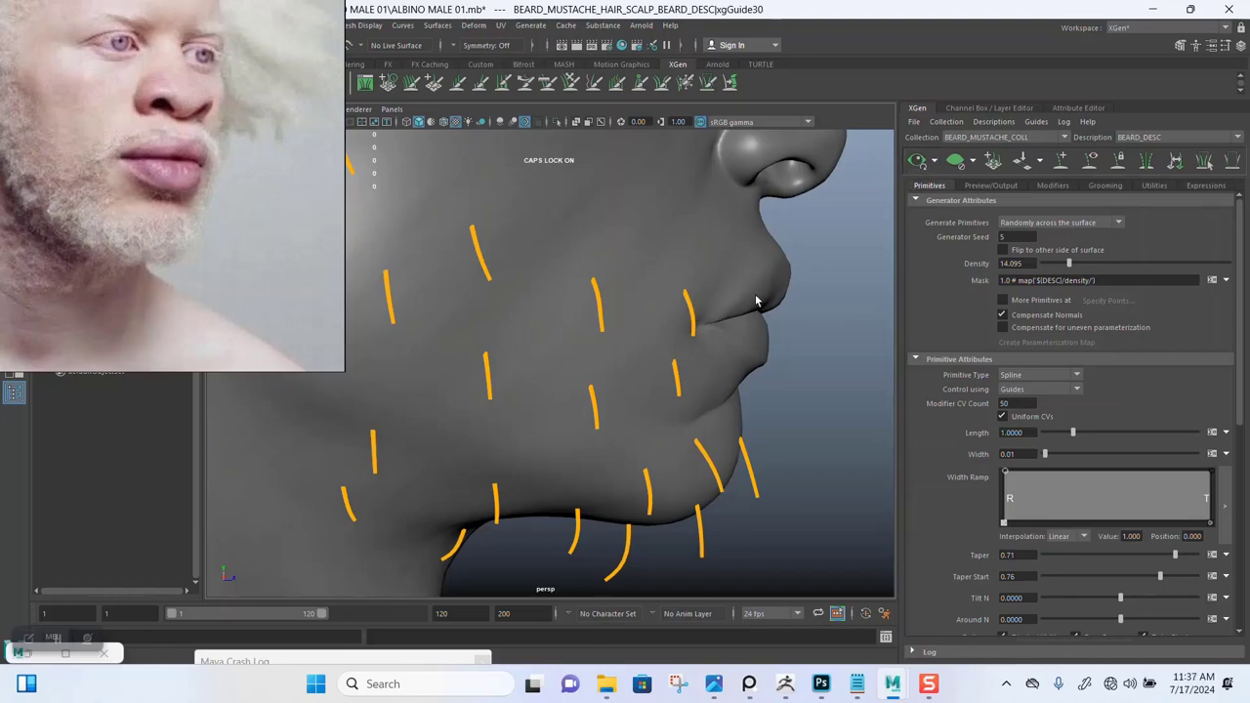
pyautogui.click(695, 403)
pyautogui.scroll(-4, 670, 284)
pyautogui.keyDown('alt'); pyautogui.moveTo(683, 324); pyautogui.dragTo(651, 332); pyautogui.keyUp('alt')
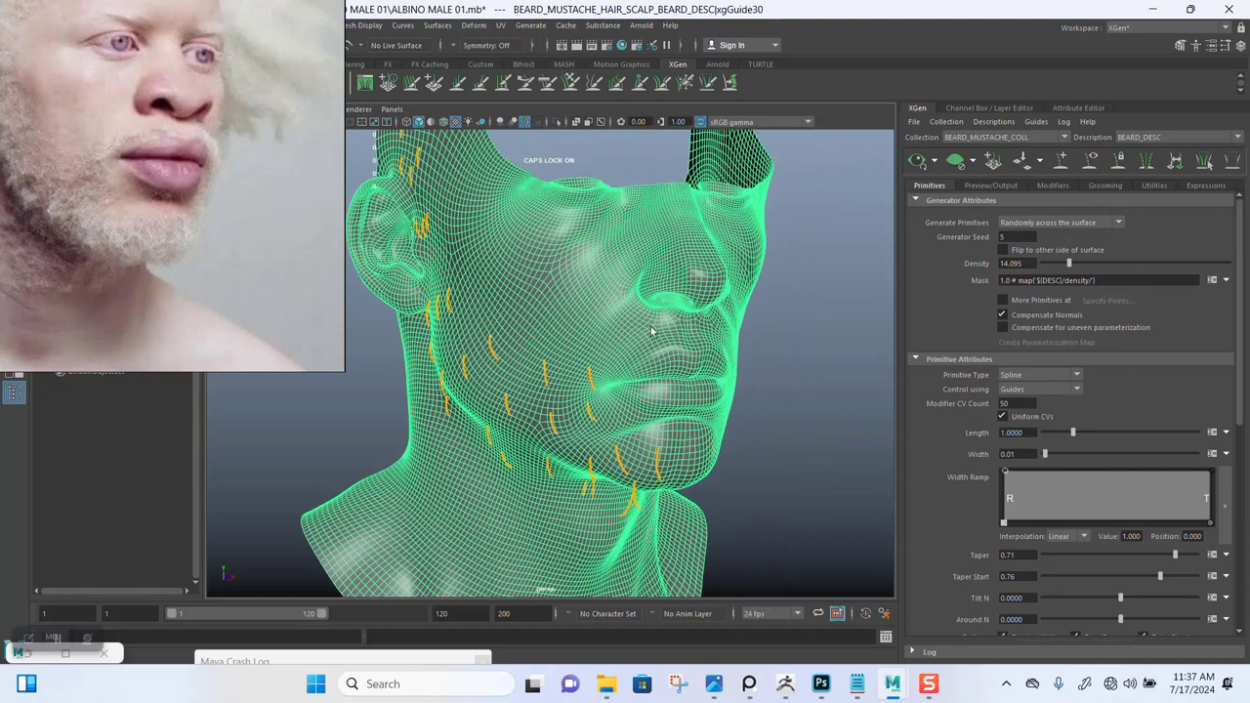
pyautogui.click(772, 307)
pyautogui.keyDown('alt'); pyautogui.moveTo(772, 307); pyautogui.dragTo(807, 349); pyautogui.keyUp('alt')
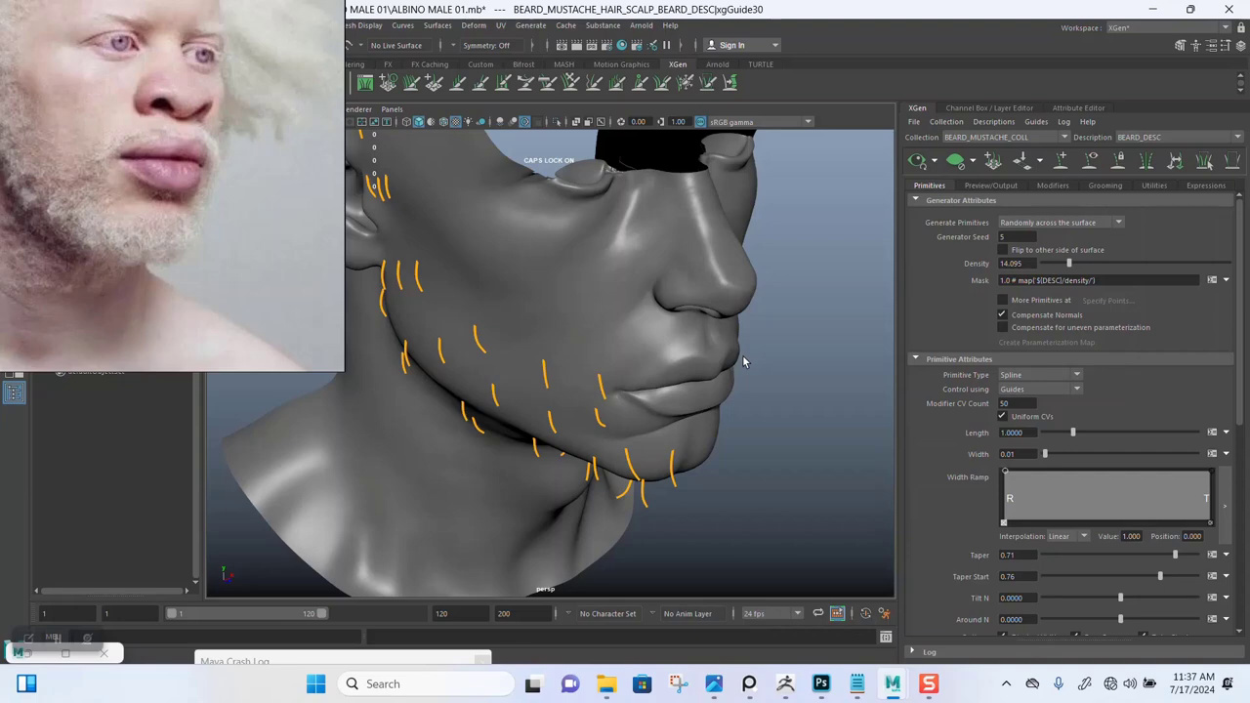
# Step: Examine how the guides follow the jaw and mouth corner, viewing the face from below and in three-quarter view
pyautogui.moveTo(743, 361)
pyautogui.keyDown('alt'); pyautogui.mouseDown()
pyautogui.moveTo(795, 338)
pyautogui.moveTo(752, 340)
pyautogui.mouseUp(); pyautogui.keyUp('alt')
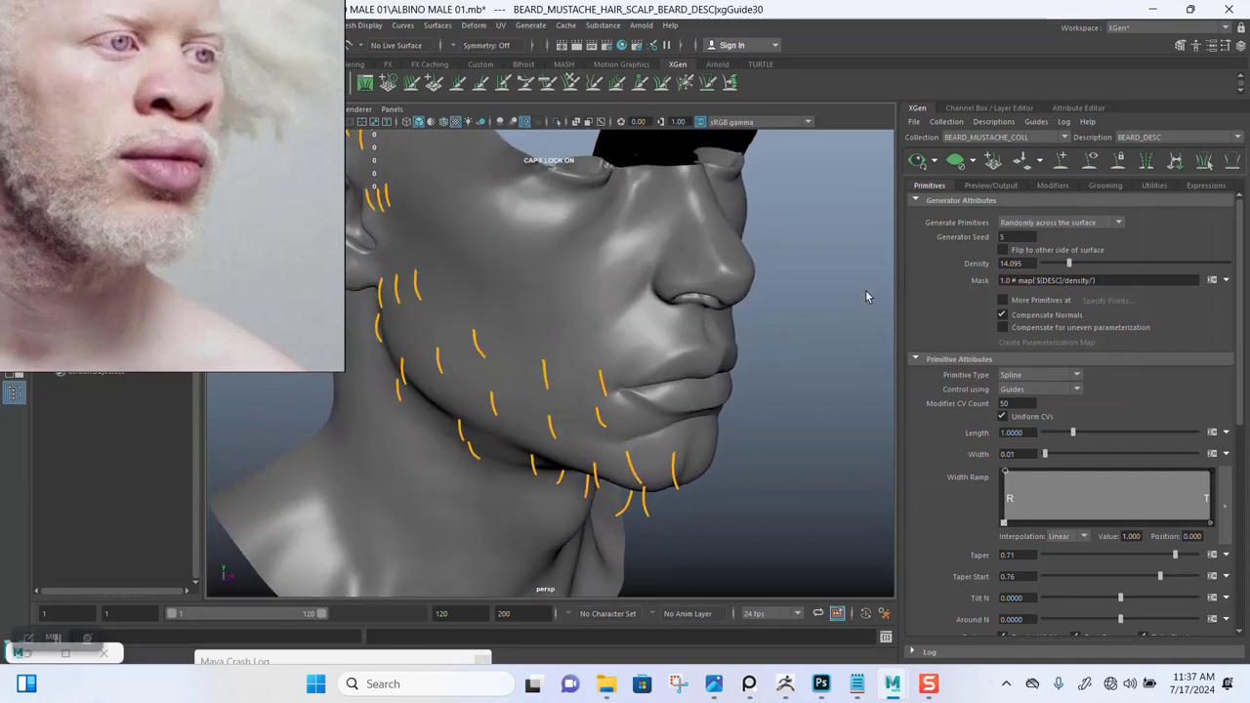
pyautogui.keyDown('alt'); pyautogui.moveTo(783, 307); pyautogui.dragTo(705, 325); pyautogui.keyUp('alt')
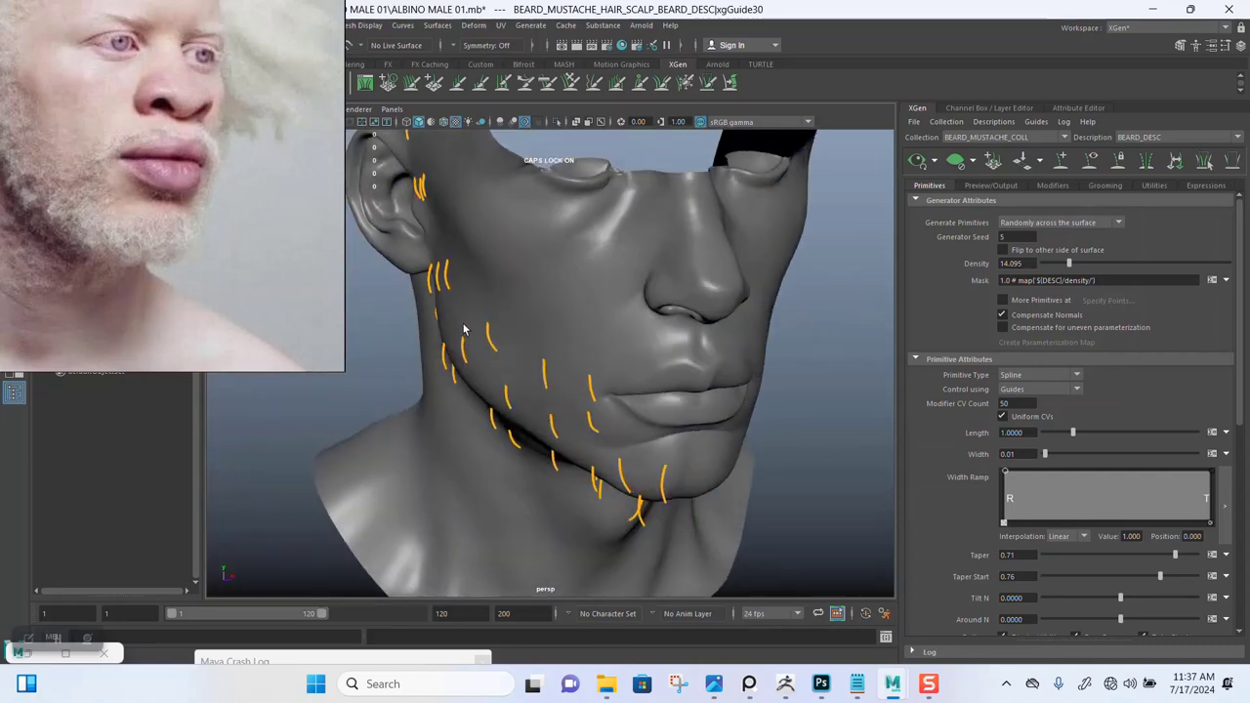
pyautogui.scroll(3, 598, 311)
pyautogui.keyDown('alt'); pyautogui.moveTo(599, 311); pyautogui.dragTo(606, 298); pyautogui.keyUp('alt')
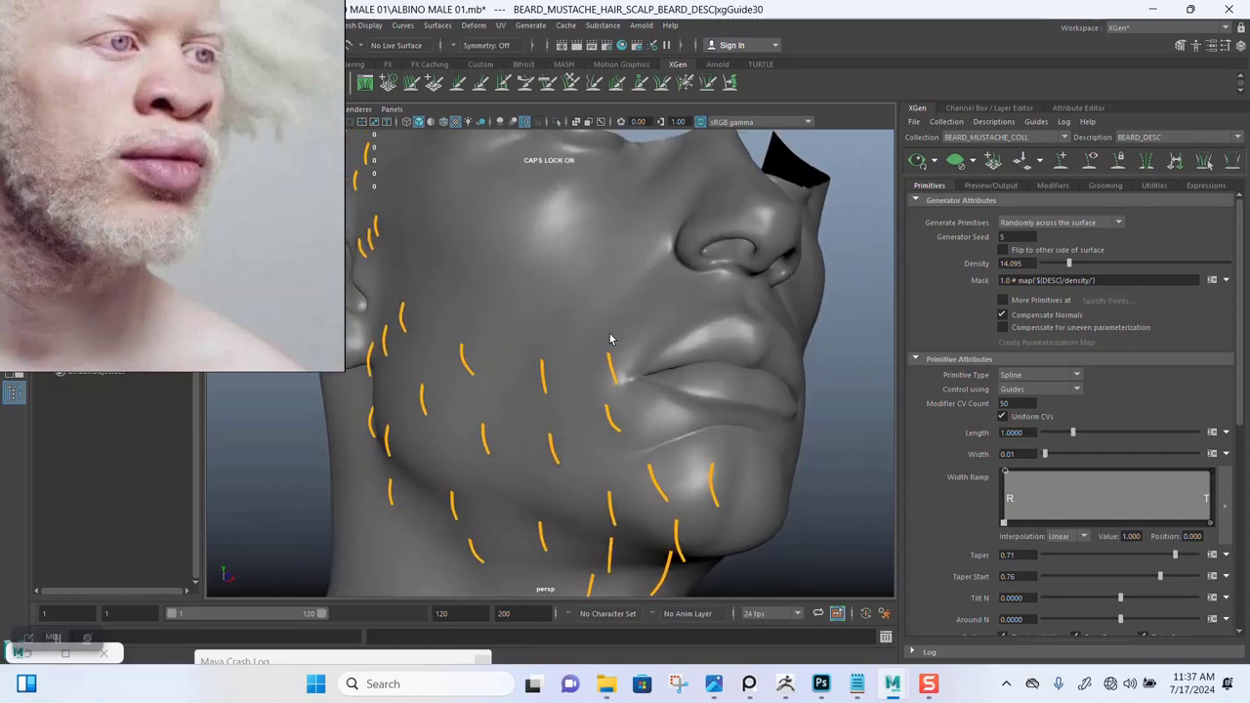
pyautogui.click(603, 409)
pyautogui.keyDown('alt'); pyautogui.moveTo(605, 406); pyautogui.dragTo(622, 334); pyautogui.keyUp('alt')
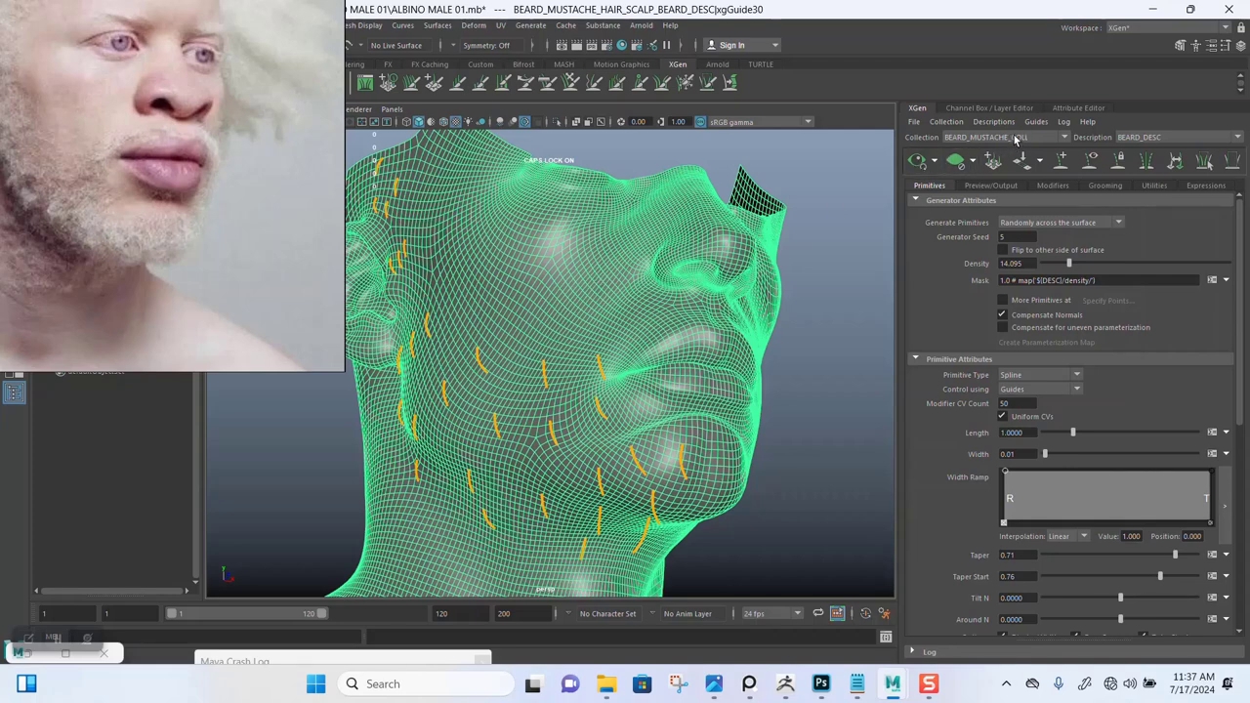
pyautogui.click(830, 314)
pyautogui.keyDown('alt'); pyautogui.moveTo(831, 314); pyautogui.dragTo(821, 338); pyautogui.keyUp('alt')
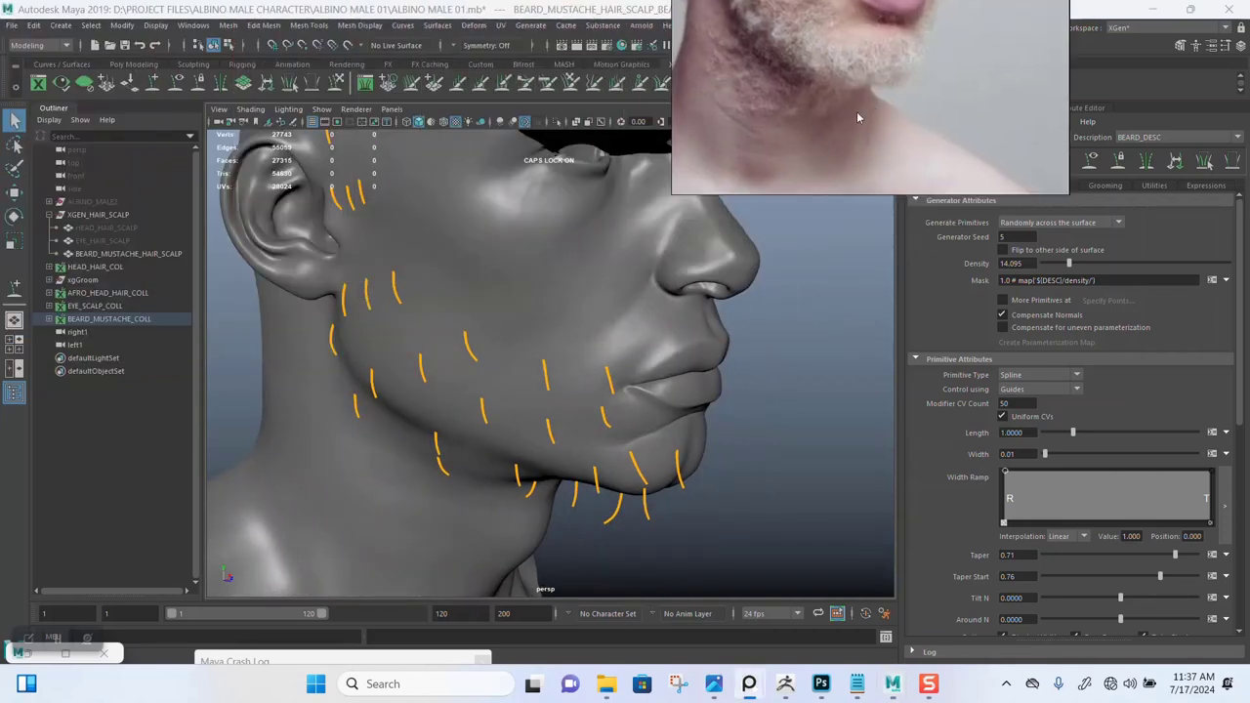
# Step: Compare the guide placement on the side of the face with the beard in the reference portrait
pyautogui.keyDown('alt'); pyautogui.moveTo(330, 301); pyautogui.dragTo(734, 327); pyautogui.keyUp('alt')
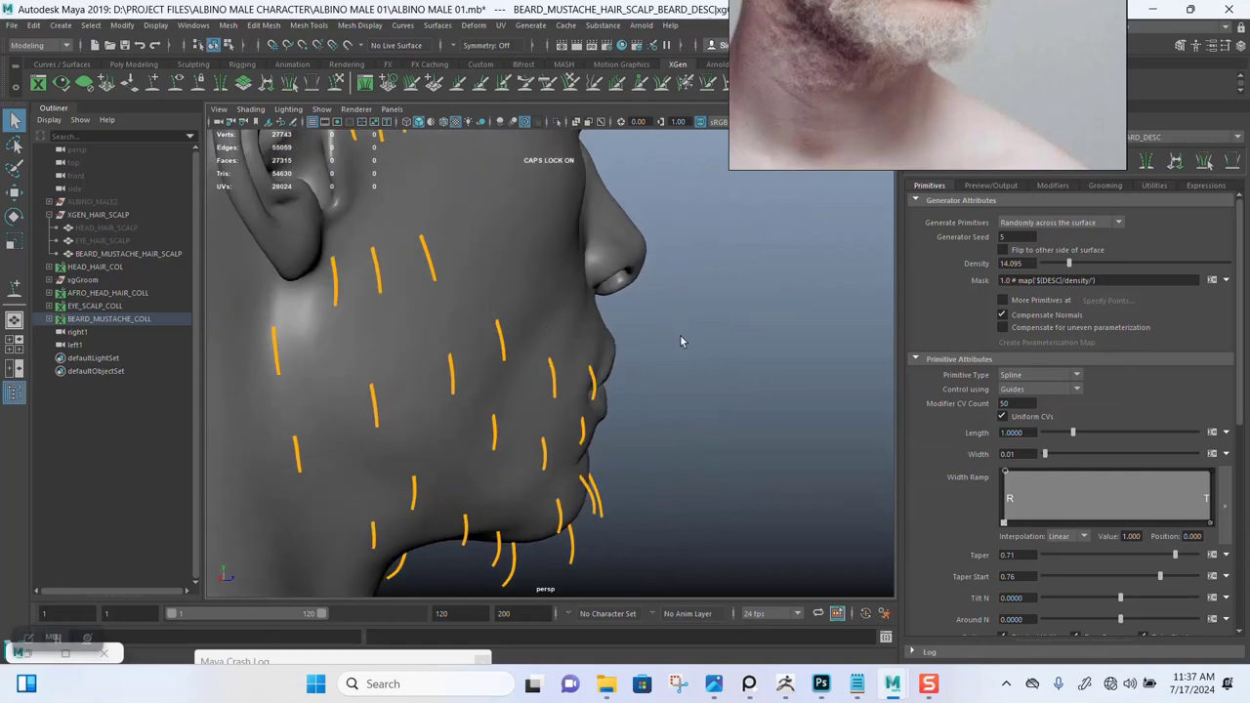
pyautogui.keyDown('alt'); pyautogui.moveTo(696, 375); pyautogui.dragTo(661, 371); pyautogui.keyUp('alt')
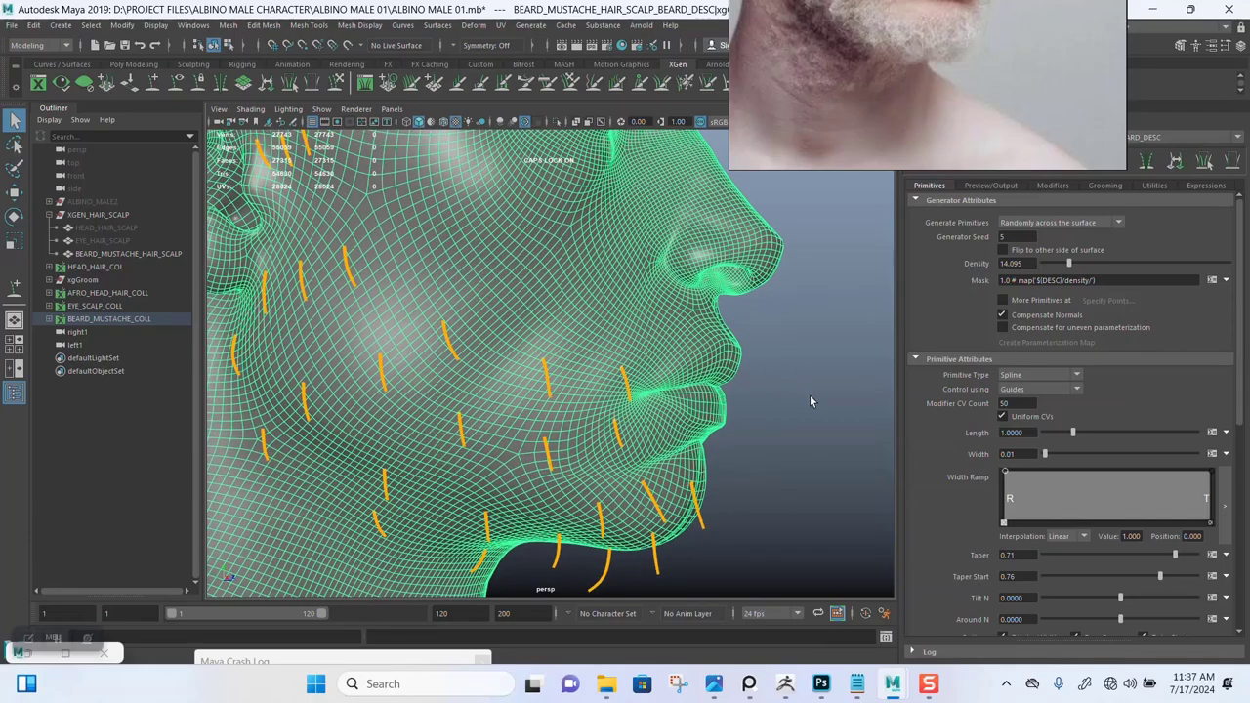
pyautogui.click(800, 337)
pyautogui.keyDown('alt'); pyautogui.moveTo(801, 337); pyautogui.dragTo(797, 334); pyautogui.keyUp('alt')
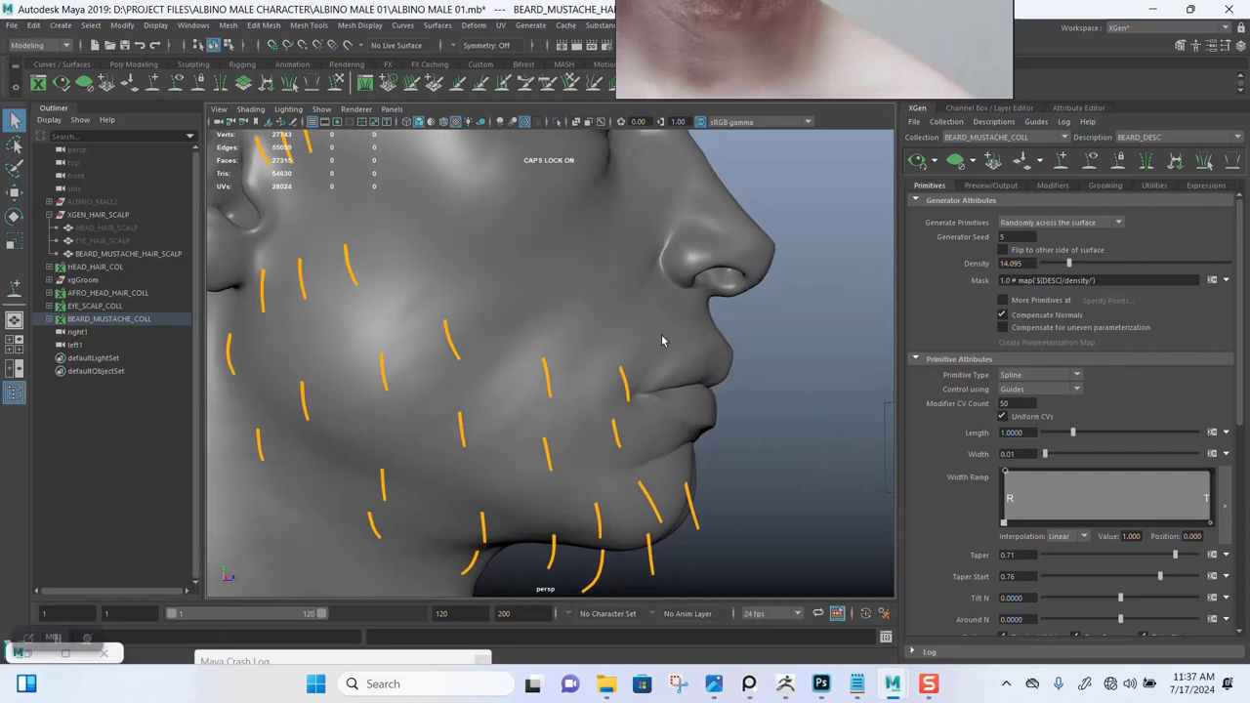
pyautogui.keyDown('alt'); pyautogui.moveTo(720, 389); pyautogui.dragTo(738, 364); pyautogui.keyUp('alt')
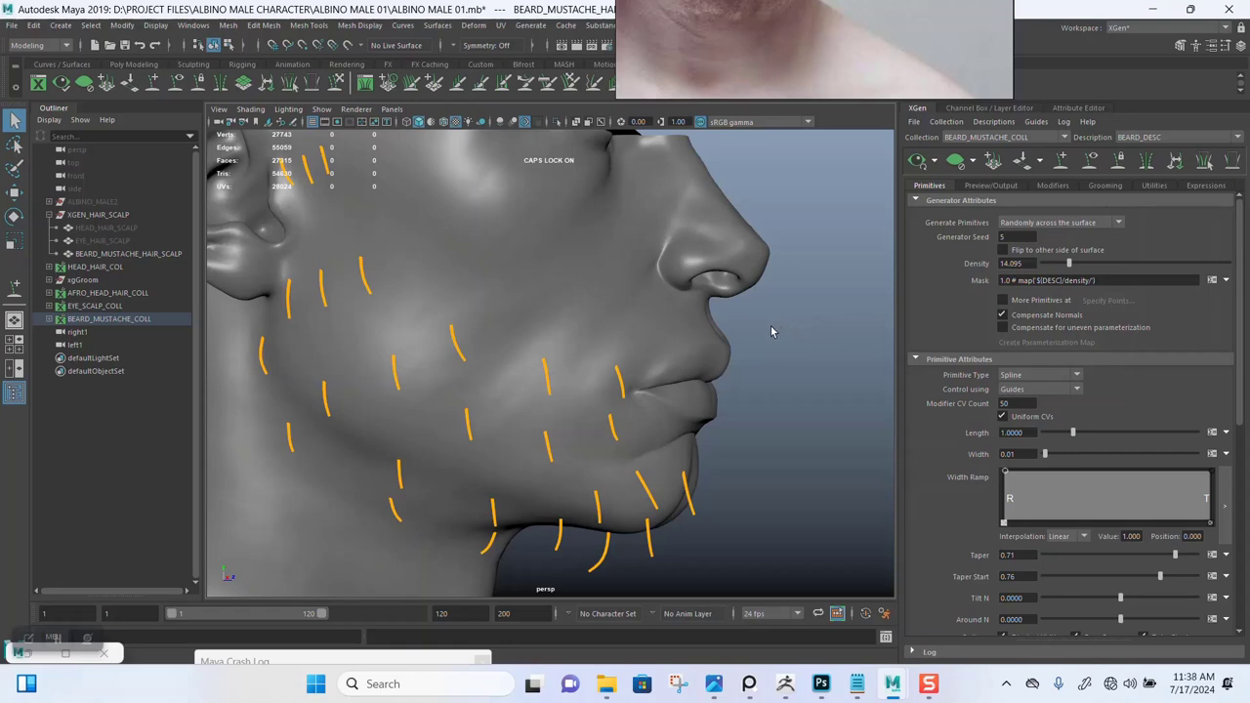
pyautogui.keyDown('alt'); pyautogui.moveTo(771, 355); pyautogui.dragTo(737, 323); pyautogui.keyUp('alt')
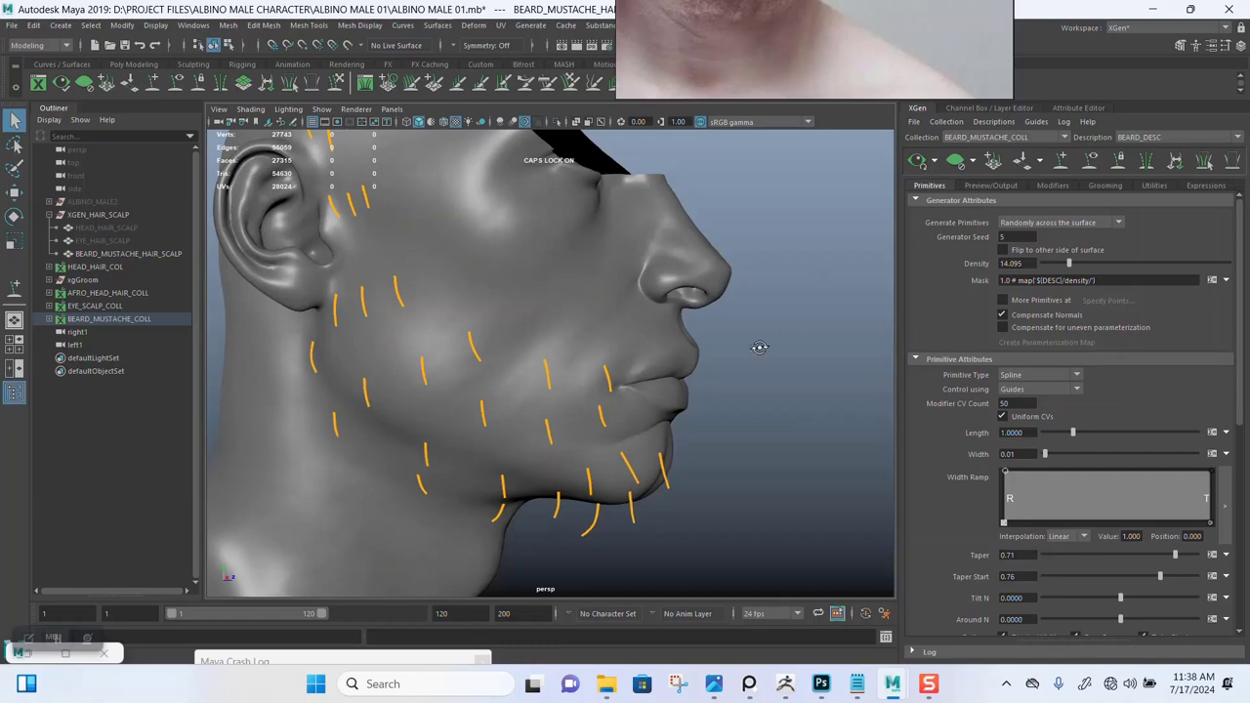
# Step: Select all the beard guides from the sideburn down to the chin
pyautogui.keyDown('alt'); pyautogui.moveTo(761, 345); pyautogui.dragTo(728, 363); pyautogui.keyUp('alt')
pyautogui.keyDown('alt'); pyautogui.moveTo(765, 288); pyautogui.dragTo(503, 278); pyautogui.keyUp('alt')
pyautogui.moveTo(338, 199); pyautogui.dragTo(679, 576)
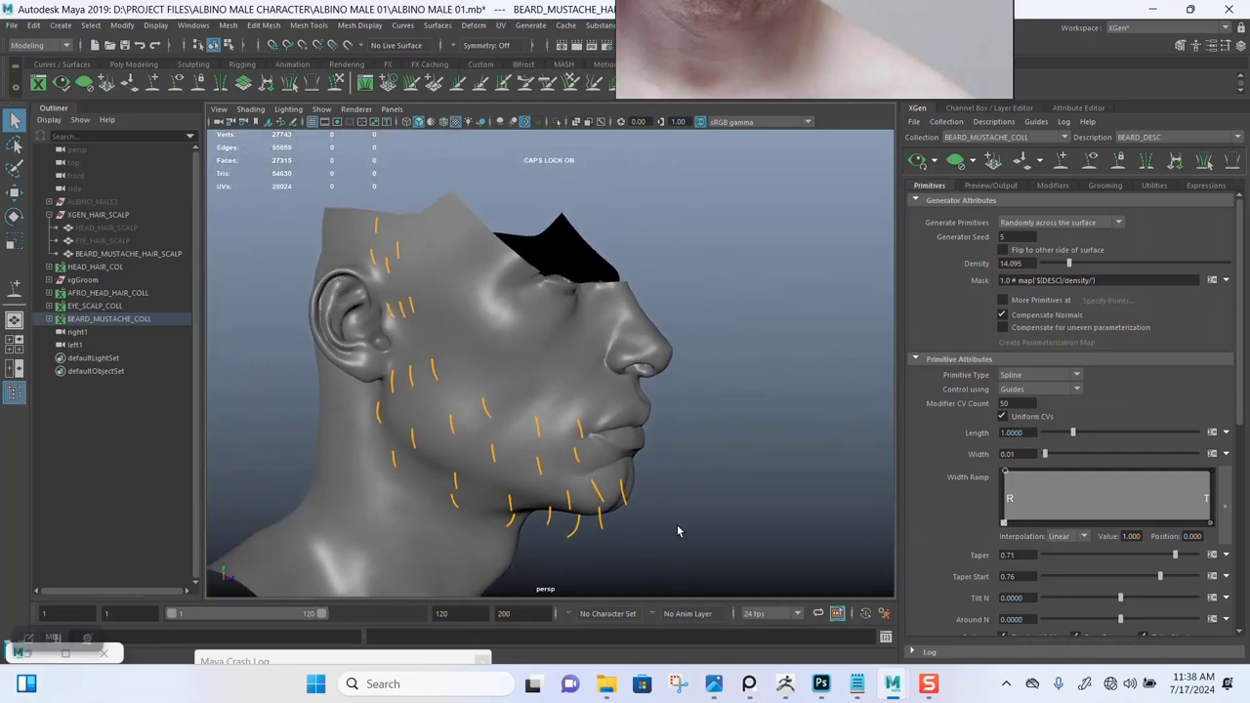
pyautogui.click(681, 405)
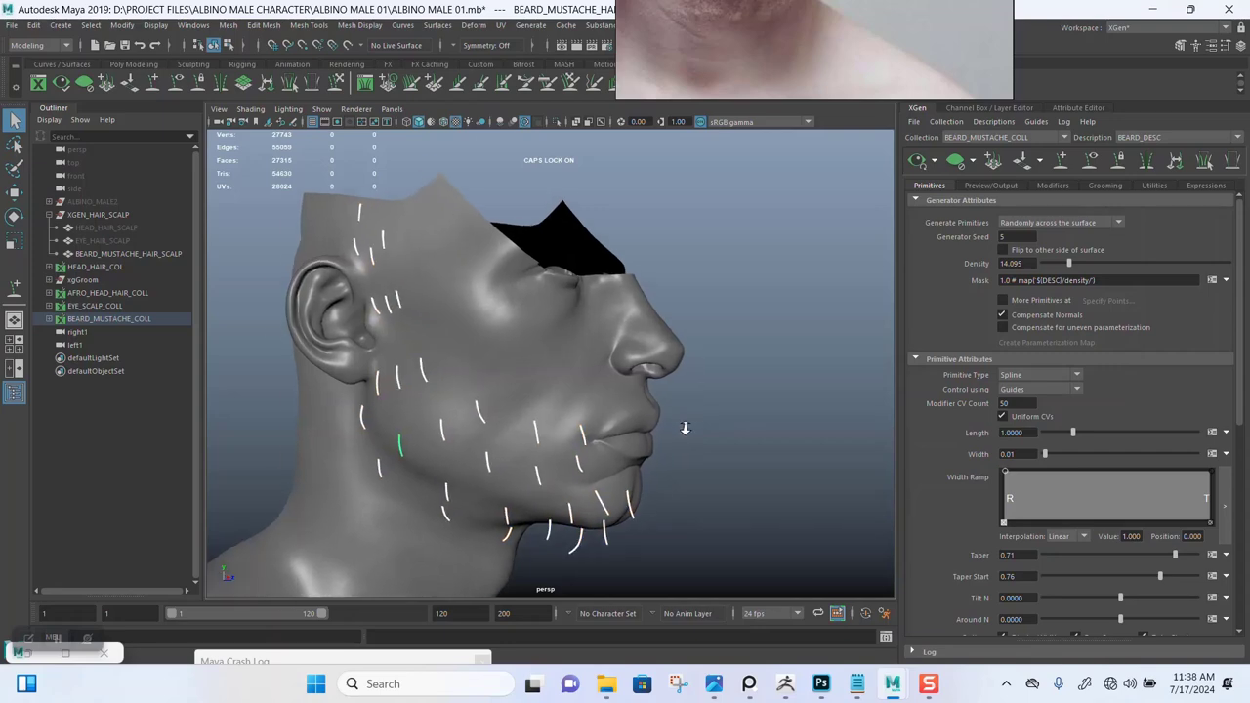
pyautogui.keyDown('alt'); pyautogui.moveTo(683, 432); pyautogui.dragTo(804, 371, button='right'); pyautogui.keyUp('alt')
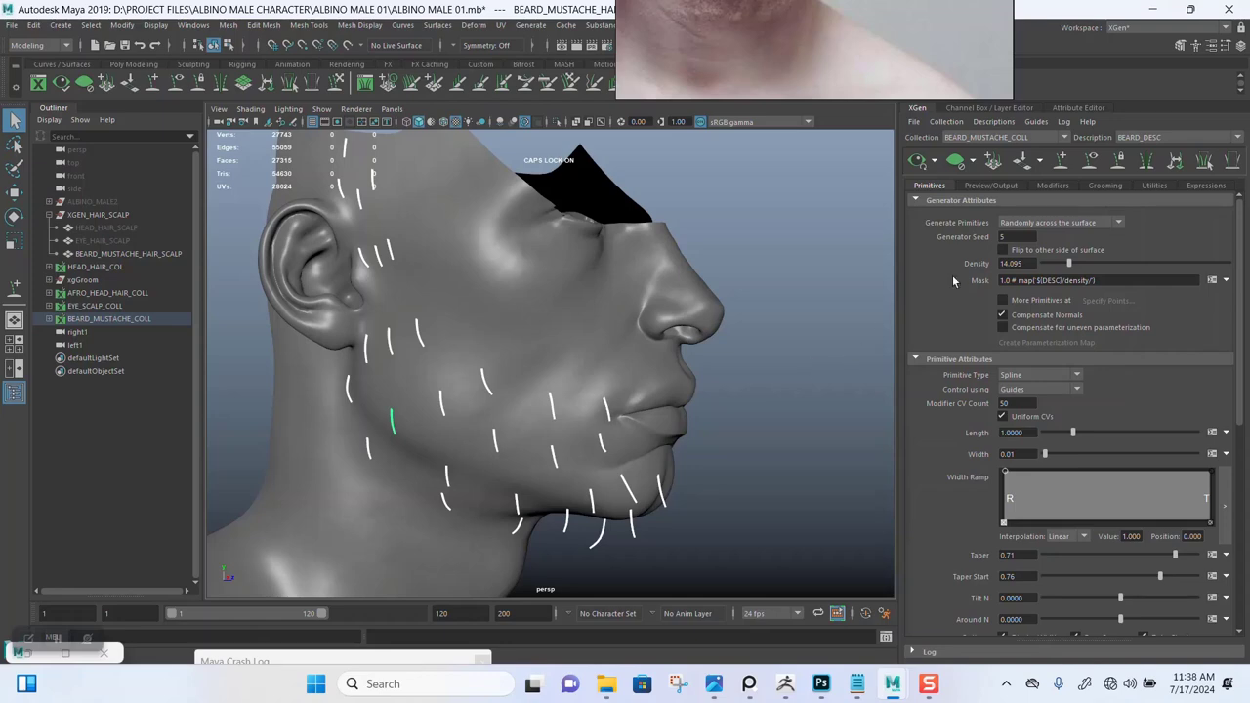
# Step: Convert the selected guides to curves with the original guides set to Hide, and inspect the resulting curves on the face
pyautogui.click(1151, 185)
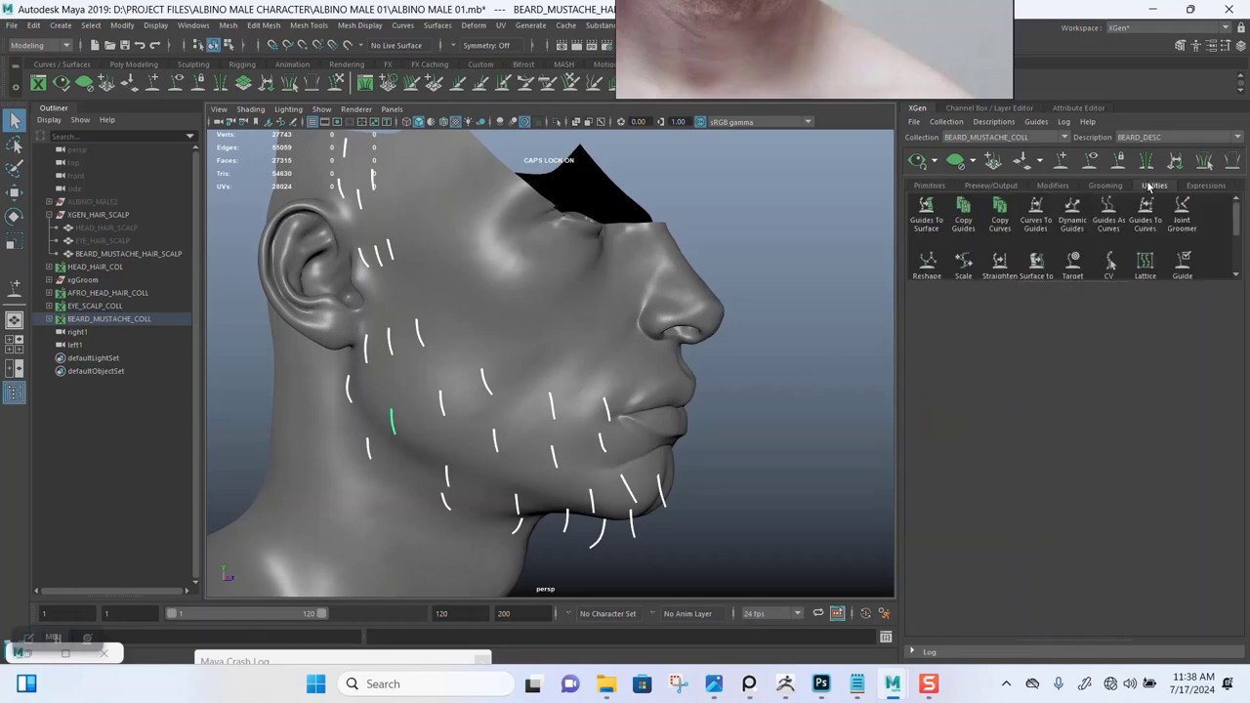
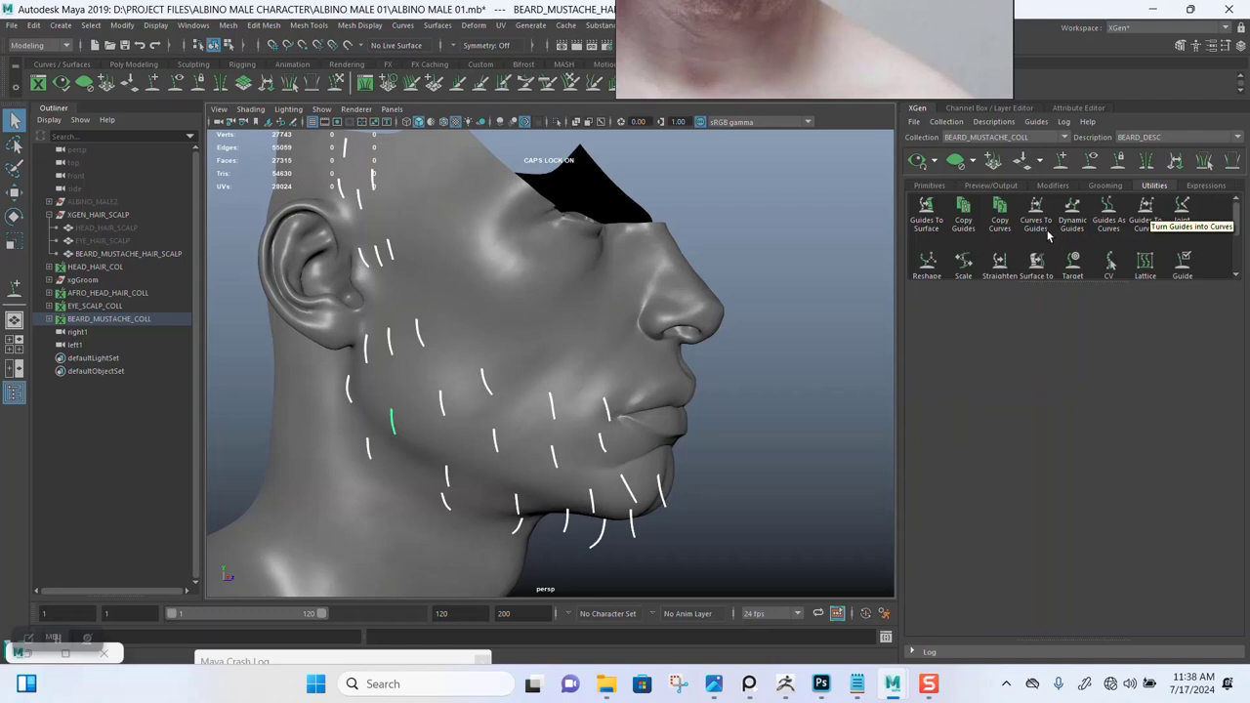
pyautogui.click(1145, 216)
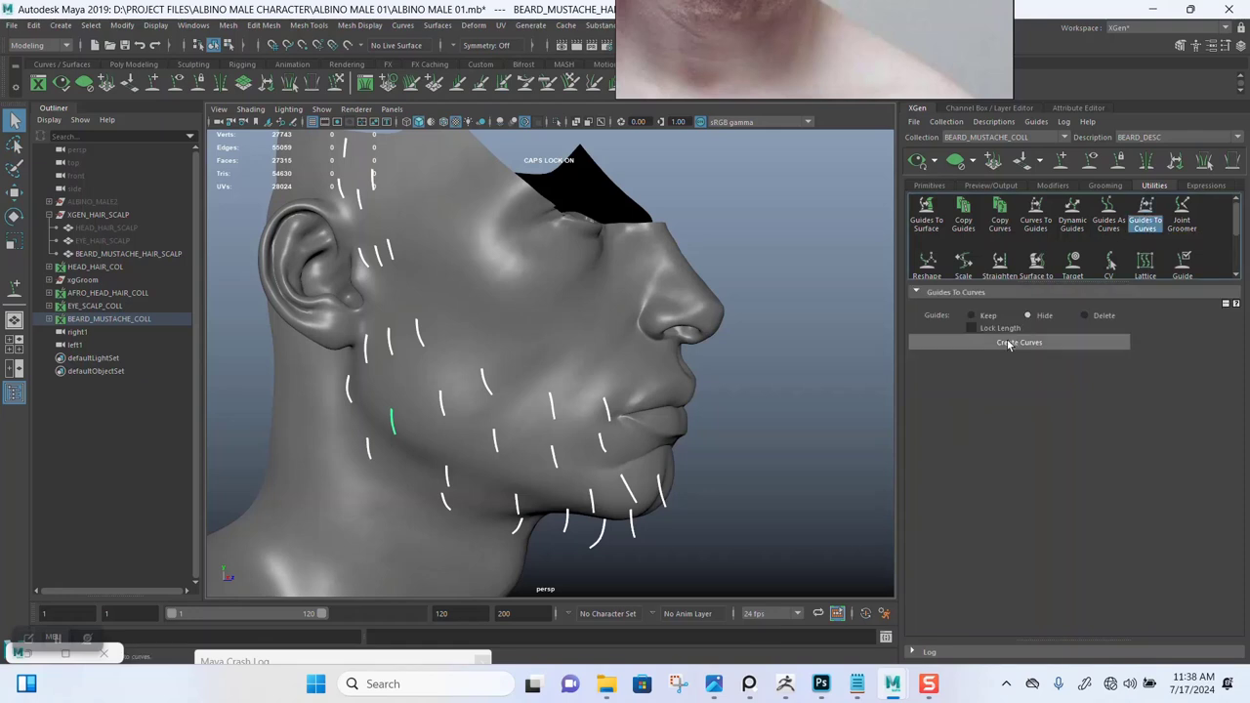
pyautogui.click(1016, 343)
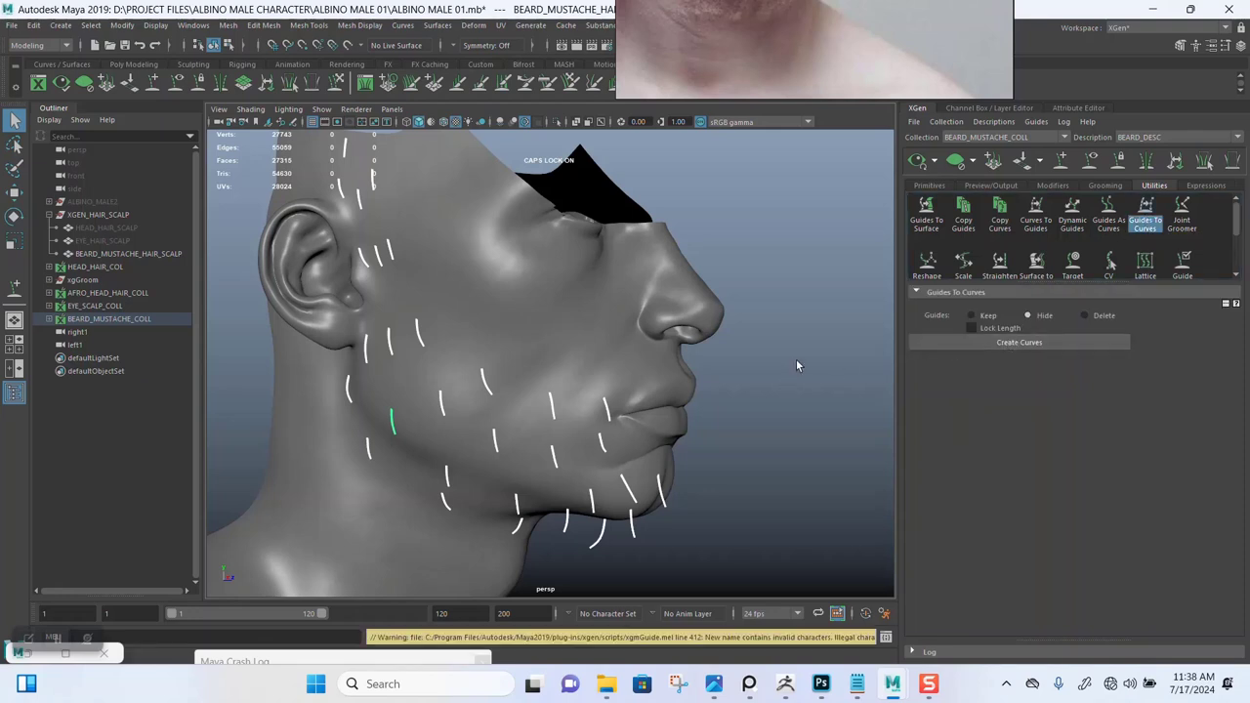
pyautogui.click(720, 397)
pyautogui.scroll(-2, 720, 398)
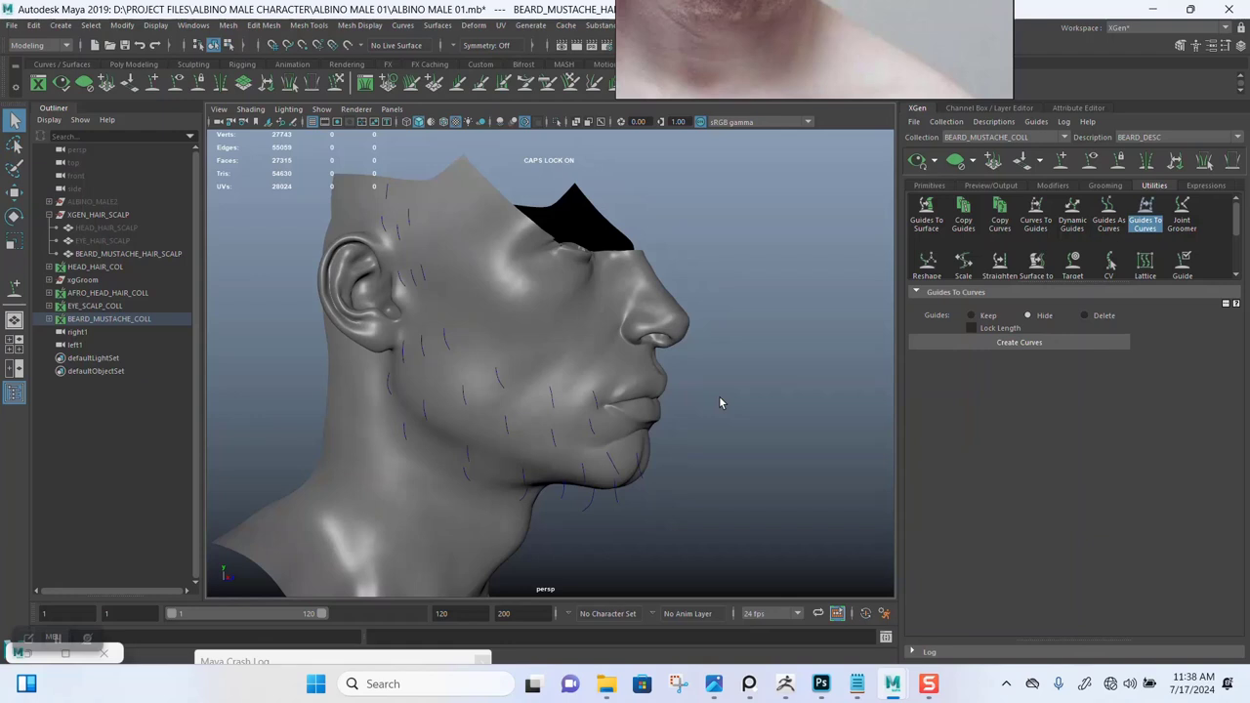
pyautogui.scroll(2, 719, 397)
pyautogui.keyDown('alt'); pyautogui.moveTo(717, 396); pyautogui.dragTo(665, 381); pyautogui.keyUp('alt')
pyautogui.keyDown('alt'); pyautogui.moveTo(586, 382); pyautogui.dragTo(646, 373, button='middle'); pyautogui.keyUp('alt')
pyautogui.keyDown('alt'); pyautogui.moveTo(646, 372); pyautogui.dragTo(587, 385); pyautogui.keyUp('alt')
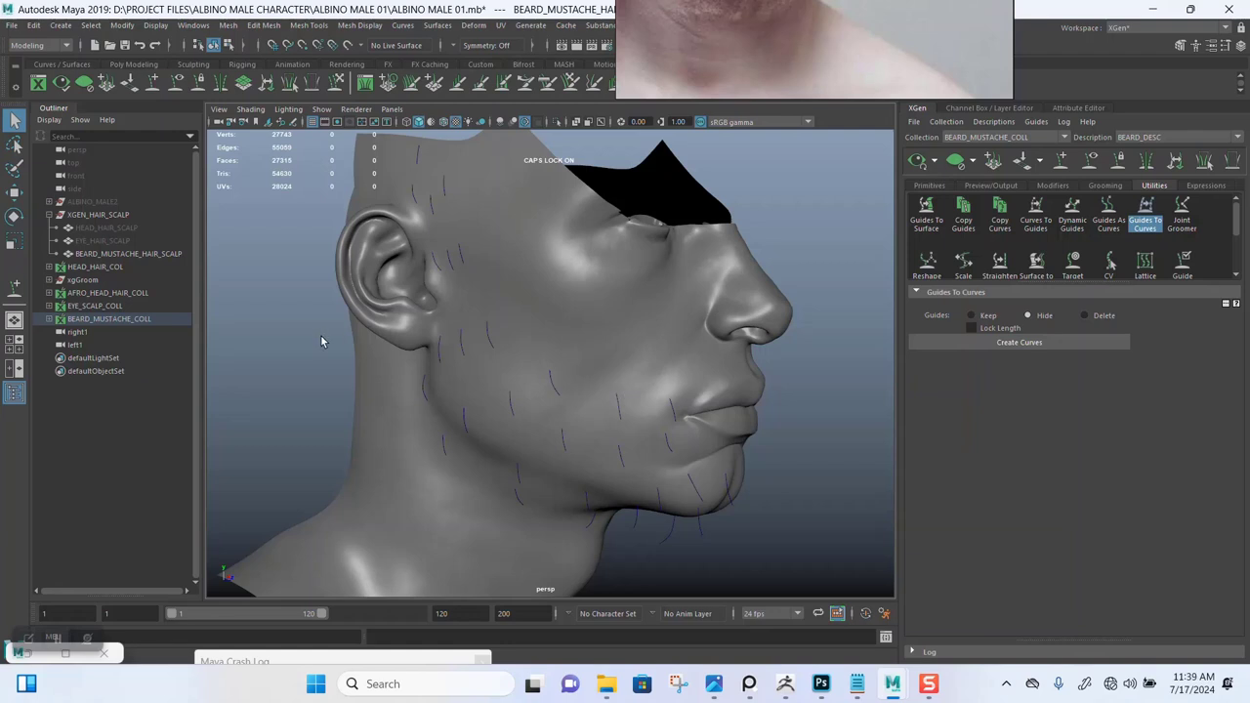
# Step: Delete the BEARD_MUSTACHE_COLL collection from the scene
pyautogui.click(107, 306)
pyautogui.click(111, 320)
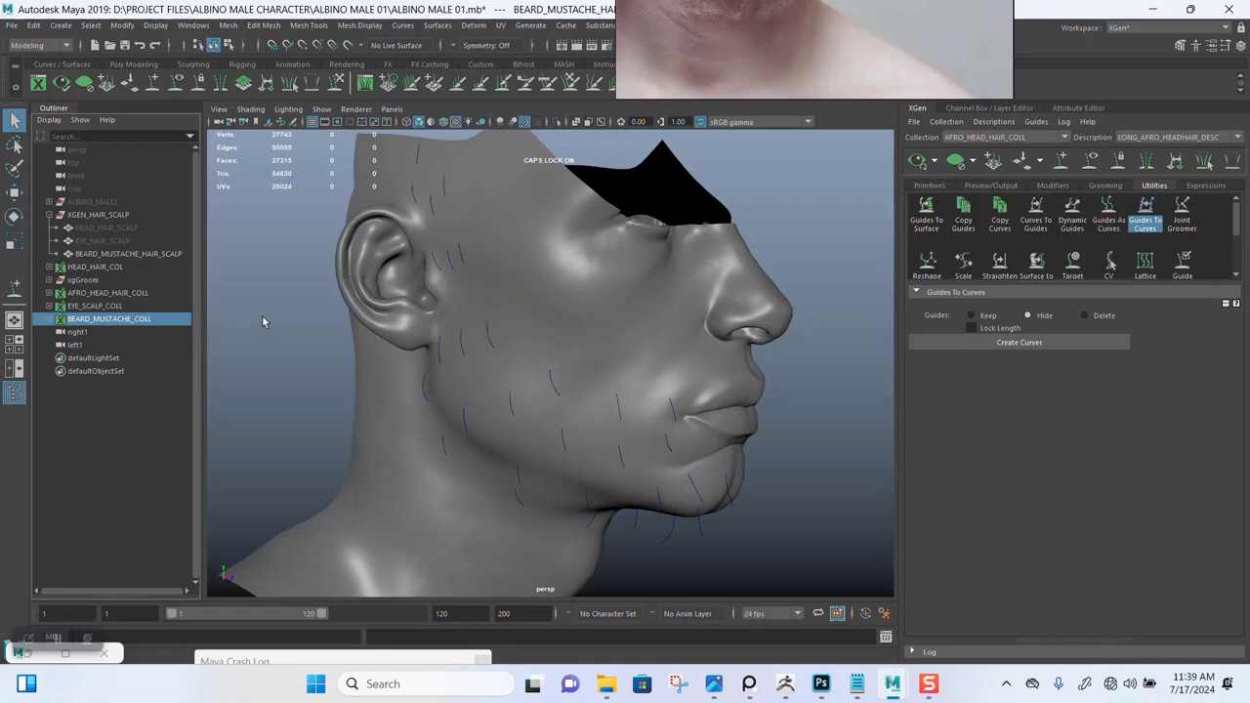
pyautogui.scroll(-2, 264, 316)
pyautogui.scroll(2, 263, 316)
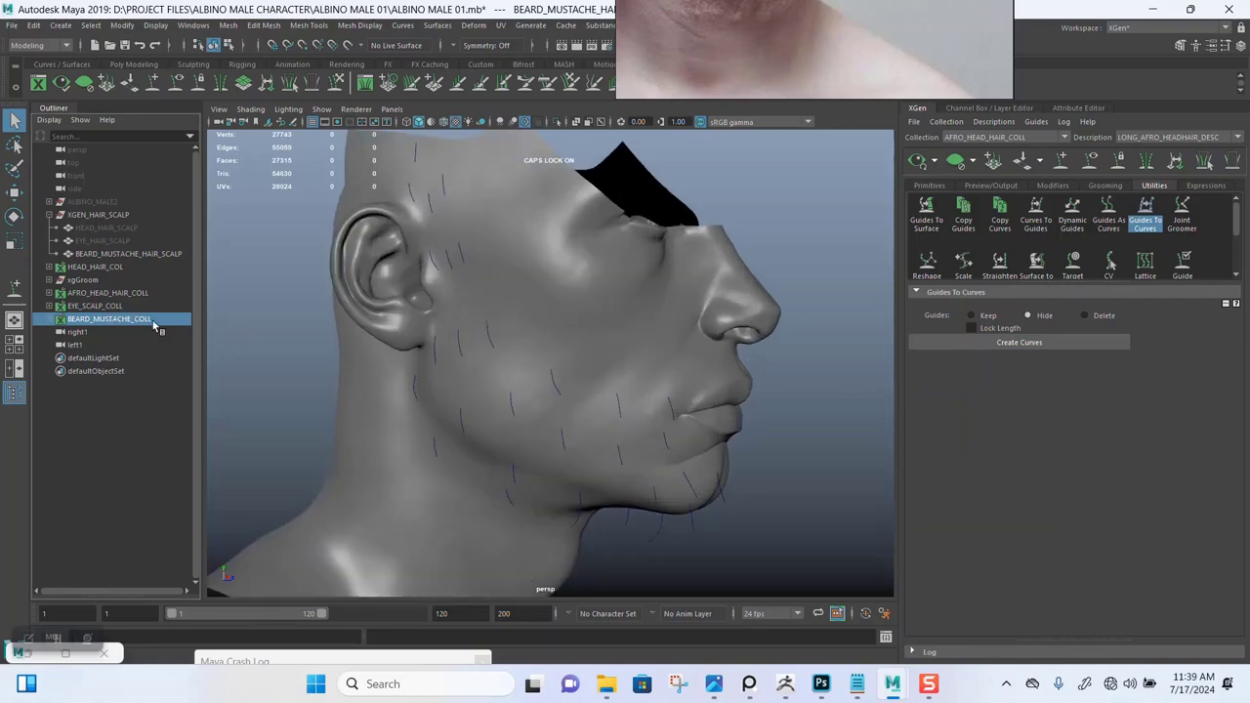
pyautogui.scroll(2, 292, 347)
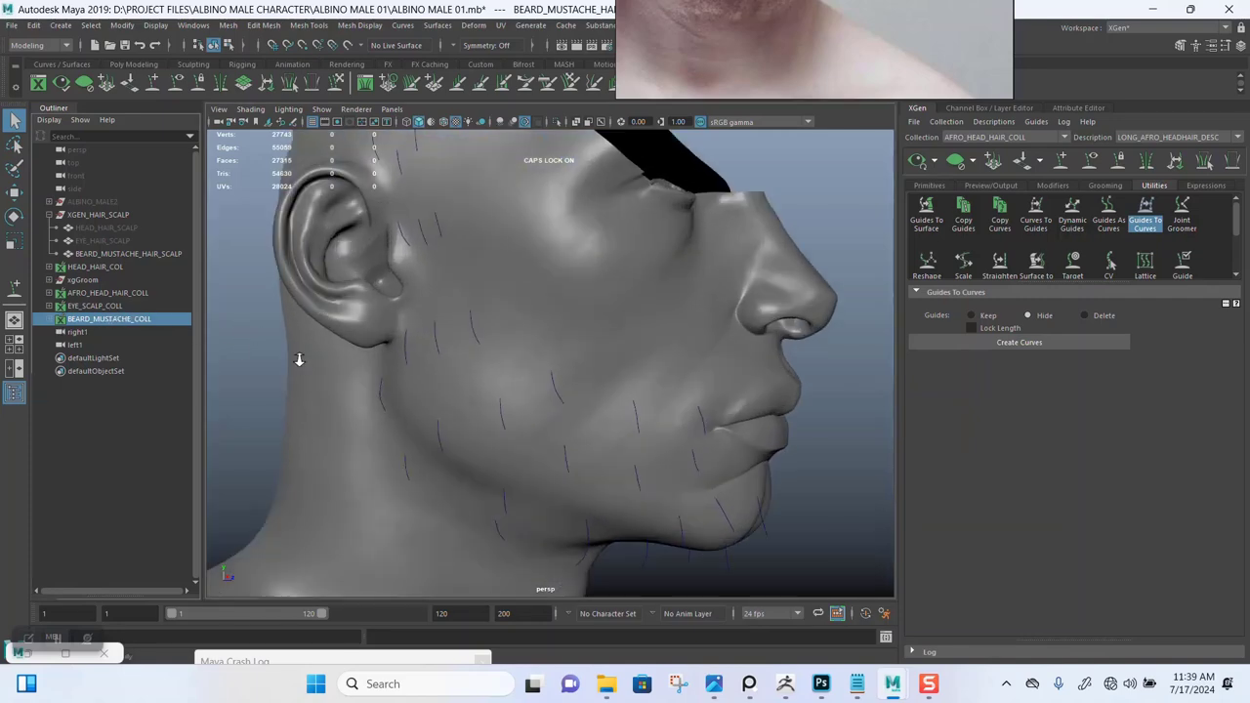
# Step: Examine the converted beard curves on the cheek and jaw from several angles and check which XGen collections are listed
pyautogui.keyDown('alt'); pyautogui.moveTo(299, 360); pyautogui.dragTo(352, 323); pyautogui.keyUp('alt')
pyautogui.click(582, 371)
pyautogui.scroll(-2, 528, 338)
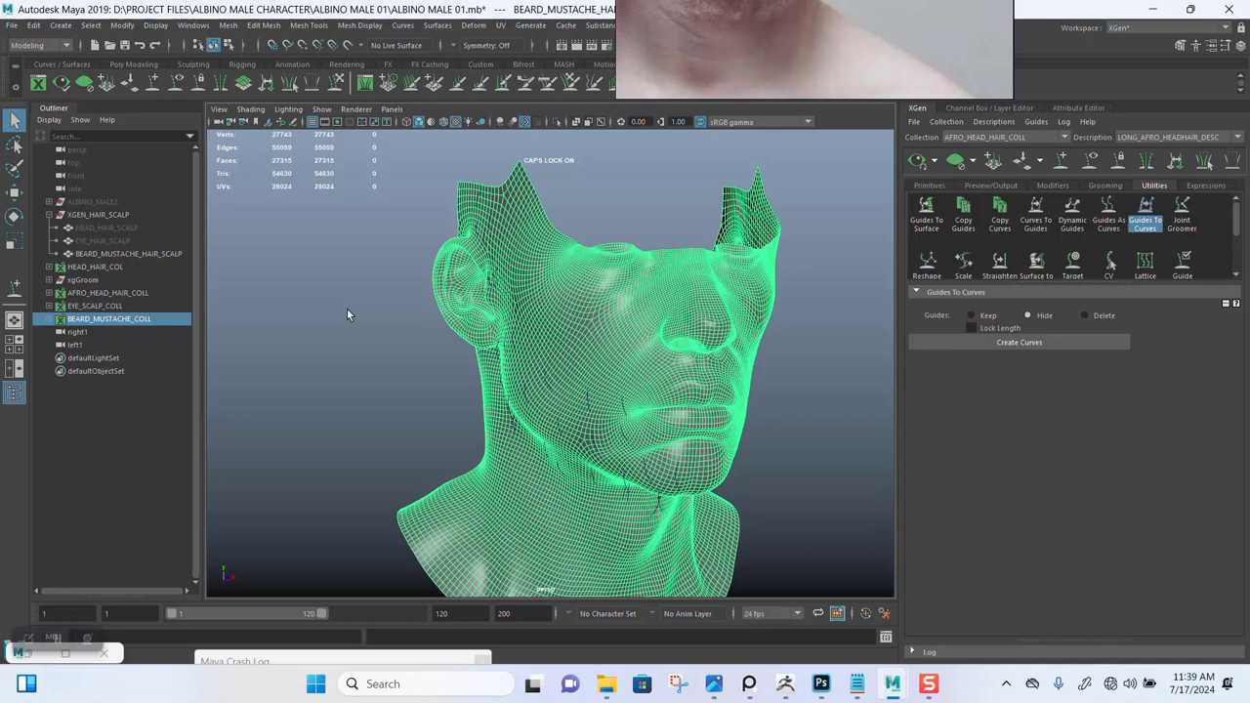
pyautogui.scroll(5, 361, 325)
pyautogui.click(360, 325)
pyautogui.press('5')
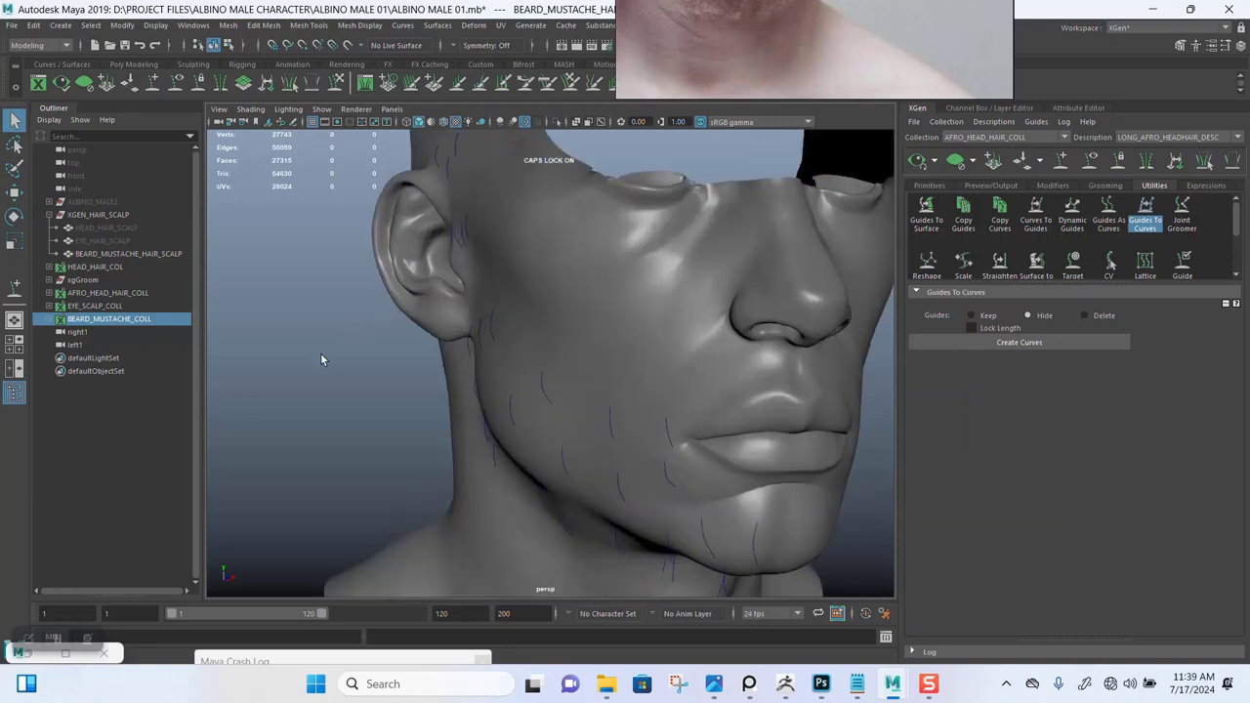
pyautogui.moveTo(321, 355)
pyautogui.keyDown('alt'); pyautogui.mouseDown()
pyautogui.moveTo(343, 347)
pyautogui.moveTo(327, 349)
pyautogui.mouseUp(); pyautogui.keyUp('alt')
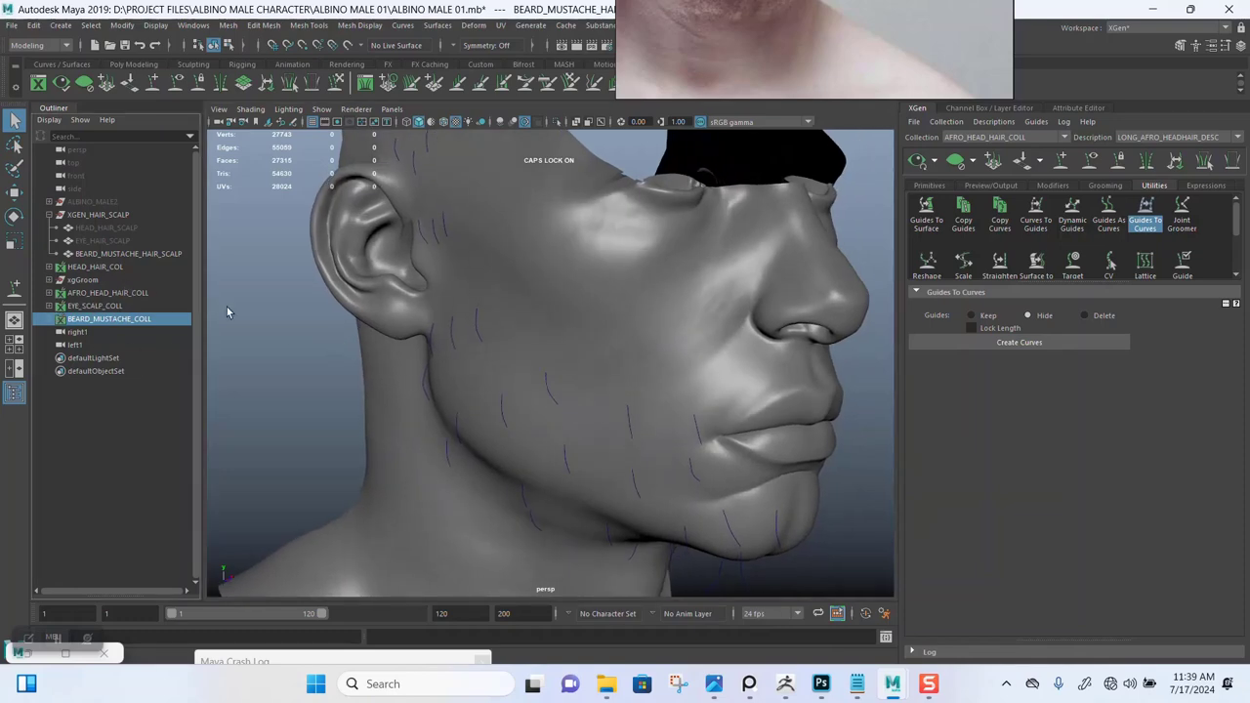
pyautogui.scroll(-2, 303, 340)
pyautogui.scroll(4, 497, 363)
pyautogui.keyDown('alt'); pyautogui.moveTo(499, 377); pyautogui.dragTo(500, 378); pyautogui.keyUp('alt')
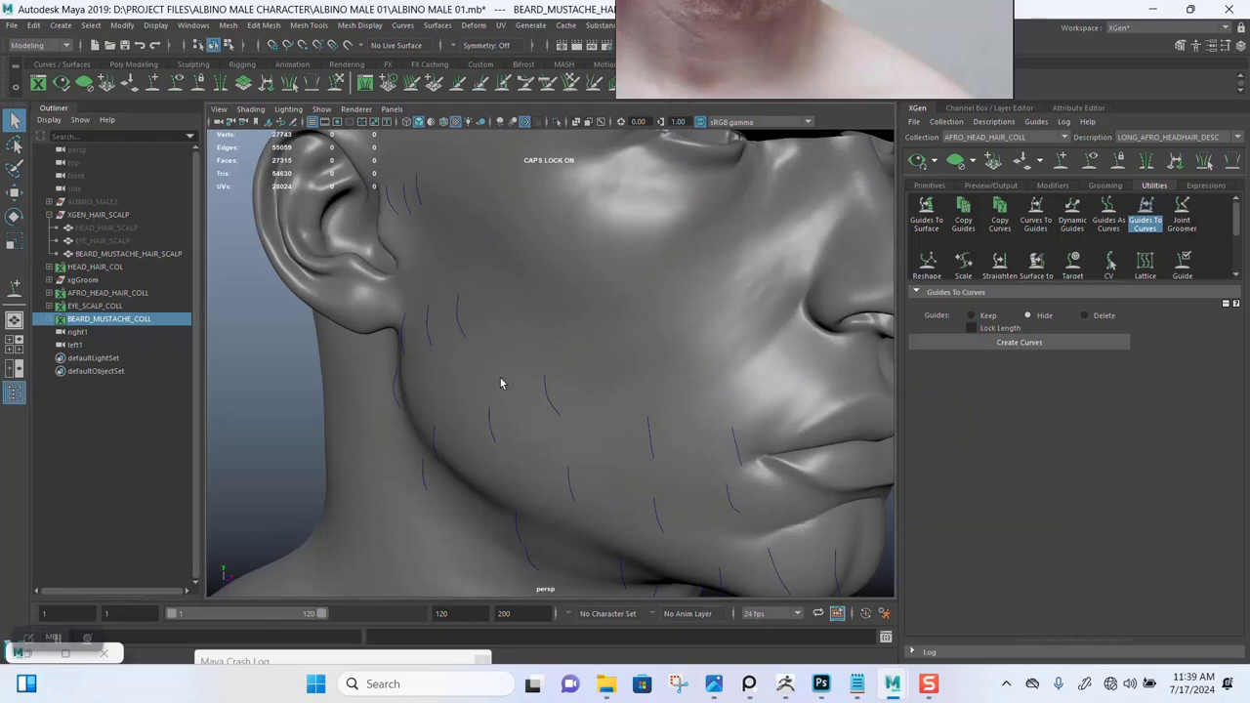
pyautogui.click(326, 360)
pyautogui.scroll(-2, 289, 326)
pyautogui.keyDown('alt'); pyautogui.moveTo(287, 323); pyautogui.dragTo(256, 346); pyautogui.keyUp('alt')
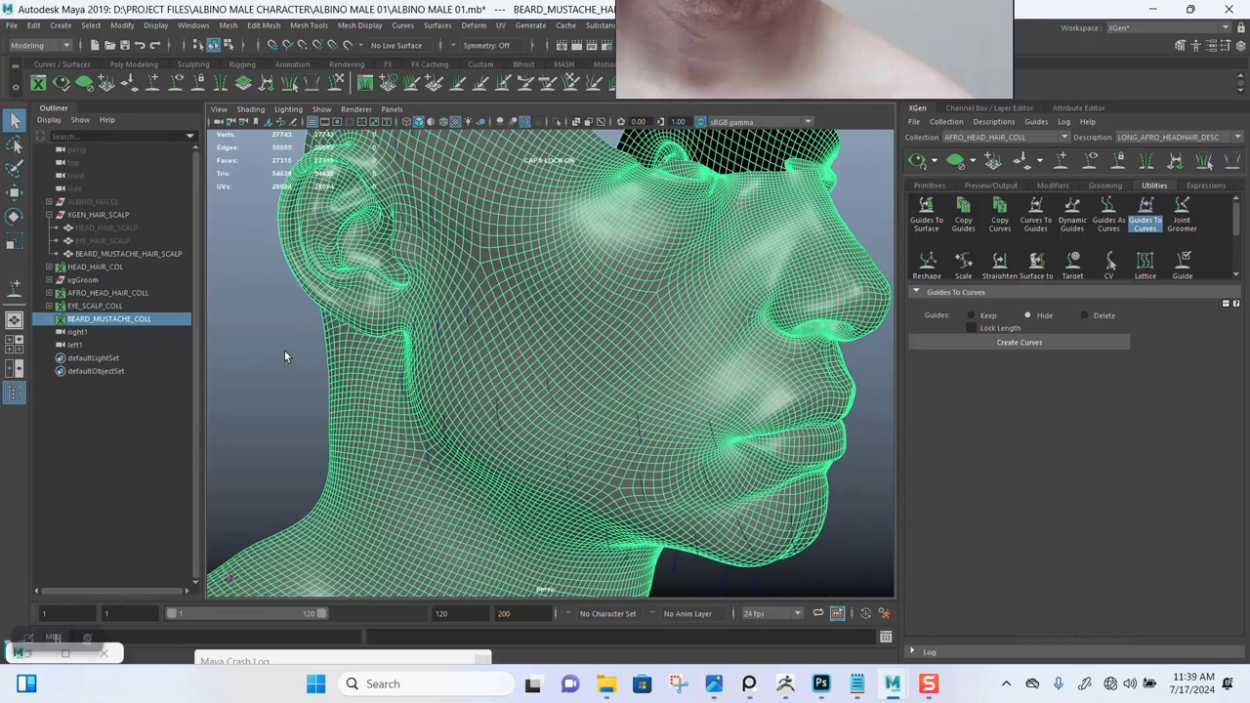
pyautogui.click(284, 357)
pyautogui.scroll(3, 284, 357)
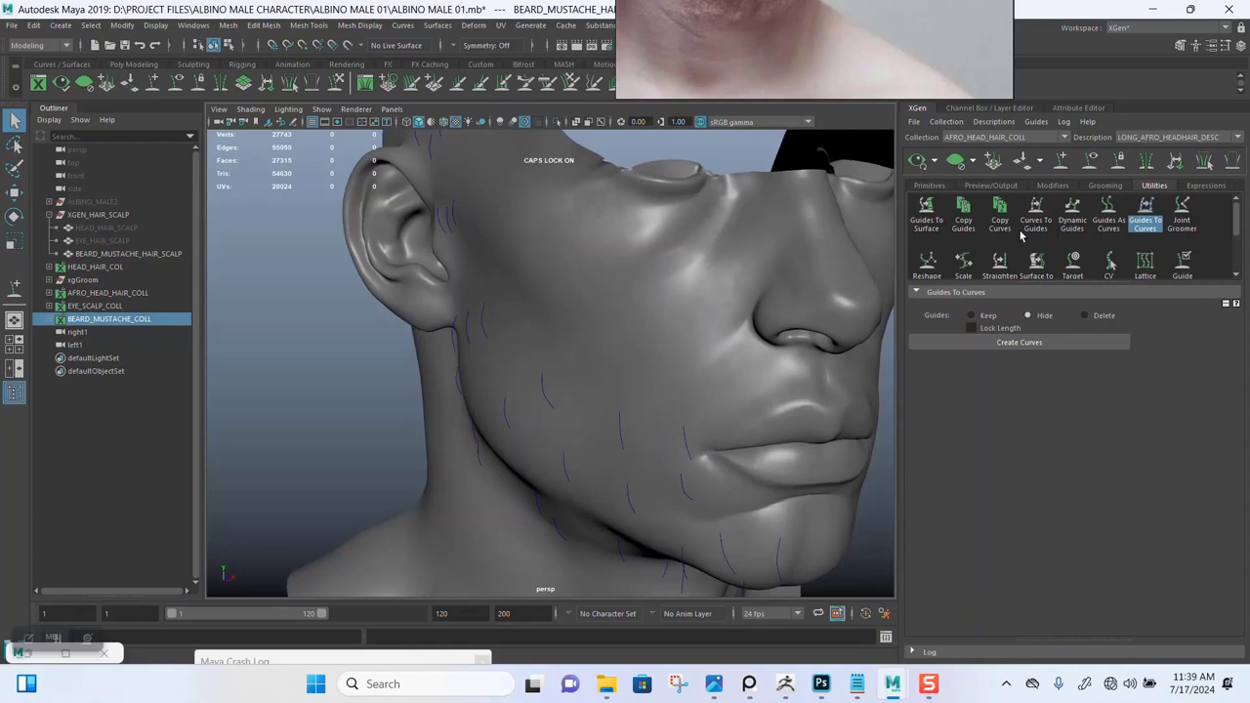
pyautogui.click(1054, 139)
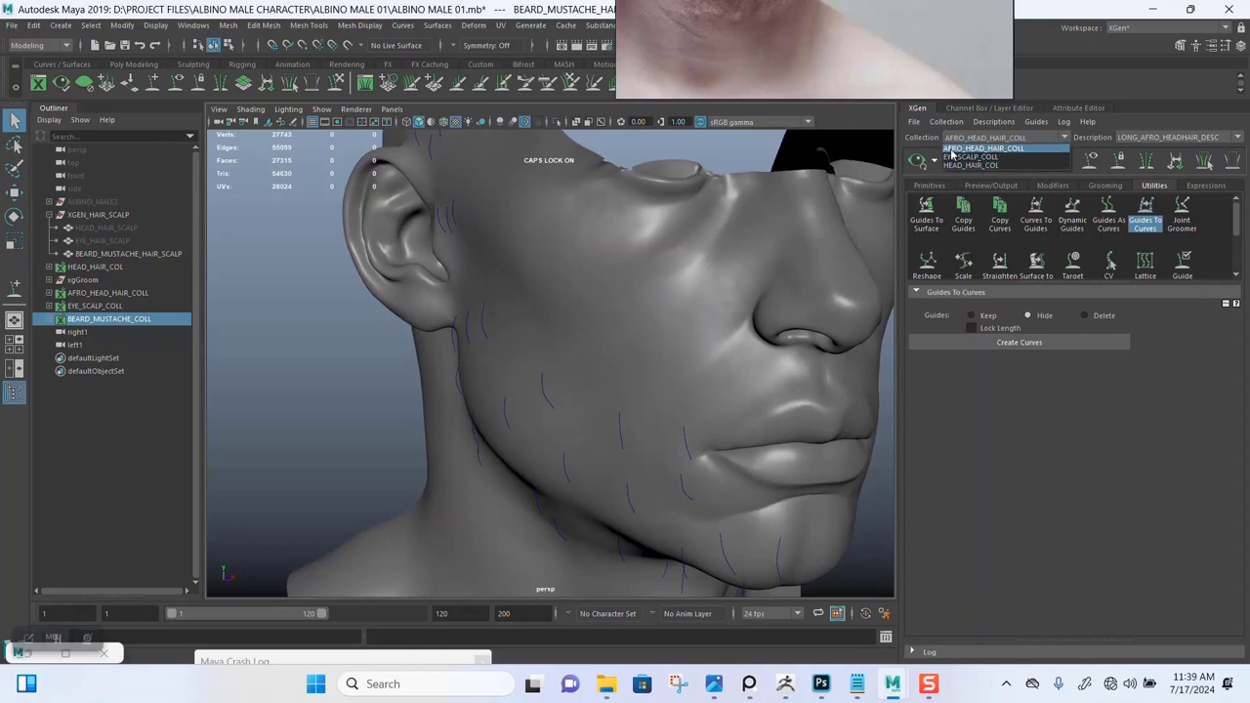
pyautogui.keyDown('alt'); pyautogui.moveTo(309, 354); pyautogui.dragTo(300, 331); pyautogui.keyUp('alt')
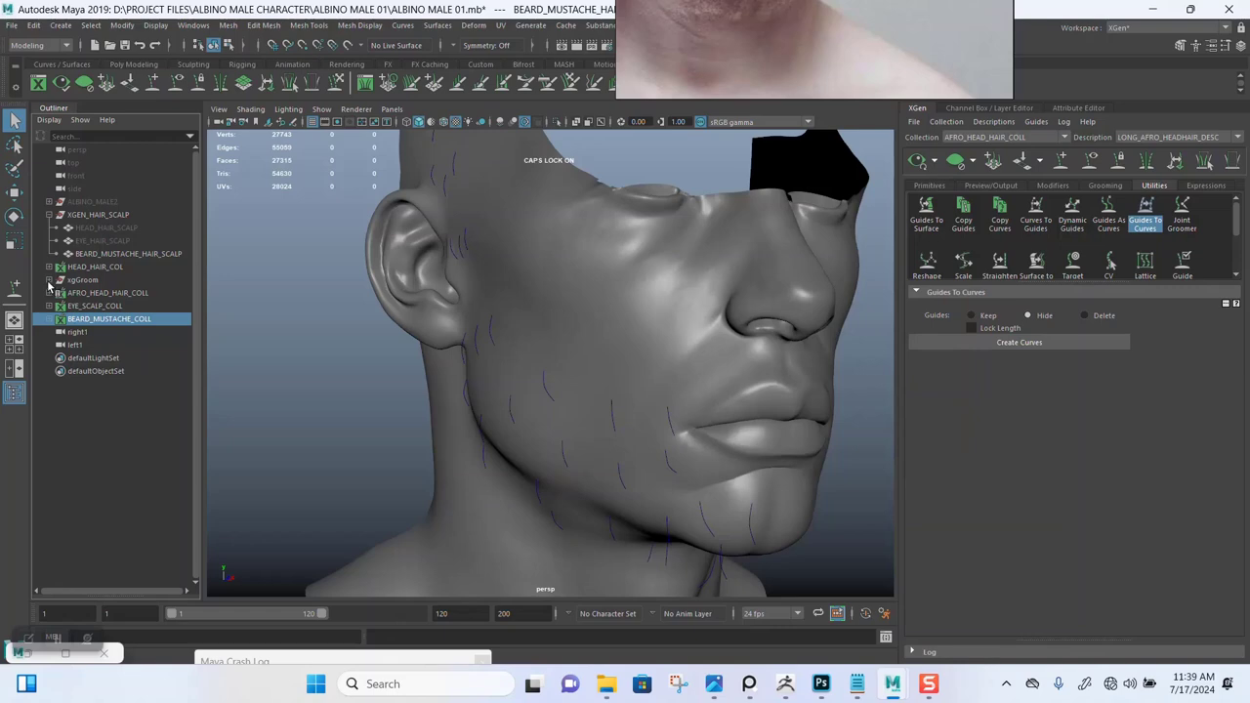
# Step: Inspect the beard curves along the jawline and below the ear up close, picking the one at the jaw's back edge
pyautogui.scroll(-2, 367, 367)
pyautogui.scroll(2, 367, 366)
pyautogui.scroll(8, 327, 353)
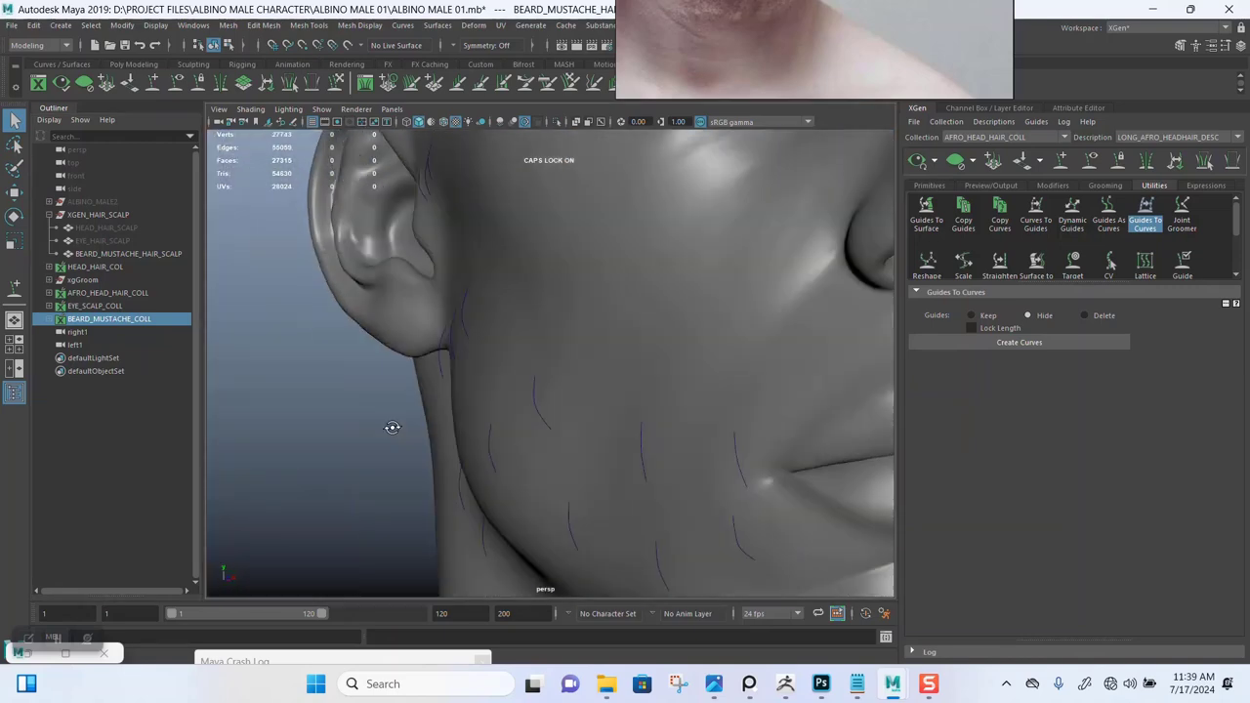
pyautogui.scroll(-3, 420, 427)
pyautogui.scroll(3, 445, 428)
pyautogui.moveTo(445, 430)
pyautogui.keyDown('alt'); pyautogui.mouseDown()
pyautogui.moveTo(482, 446)
pyautogui.moveTo(434, 423)
pyautogui.mouseUp(); pyautogui.keyUp('alt')
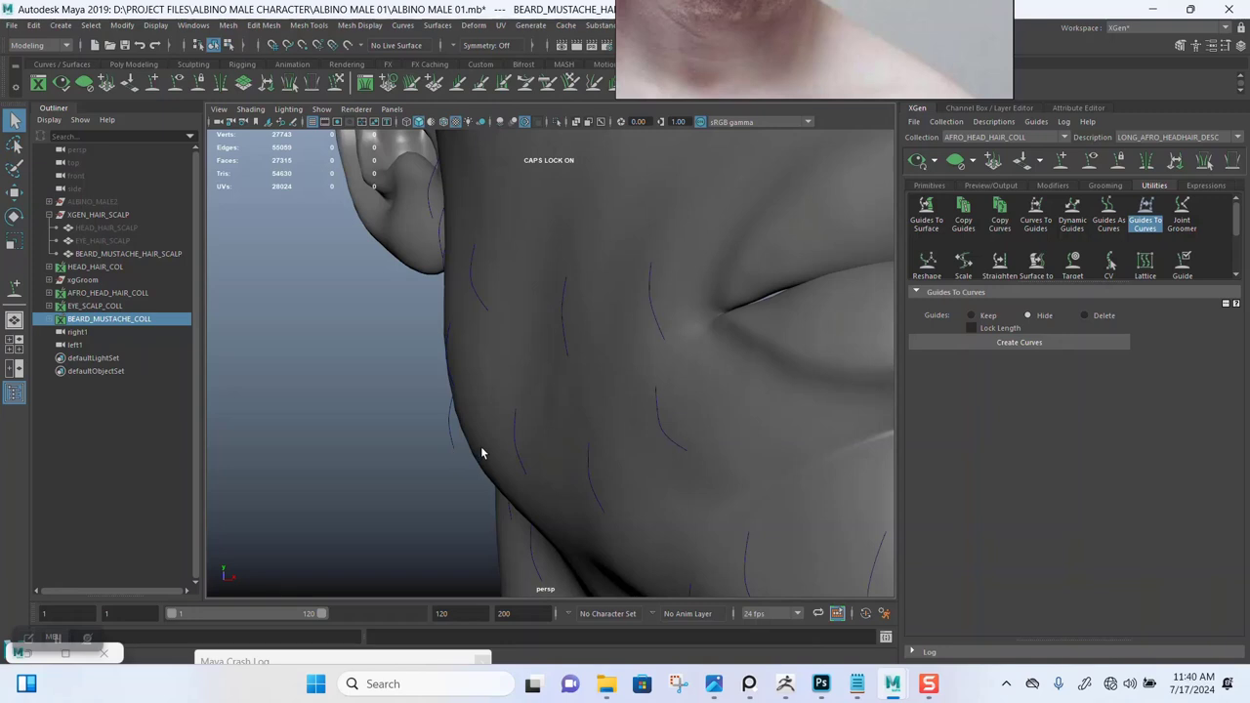
pyautogui.scroll(-1, 480, 452)
pyautogui.scroll(-2, 480, 452)
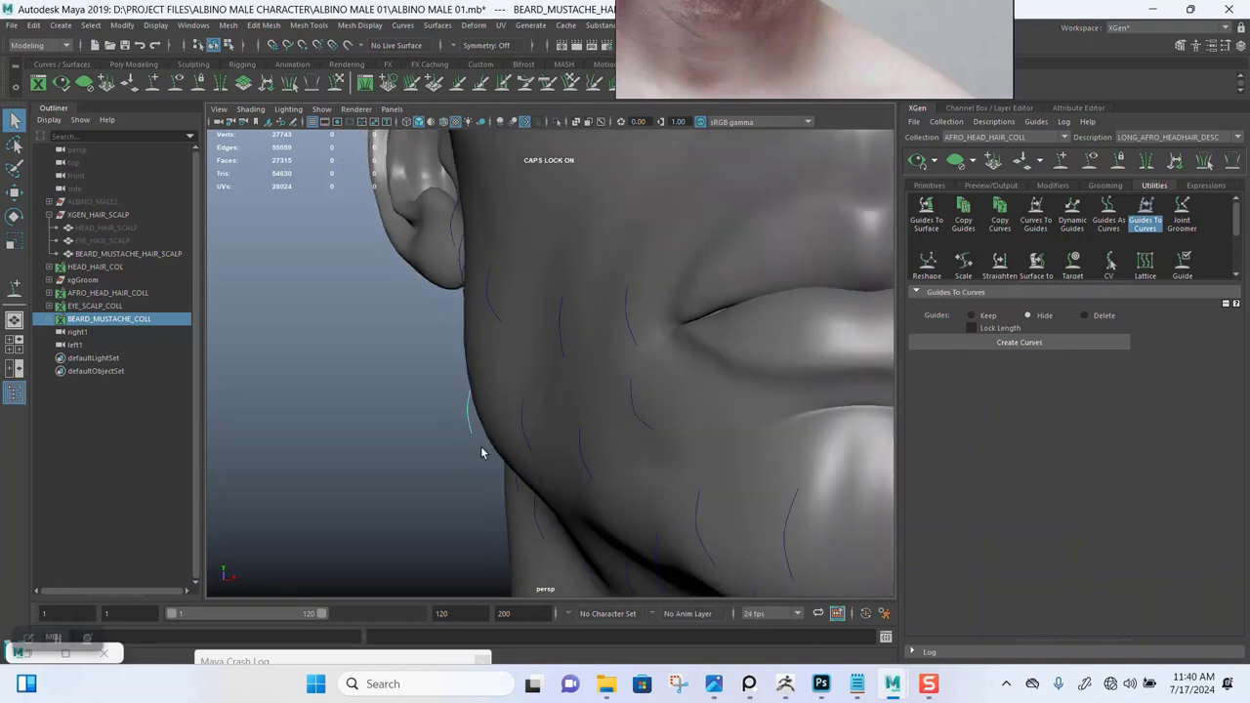
pyautogui.scroll(2, 480, 452)
pyautogui.scroll(1, 238, 354)
pyautogui.scroll(-3, 239, 354)
pyautogui.moveTo(348, 378)
pyautogui.keyDown('alt'); pyautogui.mouseDown()
pyautogui.moveTo(415, 369)
pyautogui.moveTo(375, 370)
pyautogui.moveTo(382, 391)
pyautogui.moveTo(348, 358)
pyautogui.mouseUp(); pyautogui.keyUp('alt')
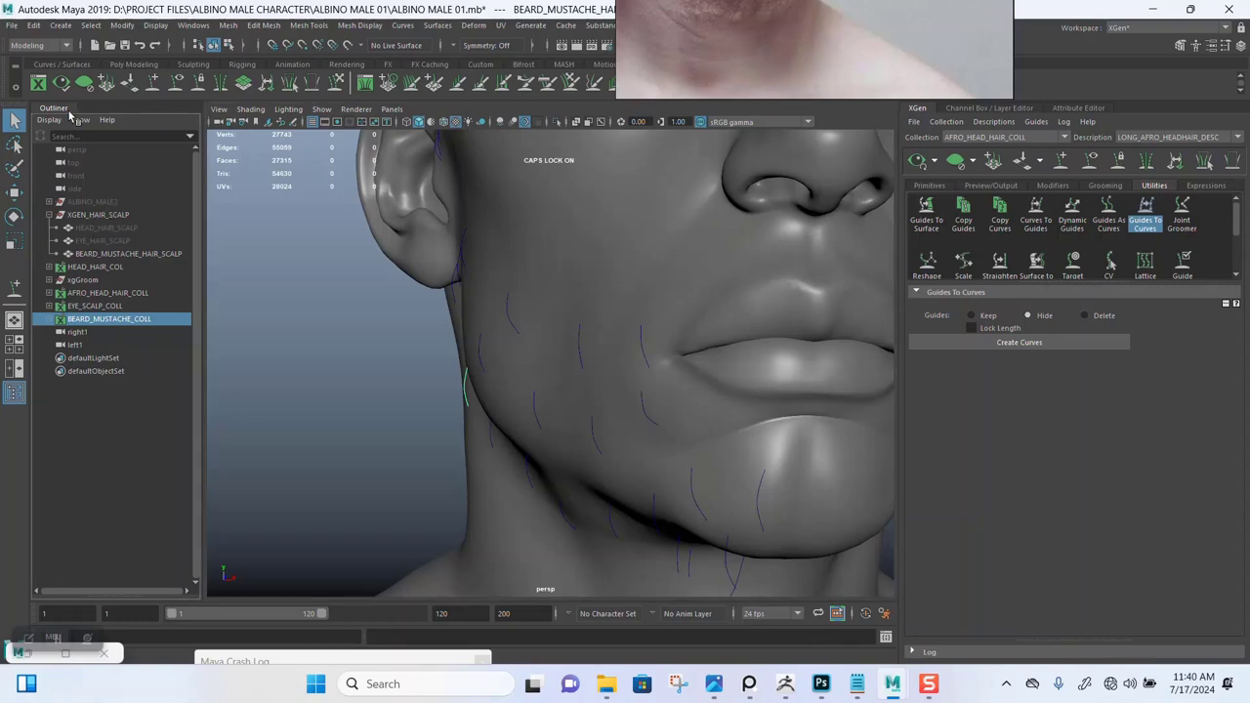
# Step: Close the Outliner, reopen it and dock it again beside the viewport
pyautogui.moveTo(64, 110); pyautogui.dragTo(116, 169)
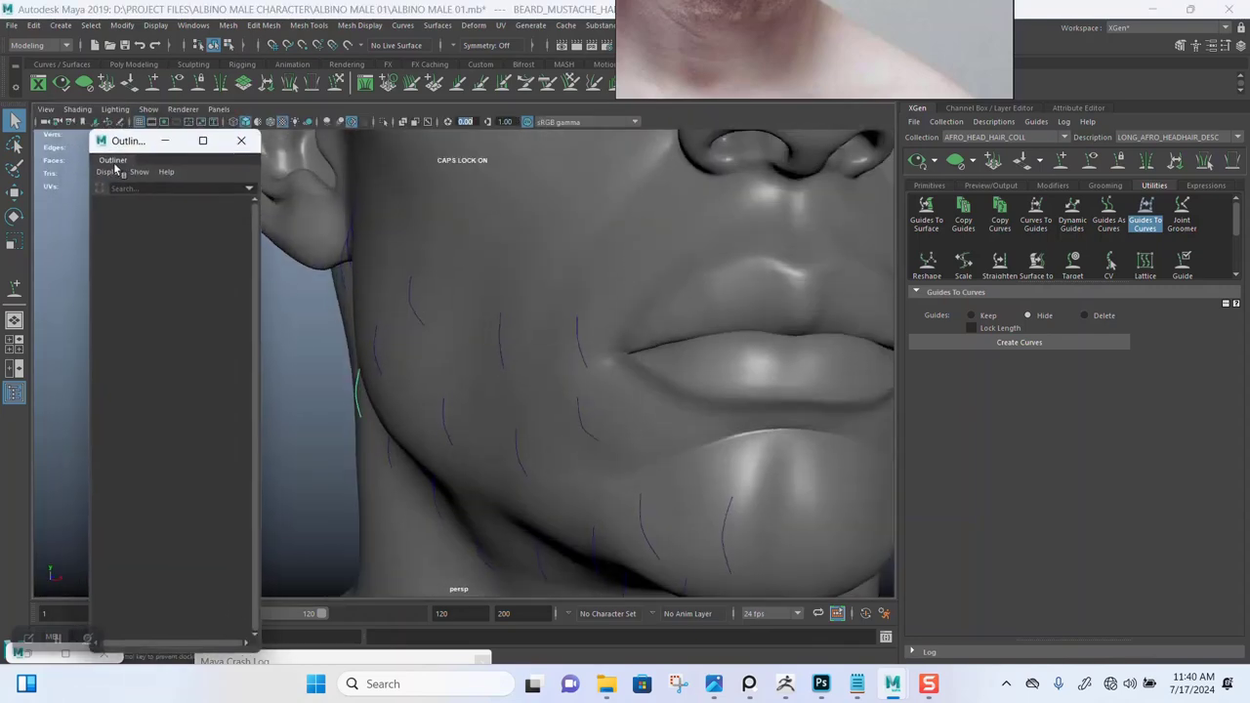
pyautogui.click(241, 139)
pyautogui.click(194, 25)
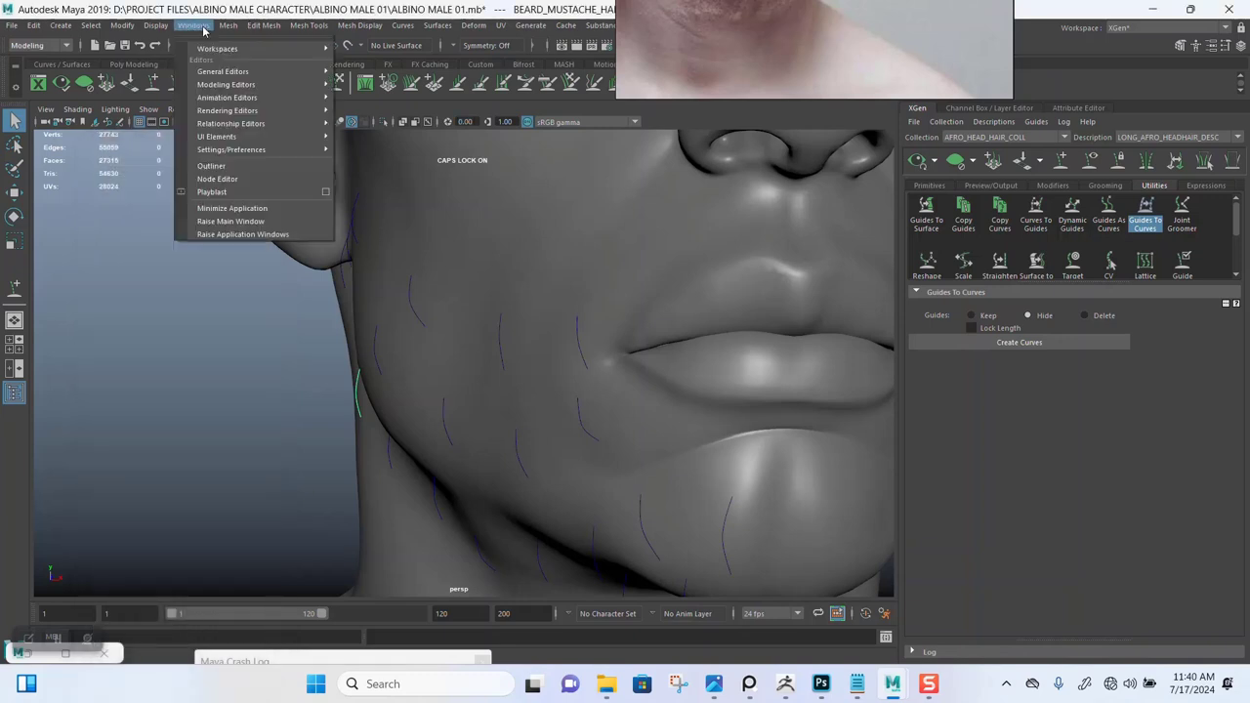
pyautogui.click(221, 192)
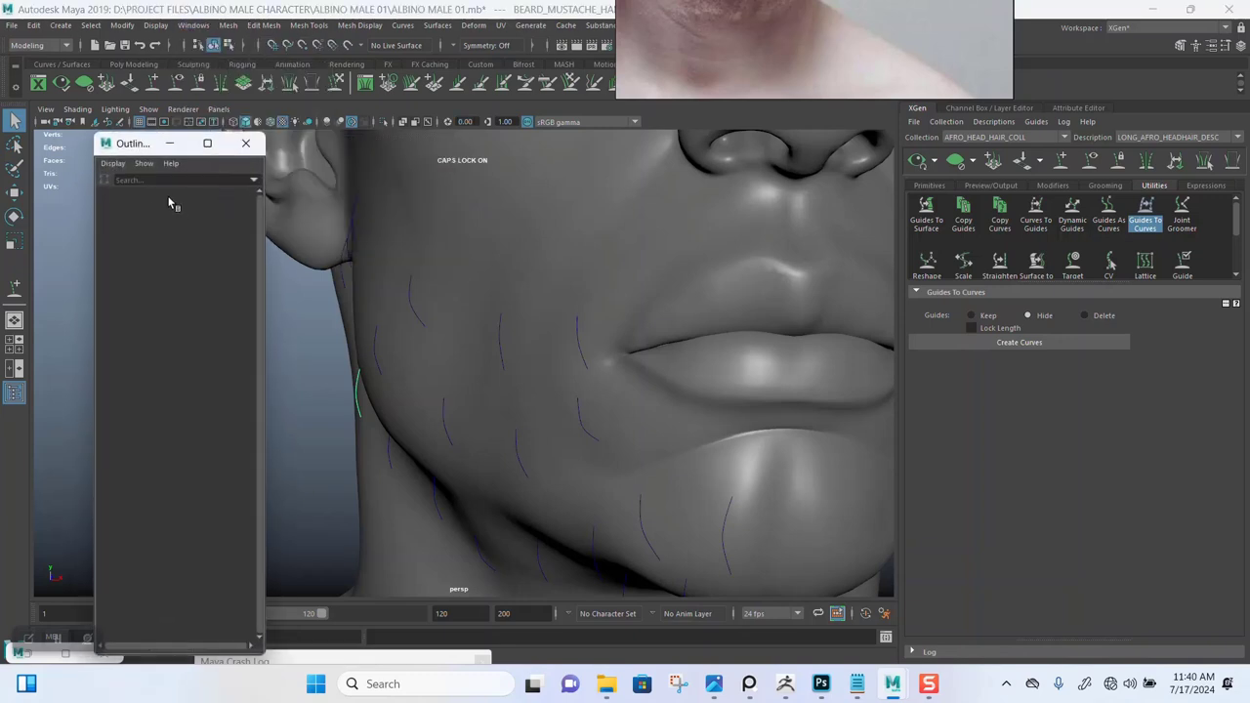
pyautogui.click(106, 144)
pyautogui.click(105, 145)
pyautogui.moveTo(105, 144); pyautogui.dragTo(52, 194)
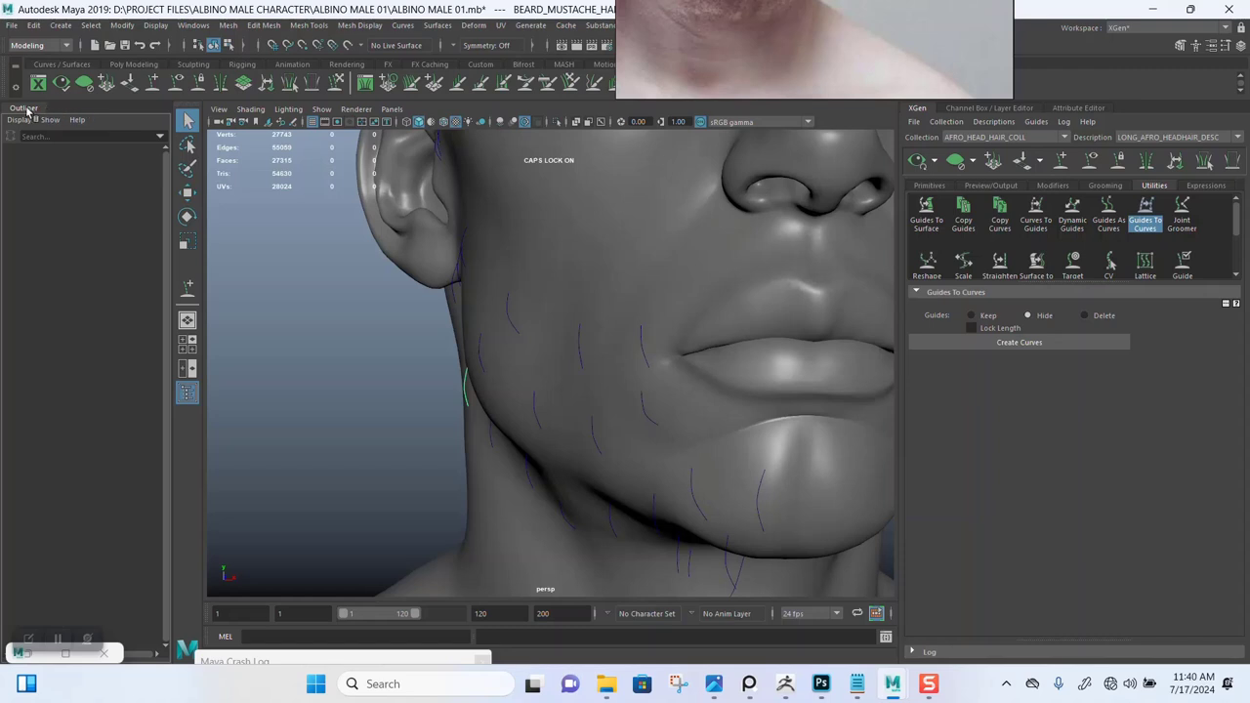
# Step: Save the scene ALBINO MALE 01.mb with the converted beard curves in it
pyautogui.scroll(-3, 286, 315)
pyautogui.keyDown('alt'); pyautogui.moveTo(286, 319); pyautogui.dragTo(694, 154); pyautogui.keyUp('alt')
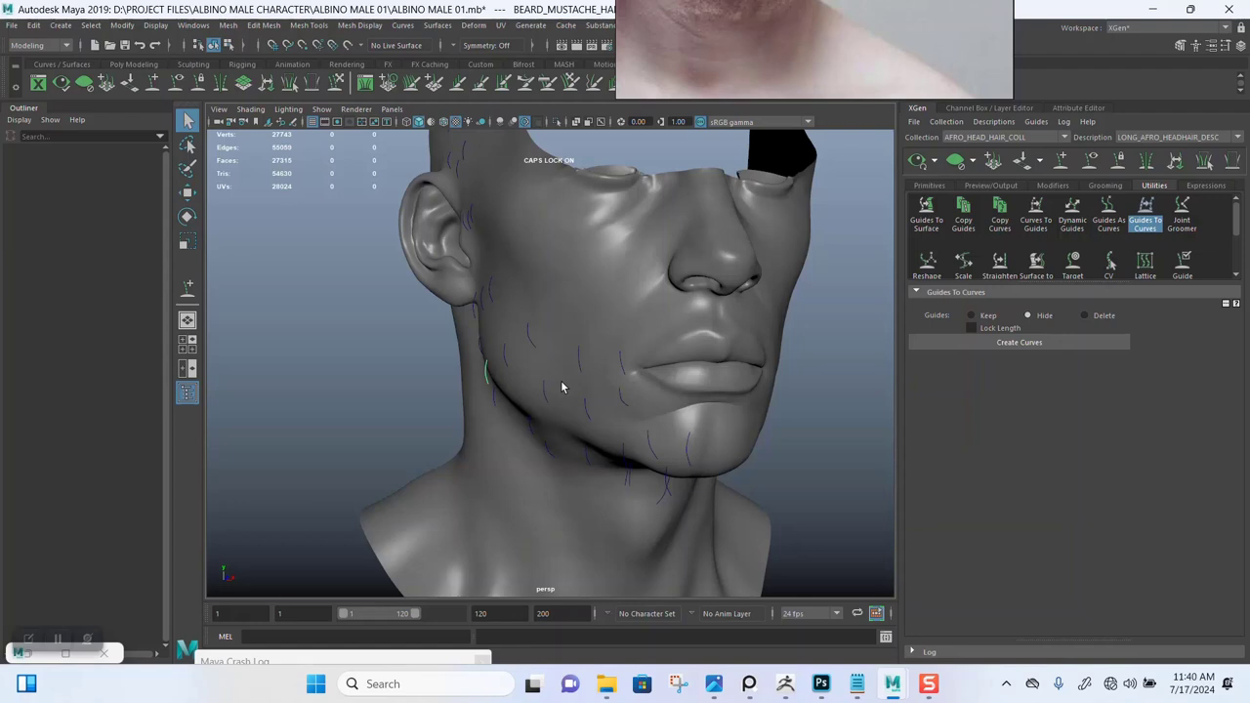
pyautogui.scroll(-3, 599, 412)
pyautogui.scroll(5, 598, 412)
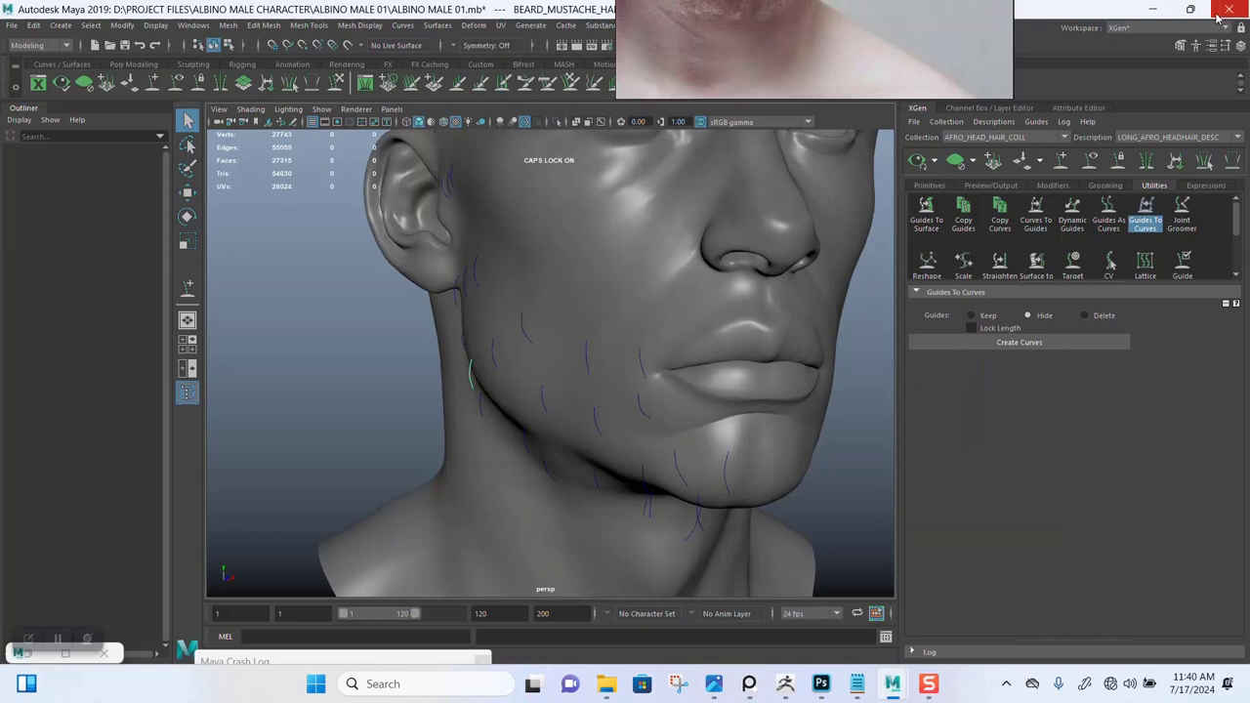
pyautogui.hotkey('ctrl', 's')
pyautogui.hotkey('ctrl', 's')
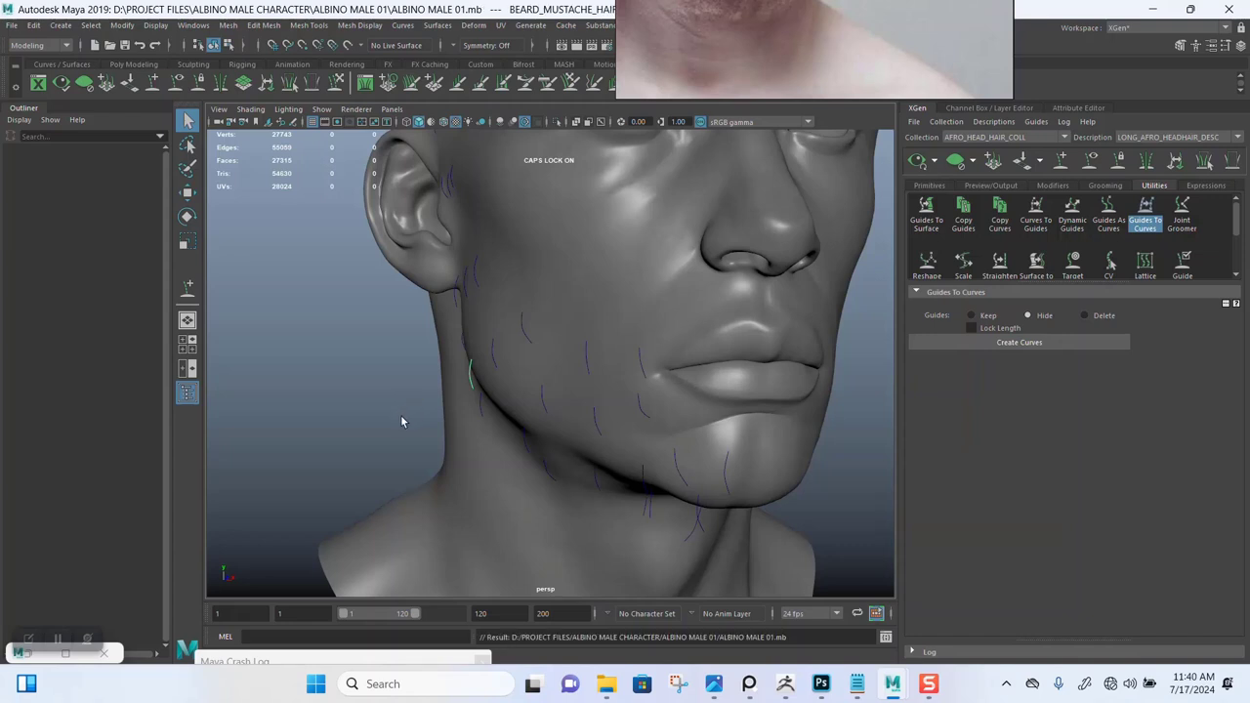
# Step: Exit the program to restart it with a fresh session
pyautogui.scroll(-2, 400, 416)
pyautogui.click(10, 25)
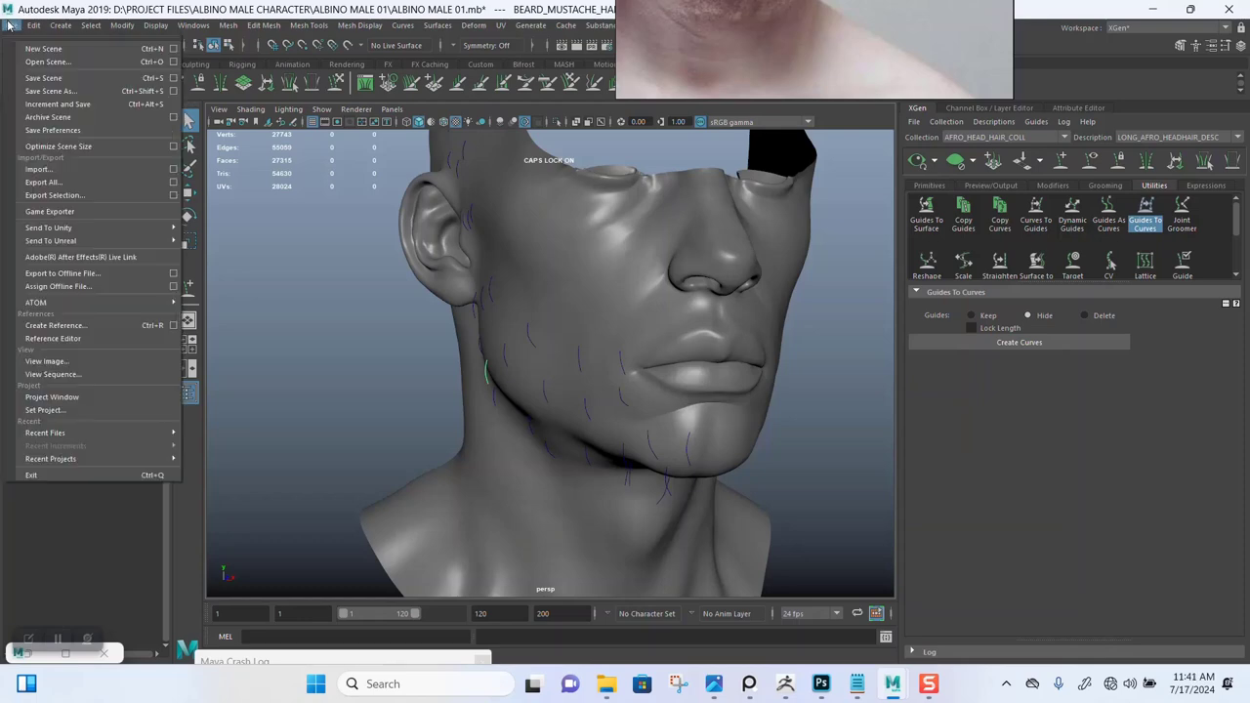
pyautogui.click(53, 475)
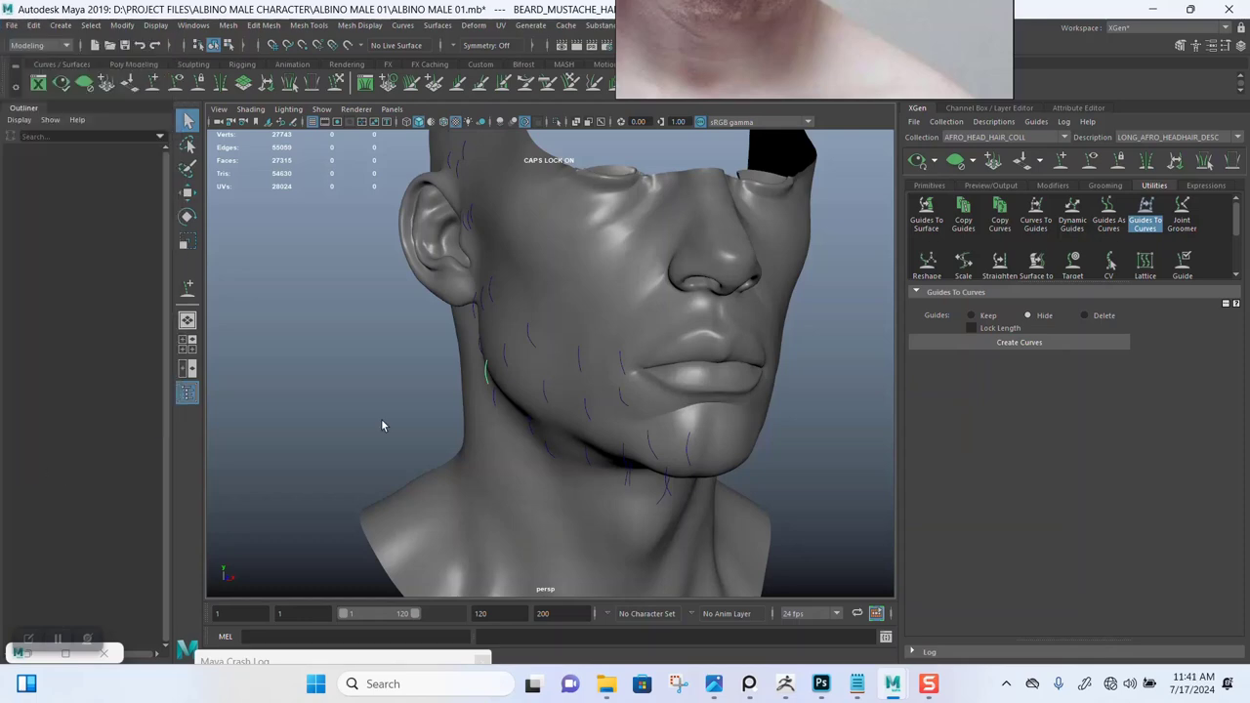
pyautogui.scroll(-2, 387, 422)
pyautogui.scroll(5, 388, 422)
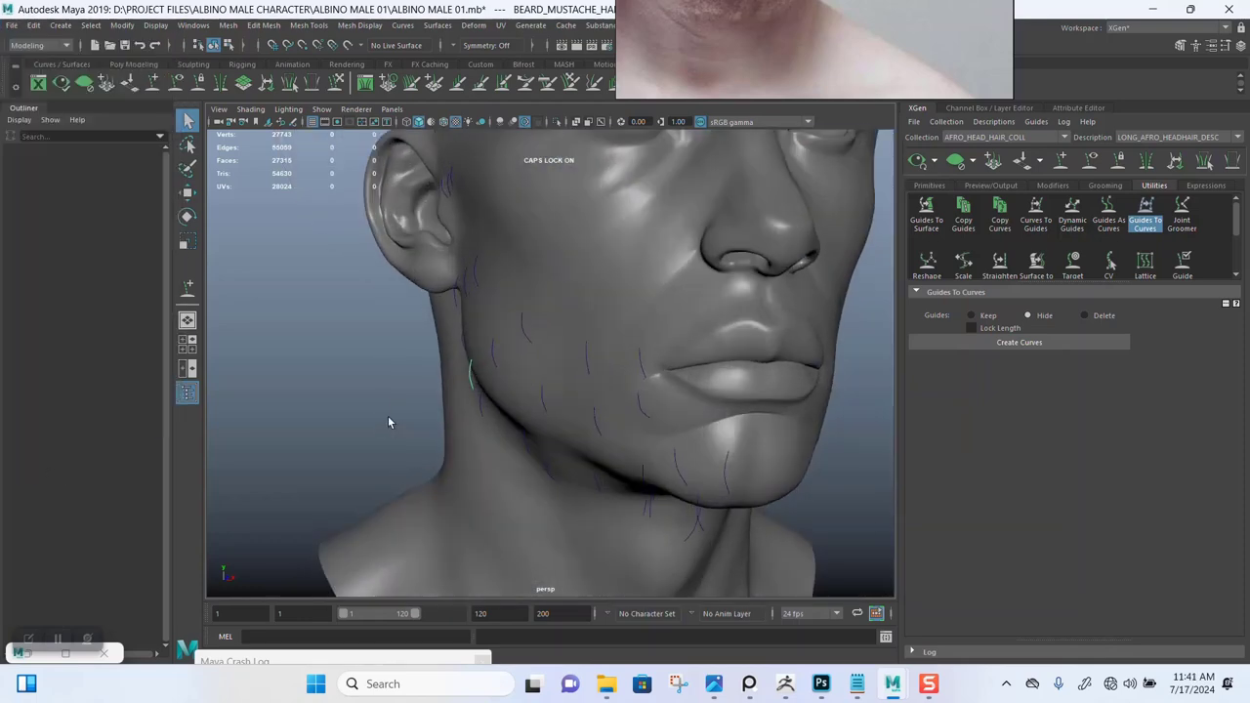
pyautogui.scroll(-3, 387, 422)
pyautogui.scroll(5, 388, 422)
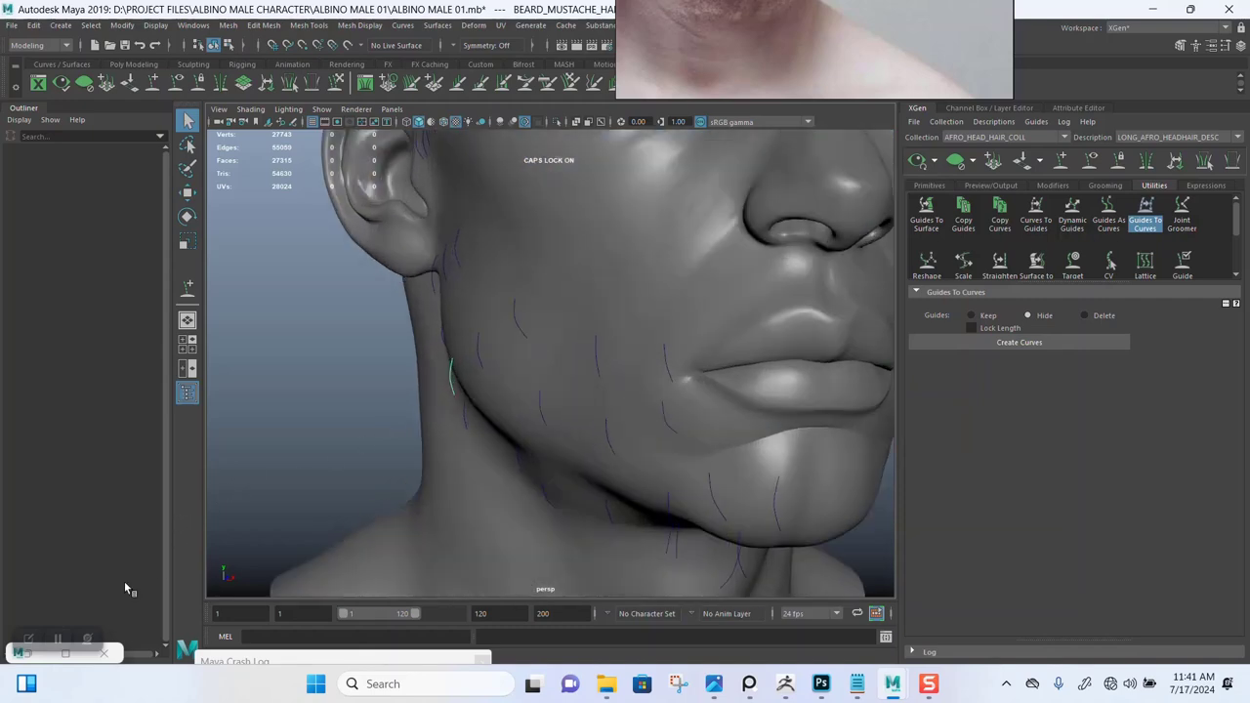
pyautogui.click(60, 639)
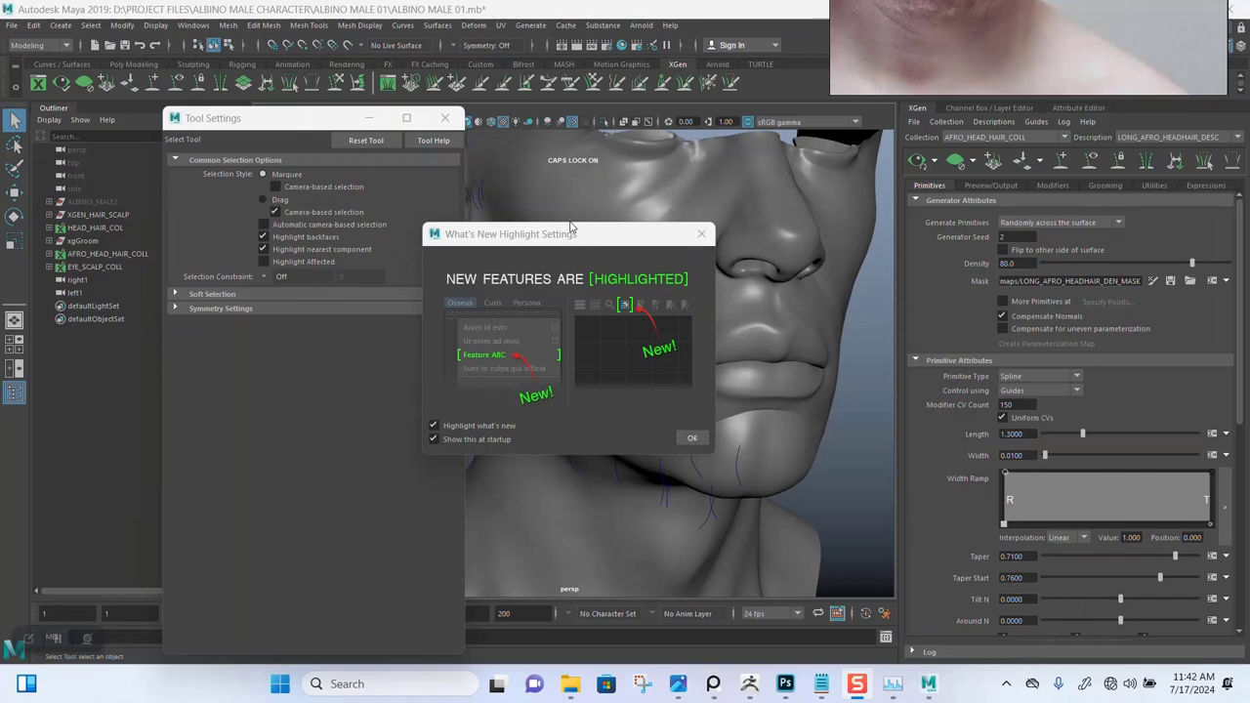
# Step: Dismiss the What's New Highlight Settings dialog and close the Tool Settings window to clear the view of the head
pyautogui.moveTo(574, 231); pyautogui.dragTo(644, 245)
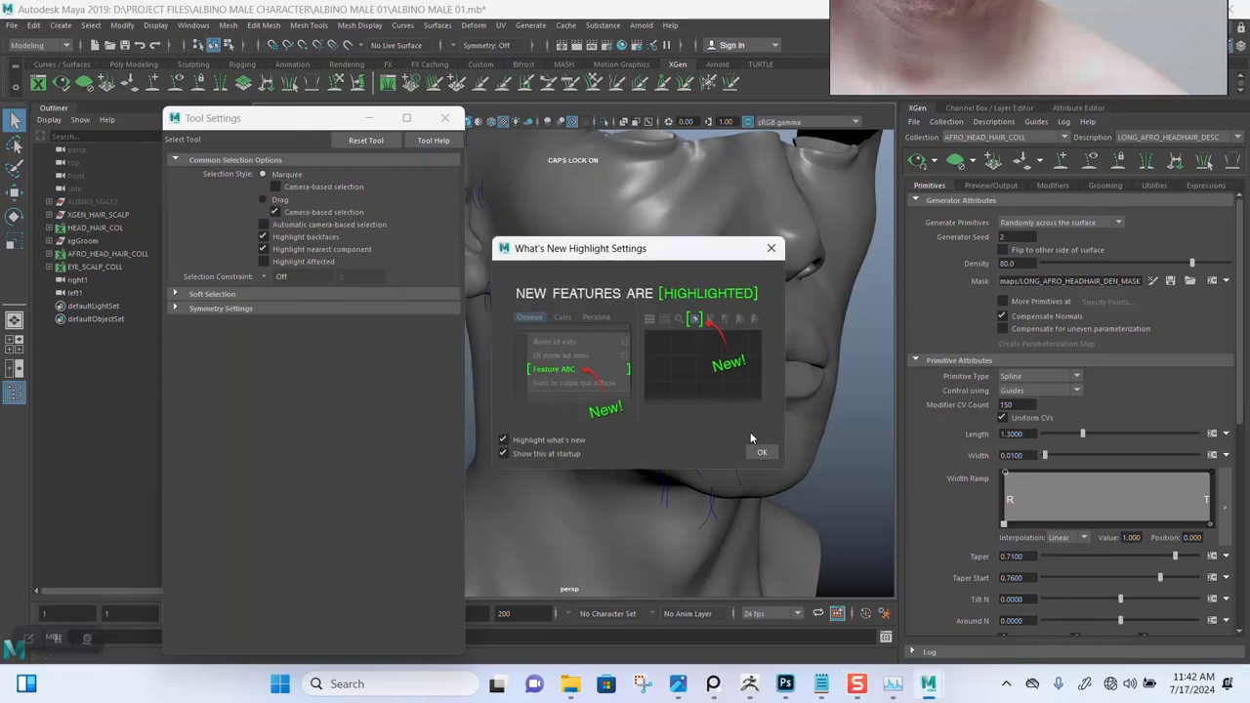
pyautogui.press('Escape')
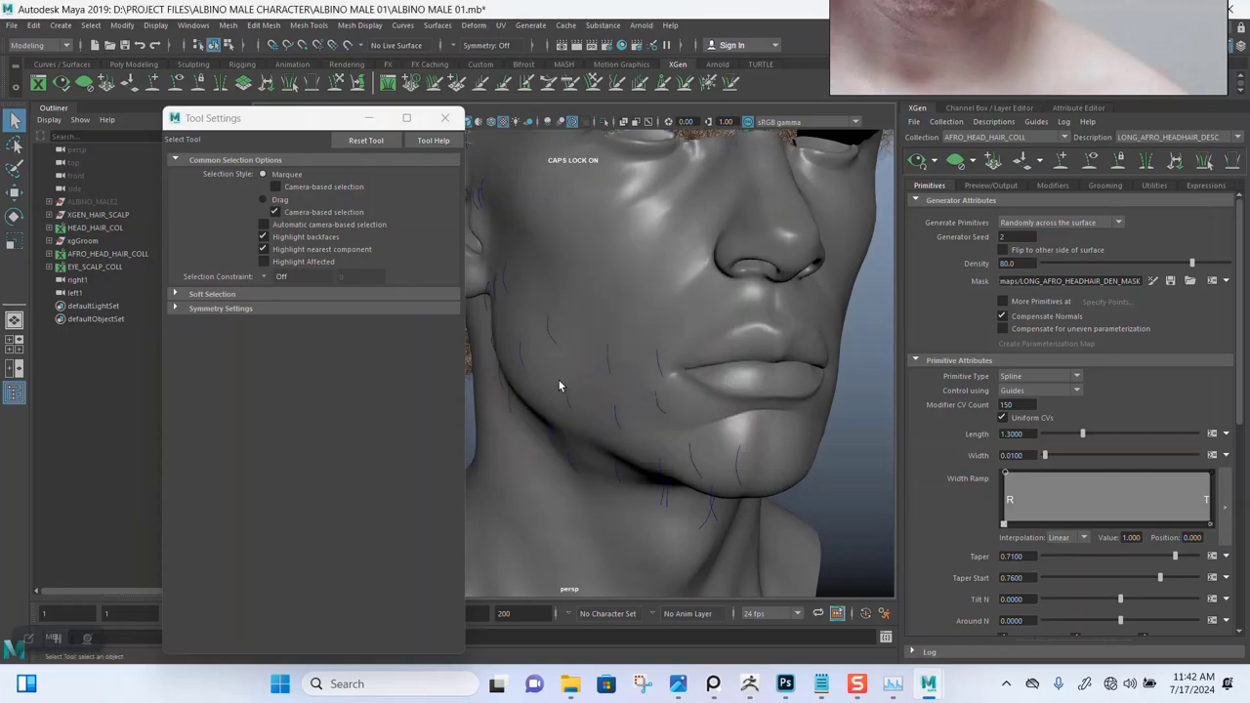
pyautogui.click(444, 117)
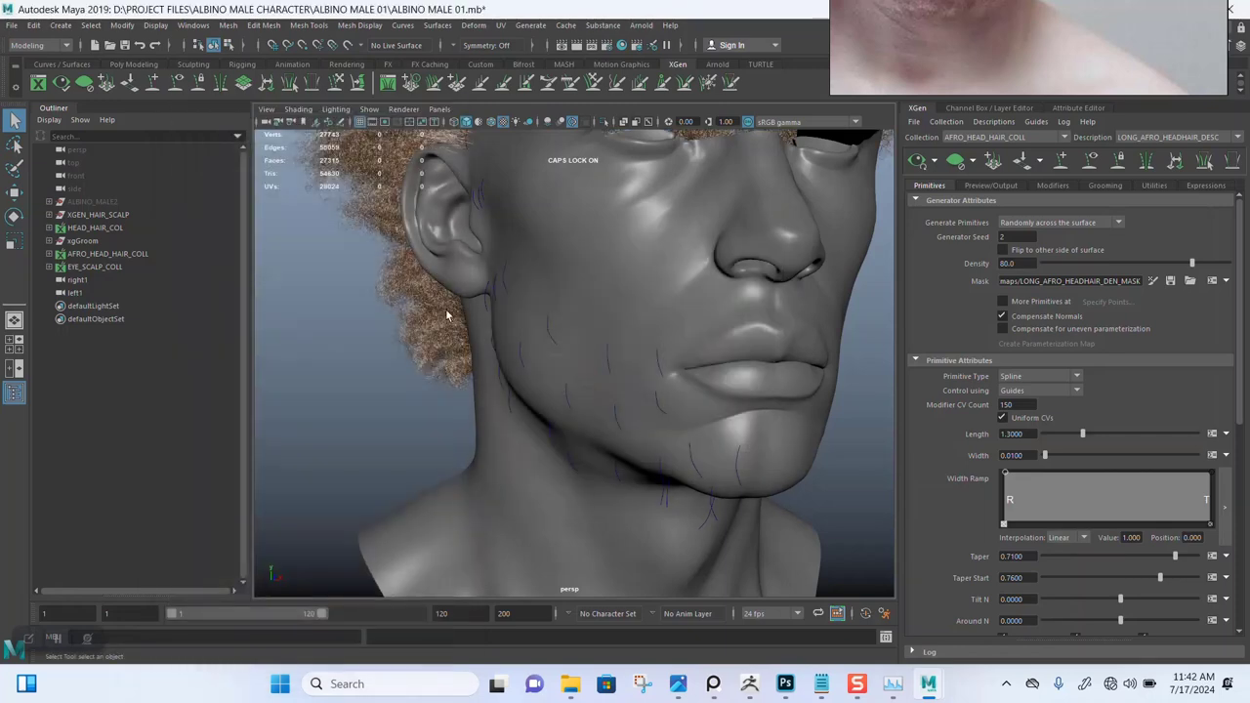
pyautogui.scroll(-2, 466, 323)
pyautogui.scroll(3, 466, 322)
pyautogui.scroll(-3, 465, 318)
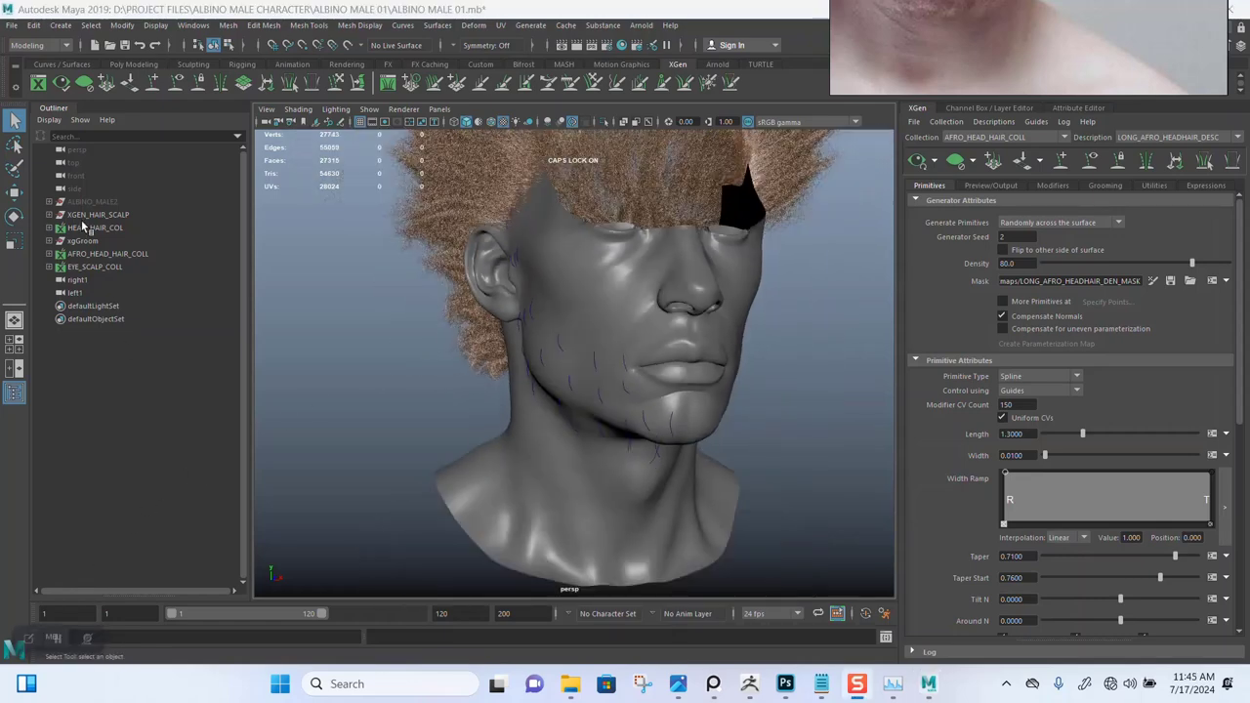
# Step: Set the project to the ALBINO MALE folder inside ALBINO MALE CHARACTER\ALBINO MALE 01
pyautogui.click(11, 25)
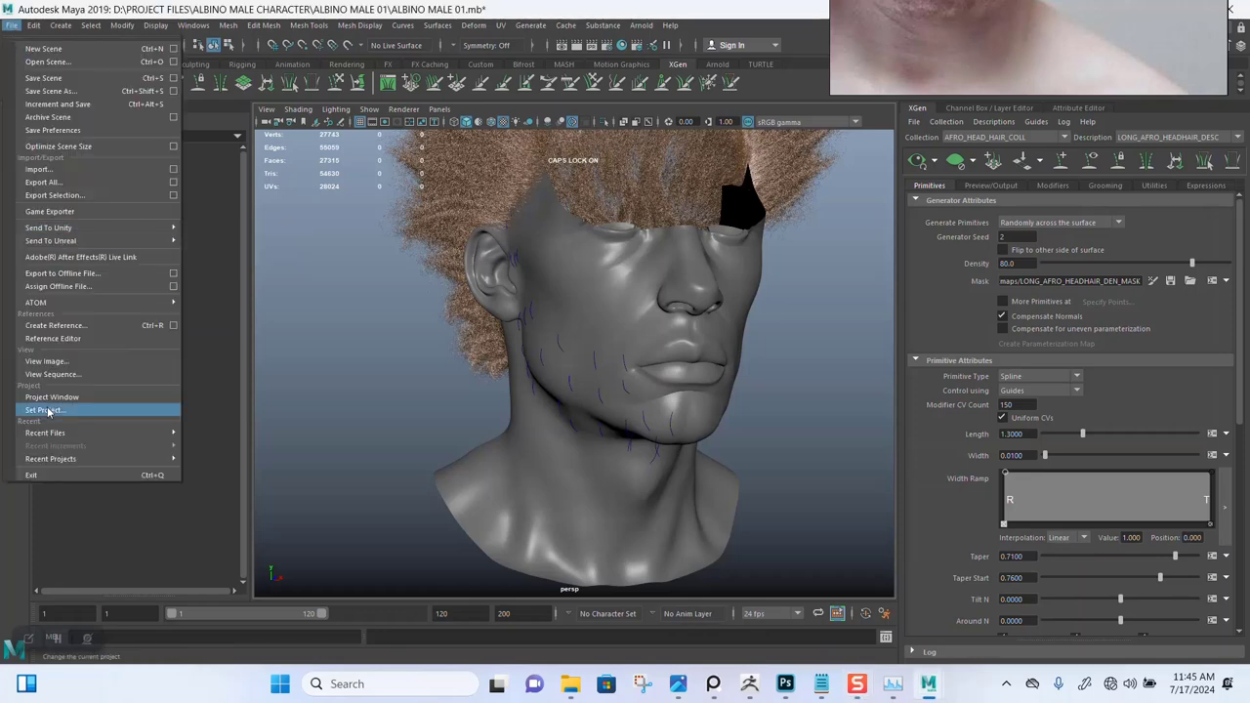
pyautogui.click(152, 414)
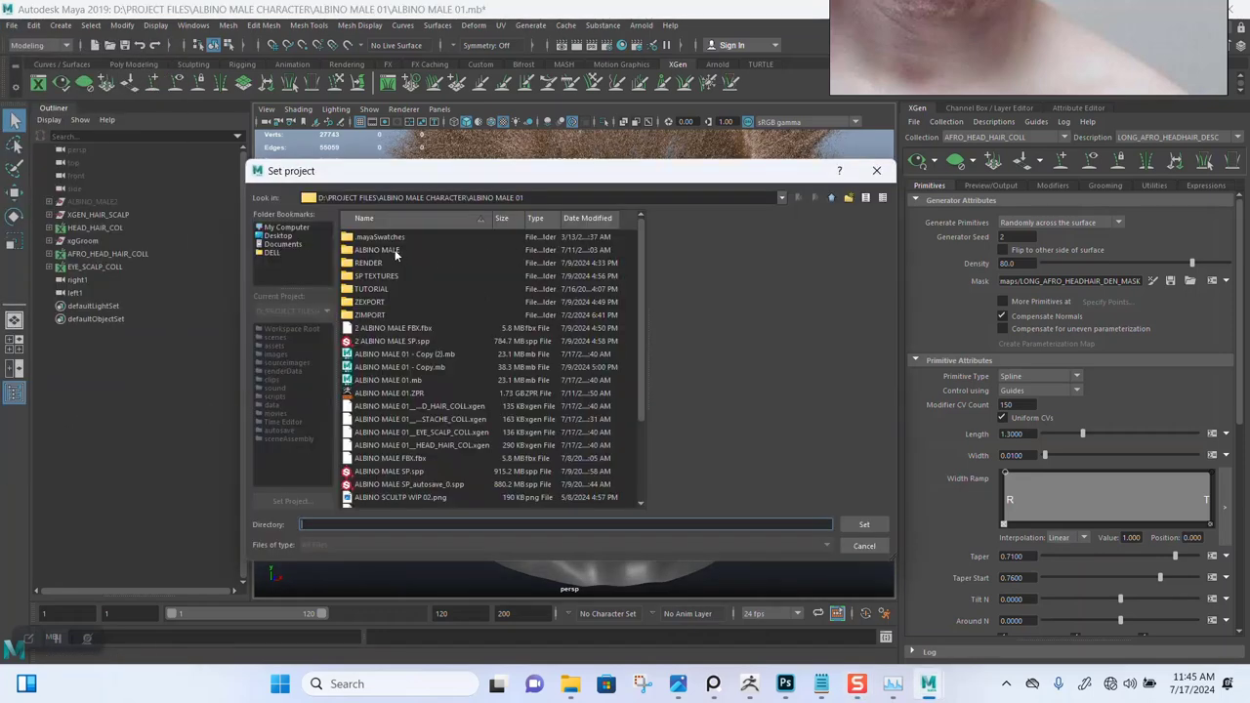
pyautogui.click(394, 252)
pyautogui.click(867, 524)
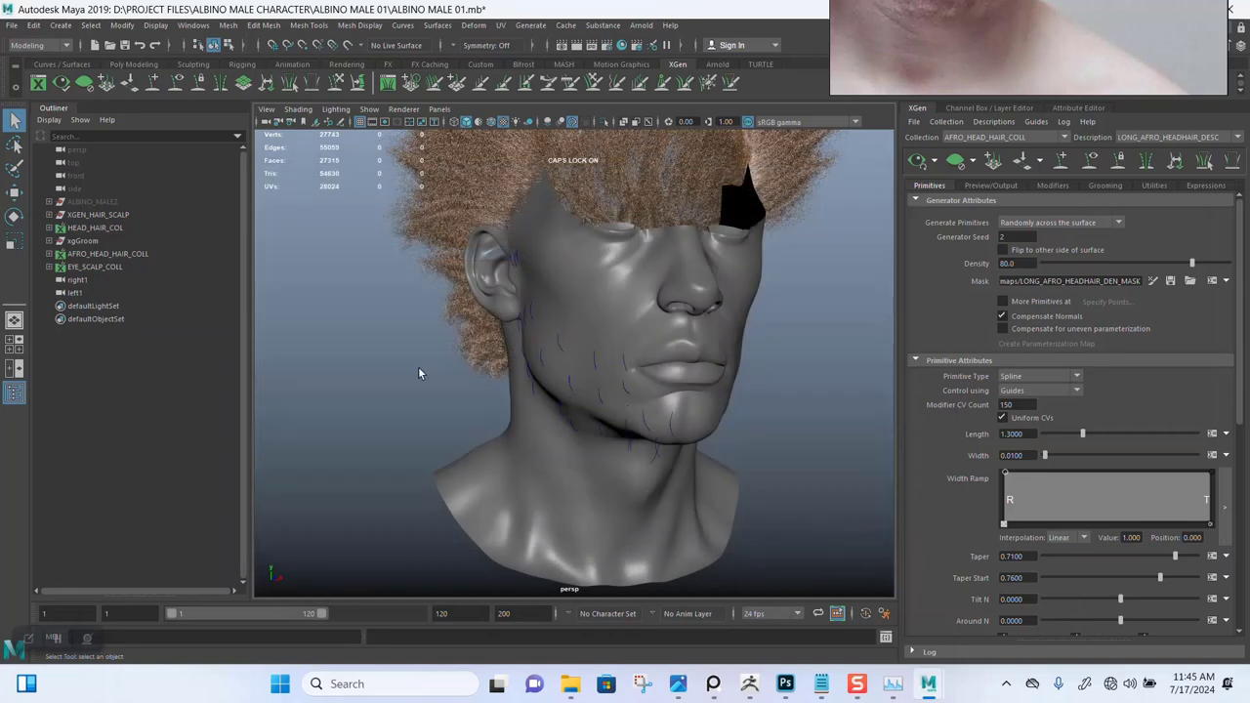
pyautogui.scroll(3, 477, 434)
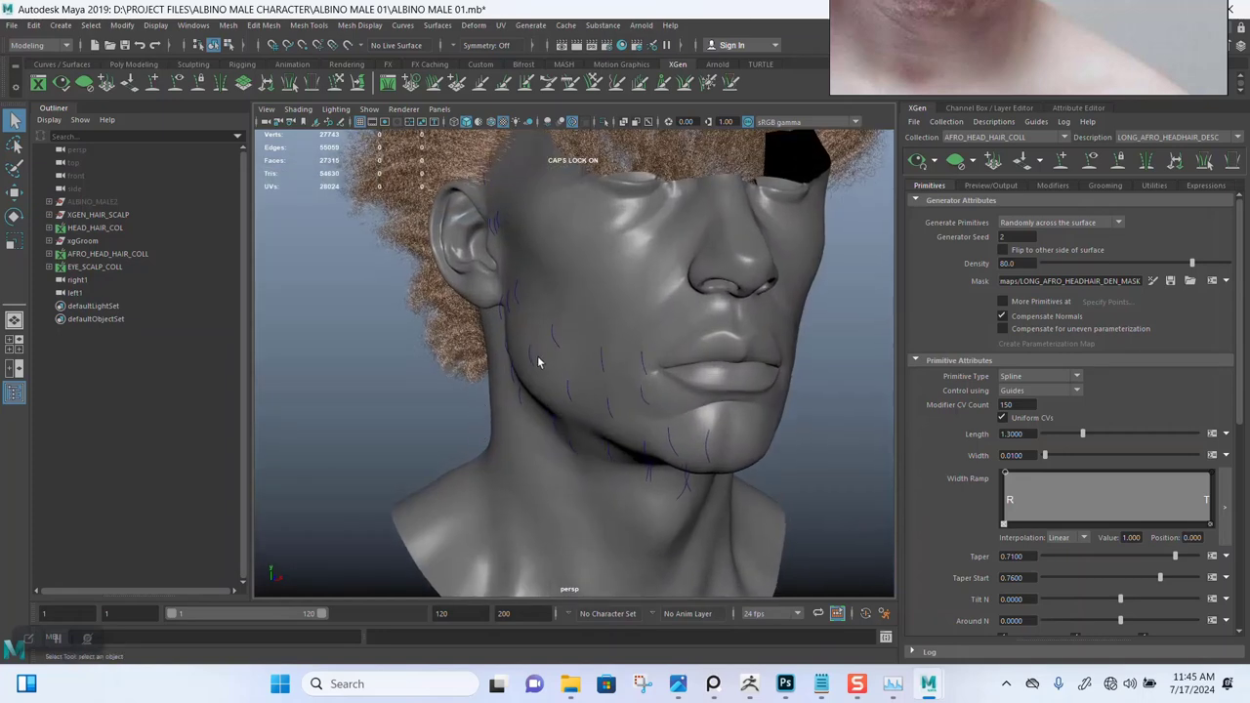
# Step: Clear the XGen preview of the AFRO_HEAD_HAIR_COLL hair from the head
pyautogui.keyDown('alt'); pyautogui.moveTo(538, 357); pyautogui.dragTo(644, 363); pyautogui.keyUp('alt')
pyautogui.click(954, 161)
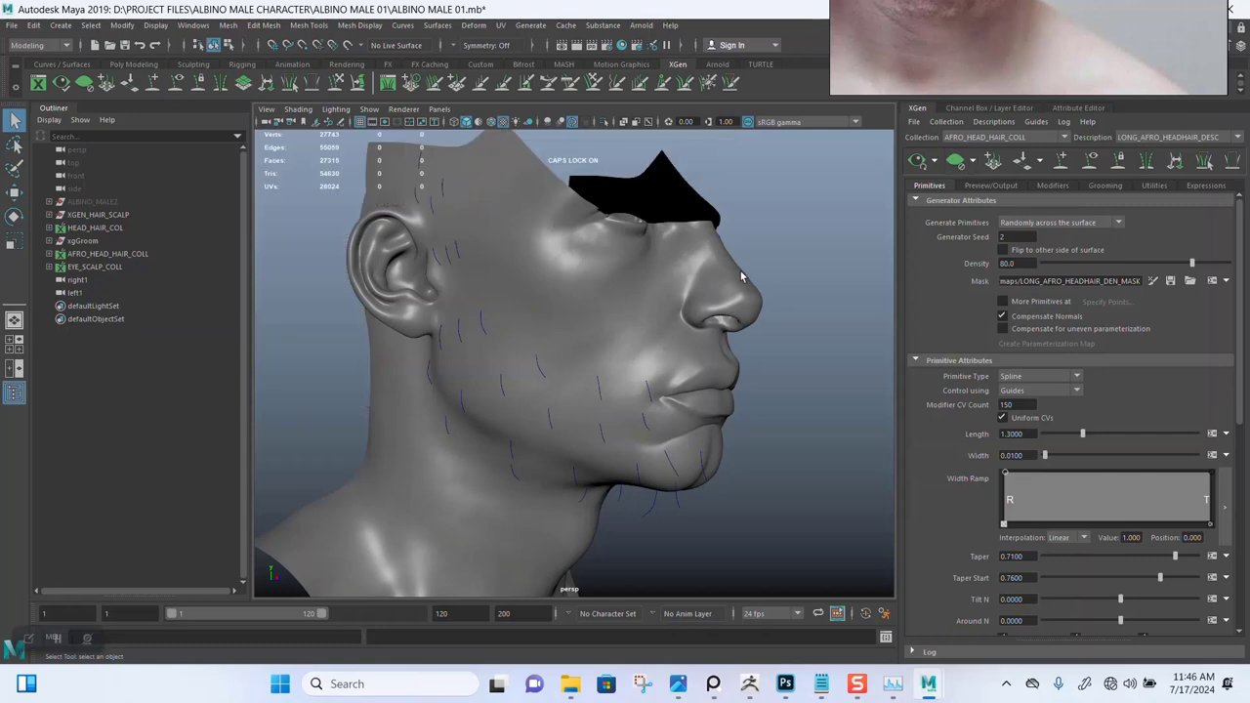
pyautogui.keyDown('alt'); pyautogui.moveTo(740, 271); pyautogui.dragTo(637, 306); pyautogui.keyUp('alt')
# Step: Start a new XGen description on the beard and mustache scalp mesh in a new collection named NEW_BEARD_MUSTACHE_COLL
pyautogui.click(663, 335)
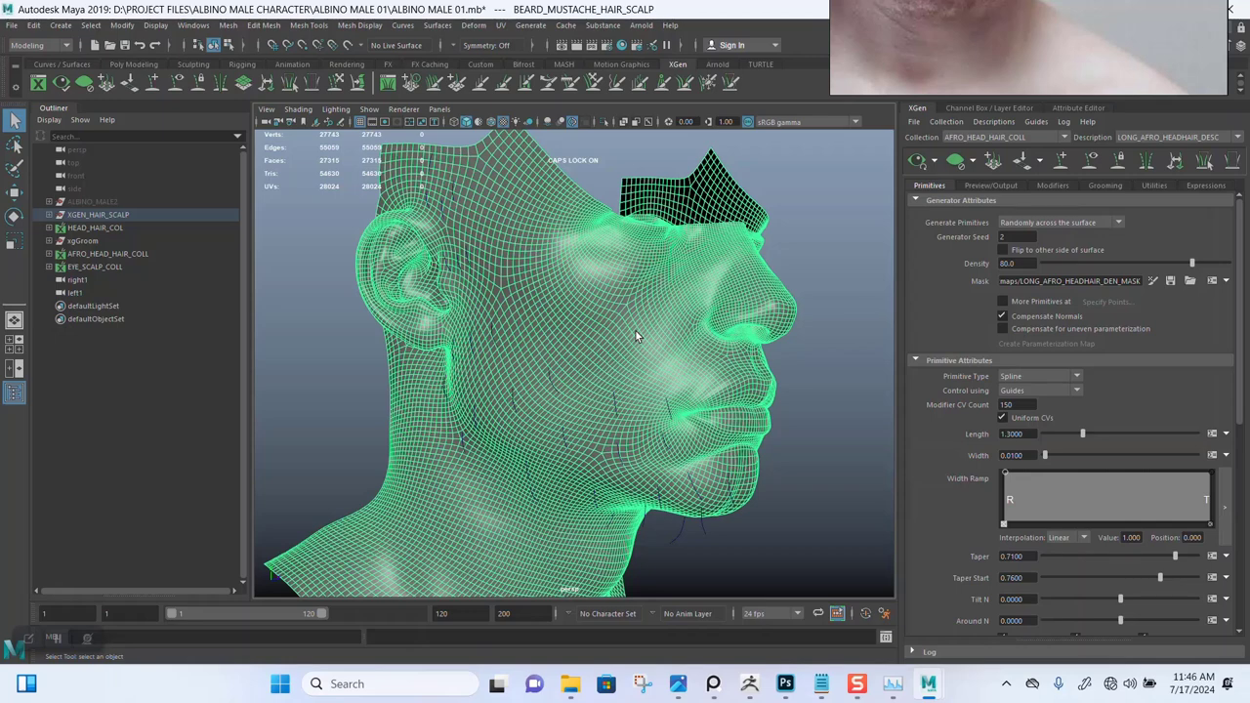
pyautogui.click(992, 121)
pyautogui.click(998, 137)
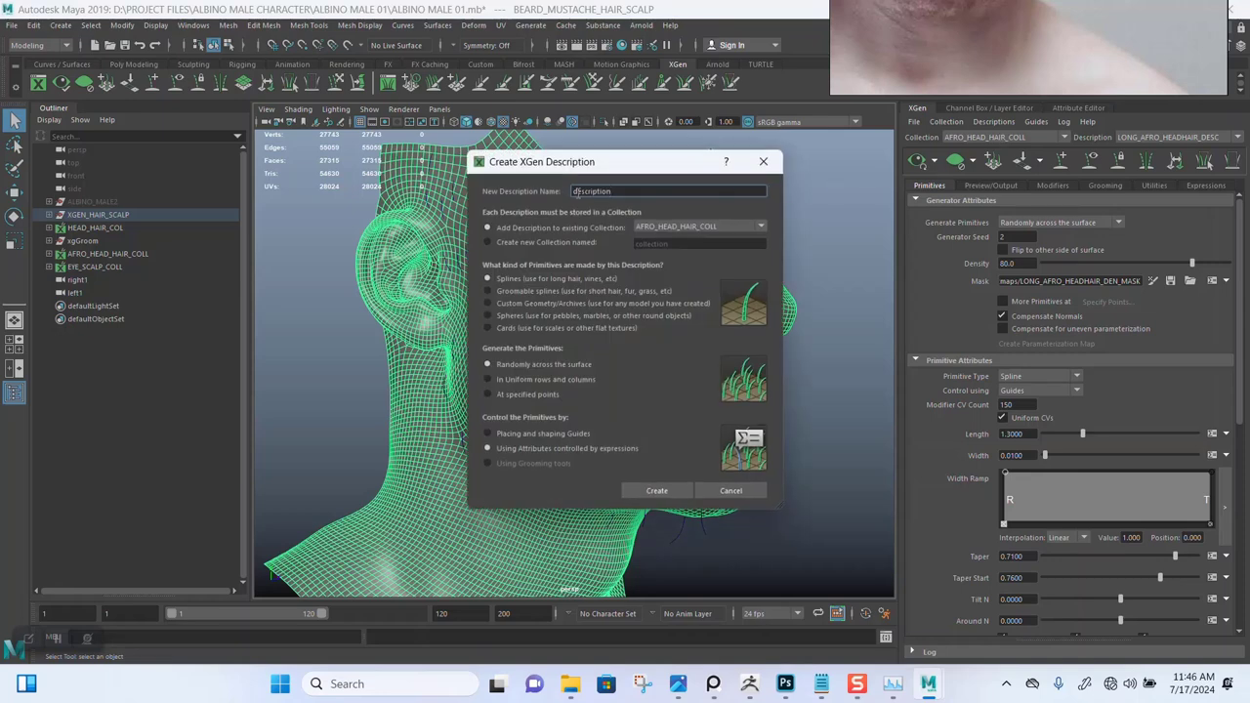
pyautogui.click(527, 242)
pyautogui.doubleClick(630, 243)
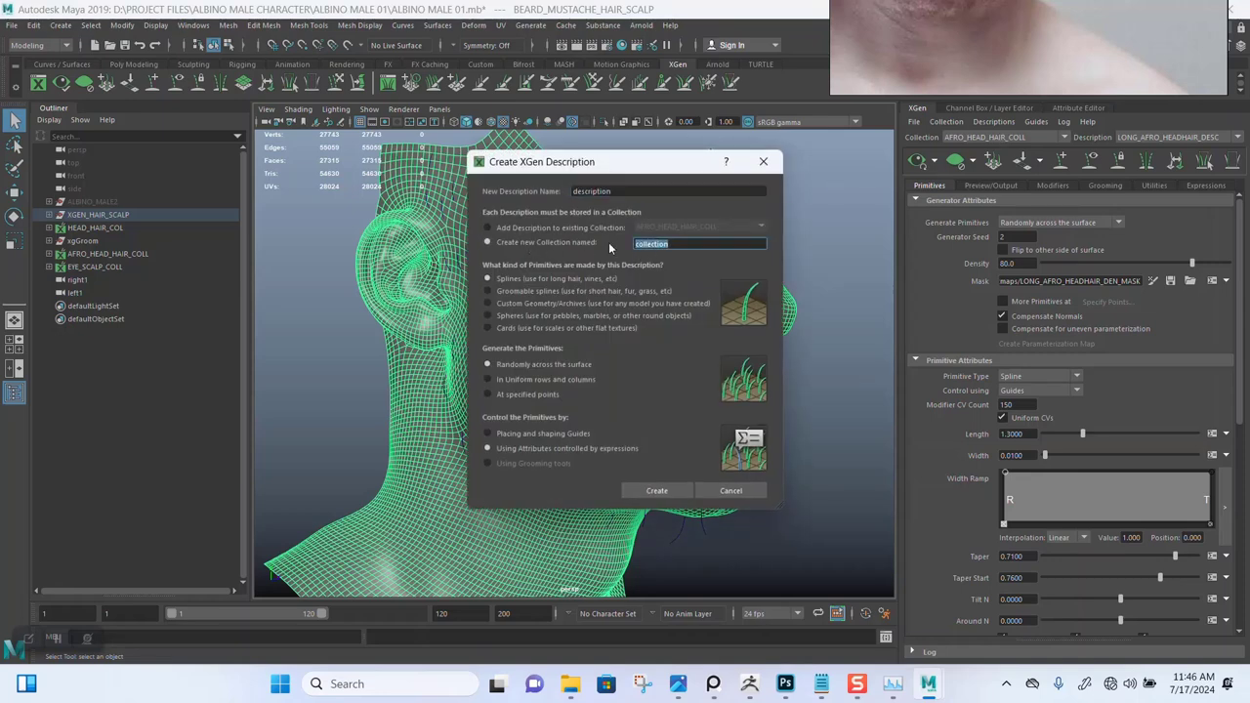
pyautogui.write('NEW')
pyautogui.write('_BEARD_MUSTACHE_COLL')
# Step: Name the description NEW_BEARD_HAIR_DESC, control its primitives by placing and shaping guides, and create it
pyautogui.click(617, 192)
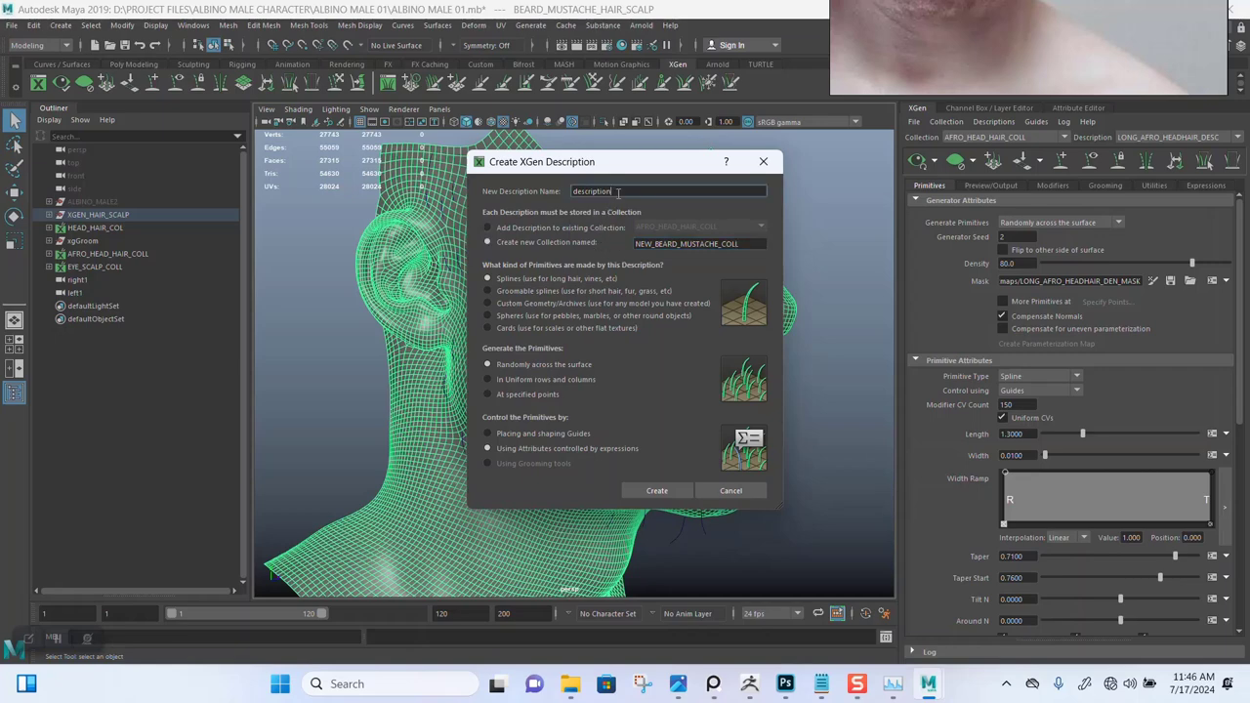
pyautogui.doubleClick(617, 193)
pyautogui.write('NEW_BEARD_HAIR_DESC')
pyautogui.click(501, 432)
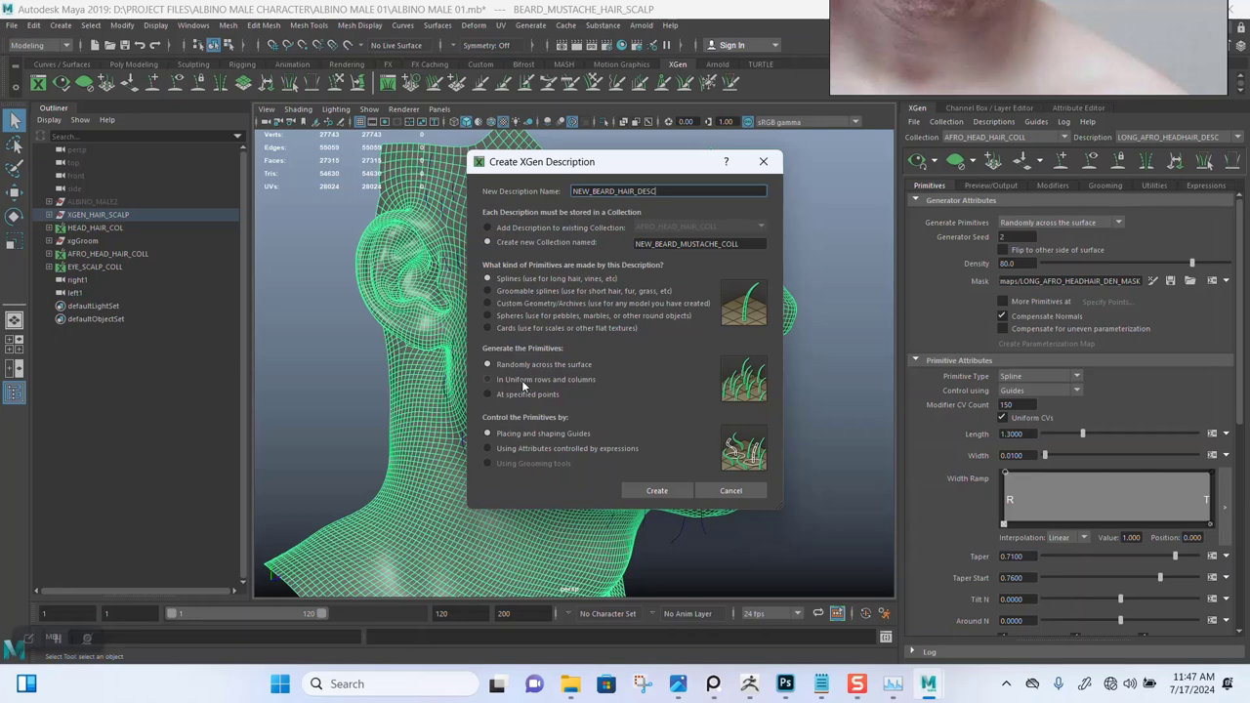
pyautogui.click(656, 491)
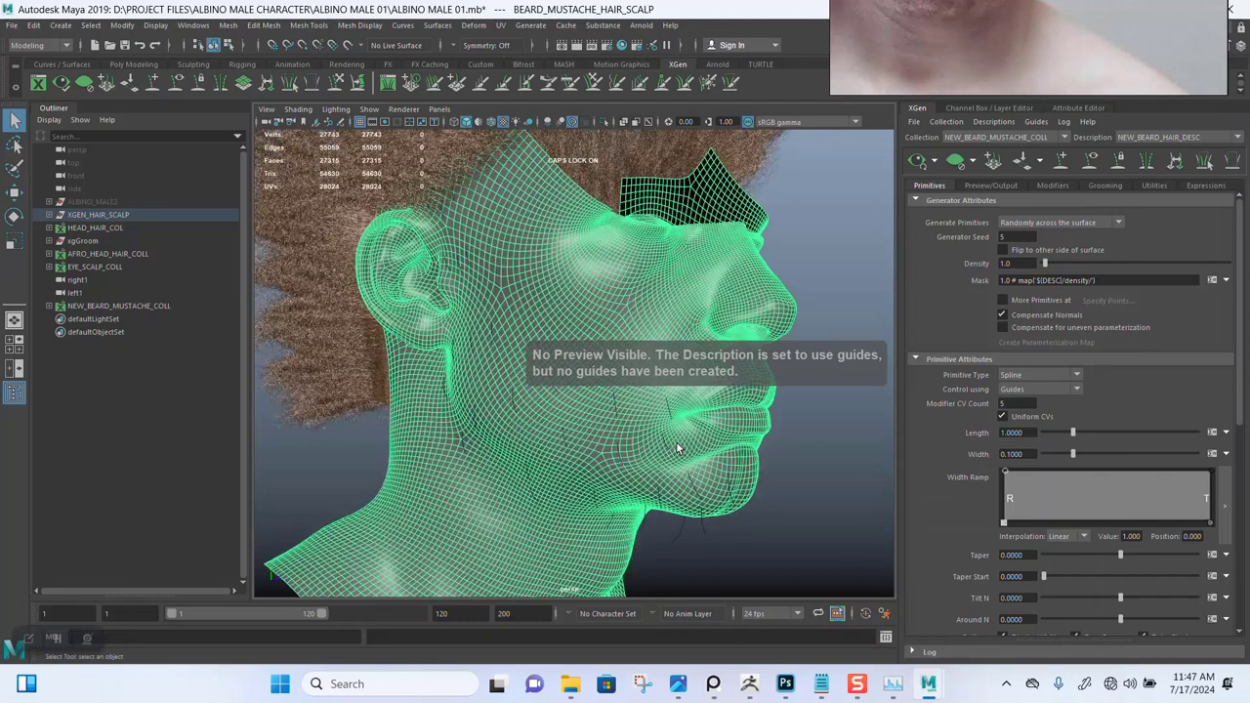
# Step: Add two trial guides, one in front of the ear and one on the cheek, and update the XGen preview
pyautogui.click(813, 319)
pyautogui.keyDown('alt'); pyautogui.moveTo(813, 319); pyautogui.dragTo(788, 339, button='right'); pyautogui.keyUp('alt')
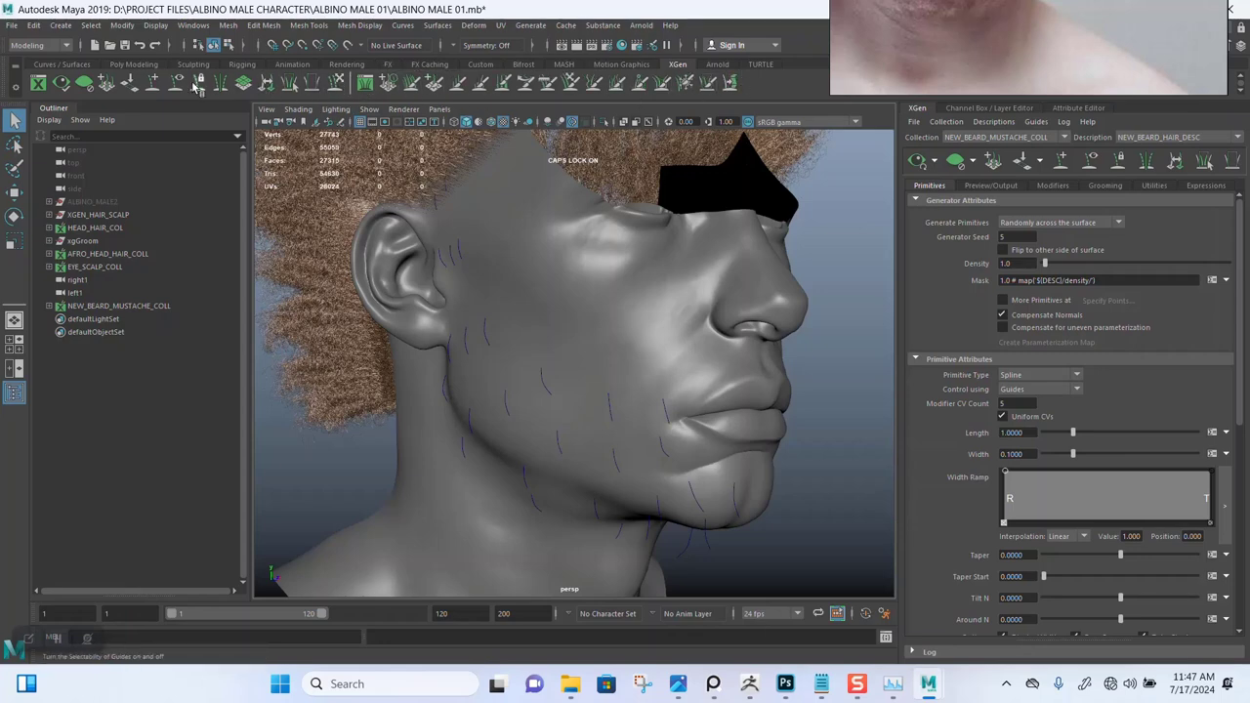
pyautogui.click(153, 85)
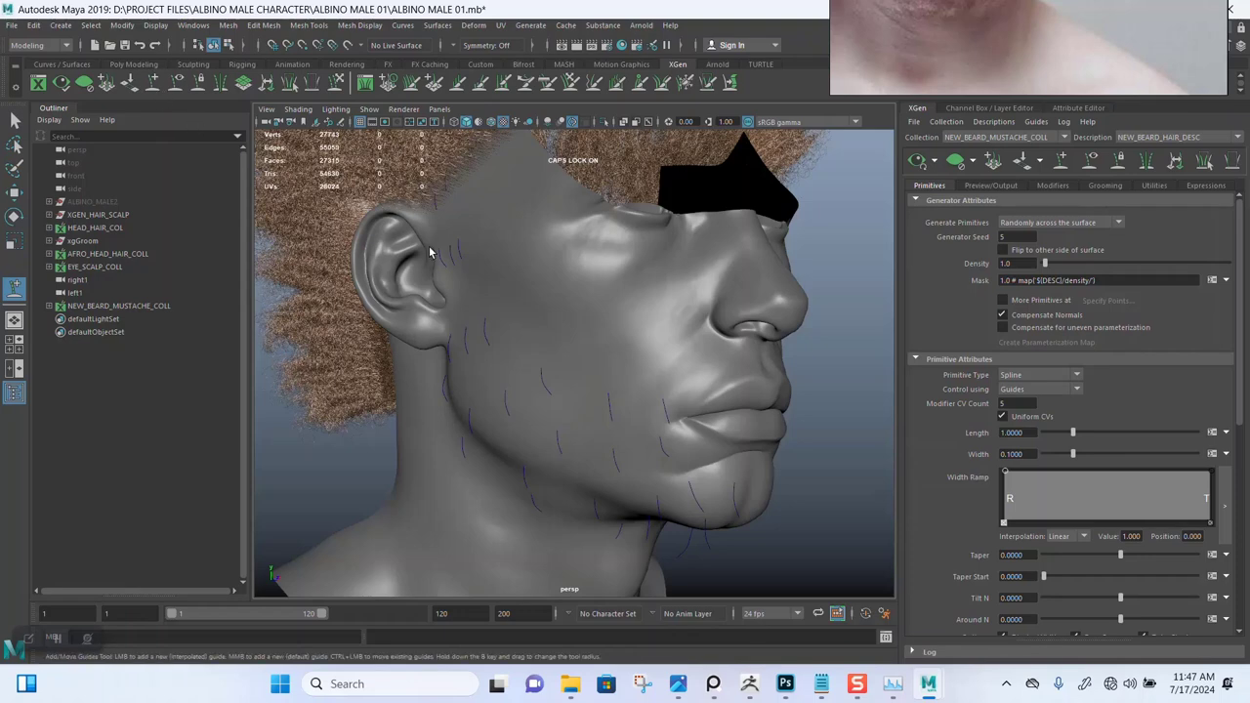
pyautogui.click(535, 378)
pyautogui.click(532, 378)
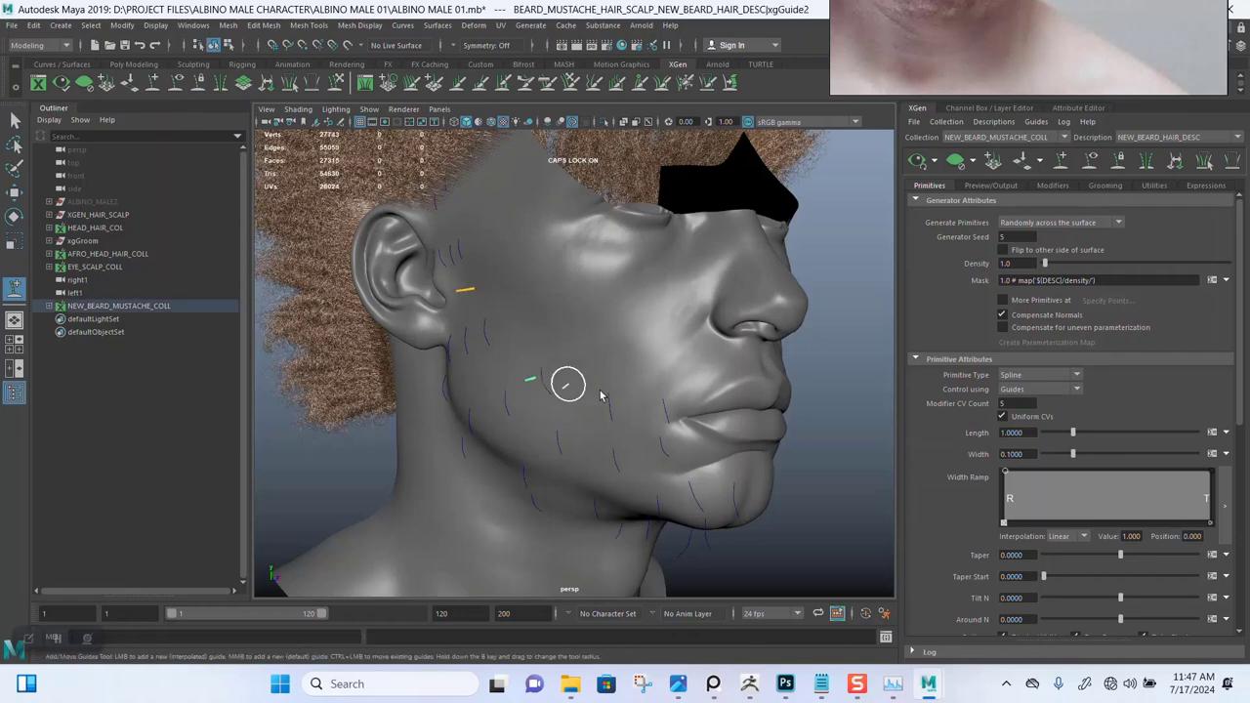
pyautogui.click(918, 162)
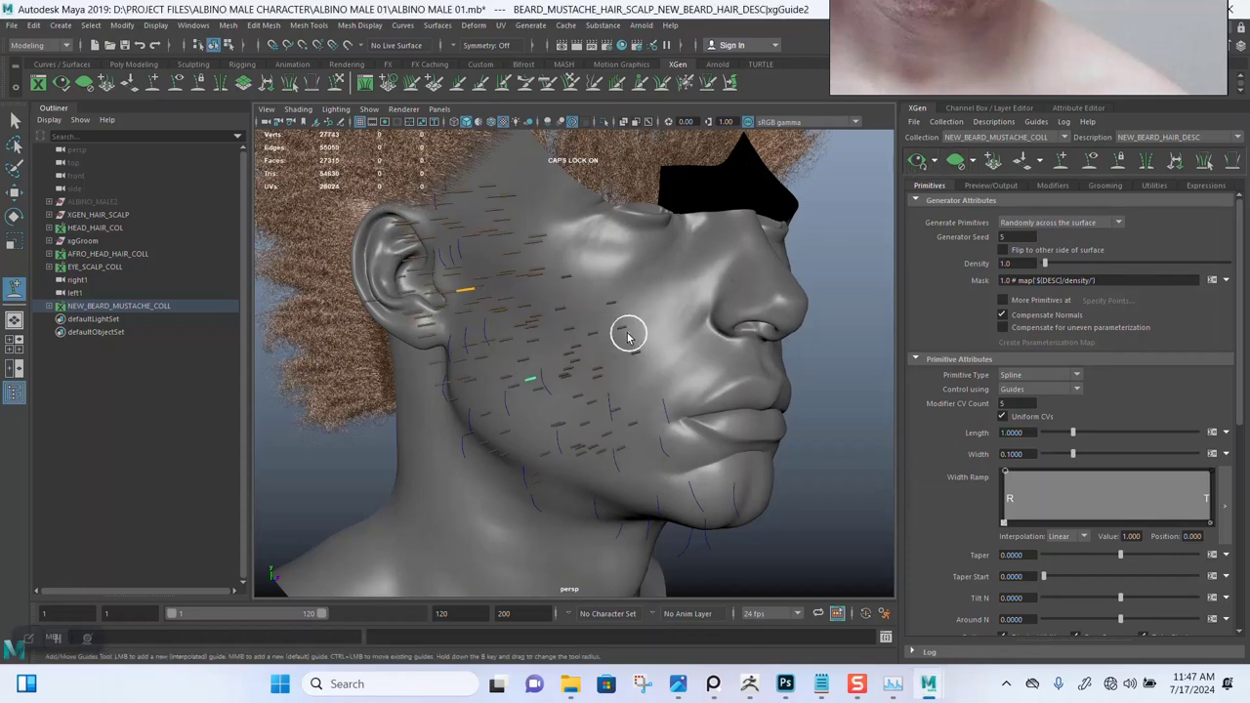
pyautogui.keyDown('alt'); pyautogui.moveTo(589, 332); pyautogui.dragTo(619, 355); pyautogui.keyUp('alt')
pyautogui.keyDown('alt'); pyautogui.moveTo(618, 354); pyautogui.dragTo(580, 333, button='right'); pyautogui.keyUp('alt')
pyautogui.moveTo(579, 333)
pyautogui.keyDown('alt'); pyautogui.mouseDown()
pyautogui.moveTo(580, 346)
pyautogui.moveTo(573, 327)
pyautogui.mouseUp(); pyautogui.keyUp('alt')
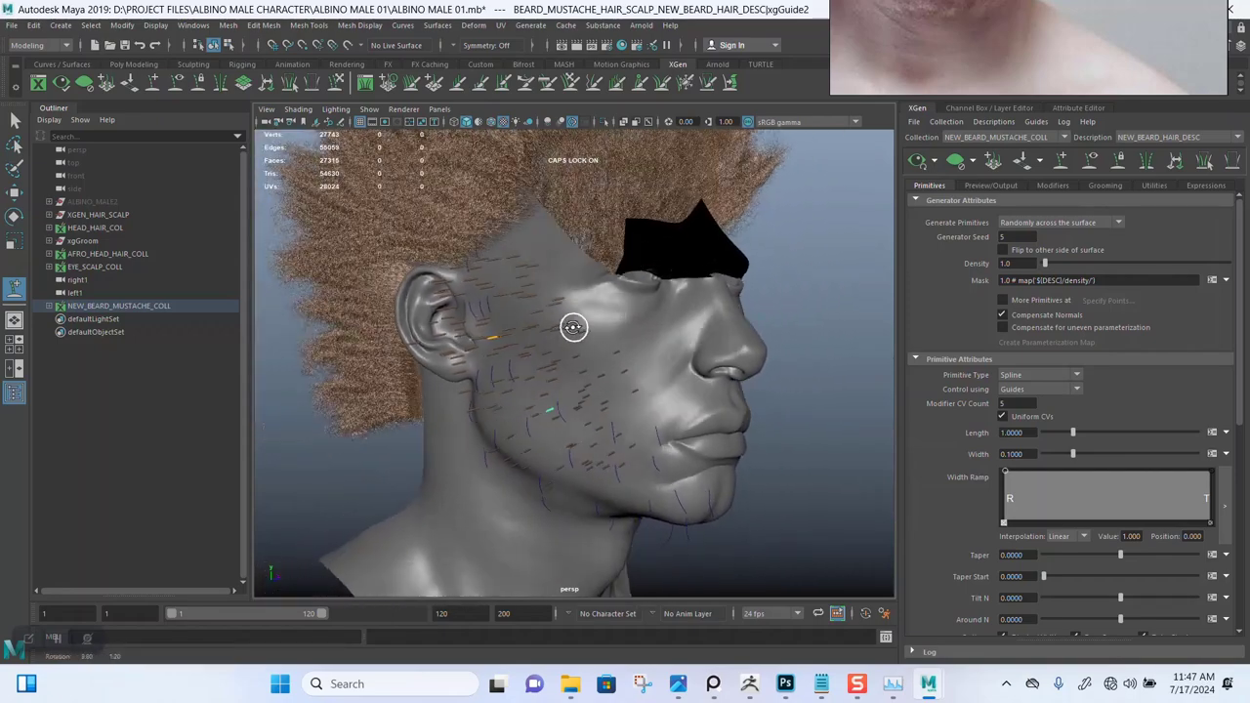
# Step: Clear the AFRO_HEAD_HAIR_COLL preview again and make NEW_BEARD_MUSTACHE_COLL the active collection
pyautogui.click(997, 137)
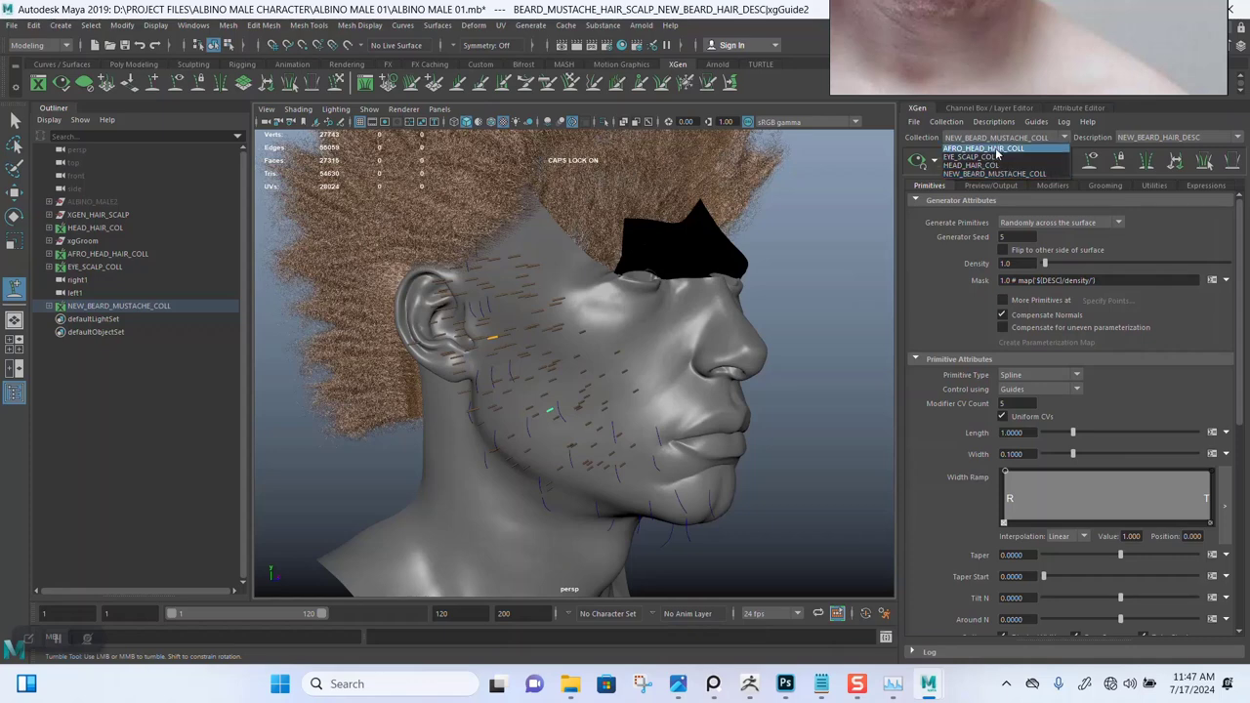
pyautogui.click(983, 149)
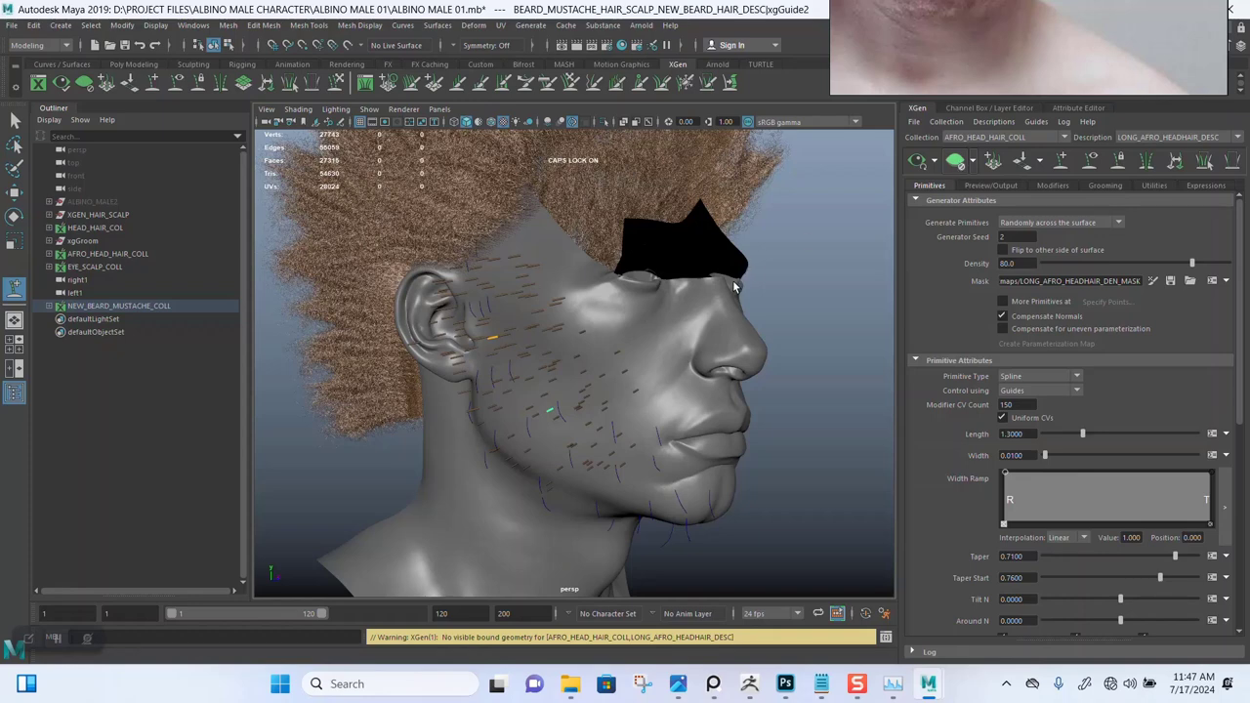
pyautogui.click(761, 265)
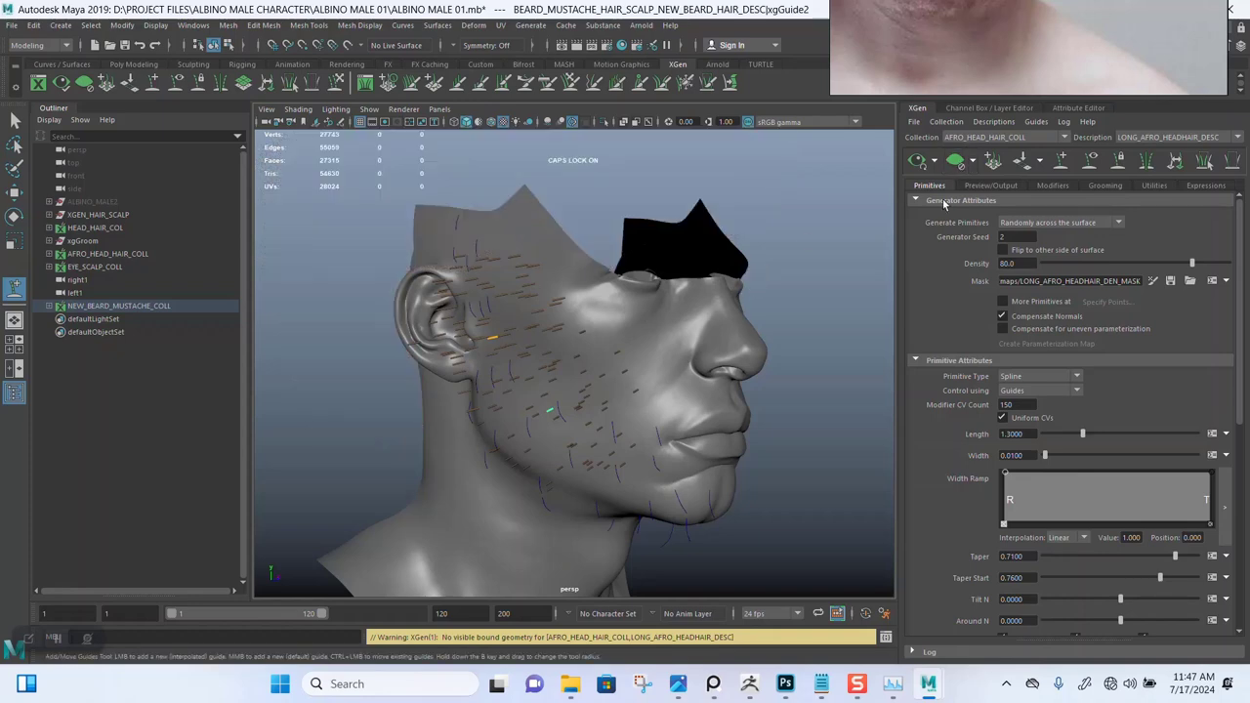
pyautogui.click(979, 139)
pyautogui.click(976, 177)
# Step: Set the beard hair width to 0.01
pyautogui.keyDown('alt'); pyautogui.moveTo(665, 289); pyautogui.dragTo(686, 346, button='right'); pyautogui.keyUp('alt')
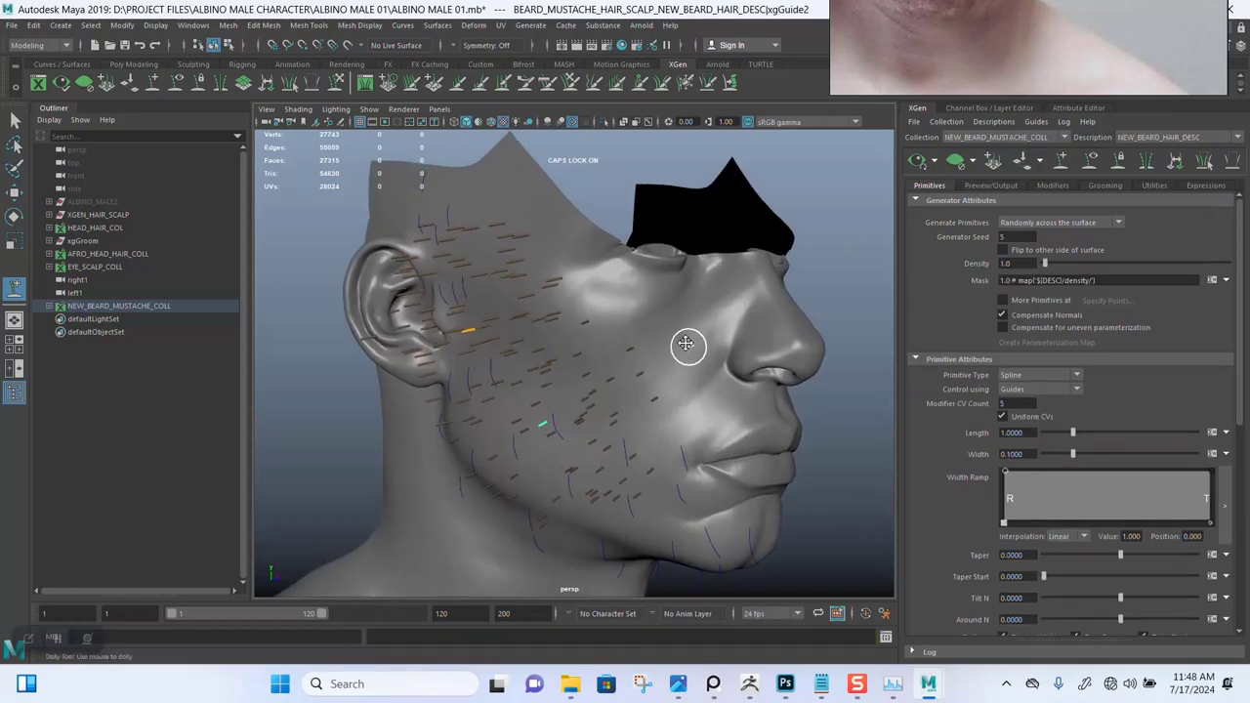
pyautogui.keyDown('alt'); pyautogui.moveTo(686, 346); pyautogui.dragTo(673, 302, button='middle'); pyautogui.keyUp('alt')
pyautogui.keyDown('alt'); pyautogui.moveTo(674, 324); pyautogui.dragTo(696, 363, button='right'); pyautogui.keyUp('alt')
pyautogui.moveTo(1028, 453); pyautogui.dragTo(953, 450)
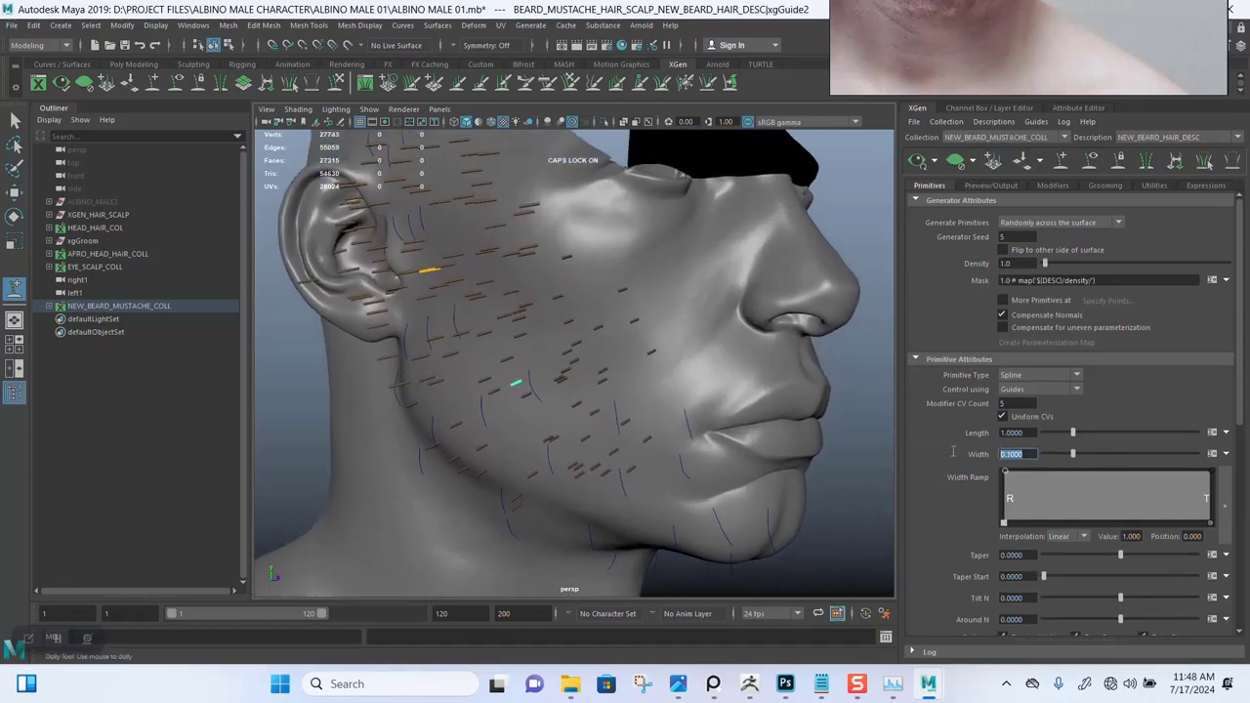
pyautogui.write('0')
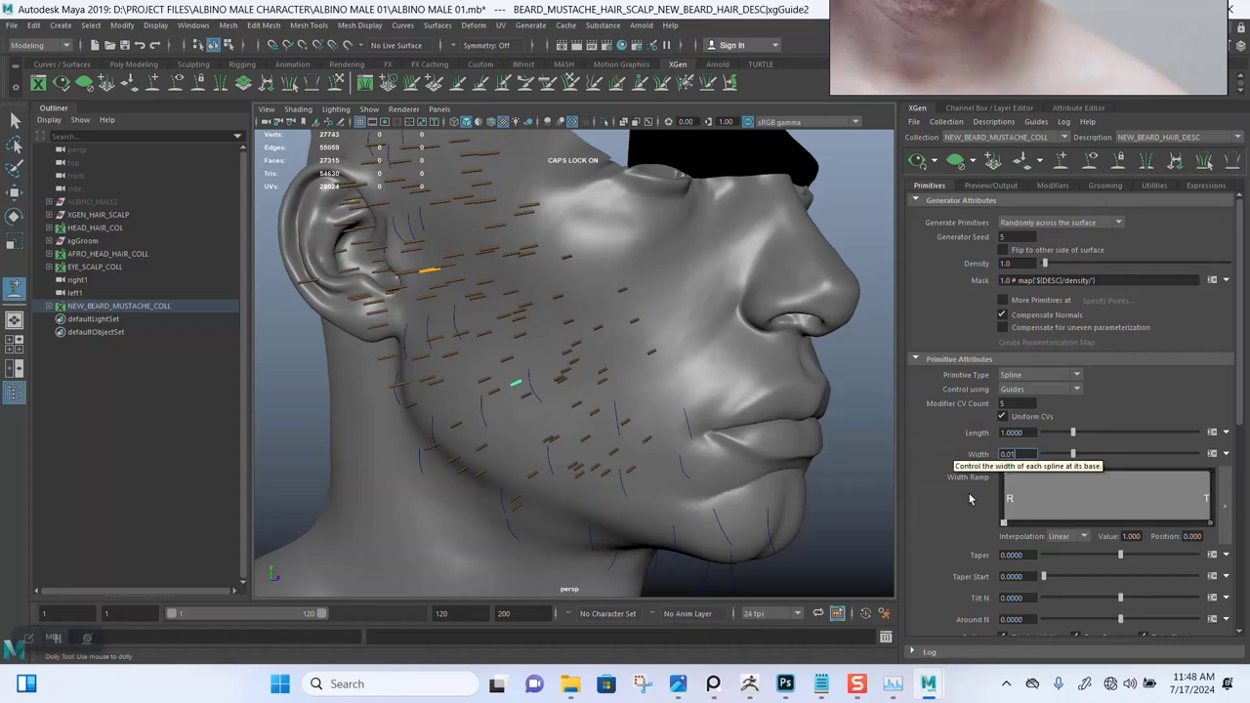
pyautogui.write('.01')
pyautogui.press('Tab')
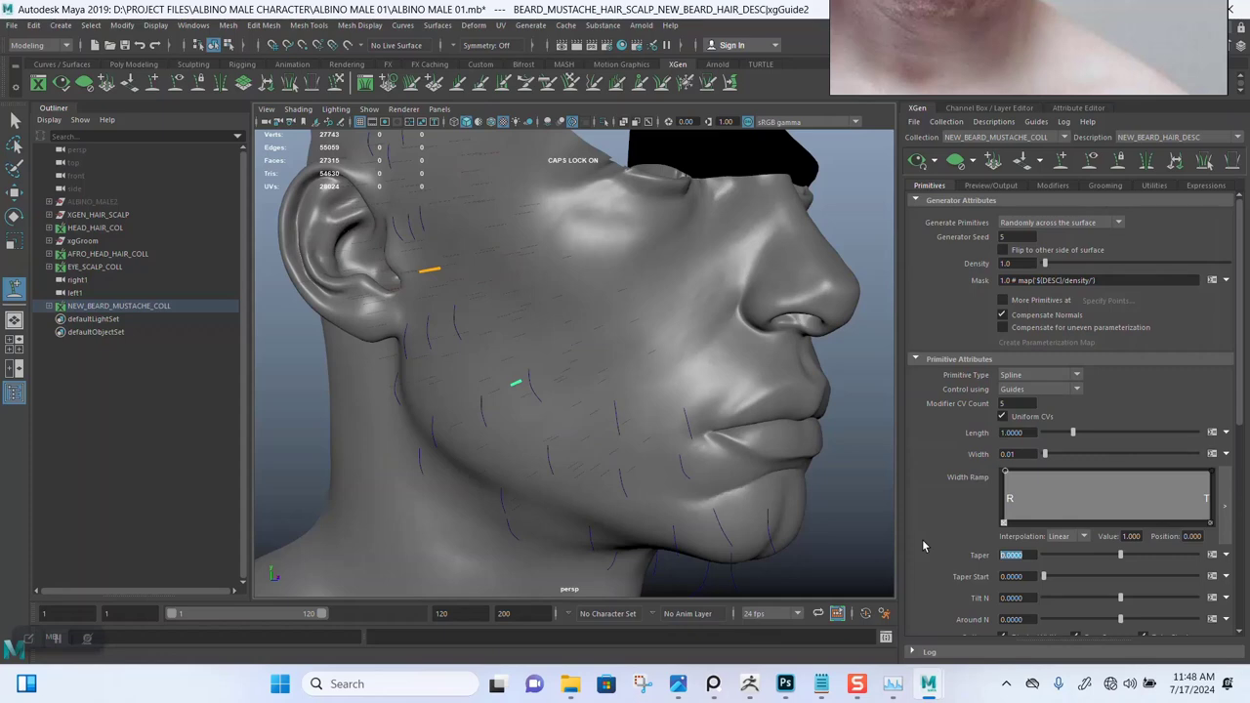
# Step: Set the beard hair's Taper to 0.71 and its Taper Start to 0.76
pyautogui.press('0')
pyautogui.click(1023, 554)
pyautogui.moveTo(1021, 554); pyautogui.dragTo(967, 556)
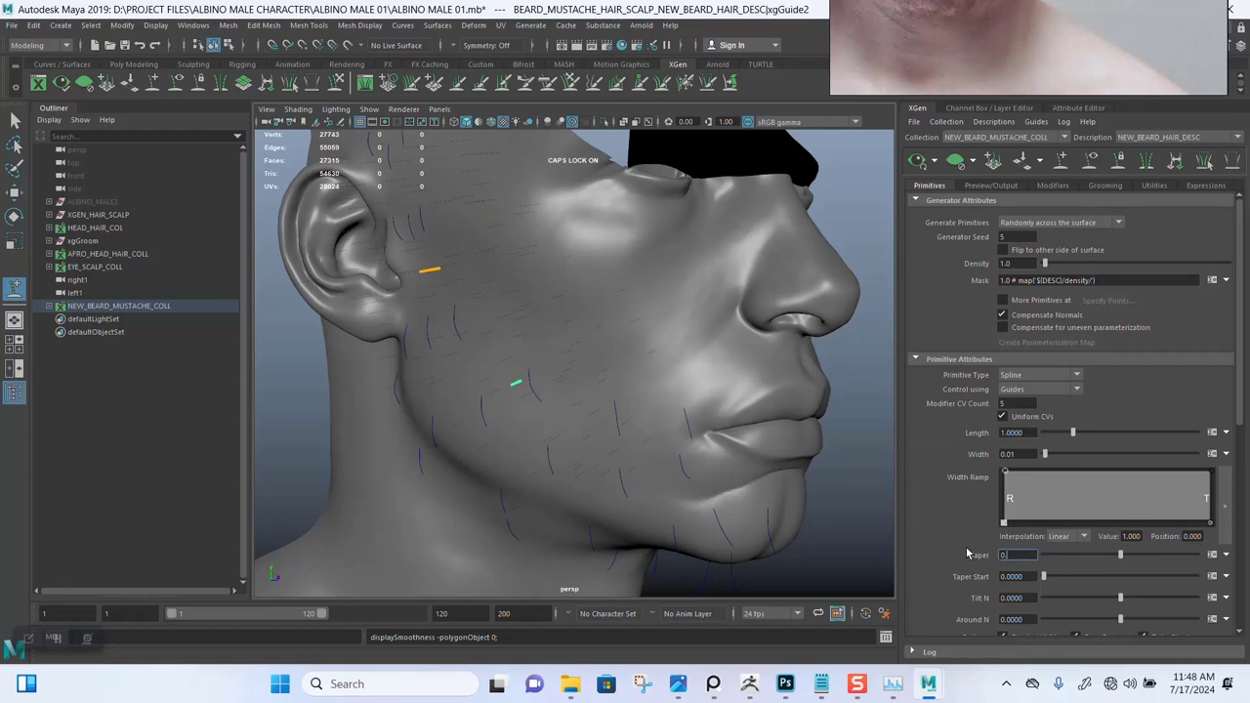
pyautogui.press('Return')
pyautogui.click(1028, 576)
pyautogui.press('Return')
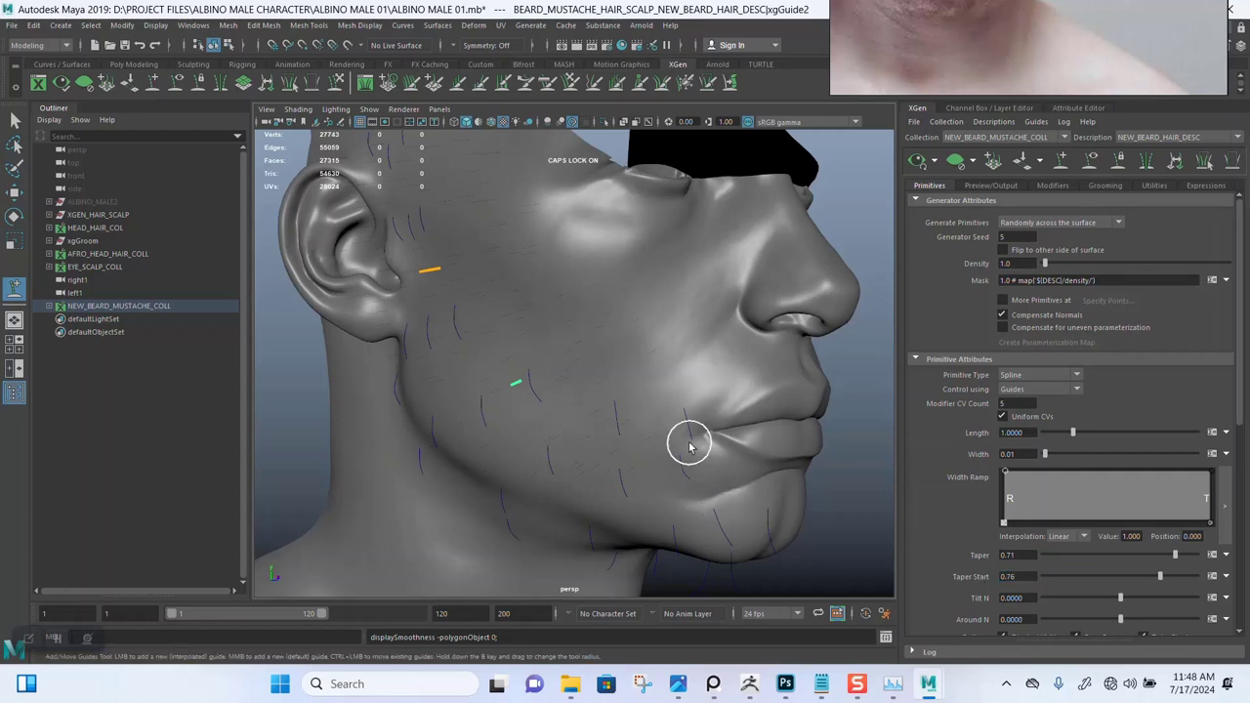
# Step: Raise the beard description's density to about 64
pyautogui.keyDown('alt'); pyautogui.moveTo(614, 419); pyautogui.dragTo(612, 368); pyautogui.keyUp('alt')
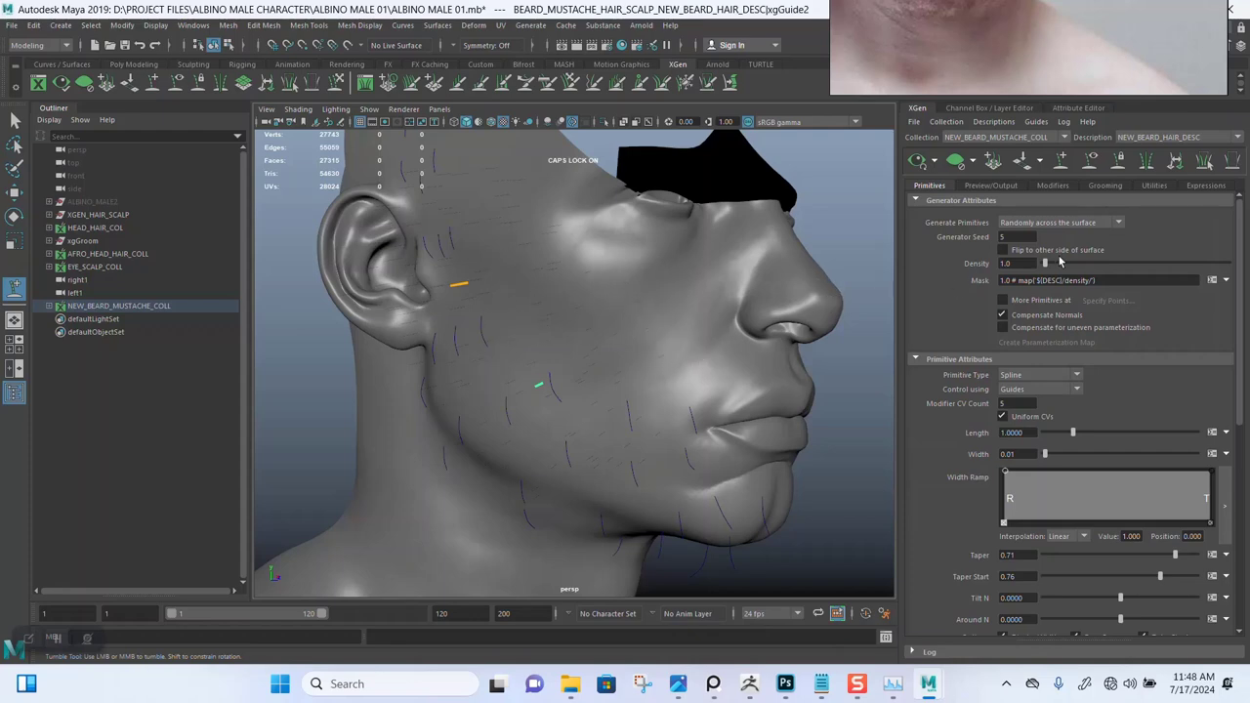
pyautogui.moveTo(1064, 266); pyautogui.dragTo(1158, 264)
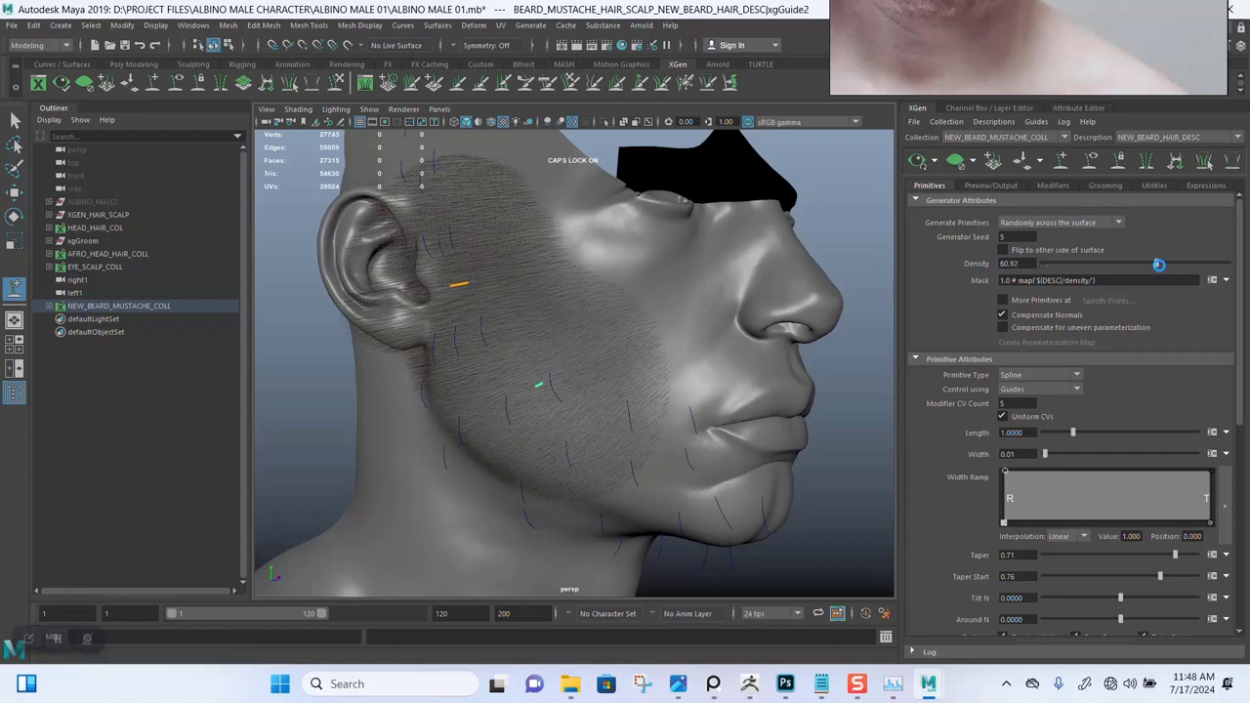
pyautogui.moveTo(719, 326)
pyautogui.keyDown('alt'); pyautogui.mouseDown()
pyautogui.moveTo(580, 384)
pyautogui.moveTo(608, 365)
pyautogui.moveTo(571, 378)
pyautogui.moveTo(519, 299)
pyautogui.mouseUp(); pyautogui.keyUp('alt')
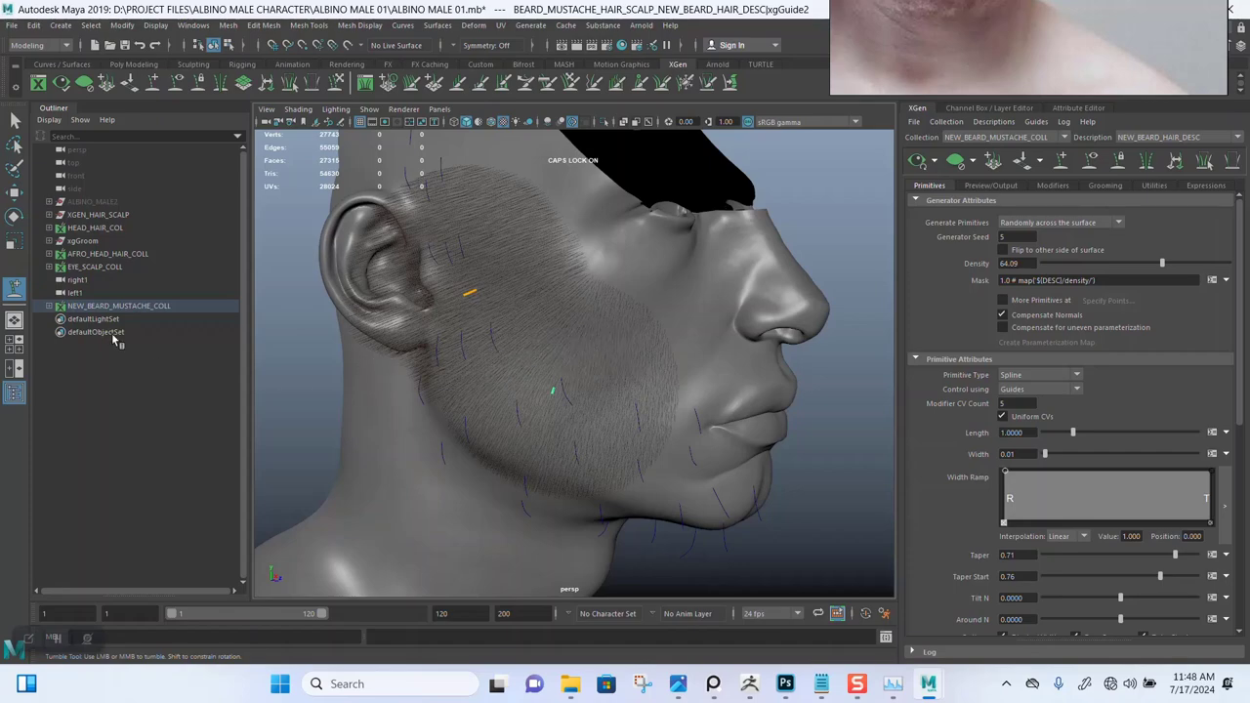
# Step: Delete the two trial guides on the cheek and refresh the XGen preview
pyautogui.click(14, 118)
pyautogui.moveTo(485, 286)
pyautogui.keyDown('alt'); pyautogui.mouseDown()
pyautogui.moveTo(467, 279)
pyautogui.moveTo(497, 299)
pyautogui.moveTo(432, 260)
pyautogui.moveTo(527, 432)
pyautogui.mouseUp(); pyautogui.keyUp('alt')
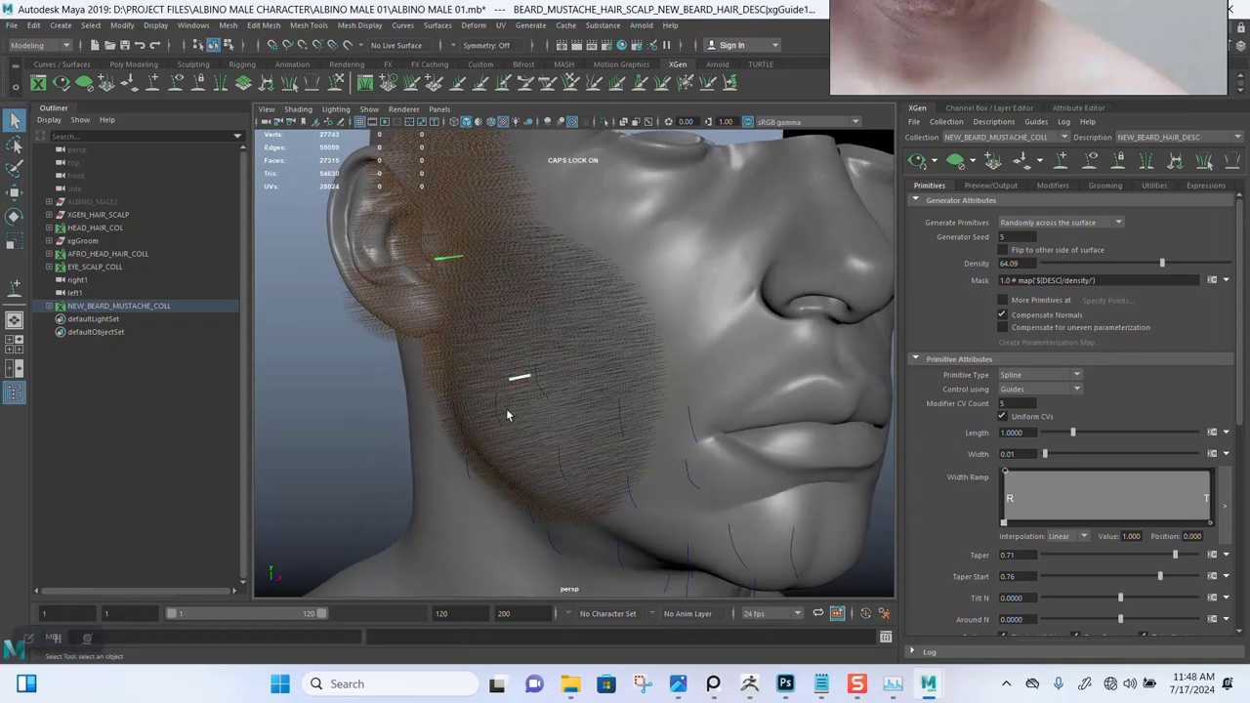
pyautogui.click(507, 411)
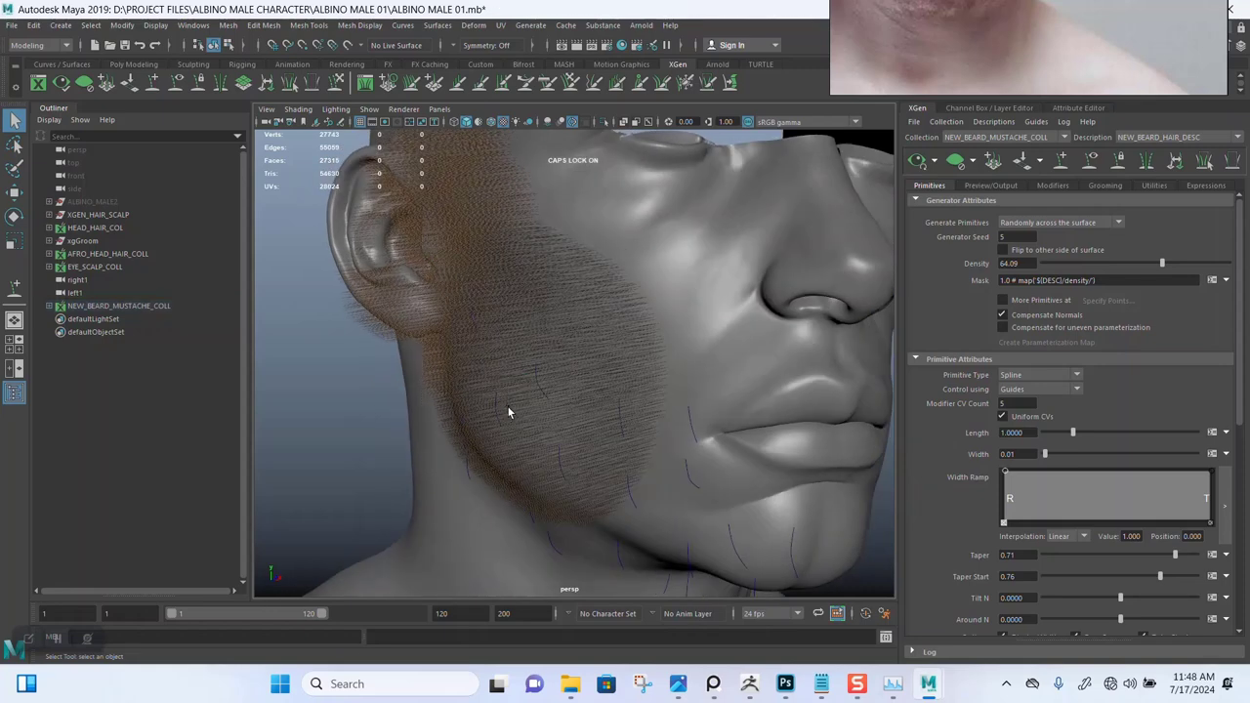
pyautogui.click(917, 160)
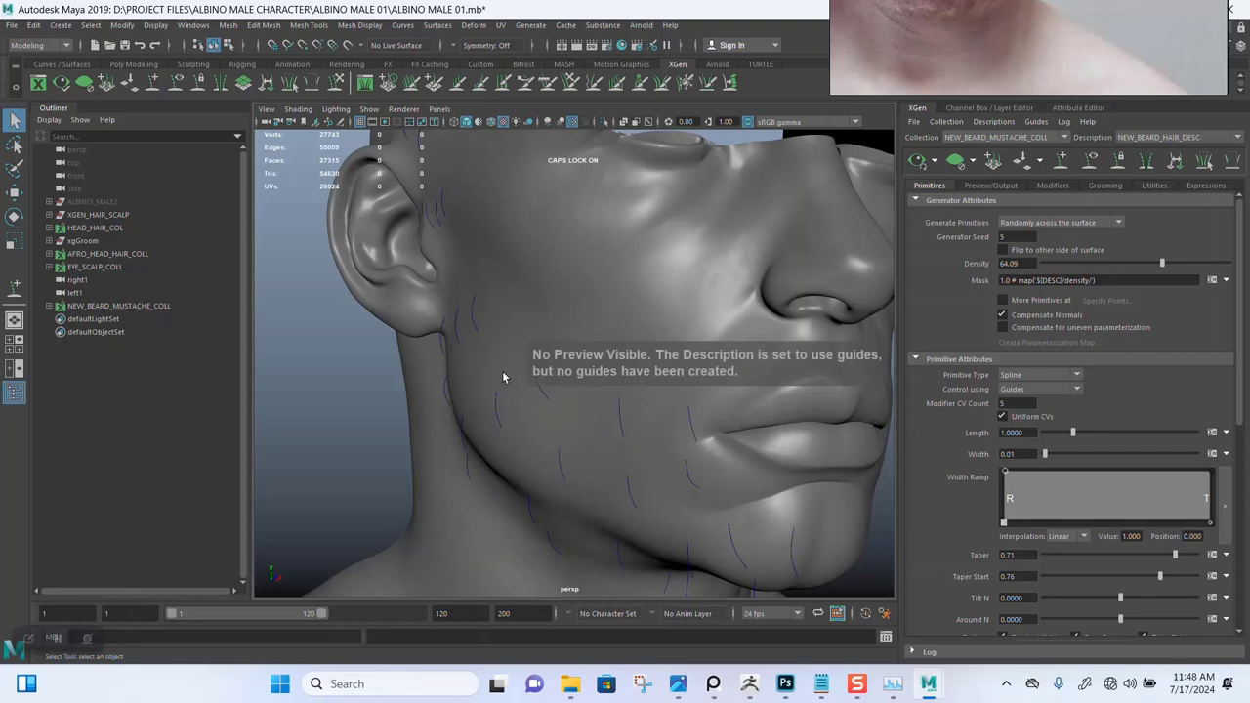
pyautogui.moveTo(503, 377)
pyautogui.keyDown('alt'); pyautogui.mouseDown()
pyautogui.moveTo(513, 375)
pyautogui.moveTo(488, 306)
pyautogui.moveTo(491, 349)
pyautogui.moveTo(505, 348)
pyautogui.moveTo(493, 342)
pyautogui.moveTo(490, 383)
pyautogui.mouseUp(); pyautogui.keyUp('alt')
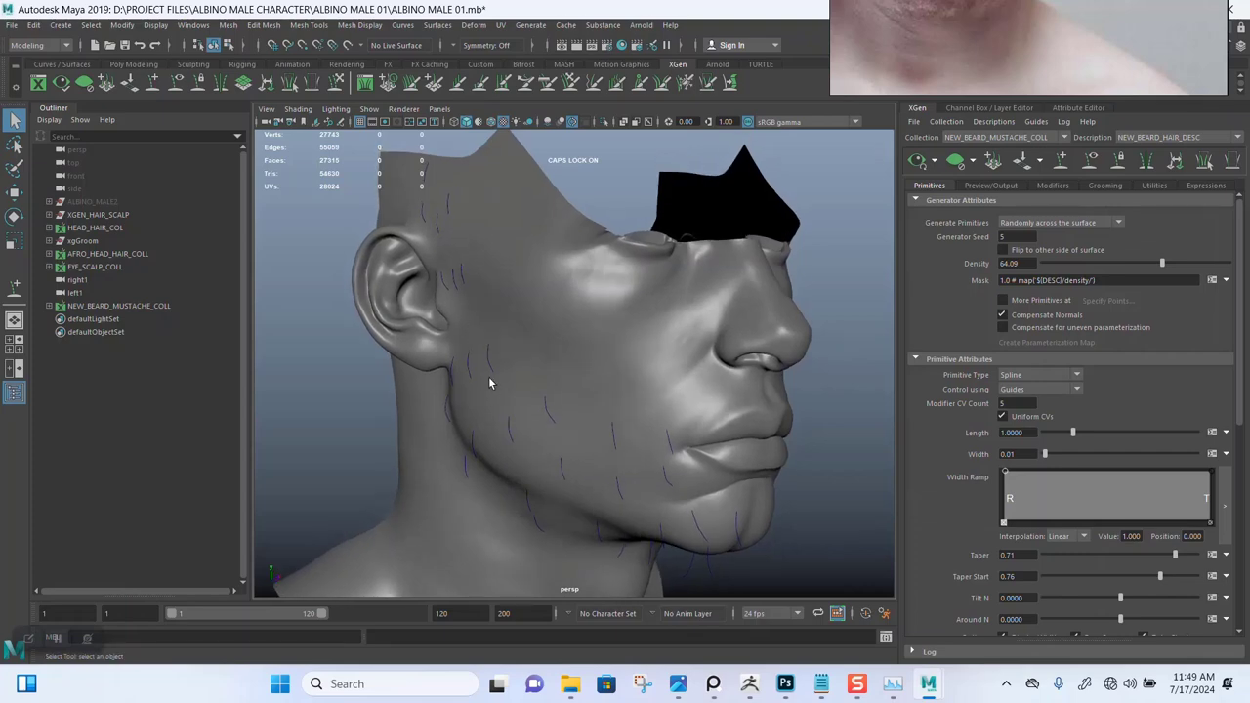
pyautogui.keyDown('alt'); pyautogui.moveTo(490, 383); pyautogui.dragTo(427, 222, button='right'); pyautogui.keyUp('alt')
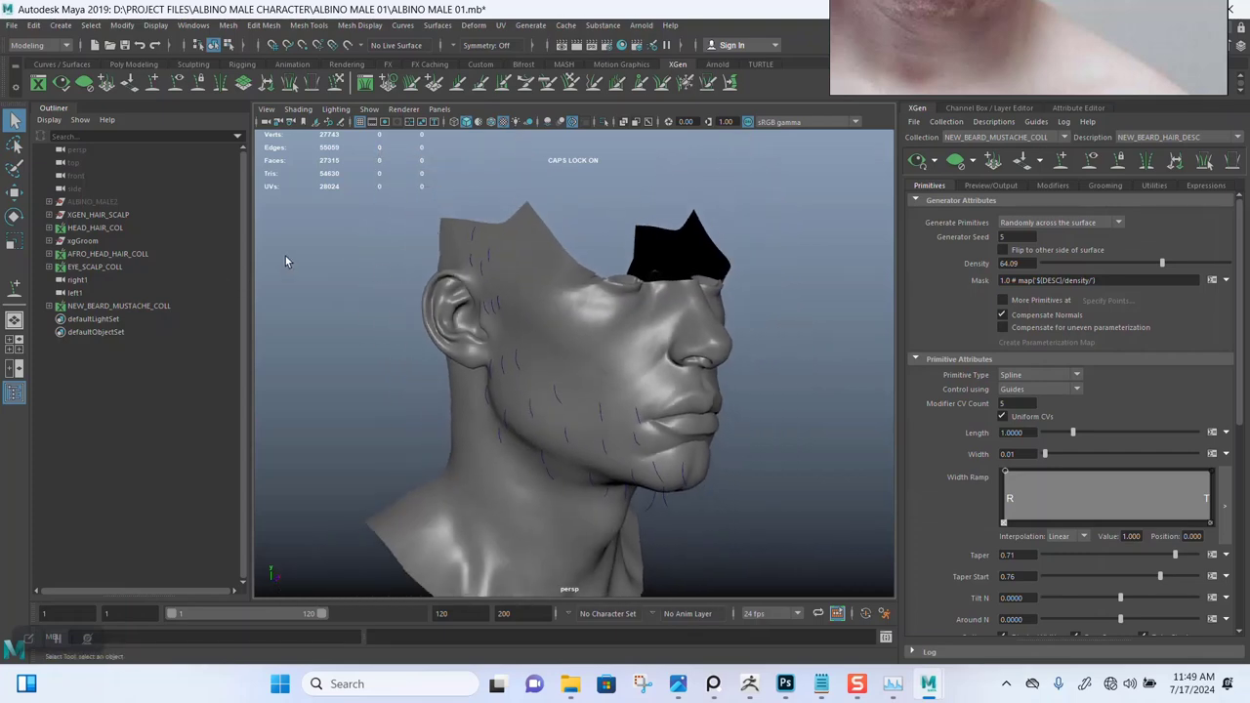
# Step: Select the xgCurvesFromGuides1 group inside xgGroom and expand it to list its individual curves
pyautogui.click(49, 241)
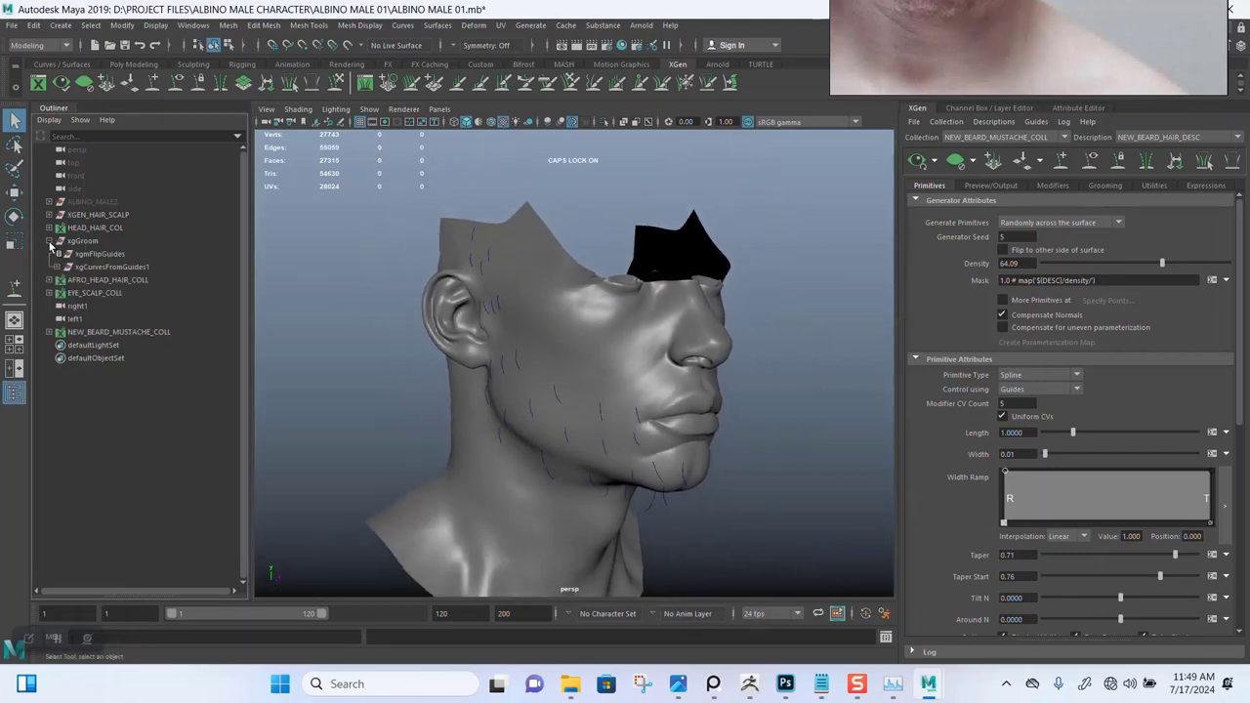
pyautogui.click(106, 267)
pyautogui.keyDown('alt'); pyautogui.moveTo(524, 394); pyautogui.dragTo(520, 450, button='right'); pyautogui.keyUp('alt')
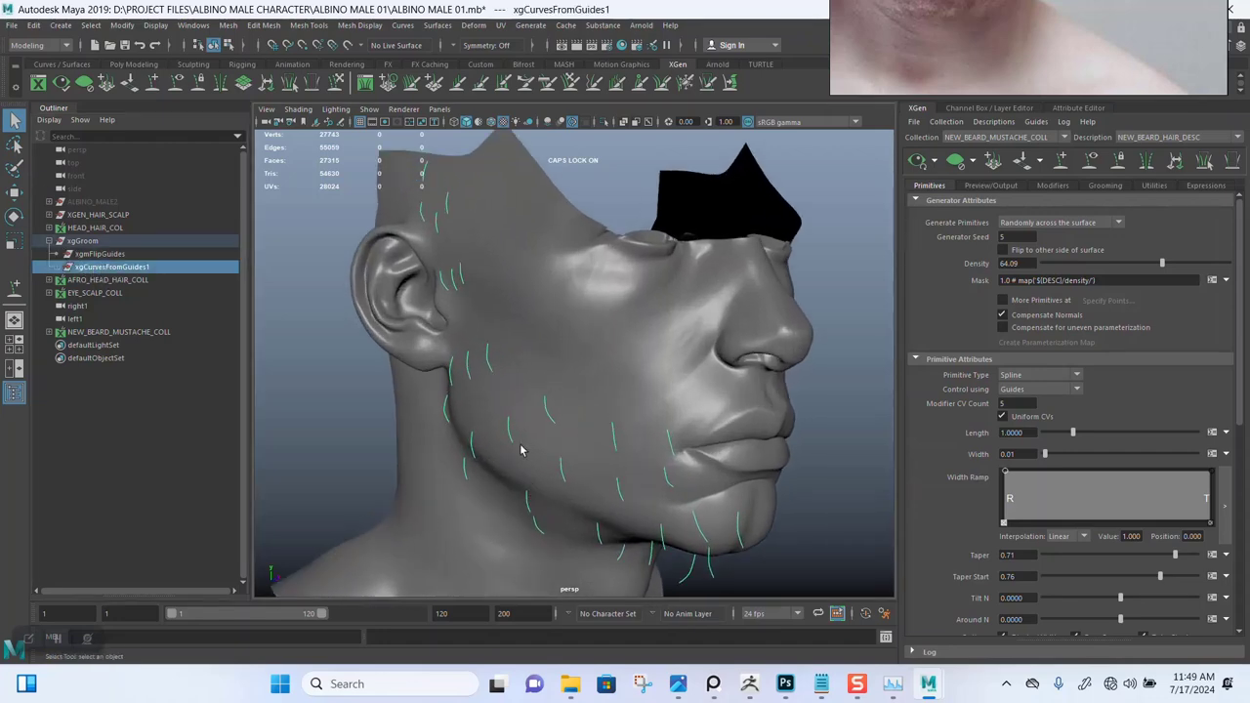
pyautogui.click(61, 267)
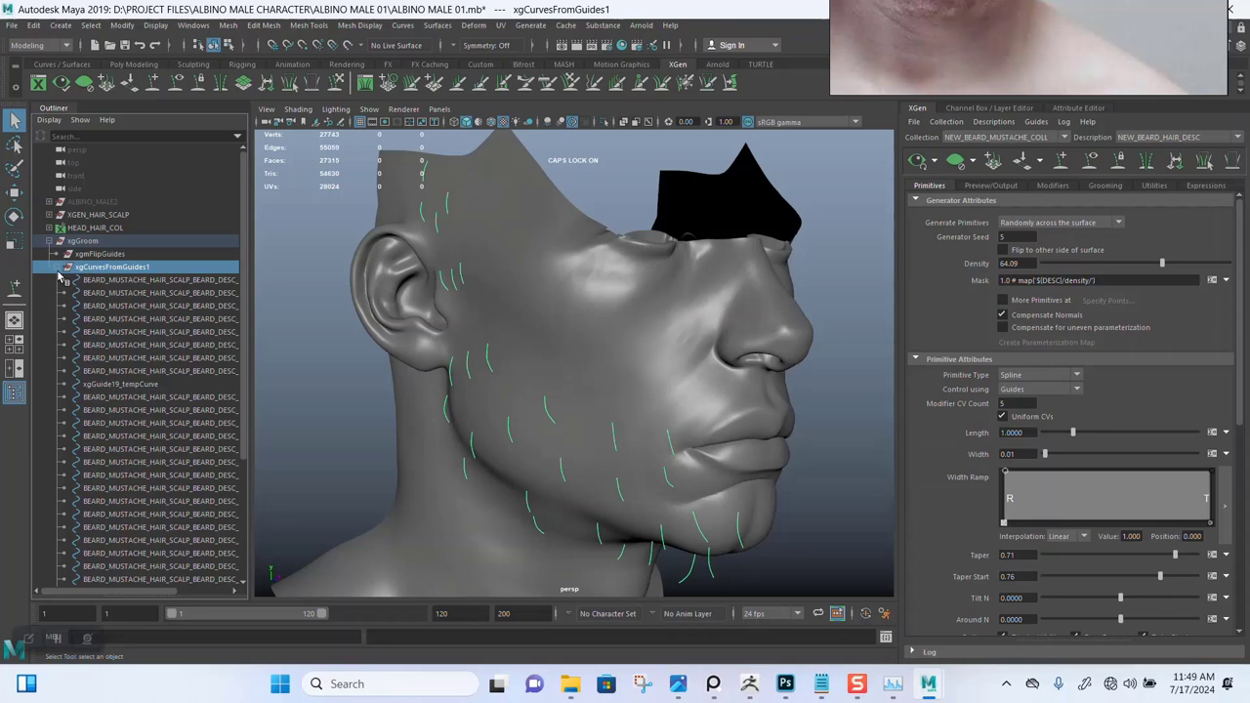
# Step: Check single curves of xgCurvesFromGuides1 on the head and select all the beard curves along with the scalp mesh
pyautogui.click(117, 281)
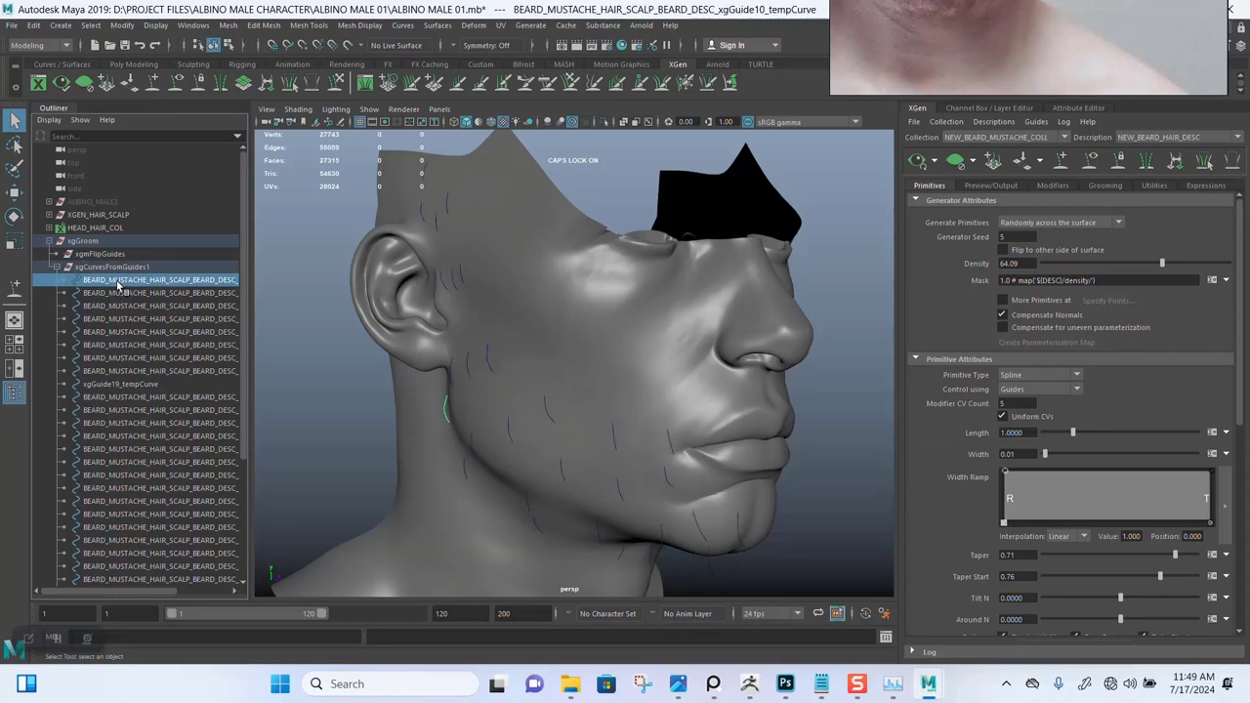
pyautogui.click(163, 389)
pyautogui.click(160, 397)
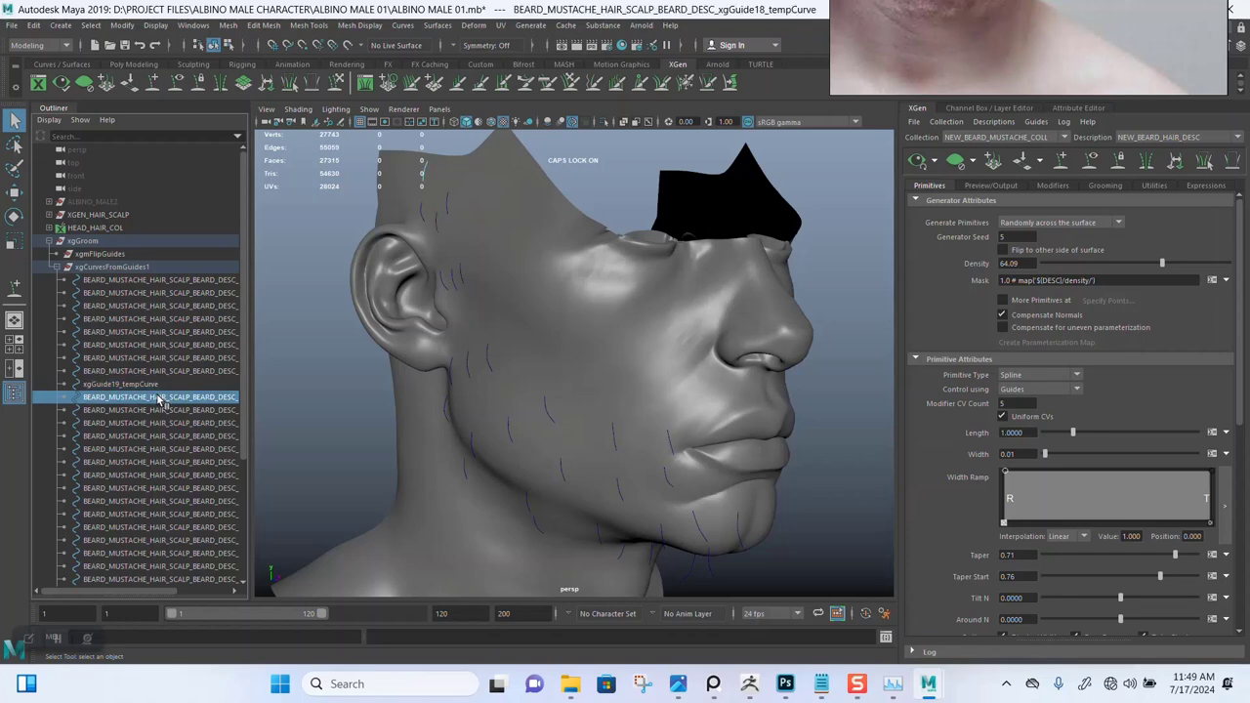
pyautogui.click(159, 410)
pyautogui.keyDown('alt'); pyautogui.moveTo(431, 370); pyautogui.dragTo(792, 603); pyautogui.keyUp('alt')
pyautogui.scroll(-5, 718, 457)
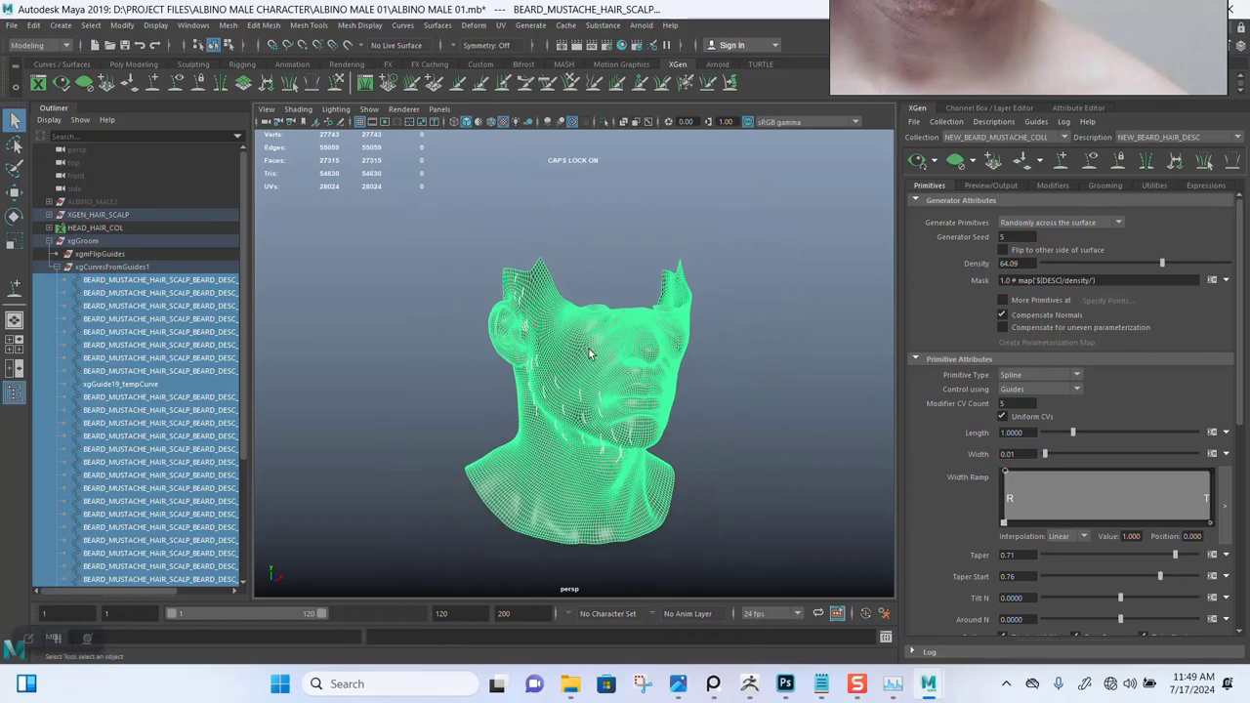
# Step: Take the scalp mesh out of the selection so that only the curves of xgCurvesFromGuides1 remain selected
pyautogui.keyDown('alt'); pyautogui.moveTo(588, 349); pyautogui.dragTo(625, 342); pyautogui.keyUp('alt')
pyautogui.keyDown('alt'); pyautogui.moveTo(625, 342); pyautogui.dragTo(582, 325, button='middle'); pyautogui.keyUp('alt')
pyautogui.moveTo(401, 198)
pyautogui.mouseDown()
pyautogui.moveTo(468, 307)
pyautogui.moveTo(734, 539)
pyautogui.mouseUp()
pyautogui.scroll(3, 583, 385)
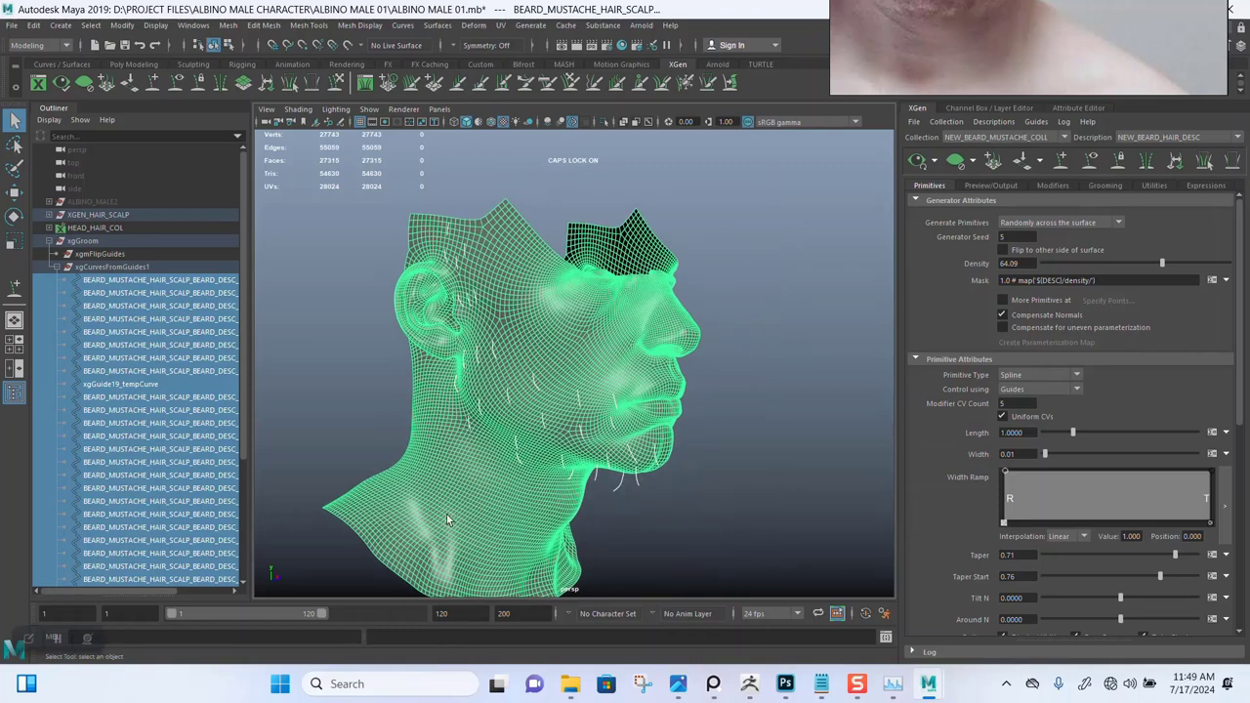
pyautogui.keyDown('shift'); pyautogui.click(533, 521); pyautogui.keyUp('shift')
pyautogui.scroll(3, 561, 365)
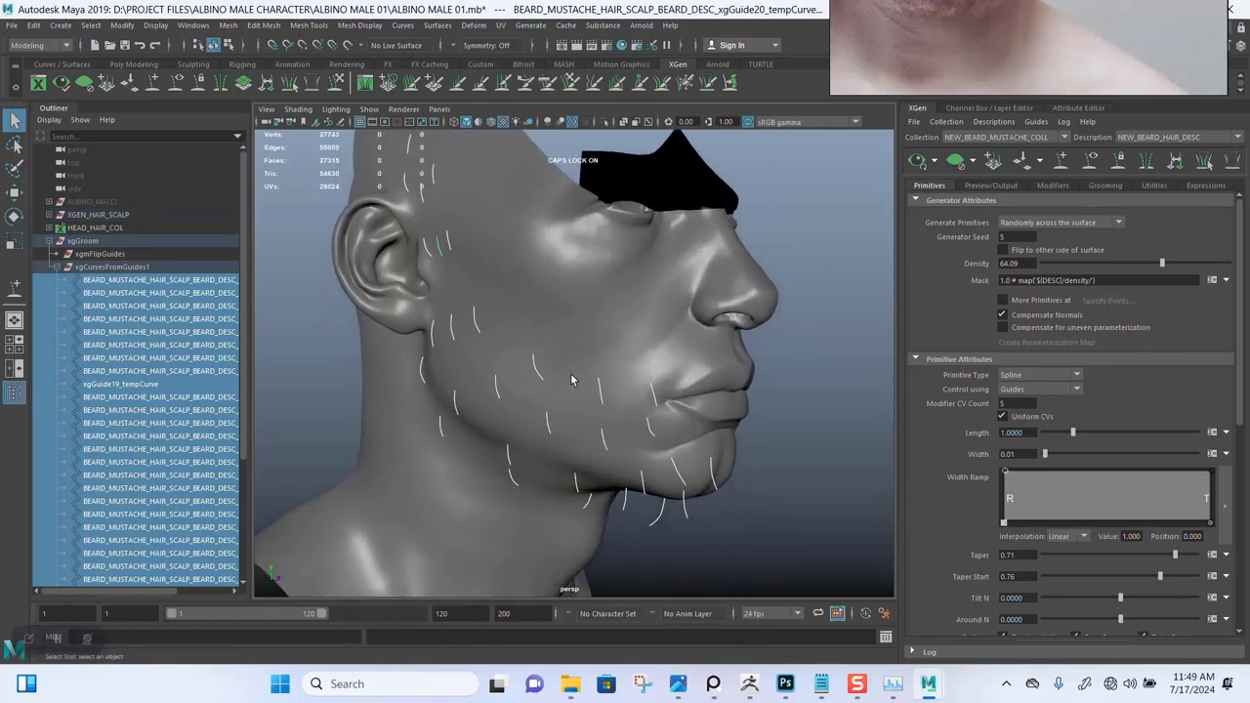
pyautogui.moveTo(243, 418)
pyautogui.mouseDown()
pyautogui.moveTo(243, 509)
pyautogui.moveTo(242, 425)
pyautogui.mouseUp()
pyautogui.scroll(2, 479, 363)
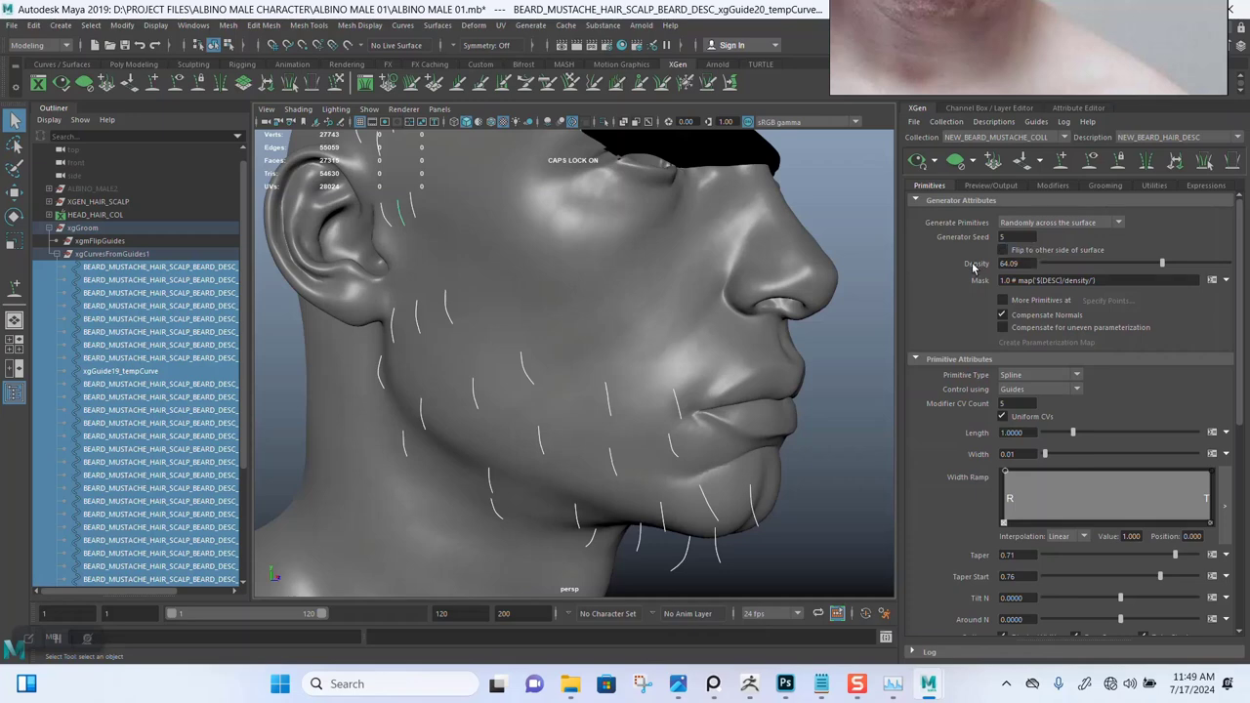
# Step: Convert the selected curves to guides for NEW_BEARD_HAIR_DESC using Base Proximity with Delete Curves enabled, and clear the selection
pyautogui.click(1153, 185)
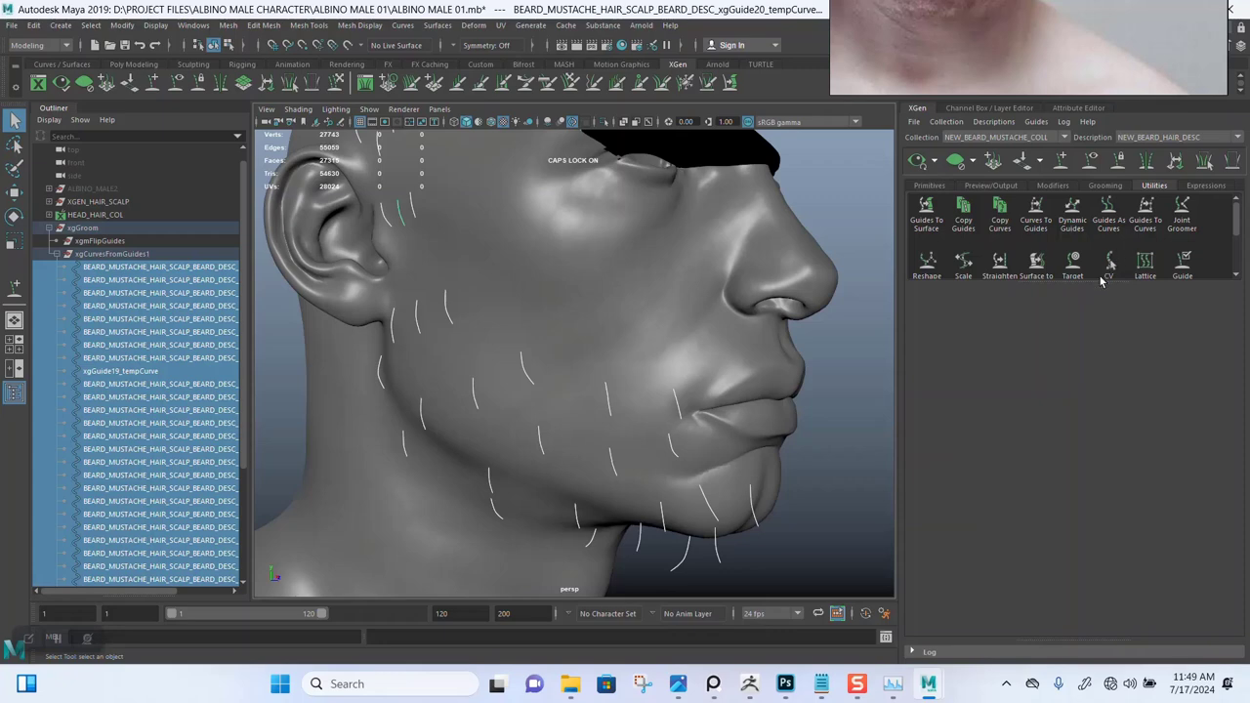
pyautogui.moveTo(1097, 282); pyautogui.dragTo(1101, 309)
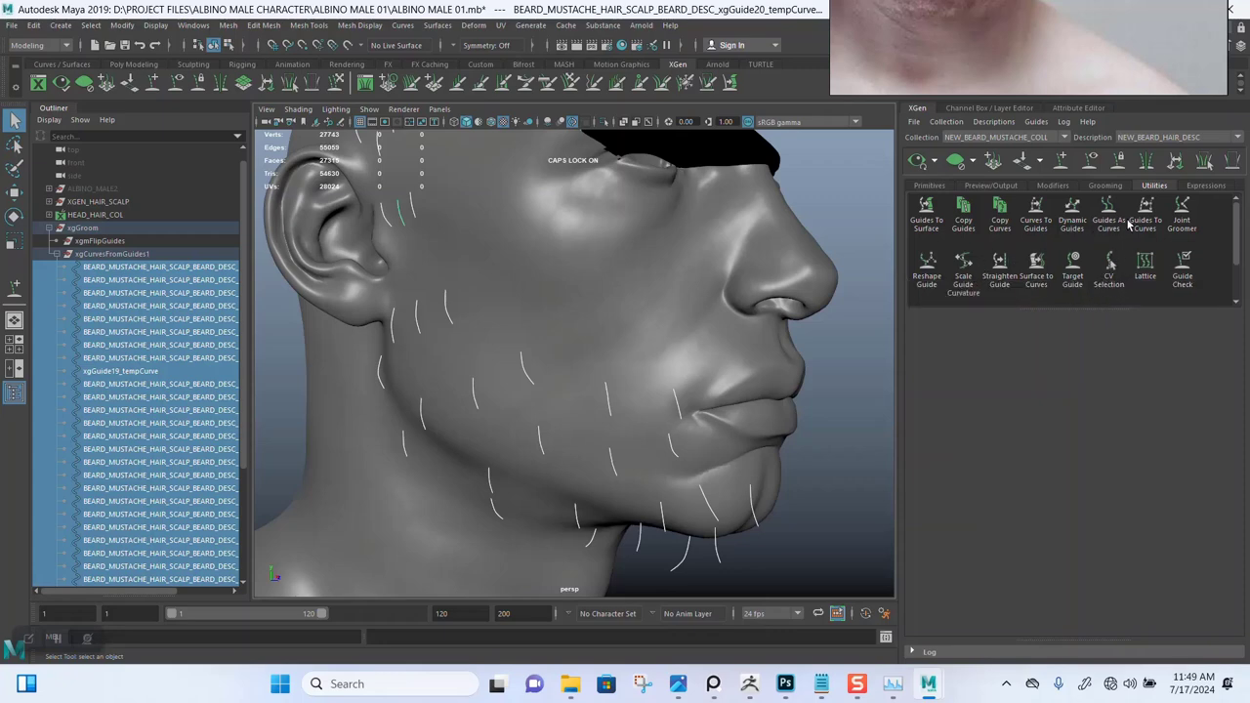
pyautogui.click(1034, 215)
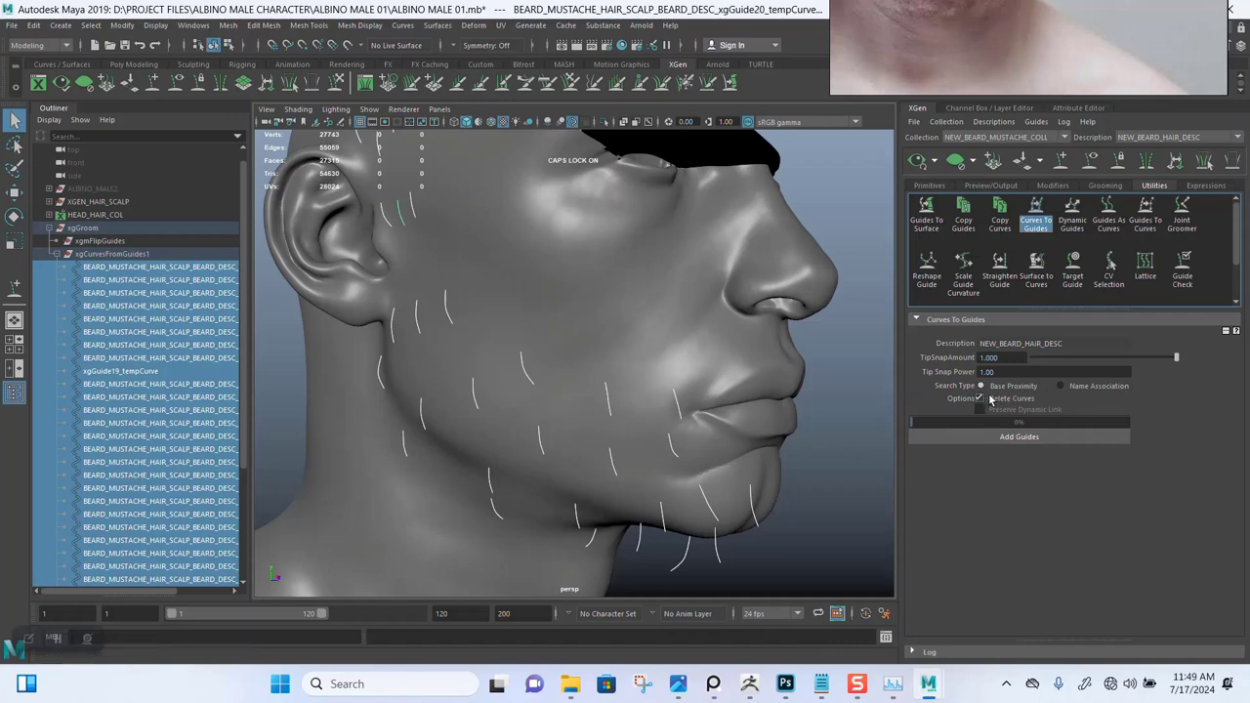
pyautogui.click(1018, 436)
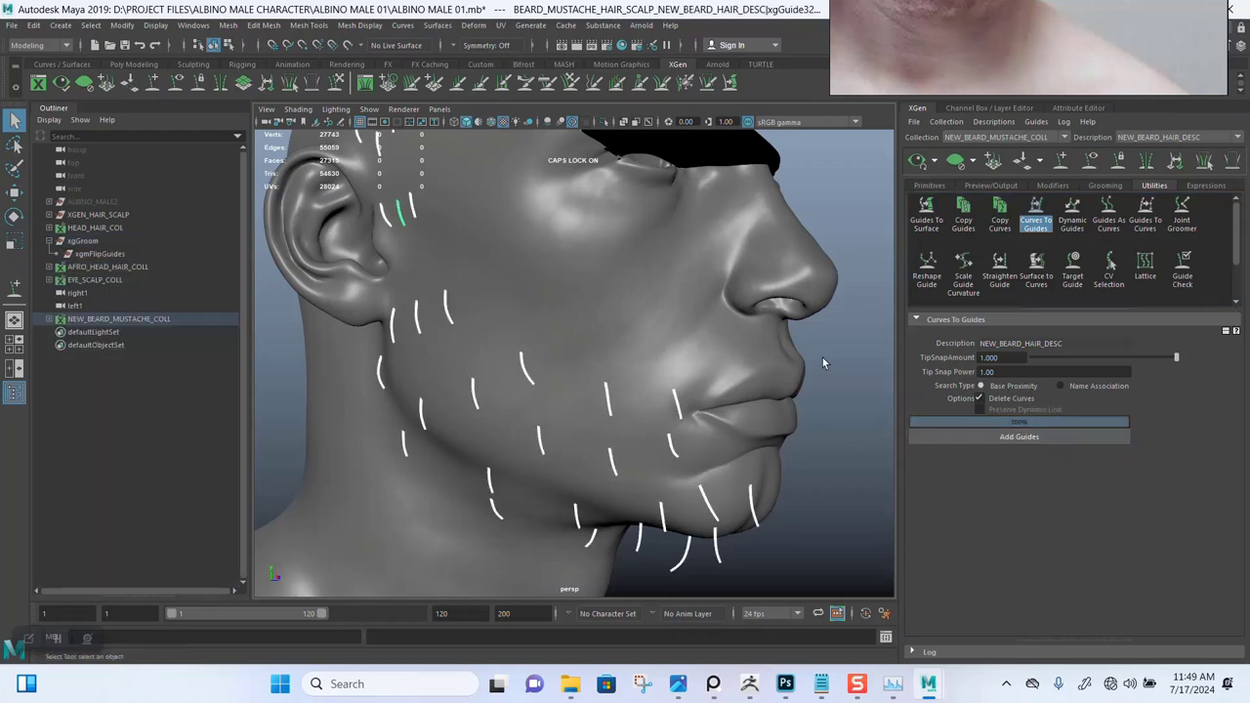
pyautogui.click(851, 354)
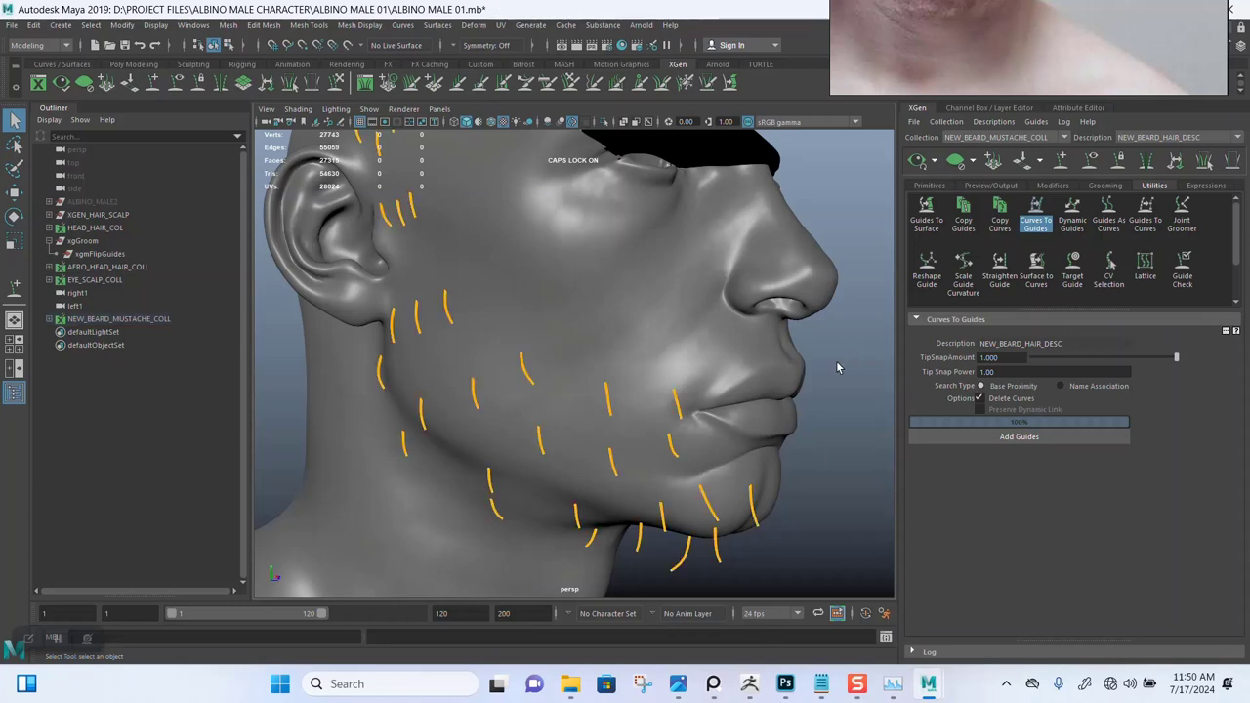
# Step: Turn off the limit to primitives in the view and generate the beard's XGen preview from the new guides
pyautogui.keyDown('alt'); pyautogui.moveTo(836, 365); pyautogui.dragTo(676, 367); pyautogui.keyUp('alt')
pyautogui.keyDown('alt'); pyautogui.moveTo(677, 368); pyautogui.dragTo(679, 429, button='right'); pyautogui.keyUp('alt')
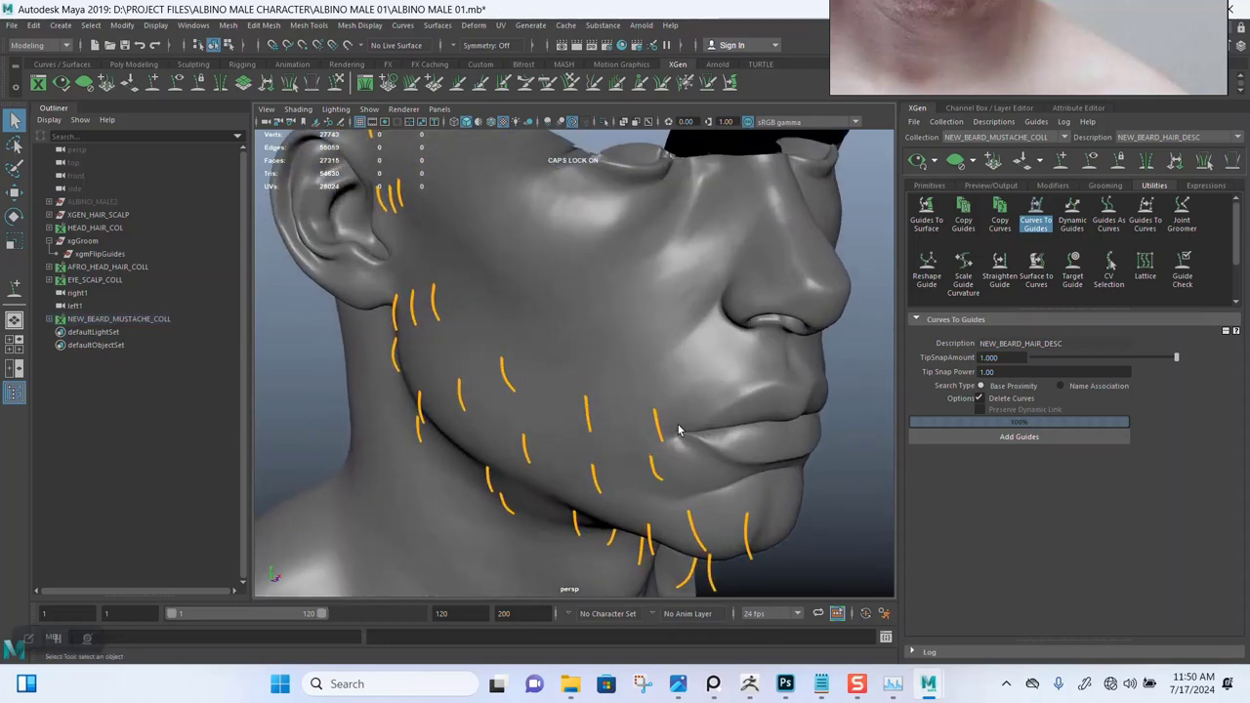
pyautogui.keyDown('alt'); pyautogui.moveTo(685, 308); pyautogui.dragTo(636, 340); pyautogui.keyUp('alt')
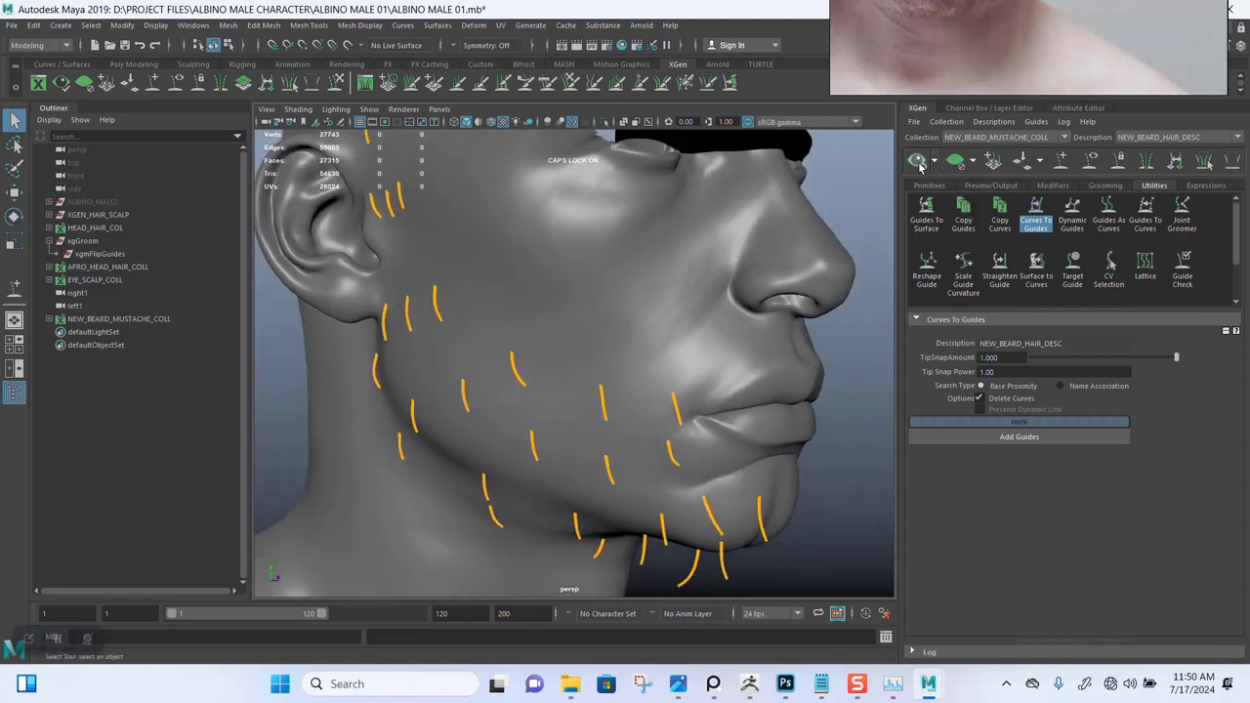
pyautogui.click(934, 185)
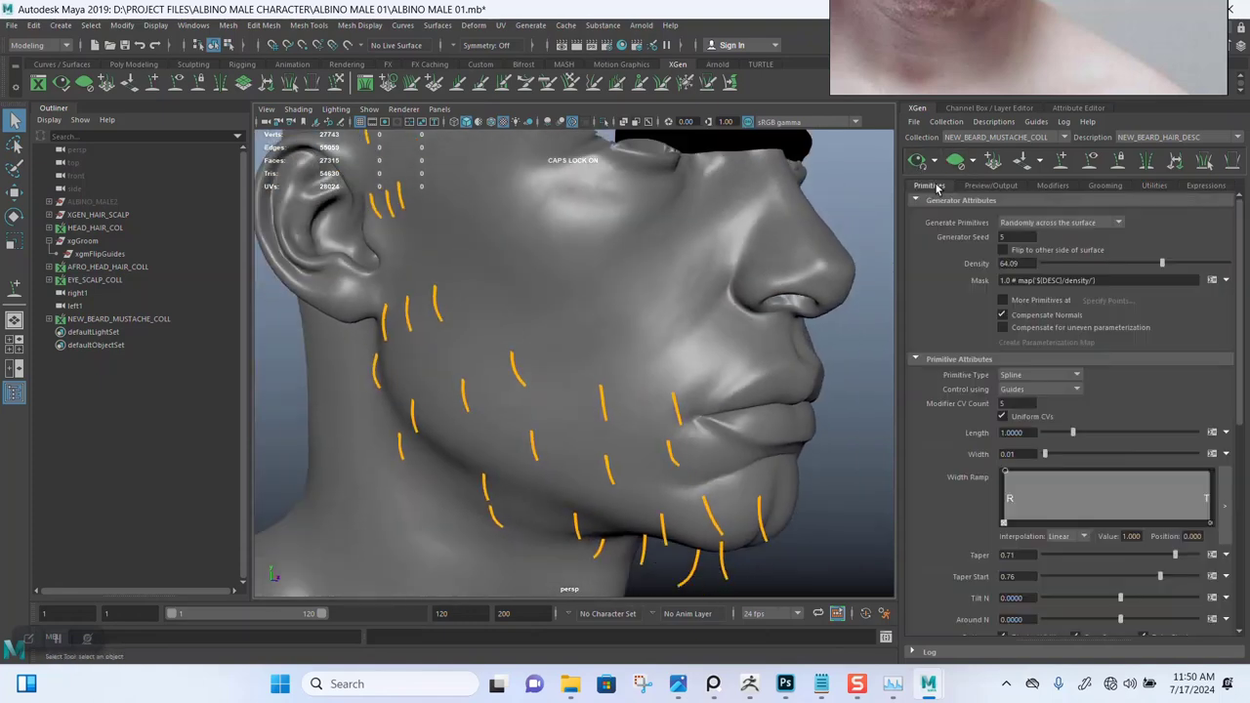
pyautogui.click(988, 186)
pyautogui.click(1001, 257)
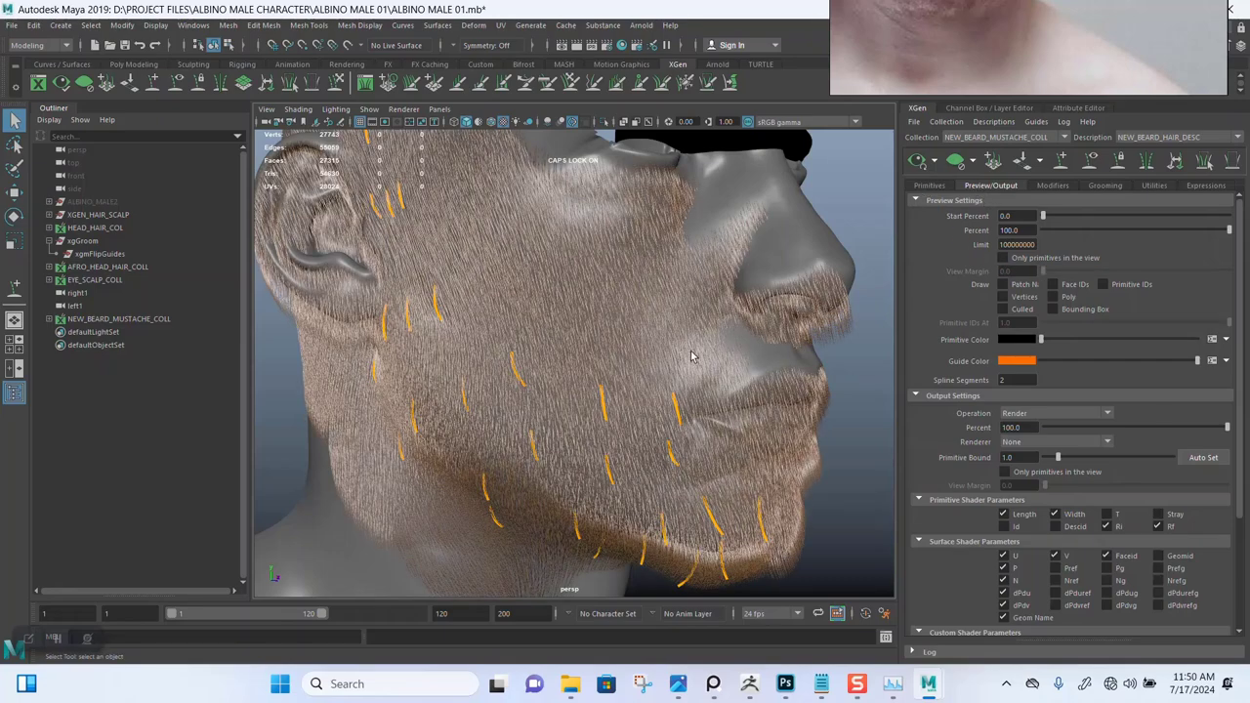
# Step: Examine the beard preview around the cheek, jaw and chin and compare it with the reference photo
pyautogui.keyDown('alt'); pyautogui.moveTo(690, 357); pyautogui.dragTo(587, 309); pyautogui.keyUp('alt')
pyautogui.scroll(3, 607, 369)
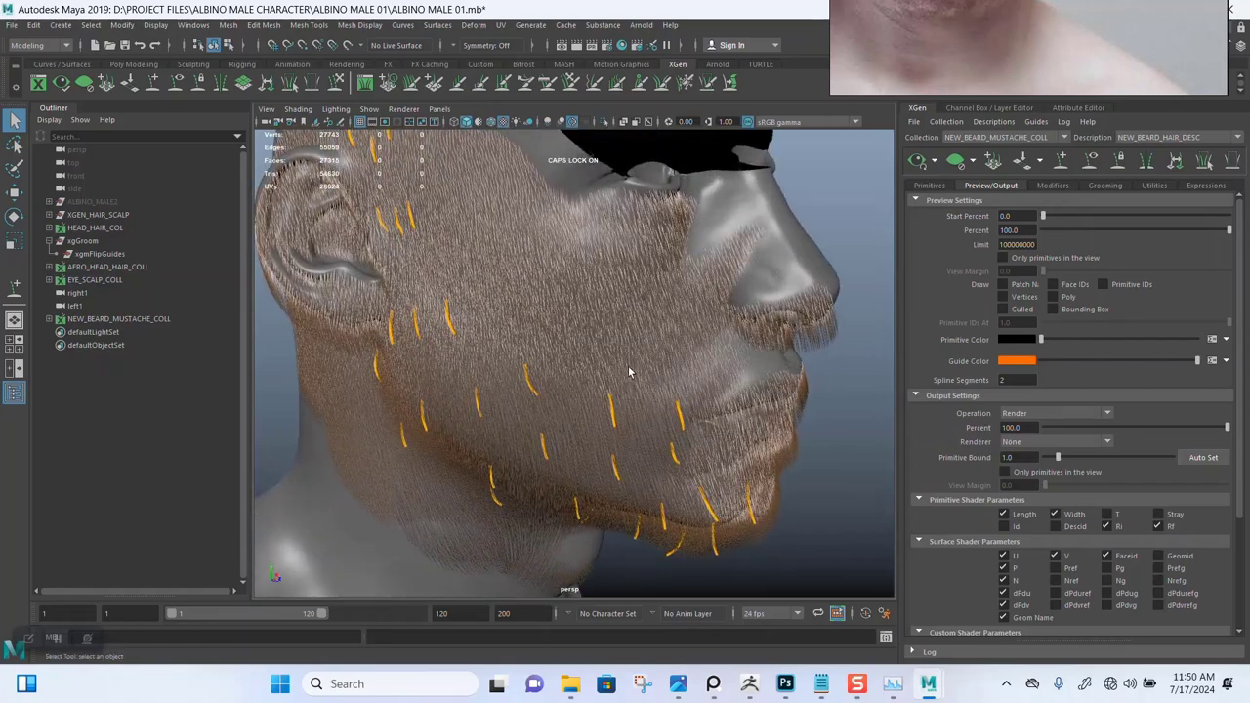
pyautogui.keyDown('alt'); pyautogui.moveTo(628, 372); pyautogui.dragTo(557, 298); pyautogui.keyUp('alt')
pyautogui.scroll(1, 558, 298)
pyautogui.moveTo(953, 22); pyautogui.dragTo(1020, 243, button='right')
pyautogui.keyDown('alt'); pyautogui.moveTo(584, 293); pyautogui.dragTo(577, 358, button='right'); pyautogui.keyUp('alt')
pyautogui.keyDown('alt'); pyautogui.moveTo(577, 357); pyautogui.dragTo(571, 301, button='middle'); pyautogui.keyUp('alt')
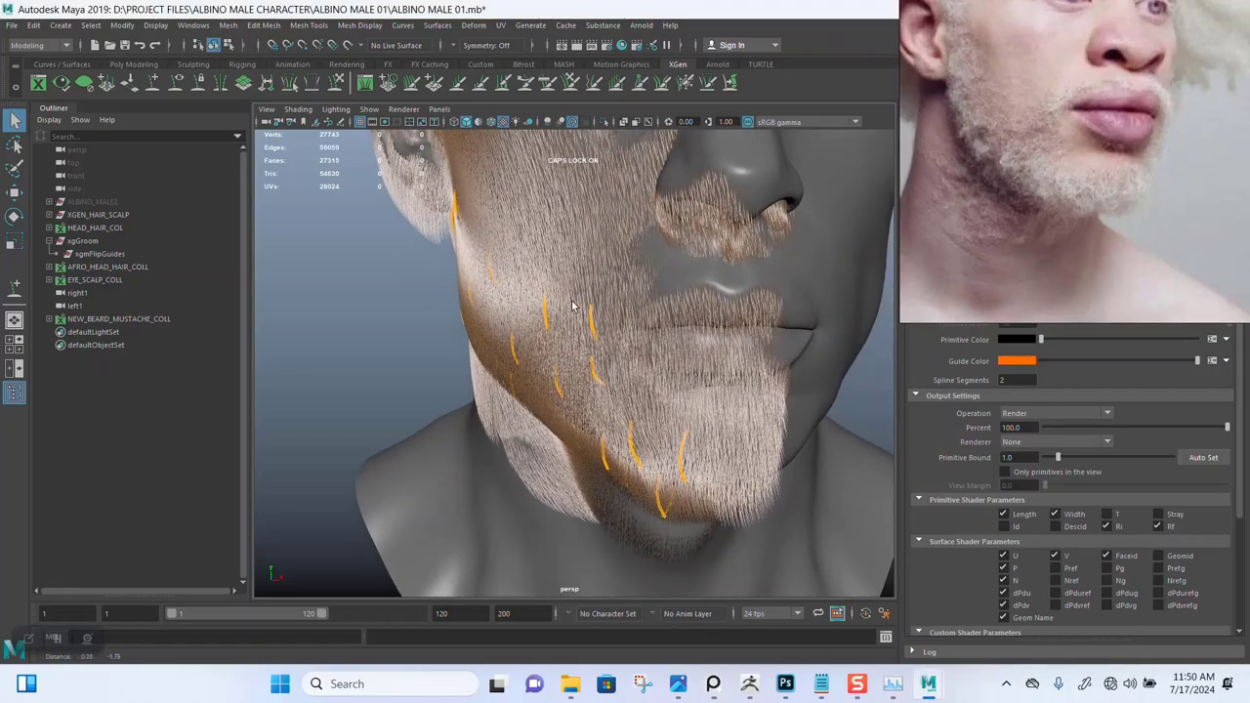
pyautogui.keyDown('alt'); pyautogui.moveTo(572, 306); pyautogui.dragTo(742, 314); pyautogui.keyUp('alt')
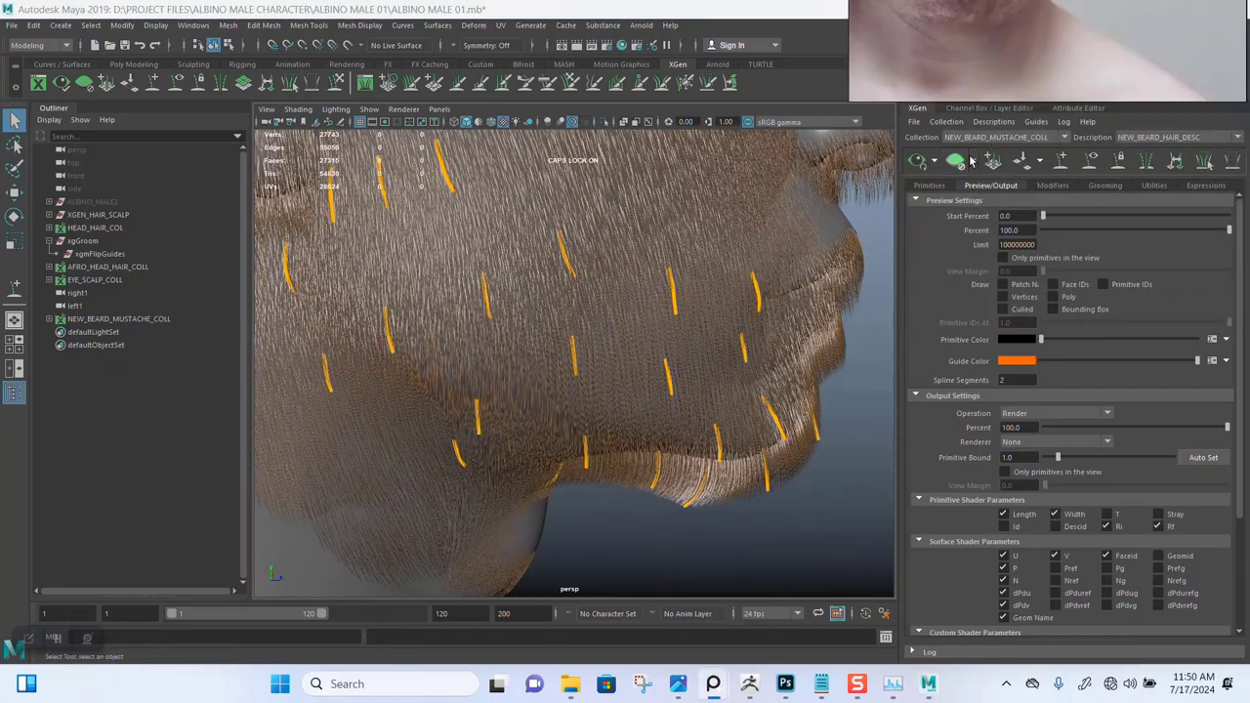
# Step: Clear the preview, rotate the sideburn and jaw guides slightly by about 5 degrees, and regenerate the preview
pyautogui.click(954, 166)
pyautogui.keyDown('alt'); pyautogui.moveTo(547, 283); pyautogui.dragTo(507, 422); pyautogui.keyUp('alt')
pyautogui.press('e')
pyautogui.moveTo(499, 359)
pyautogui.keyDown('alt'); pyautogui.mouseDown()
pyautogui.moveTo(494, 370)
pyautogui.moveTo(501, 337)
pyautogui.mouseUp(); pyautogui.keyUp('alt')
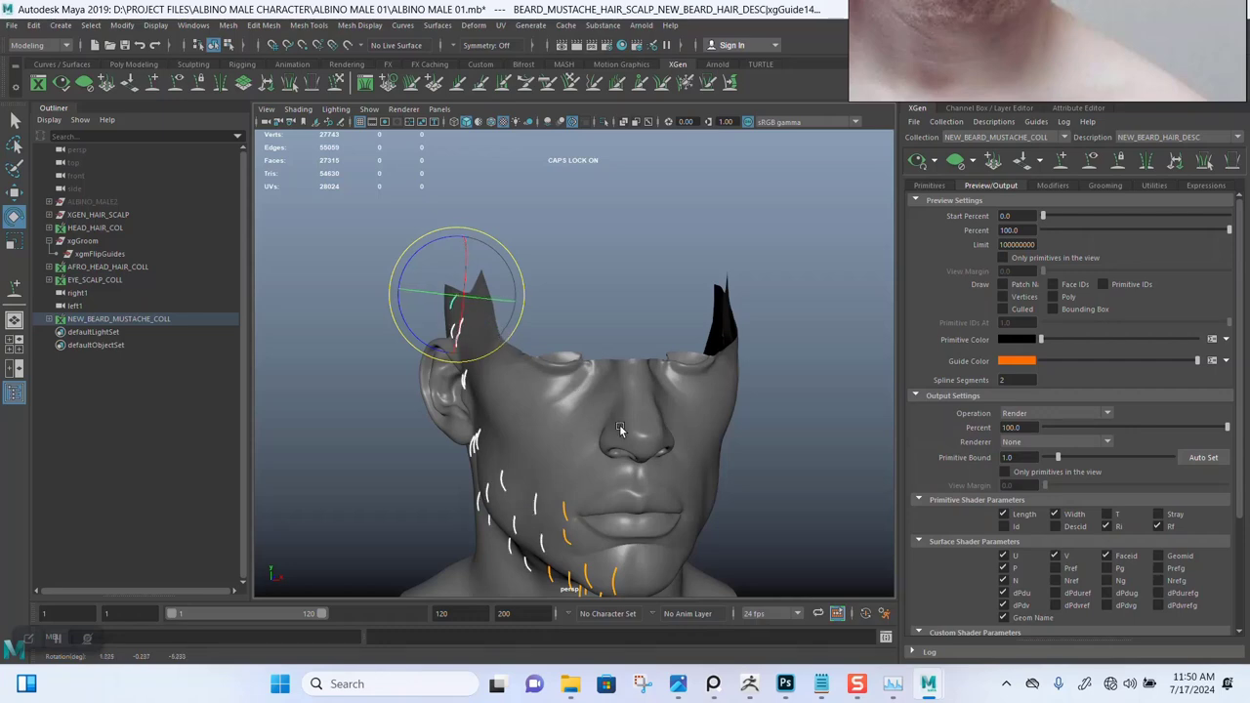
pyautogui.keyDown('alt'); pyautogui.moveTo(521, 361); pyautogui.dragTo(523, 284, button='middle'); pyautogui.keyUp('alt')
pyautogui.scroll(4, 523, 284)
pyautogui.click(916, 160)
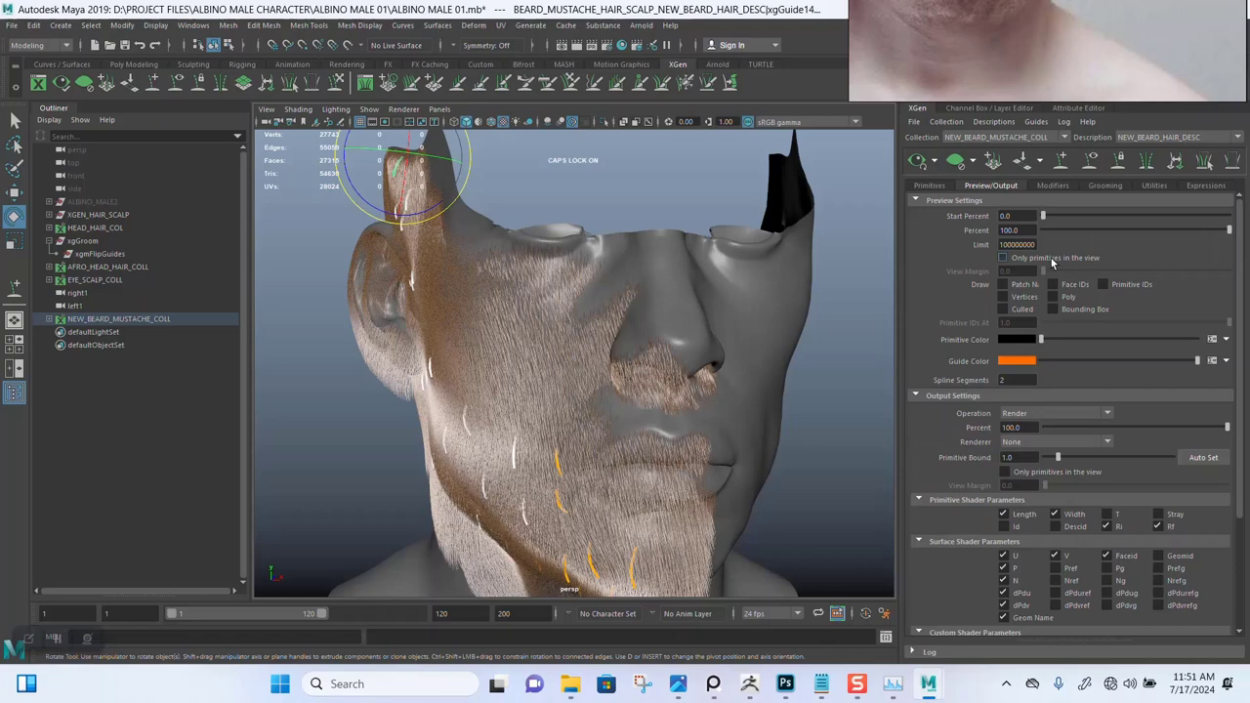
# Step: Lower the beard description's density to about 7
pyautogui.click(929, 185)
pyautogui.moveTo(1104, 264); pyautogui.dragTo(1075, 264)
pyautogui.scroll(5, 645, 380)
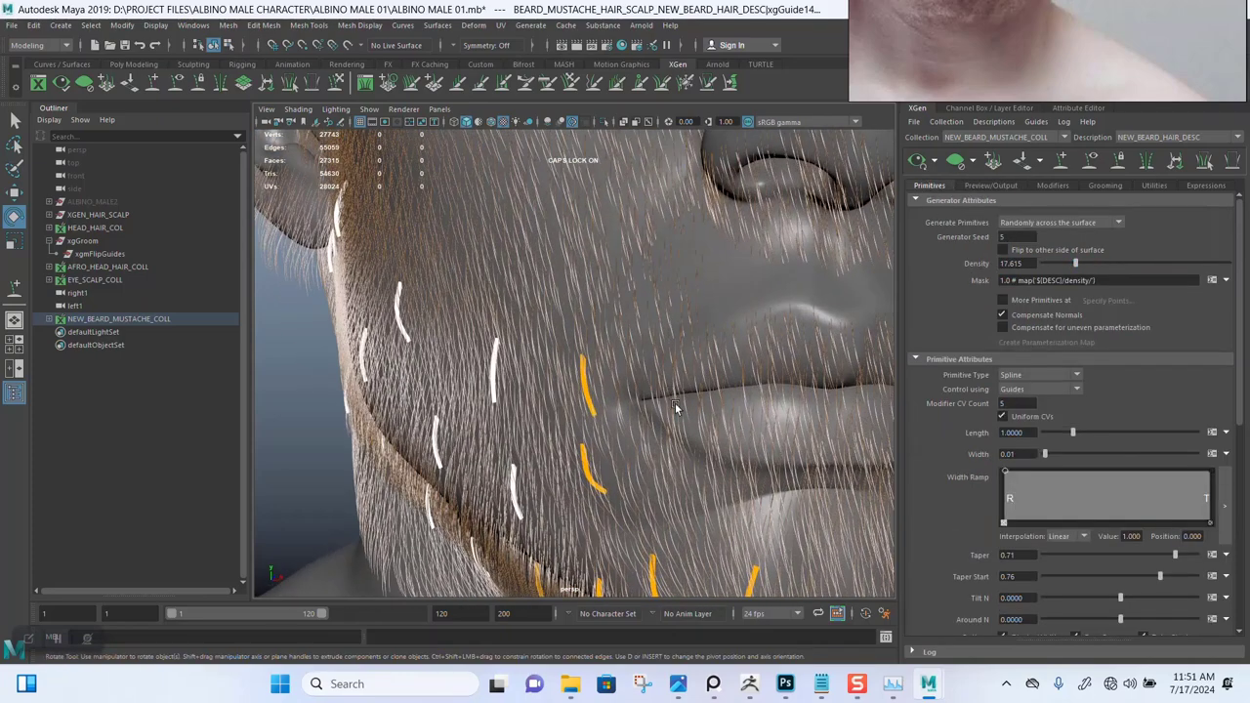
pyautogui.click(1053, 261)
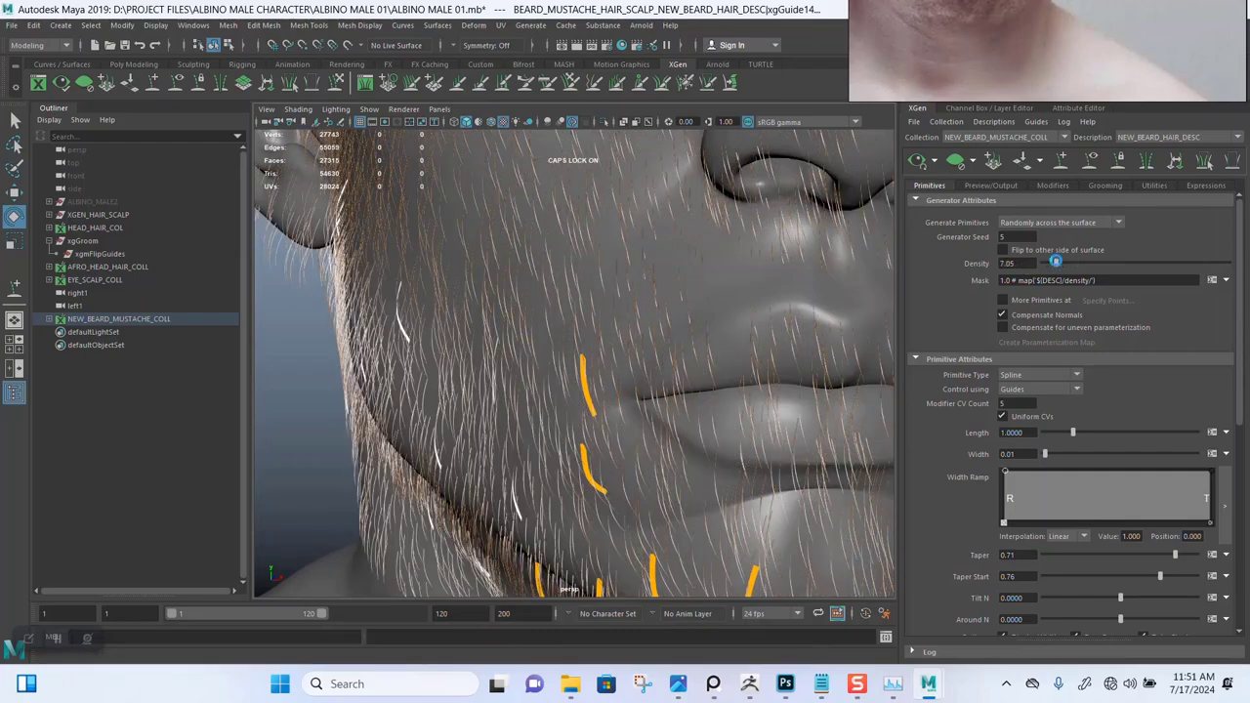
# Step: Rotate the selected sideburn and jaw guides by about 10 degrees, update the preview, and clear the selection
pyautogui.keyDown('alt'); pyautogui.moveTo(868, 320); pyautogui.dragTo(505, 369); pyautogui.keyUp('alt')
pyautogui.keyDown('alt'); pyautogui.moveTo(473, 379); pyautogui.dragTo(586, 460); pyautogui.keyUp('alt')
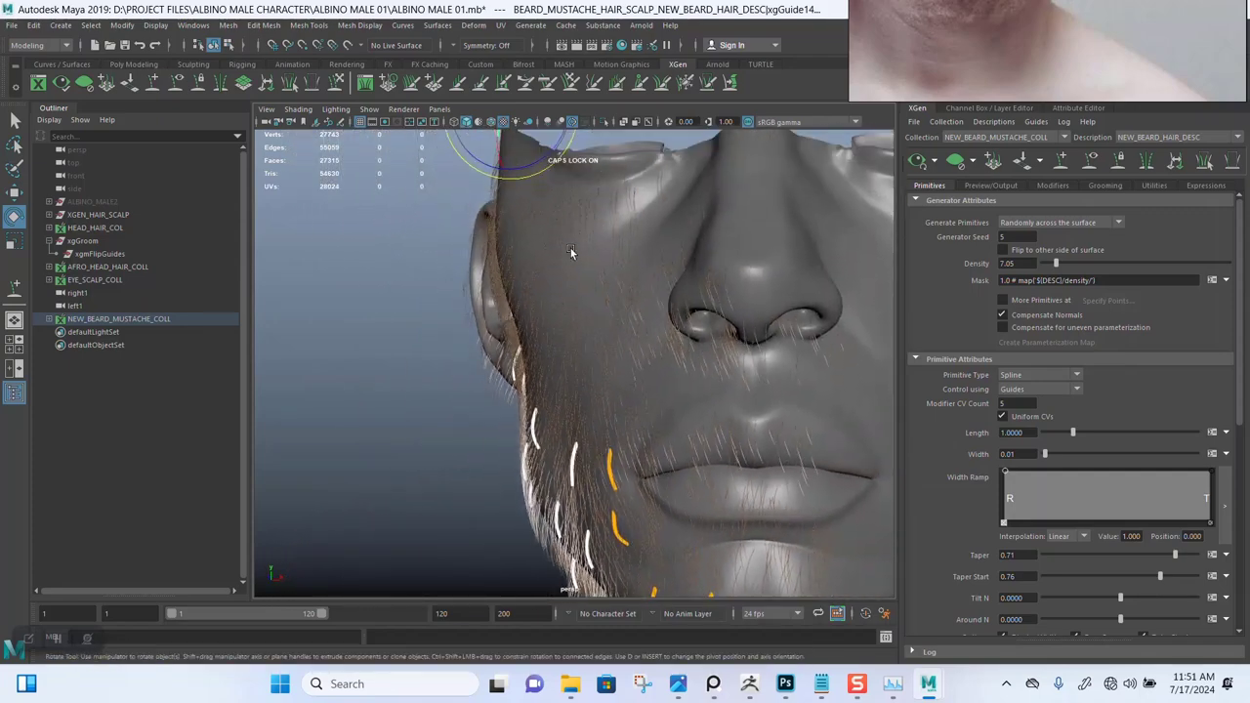
pyautogui.moveTo(541, 176); pyautogui.dragTo(534, 173)
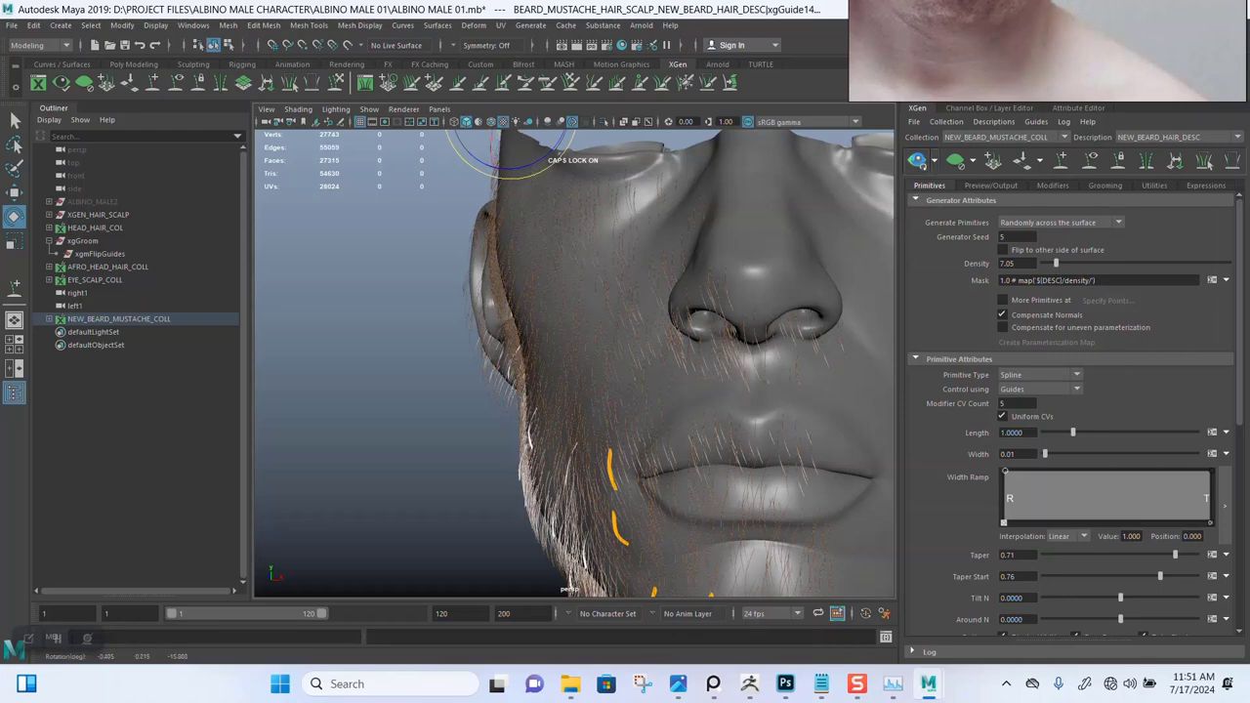
pyautogui.scroll(-5, 635, 323)
pyautogui.keyDown('alt'); pyautogui.moveTo(625, 322); pyautogui.dragTo(625, 429); pyautogui.keyUp('alt')
pyautogui.scroll(6, 596, 381)
pyautogui.scroll(-5, 637, 445)
pyautogui.scroll(-2, 644, 429)
pyautogui.click(811, 354)
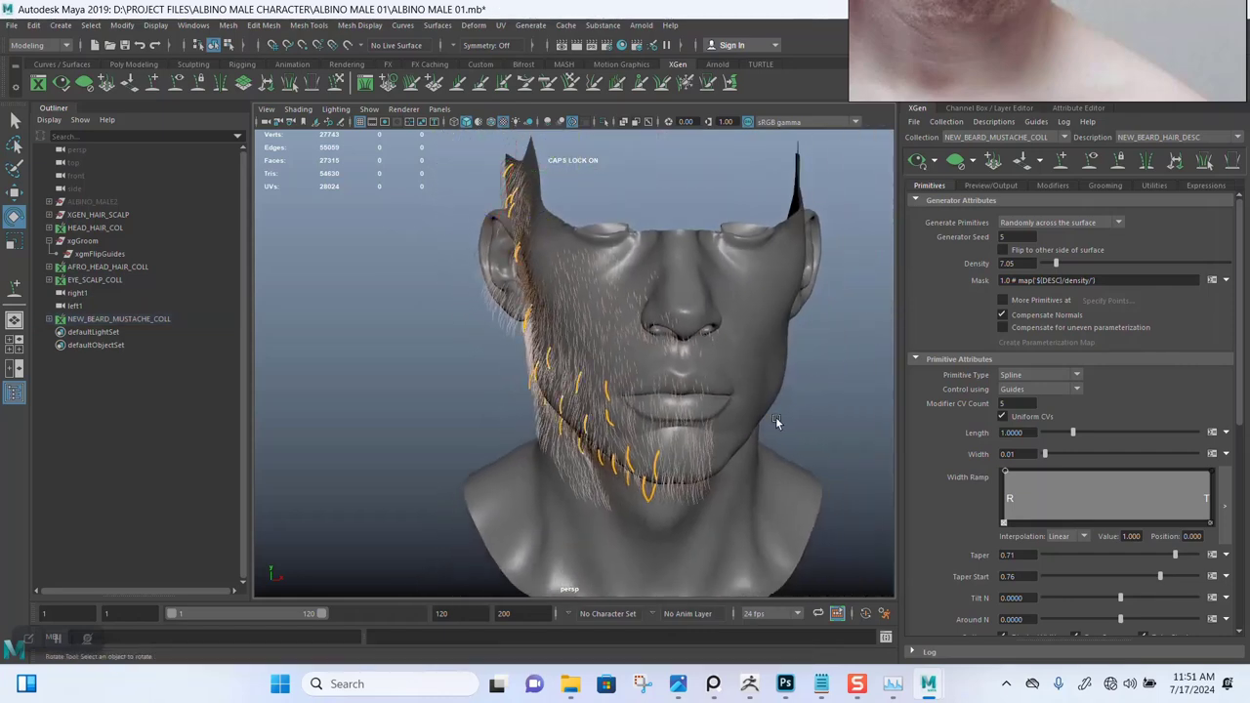
# Step: Select all the beard guides and mirror them across the X-axis to the other side of the face
pyautogui.keyDown('alt'); pyautogui.moveTo(776, 422); pyautogui.dragTo(529, 289, button='right'); pyautogui.keyUp('alt')
pyautogui.moveTo(679, 540); pyautogui.dragTo(688, 542)
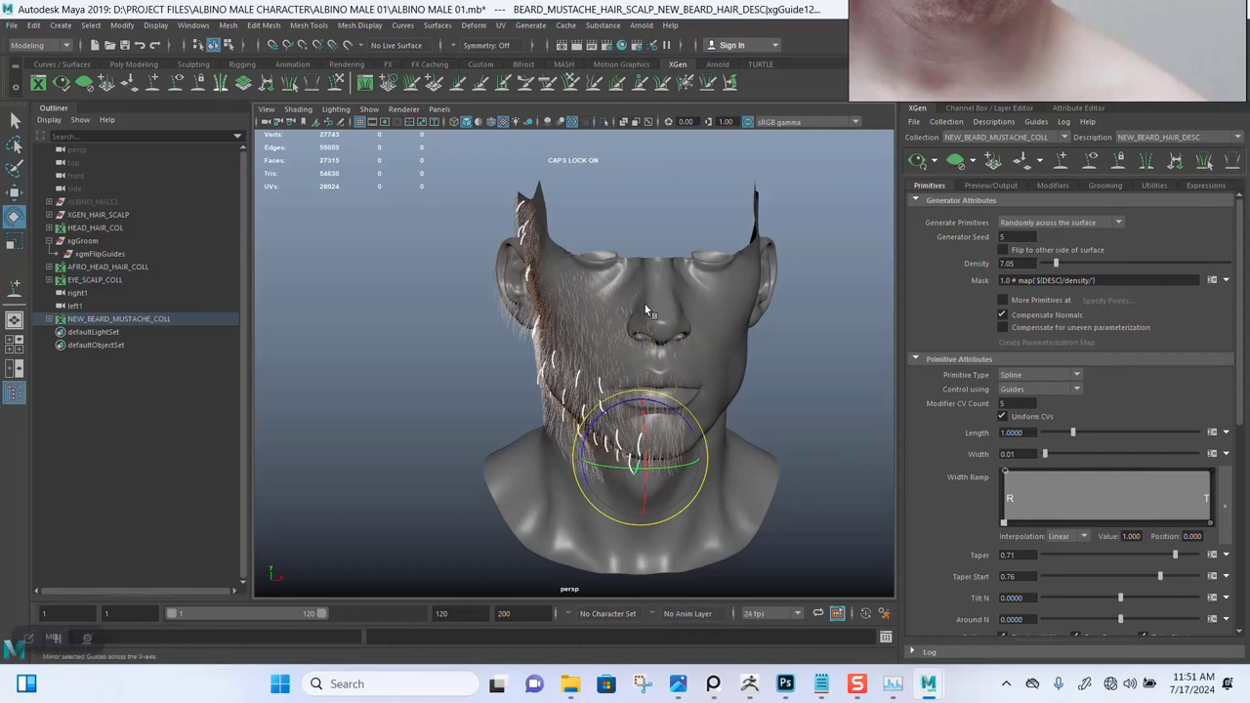
pyautogui.scroll(4, 748, 416)
pyautogui.moveTo(722, 410)
pyautogui.keyDown('alt'); pyautogui.mouseDown()
pyautogui.moveTo(708, 398)
pyautogui.moveTo(739, 404)
pyautogui.mouseUp(); pyautogui.keyUp('alt')
pyautogui.keyDown('alt'); pyautogui.moveTo(739, 405); pyautogui.dragTo(675, 371, button='middle'); pyautogui.keyUp('alt')
pyautogui.keyDown('alt'); pyautogui.moveTo(674, 371); pyautogui.dragTo(692, 427, button='right'); pyautogui.keyUp('alt')
pyautogui.keyDown('alt'); pyautogui.moveTo(692, 427); pyautogui.dragTo(769, 406); pyautogui.keyUp('alt')
# Step: Compare the chin with the reference photo and scale the guides around the chin up about 1.6 times
pyautogui.moveTo(961, 48); pyautogui.dragTo(999, 170, button='right')
pyautogui.keyDown('alt'); pyautogui.moveTo(727, 342); pyautogui.dragTo(690, 411, button='right'); pyautogui.keyUp('alt')
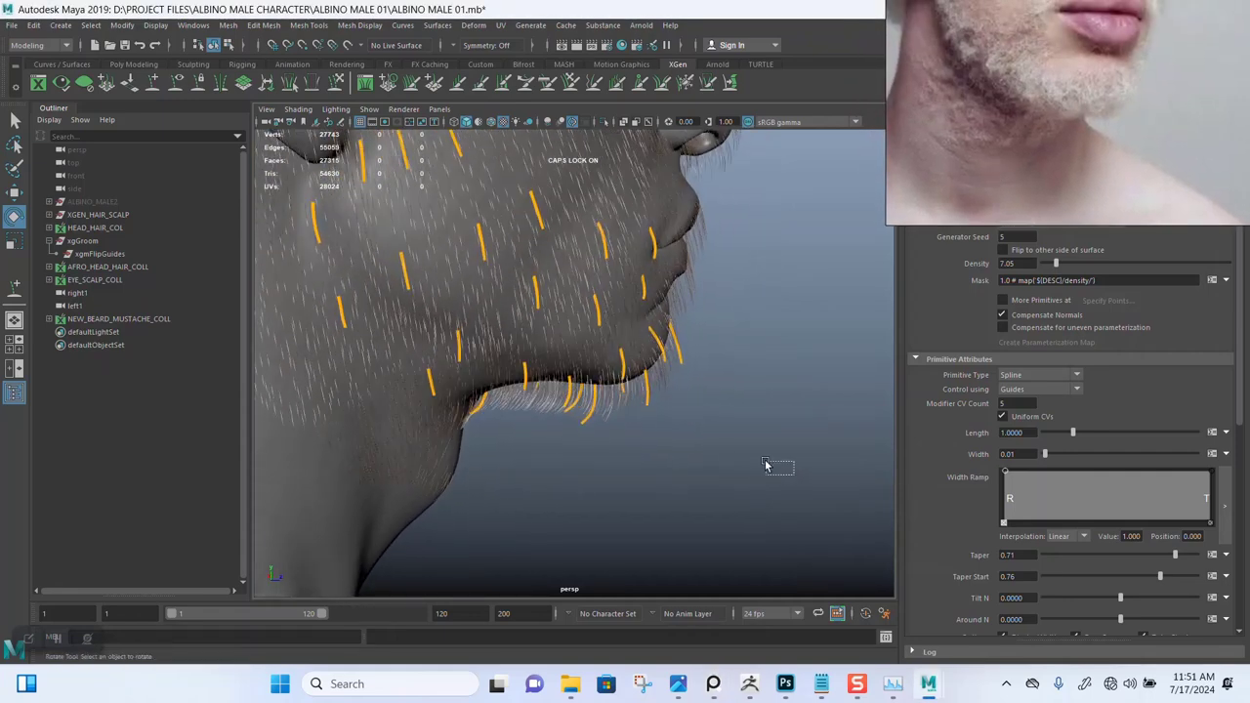
pyautogui.moveTo(566, 332); pyautogui.dragTo(681, 373)
pyautogui.keyDown('alt'); pyautogui.moveTo(639, 313); pyautogui.dragTo(663, 386); pyautogui.keyUp('alt')
pyautogui.keyDown('alt'); pyautogui.moveTo(742, 392); pyautogui.dragTo(695, 367); pyautogui.keyUp('alt')
pyautogui.press('r')
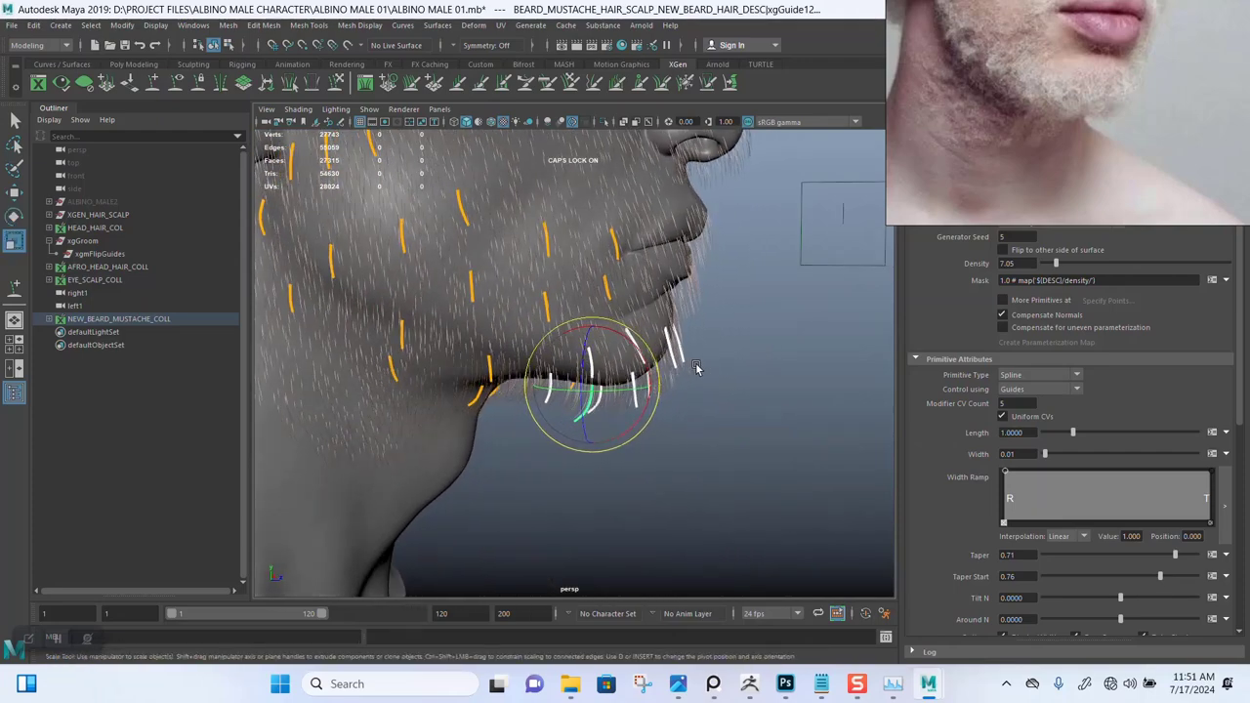
pyautogui.moveTo(598, 387); pyautogui.dragTo(593, 391)
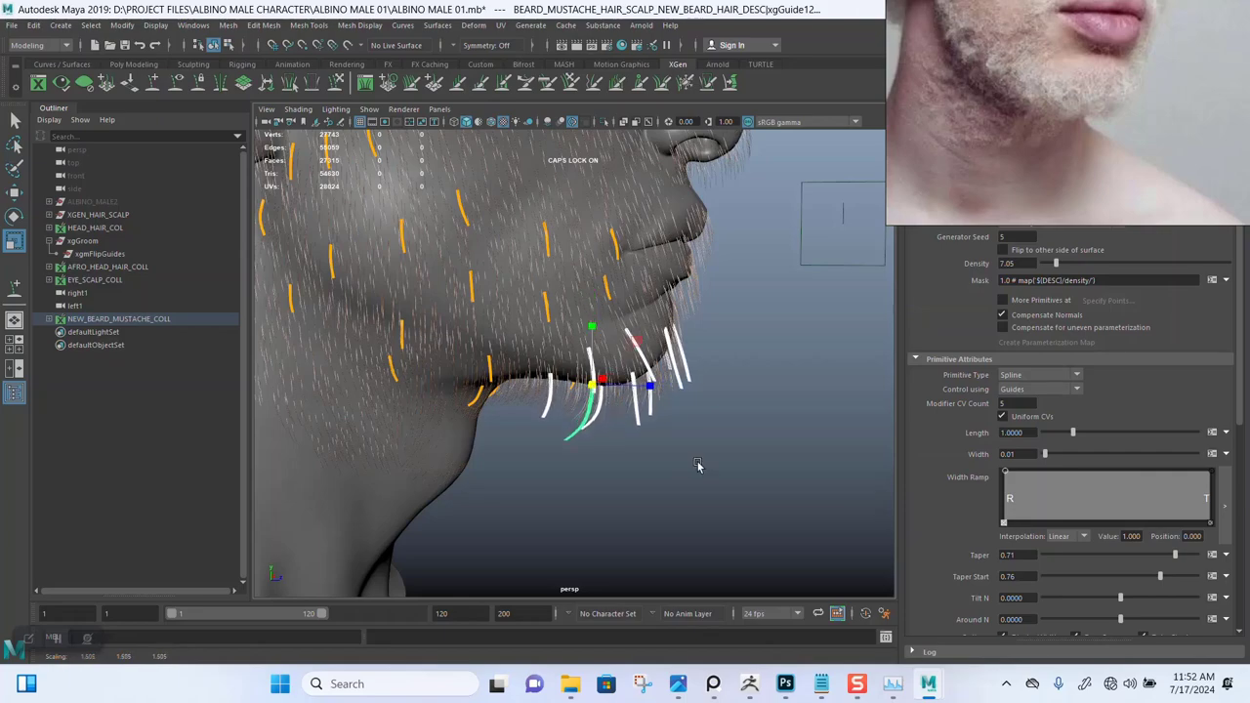
# Step: Narrow the selection to the guides under the chin, scale them up further, and clear the selection
pyautogui.keyDown('alt'); pyautogui.moveTo(697, 465); pyautogui.dragTo(589, 393); pyautogui.keyUp('alt')
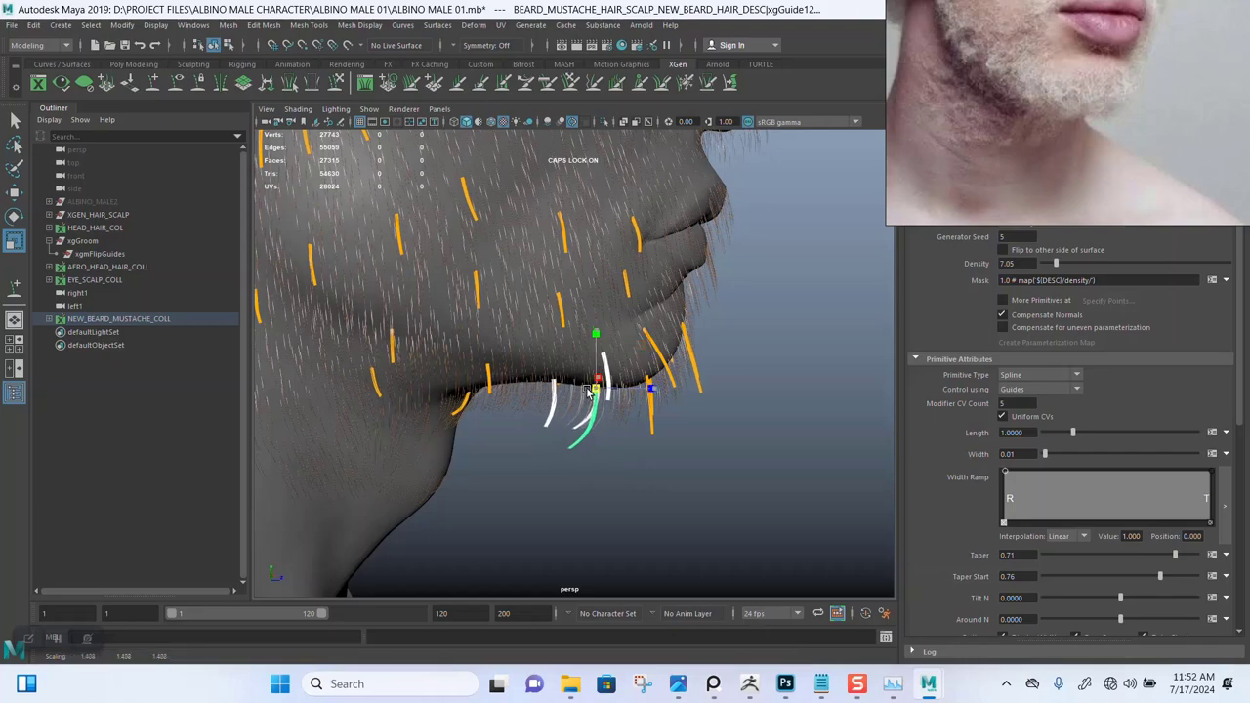
pyautogui.keyDown('alt'); pyautogui.moveTo(636, 447); pyautogui.dragTo(584, 417); pyautogui.keyUp('alt')
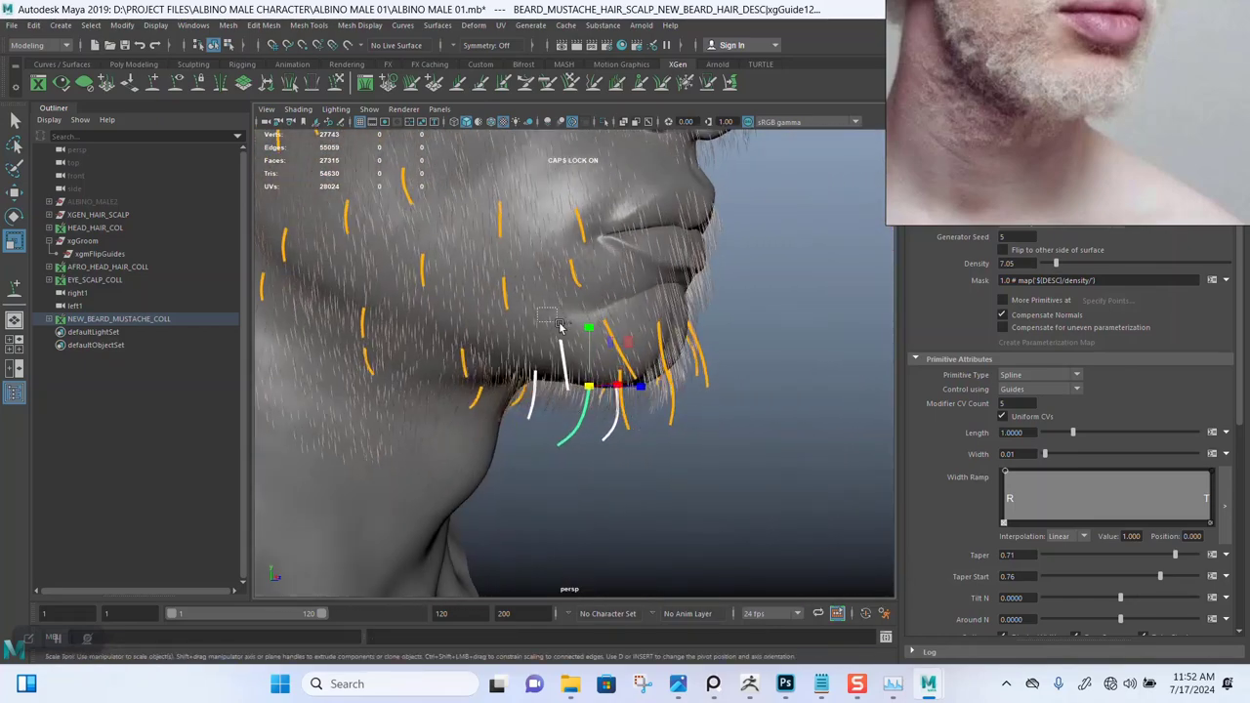
pyautogui.keyDown('alt'); pyautogui.moveTo(660, 415); pyautogui.dragTo(501, 430); pyautogui.keyUp('alt')
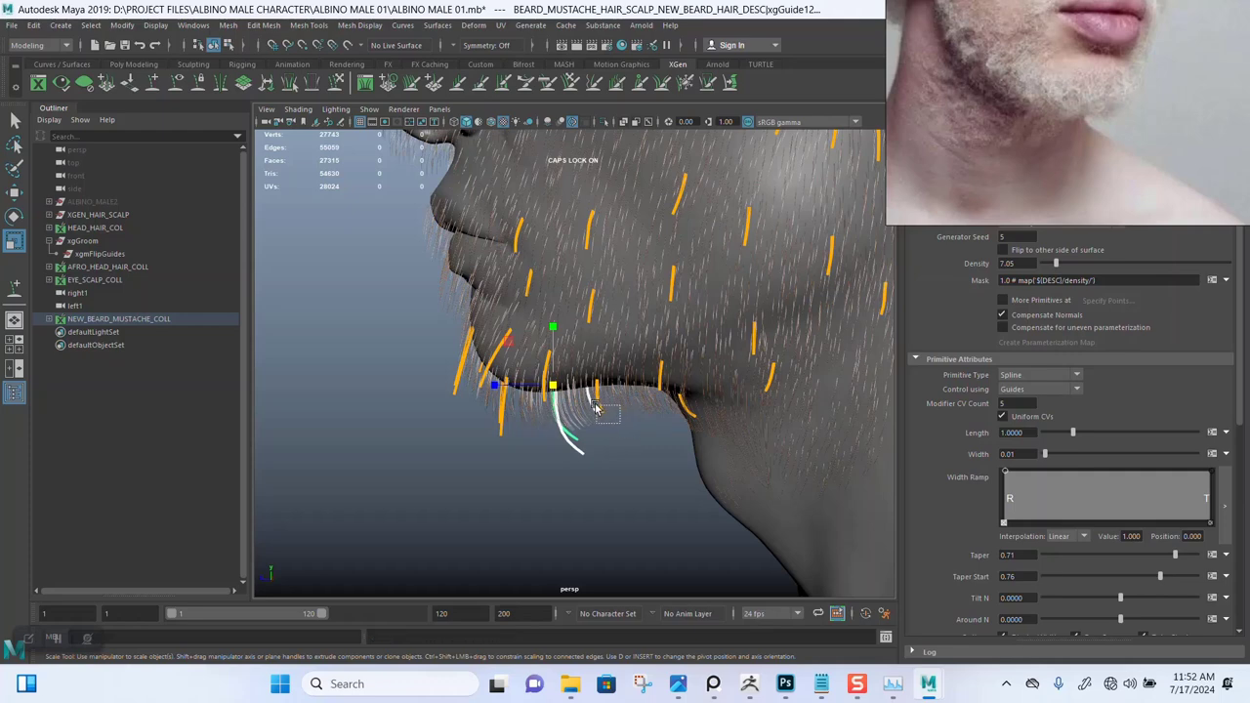
pyautogui.moveTo(595, 382); pyautogui.dragTo(602, 388)
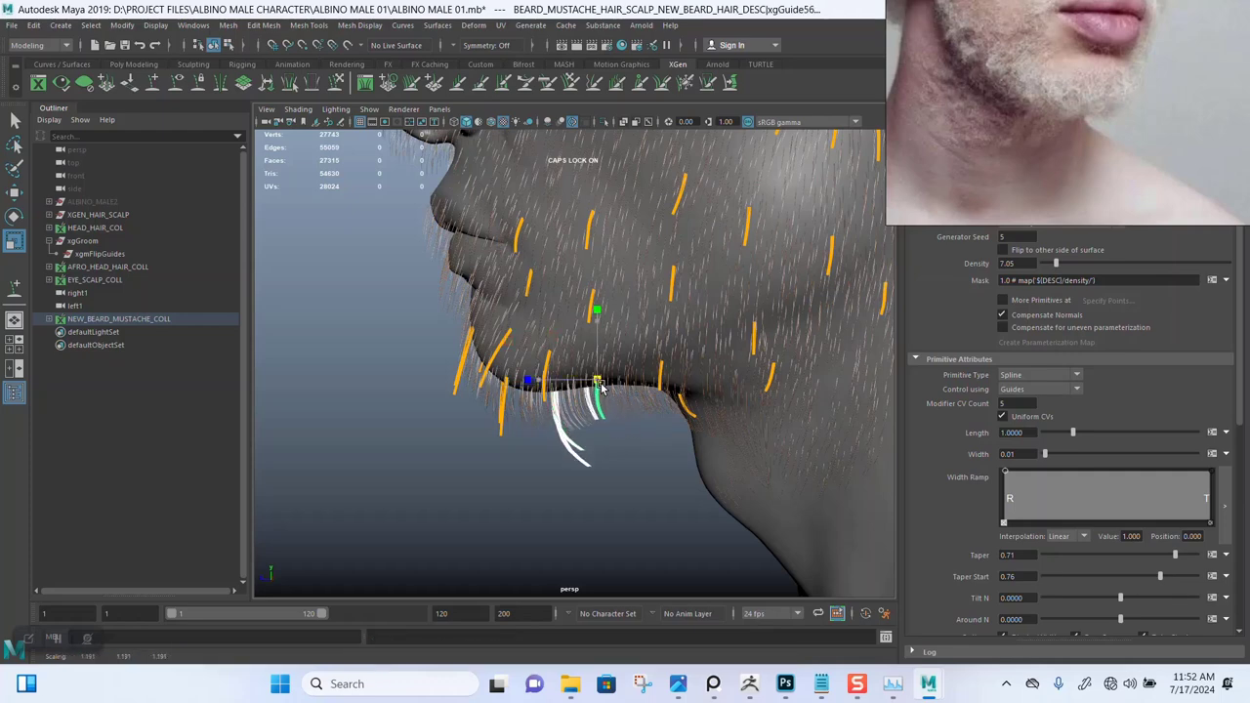
pyautogui.keyDown('shift'); pyautogui.click(591, 446); pyautogui.keyUp('shift')
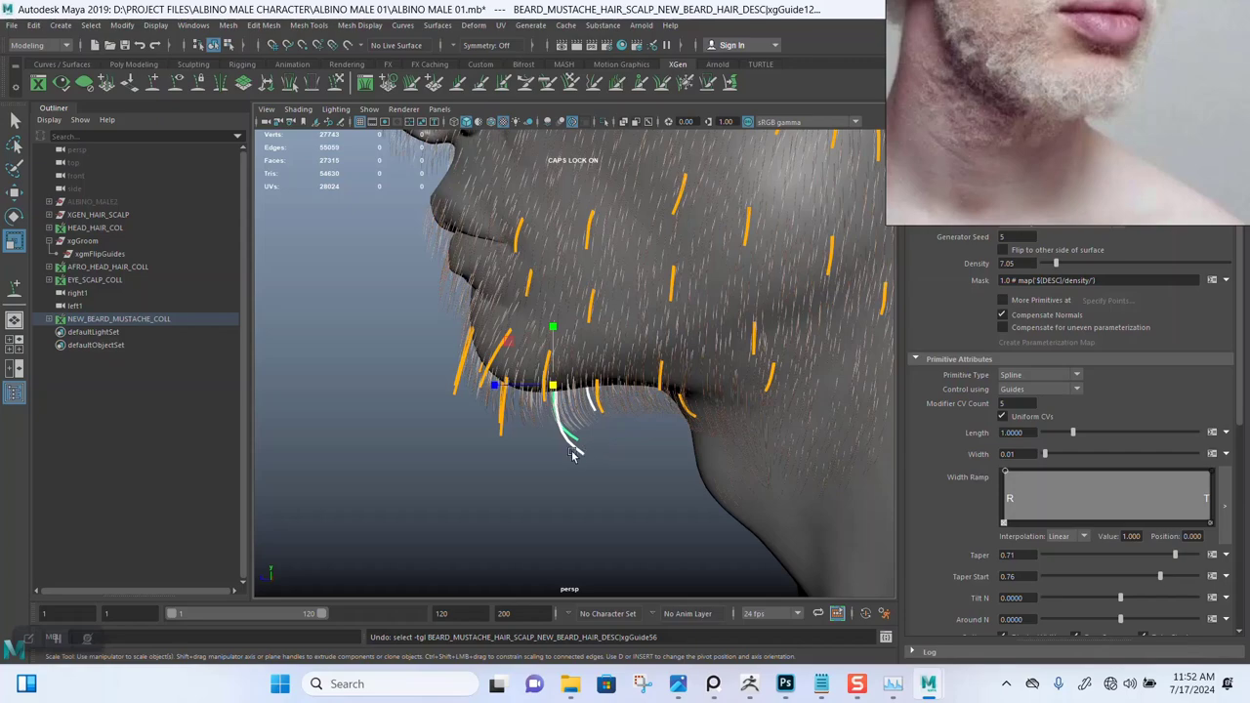
pyautogui.moveTo(548, 394); pyautogui.dragTo(758, 439)
pyautogui.click(817, 390)
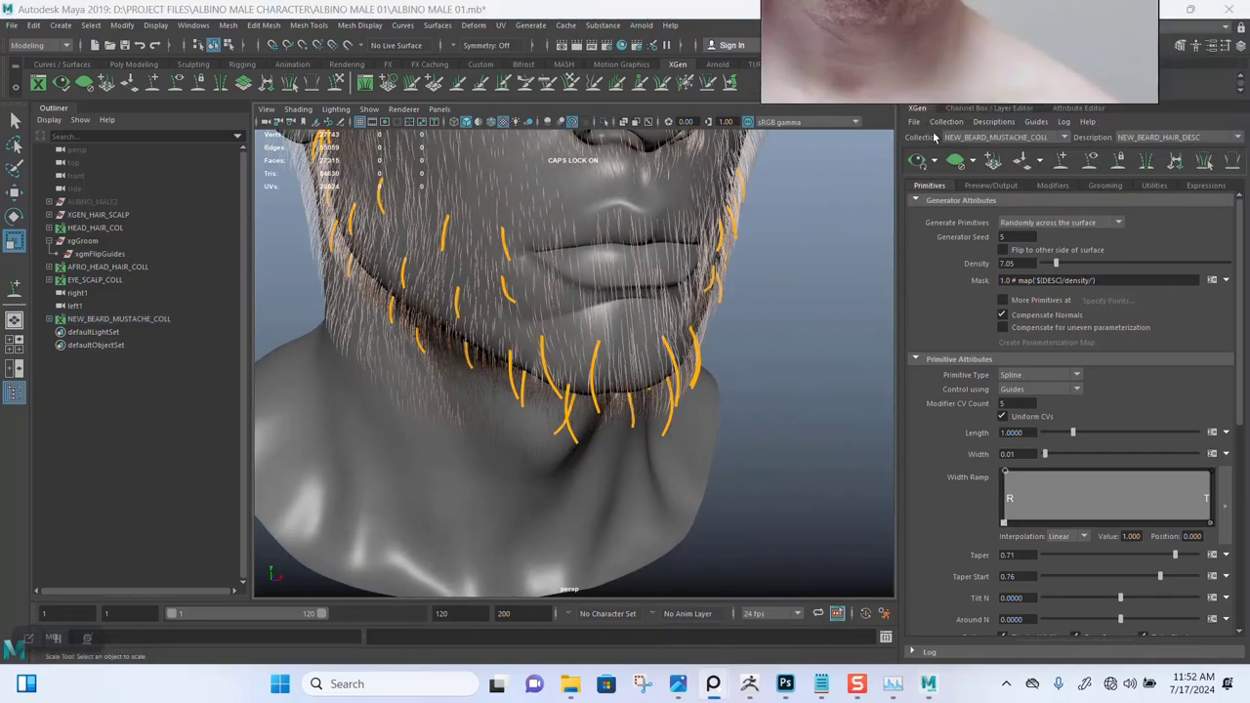
# Step: Update the XGen preview with the mirrored and lengthened guides, save the scene, and bring up the reference photo
pyautogui.click(917, 168)
pyautogui.keyDown('alt'); pyautogui.moveTo(618, 364); pyautogui.dragTo(591, 373); pyautogui.keyUp('alt')
pyautogui.keyDown('alt'); pyautogui.moveTo(607, 335); pyautogui.dragTo(597, 400, button='middle'); pyautogui.keyUp('alt')
pyautogui.keyDown('alt'); pyautogui.moveTo(598, 401); pyautogui.dragTo(566, 508, button='right'); pyautogui.keyUp('alt')
pyautogui.keyDown('alt'); pyautogui.moveTo(566, 508); pyautogui.dragTo(603, 439); pyautogui.keyUp('alt')
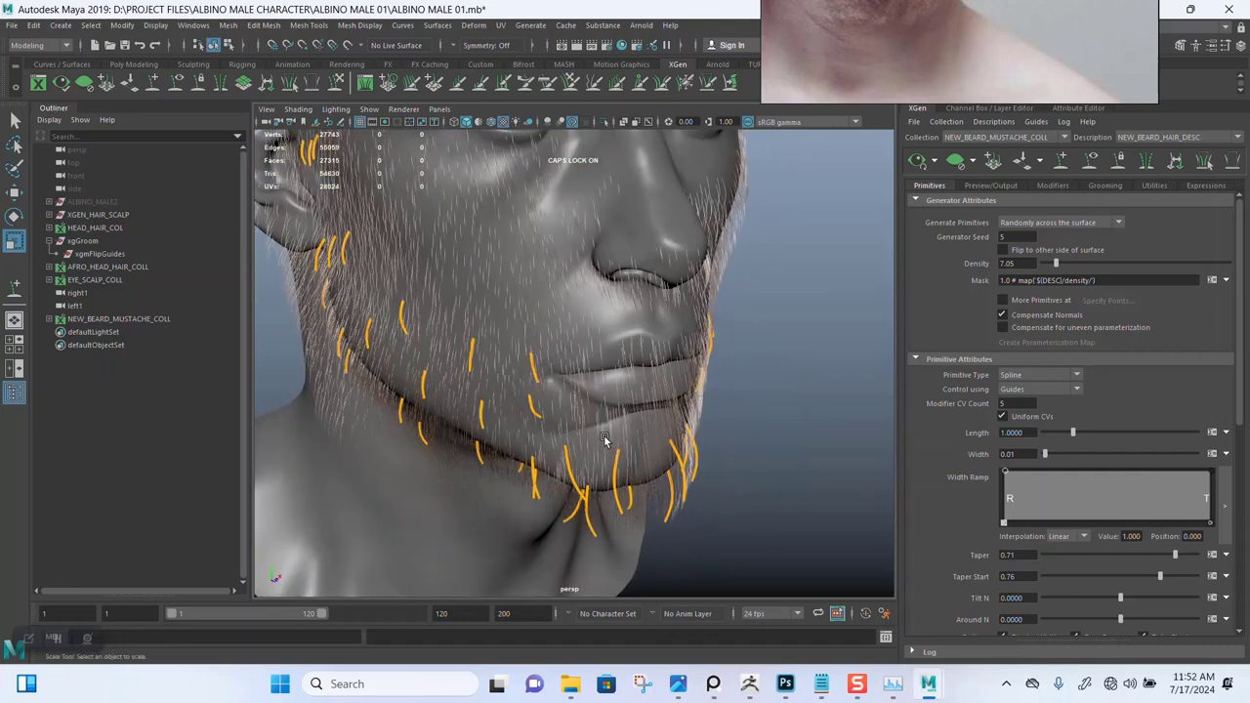
pyautogui.hotkey('ctrl', 's')
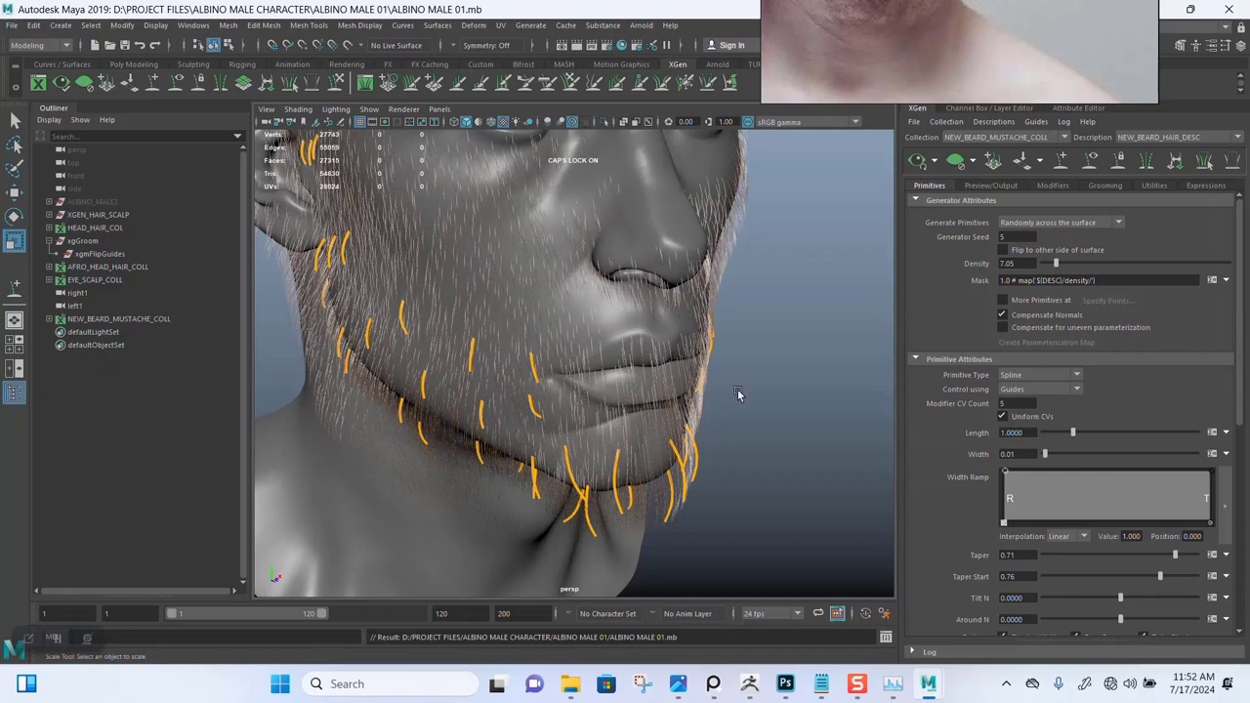
pyautogui.moveTo(871, 63); pyautogui.dragTo(925, 178)
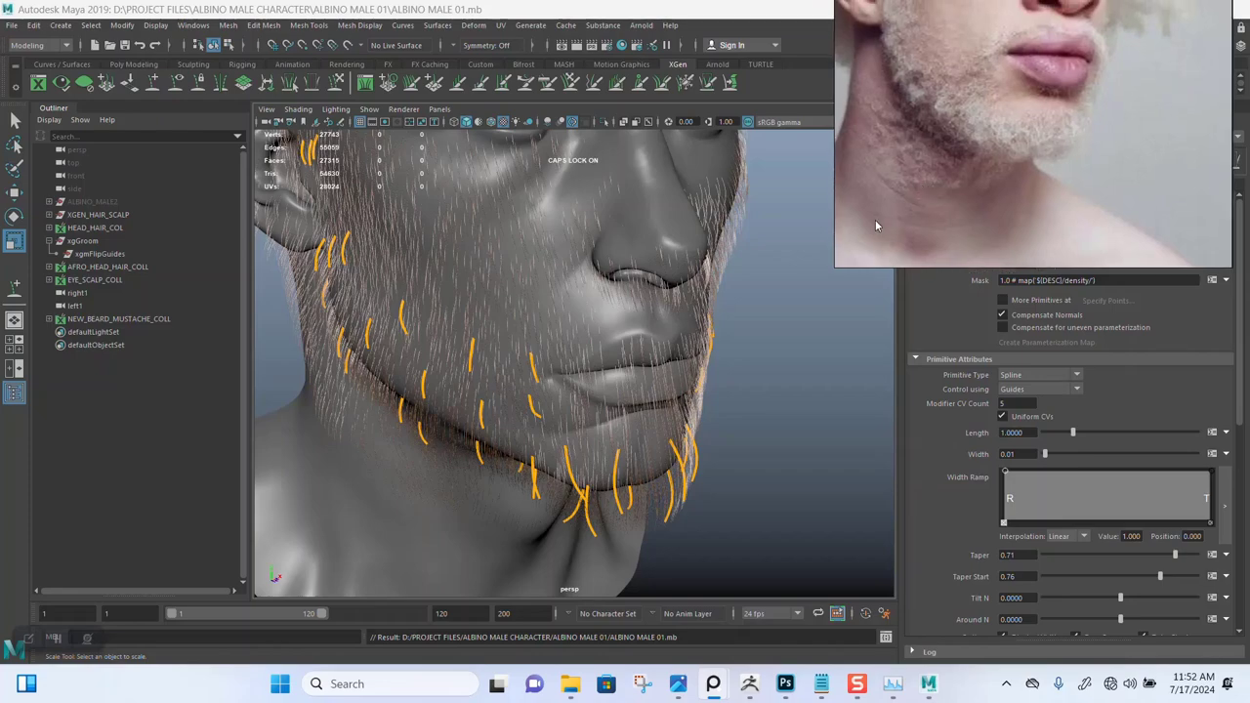
# Step: Add new guides on the side of the neck below the jaw with the Add or Move Guides tool
pyautogui.keyDown('alt'); pyautogui.moveTo(686, 376); pyautogui.dragTo(569, 384); pyautogui.keyUp('alt')
pyautogui.keyDown('alt'); pyautogui.moveTo(570, 385); pyautogui.dragTo(616, 355, button='middle'); pyautogui.keyUp('alt')
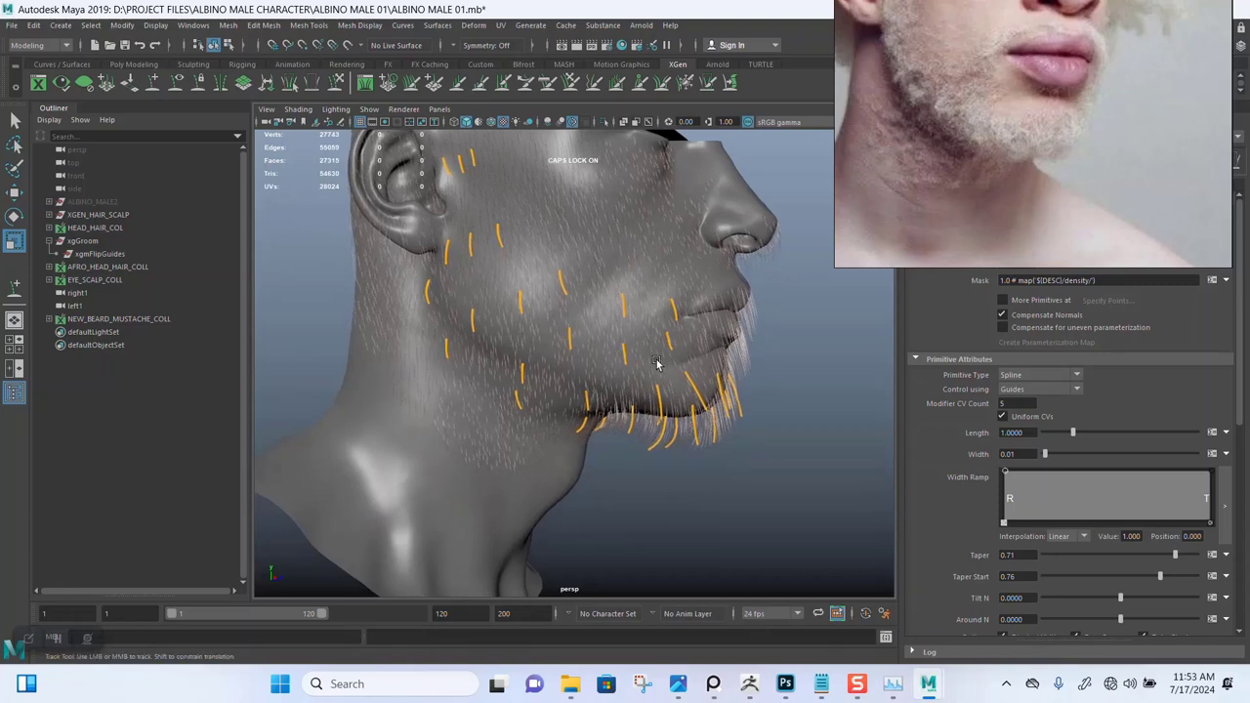
pyautogui.keyDown('alt'); pyautogui.moveTo(658, 365); pyautogui.dragTo(671, 371, button='right'); pyautogui.keyUp('alt')
pyautogui.keyDown('alt'); pyautogui.moveTo(672, 372); pyautogui.dragTo(695, 361, button='middle'); pyautogui.keyUp('alt')
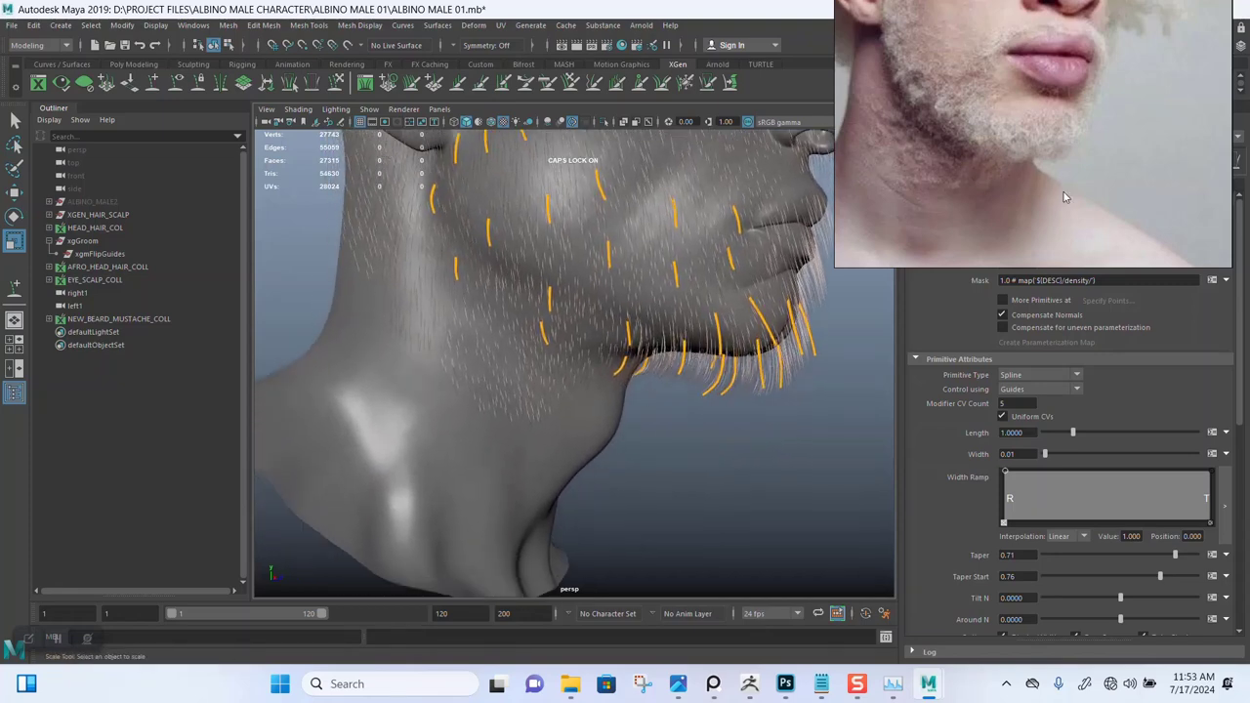
pyautogui.click(155, 84)
pyautogui.keyDown('alt'); pyautogui.moveTo(445, 290); pyautogui.dragTo(416, 259, button='right'); pyautogui.keyUp('alt')
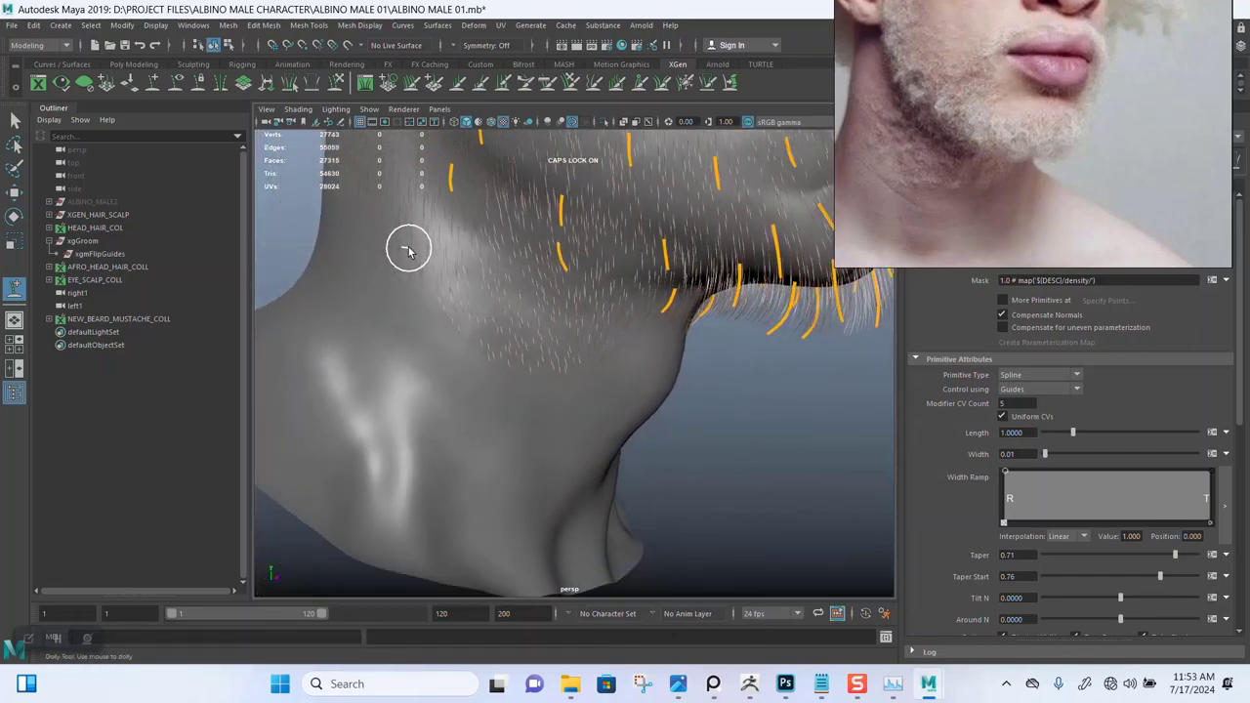
pyautogui.click(408, 249)
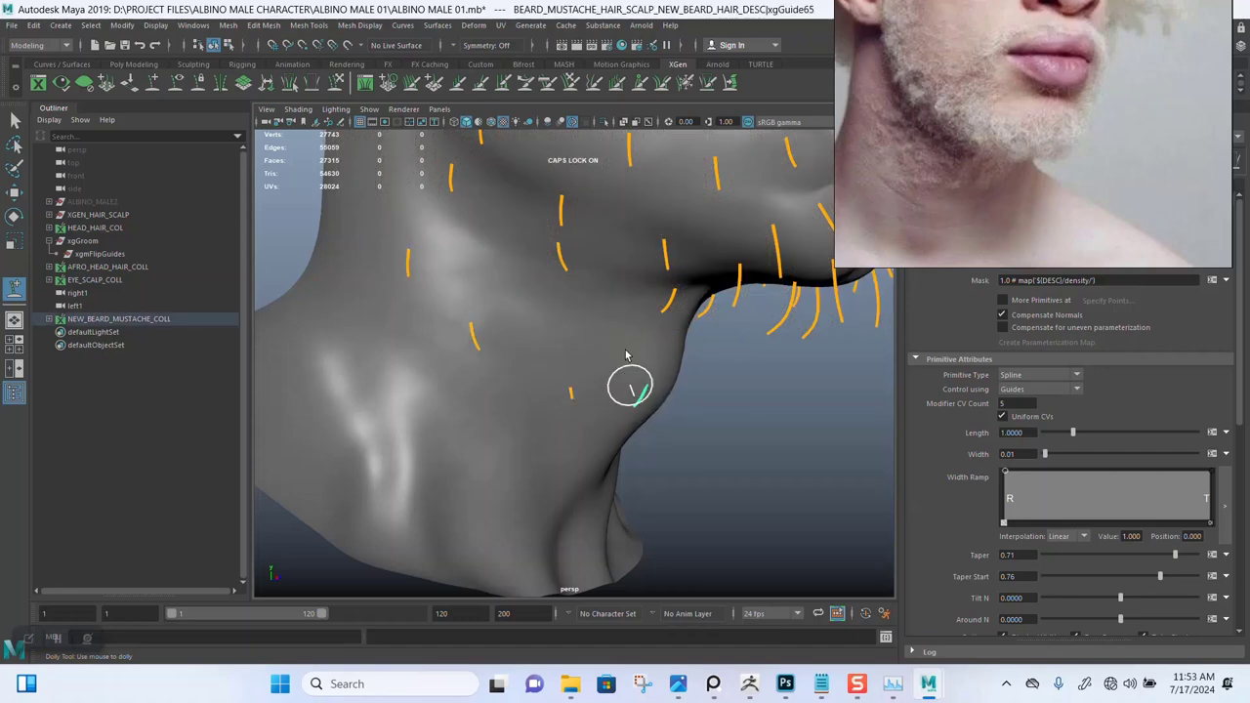
# Step: Fill the gaps between the neck guides with additional guides toward the throat
pyautogui.keyDown('alt'); pyautogui.moveTo(625, 356); pyautogui.dragTo(499, 298); pyautogui.keyUp('alt')
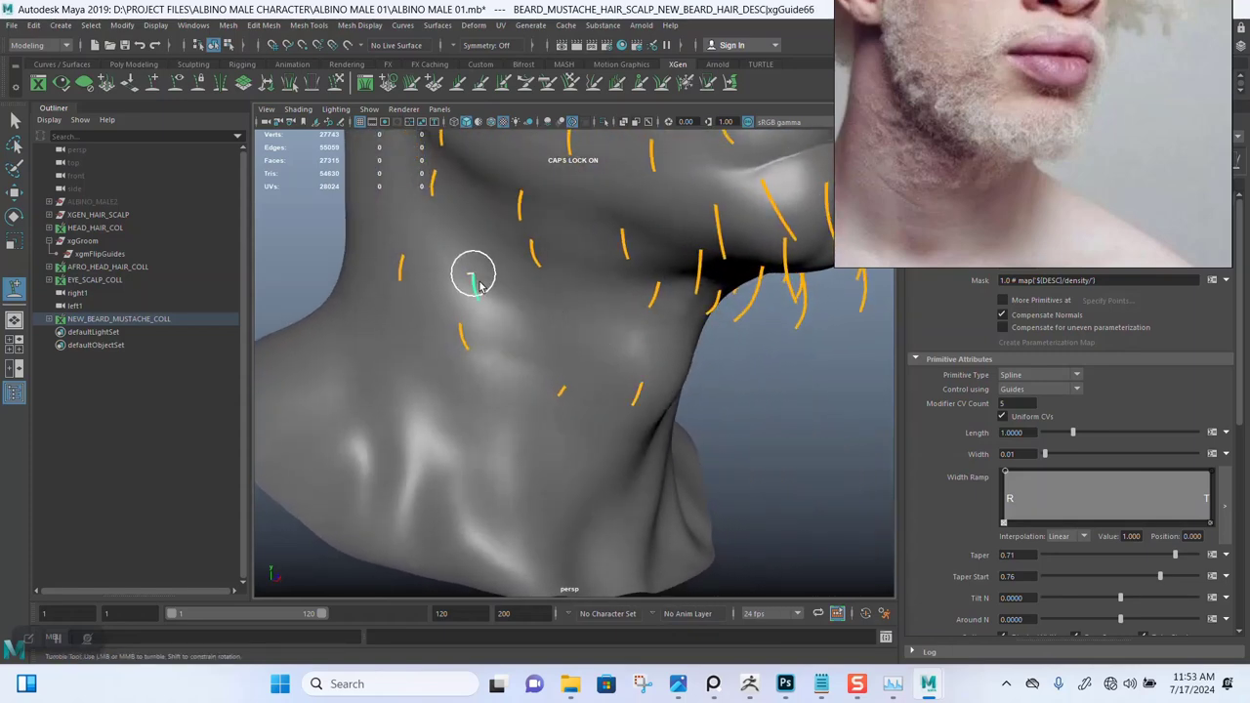
pyautogui.click(586, 359)
pyautogui.moveTo(585, 360)
pyautogui.keyDown('alt'); pyautogui.mouseDown()
pyautogui.moveTo(576, 333)
pyautogui.moveTo(478, 310)
pyautogui.moveTo(510, 287)
pyautogui.moveTo(508, 298)
pyautogui.moveTo(463, 299)
pyautogui.moveTo(603, 276)
pyautogui.mouseUp(); pyautogui.keyUp('alt')
pyautogui.keyDown('alt'); pyautogui.moveTo(602, 276); pyautogui.dragTo(507, 240, button='middle'); pyautogui.keyUp('alt')
pyautogui.keyDown('alt'); pyautogui.moveTo(506, 240); pyautogui.dragTo(550, 334, button='right'); pyautogui.keyUp('alt')
# Step: Sculpt the guide sticking out from the throat so it bends down along the neck surface
pyautogui.moveTo(491, 364)
pyautogui.keyDown('alt'); pyautogui.mouseDown()
pyautogui.moveTo(509, 354)
pyautogui.moveTo(631, 393)
pyautogui.mouseUp(); pyautogui.keyUp('alt')
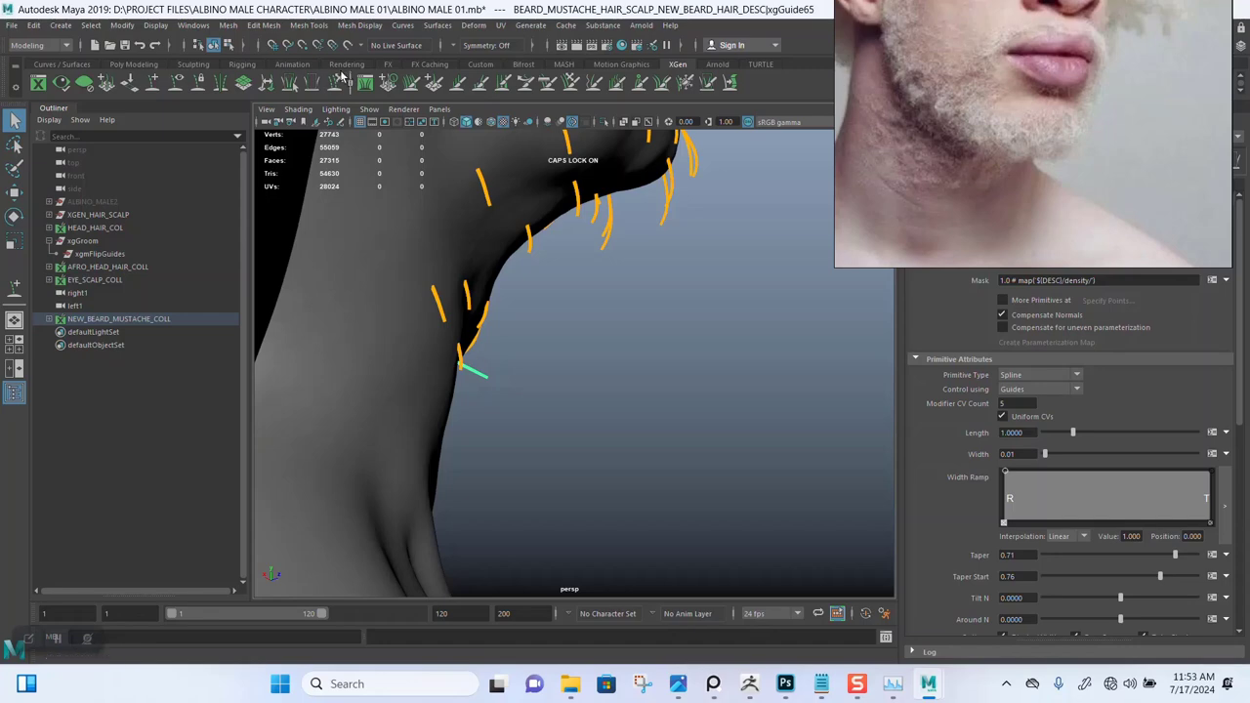
pyautogui.press('y')
pyautogui.moveTo(501, 392); pyautogui.dragTo(449, 452)
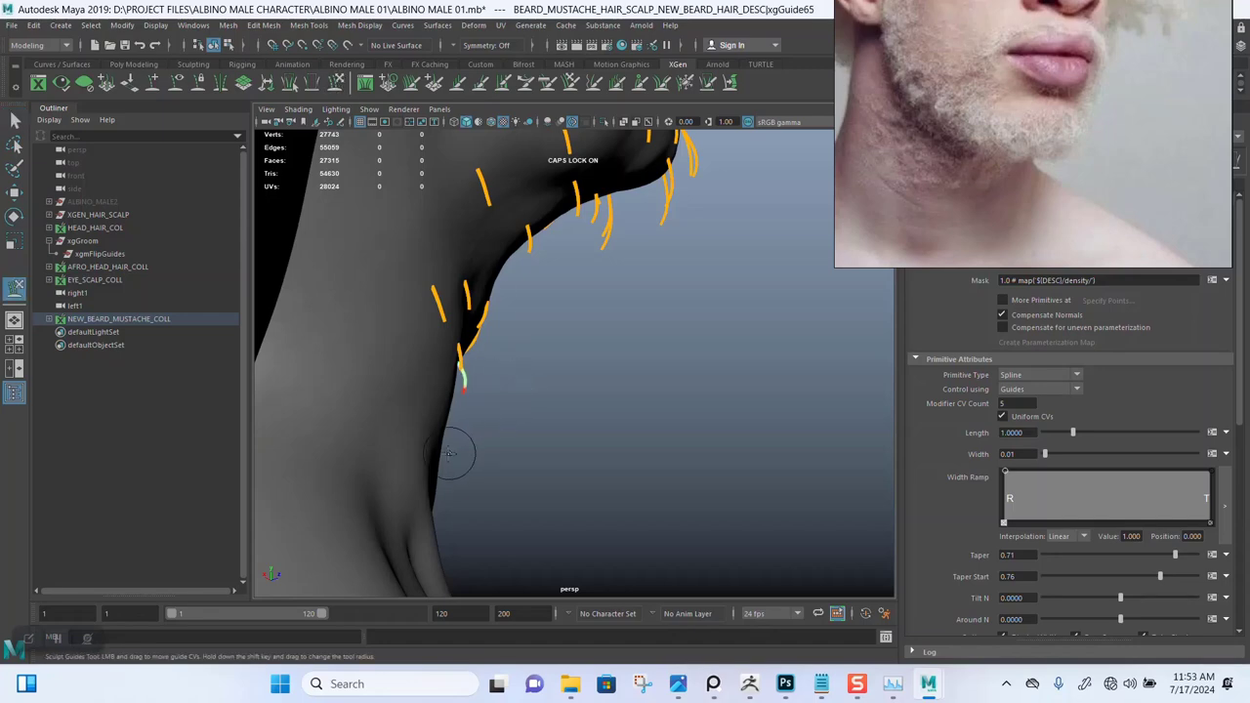
# Step: Add a guide on the neck behind the jaw below the ear, and move the reference photo off the XGen settings
pyautogui.keyDown('alt'); pyautogui.moveTo(566, 347); pyautogui.dragTo(449, 215); pyautogui.keyUp('alt')
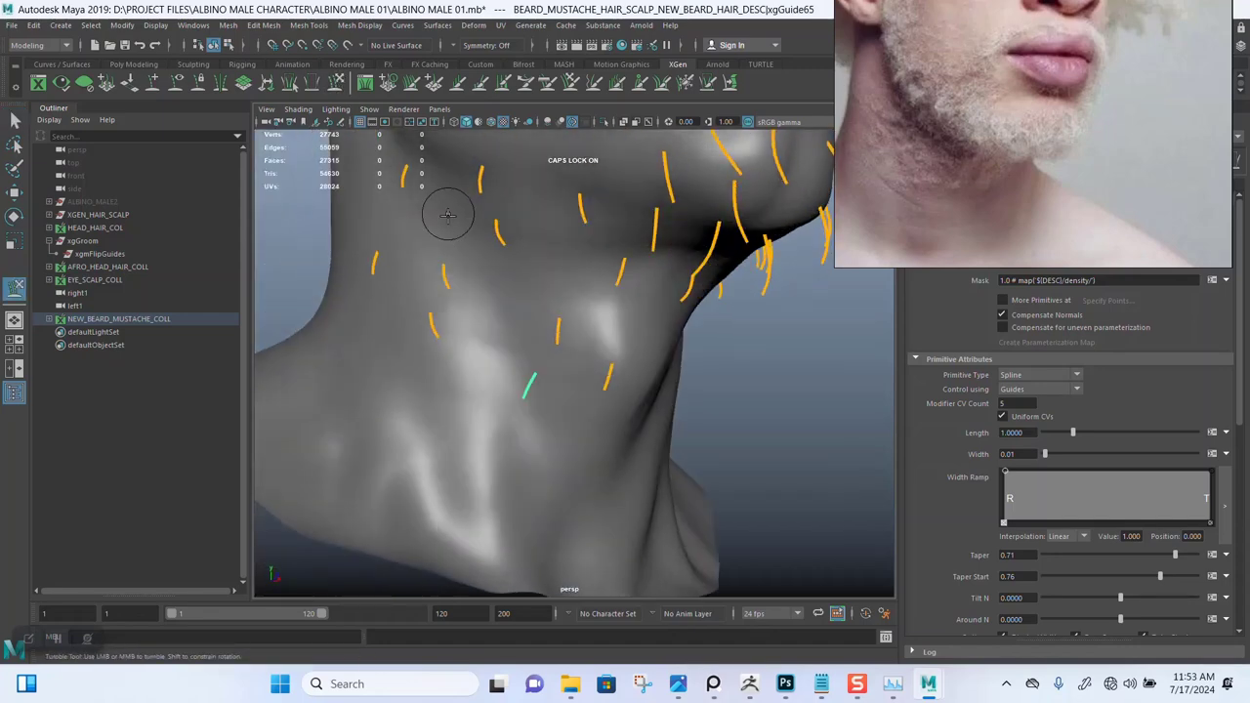
pyautogui.scroll(-3, 500, 314)
pyautogui.moveTo(498, 313)
pyautogui.keyDown('alt'); pyautogui.mouseDown()
pyautogui.moveTo(554, 398)
pyautogui.moveTo(521, 290)
pyautogui.moveTo(567, 299)
pyautogui.moveTo(544, 260)
pyautogui.moveTo(513, 263)
pyautogui.moveTo(492, 315)
pyautogui.mouseUp(); pyautogui.keyUp('alt')
pyautogui.keyDown('alt'); pyautogui.moveTo(492, 314); pyautogui.dragTo(491, 372, button='right'); pyautogui.keyUp('alt')
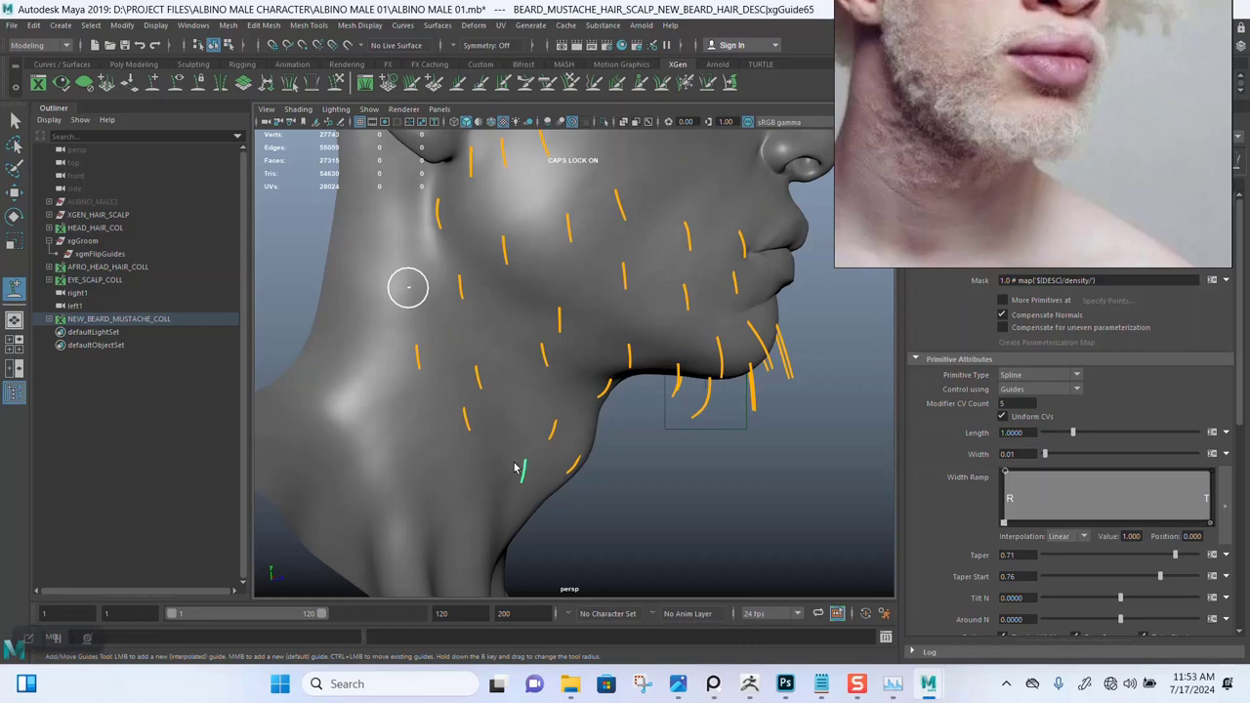
pyautogui.keyDown('alt'); pyautogui.moveTo(530, 426); pyautogui.dragTo(510, 375); pyautogui.keyUp('alt')
pyautogui.moveTo(921, 271); pyautogui.dragTo(674, 76)
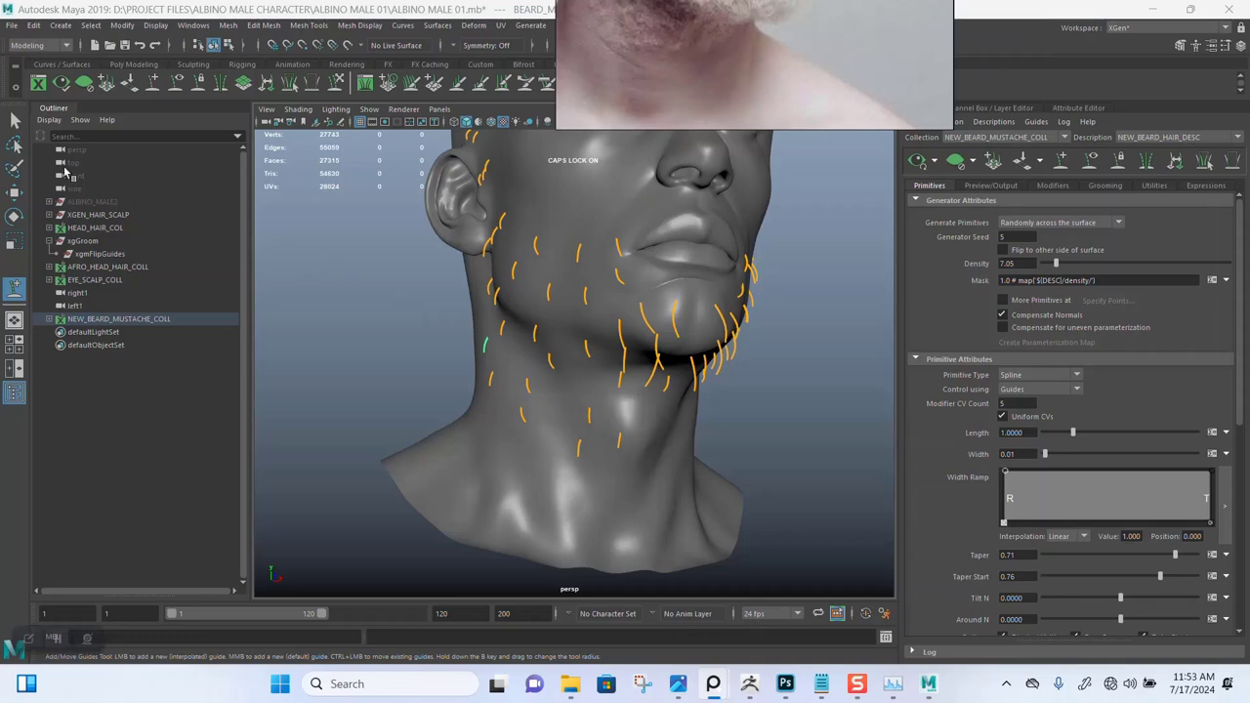
# Step: Select only the newly placed neck guides, mirror them across the X-axis, and clear the selection
pyautogui.click(14, 121)
pyautogui.keyDown('alt'); pyautogui.moveTo(411, 328); pyautogui.dragTo(621, 513); pyautogui.keyUp('alt')
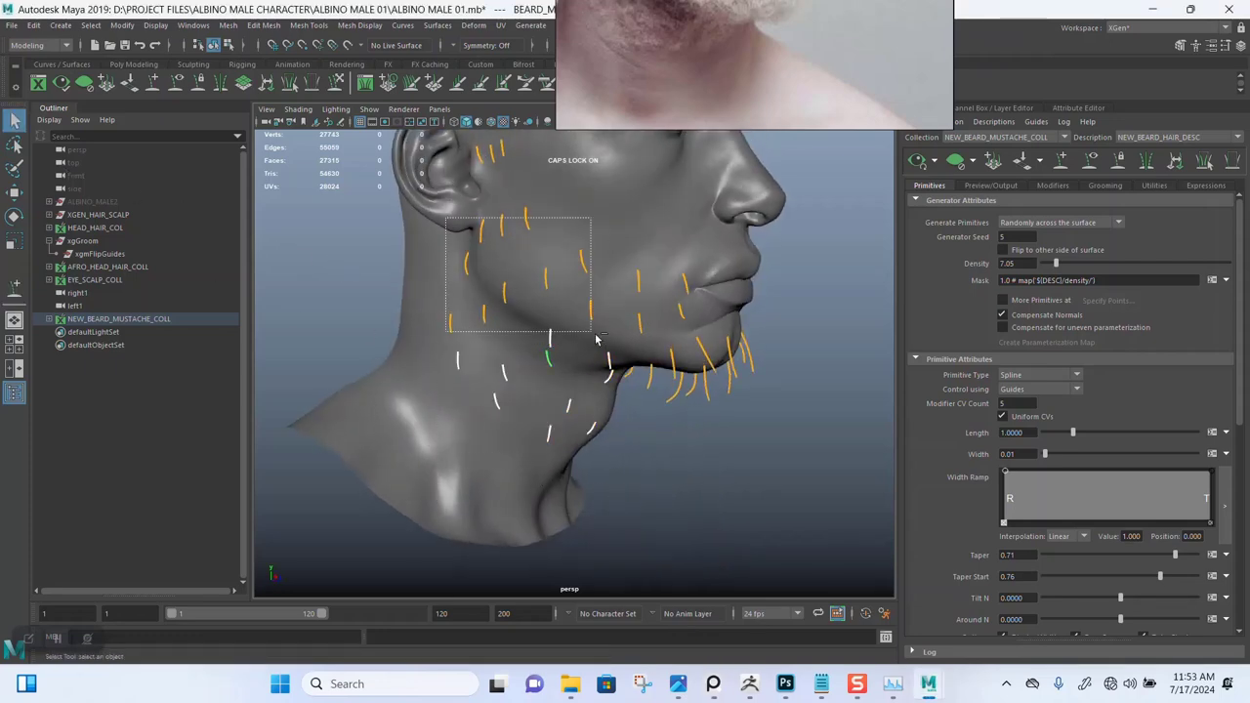
pyautogui.keyDown('ctrl'); pyautogui.moveTo(595, 335); pyautogui.dragTo(650, 344); pyautogui.keyUp('ctrl')
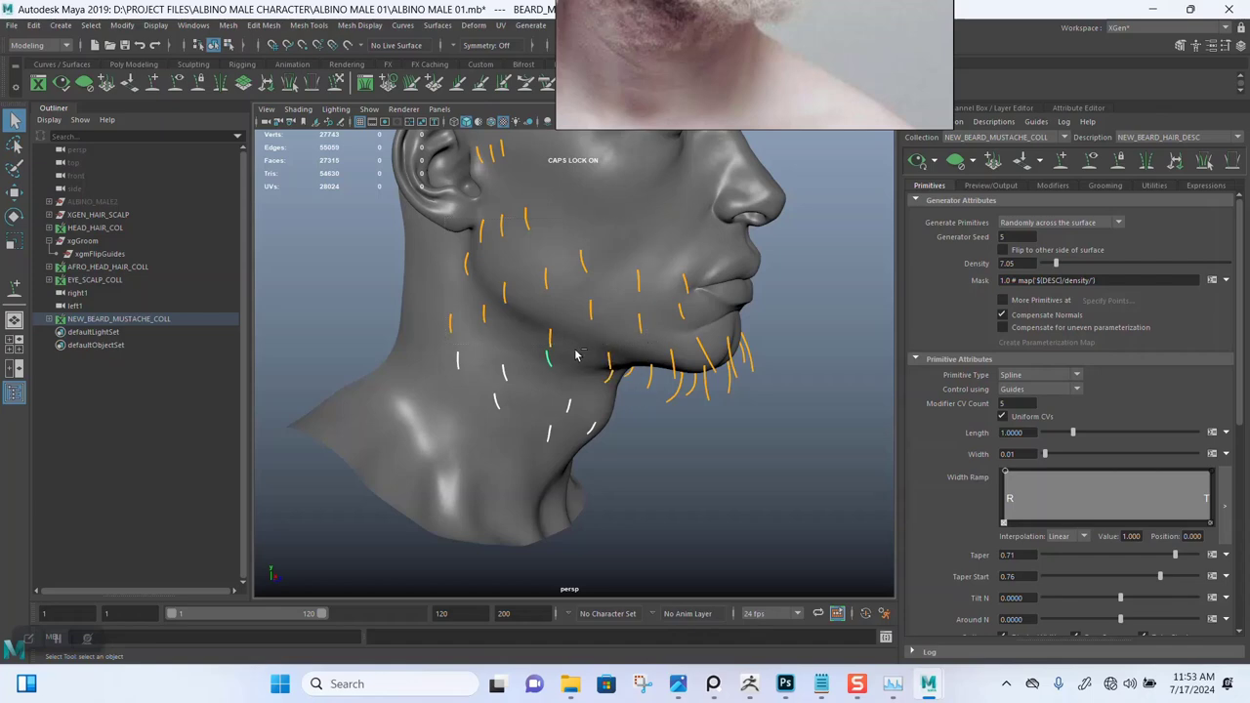
pyautogui.keyDown('alt'); pyautogui.moveTo(639, 394); pyautogui.dragTo(866, 315); pyautogui.keyUp('alt')
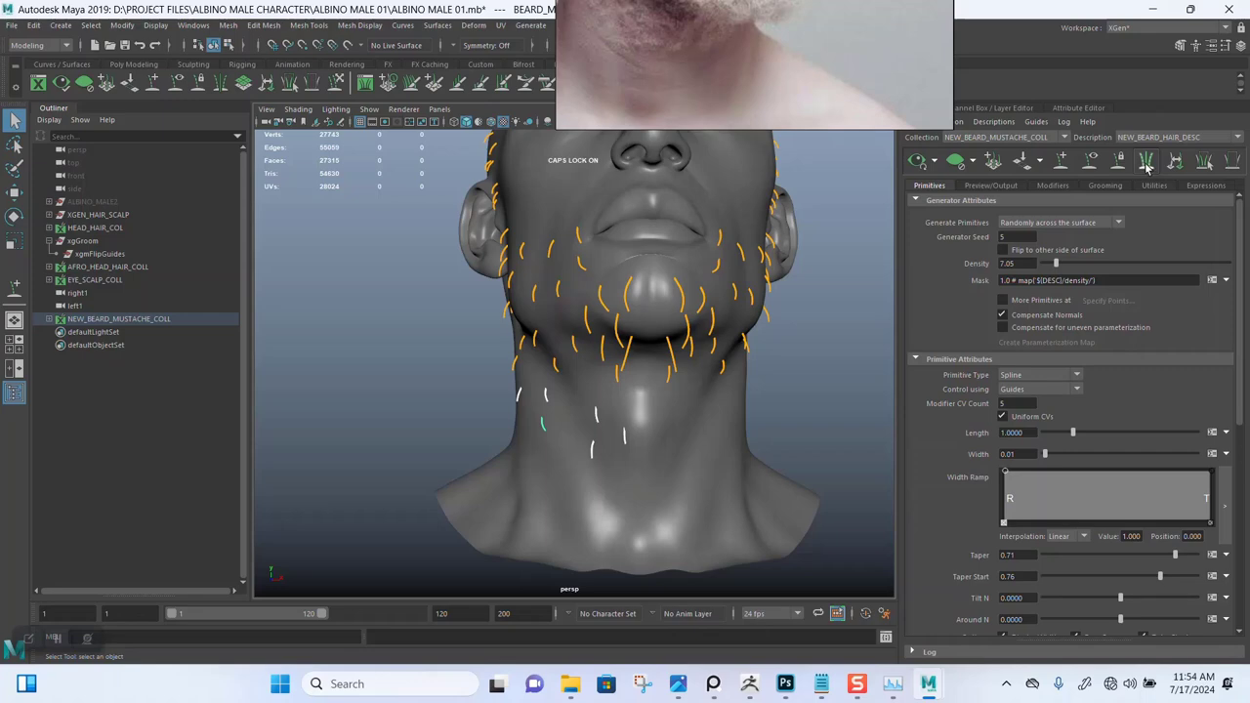
pyautogui.click(683, 337)
# Step: Update the XGen preview with the mirrored neck guides and inspect the hair under the chin and on the throat
pyautogui.keyDown('alt'); pyautogui.moveTo(628, 325); pyautogui.dragTo(703, 316); pyautogui.keyUp('alt')
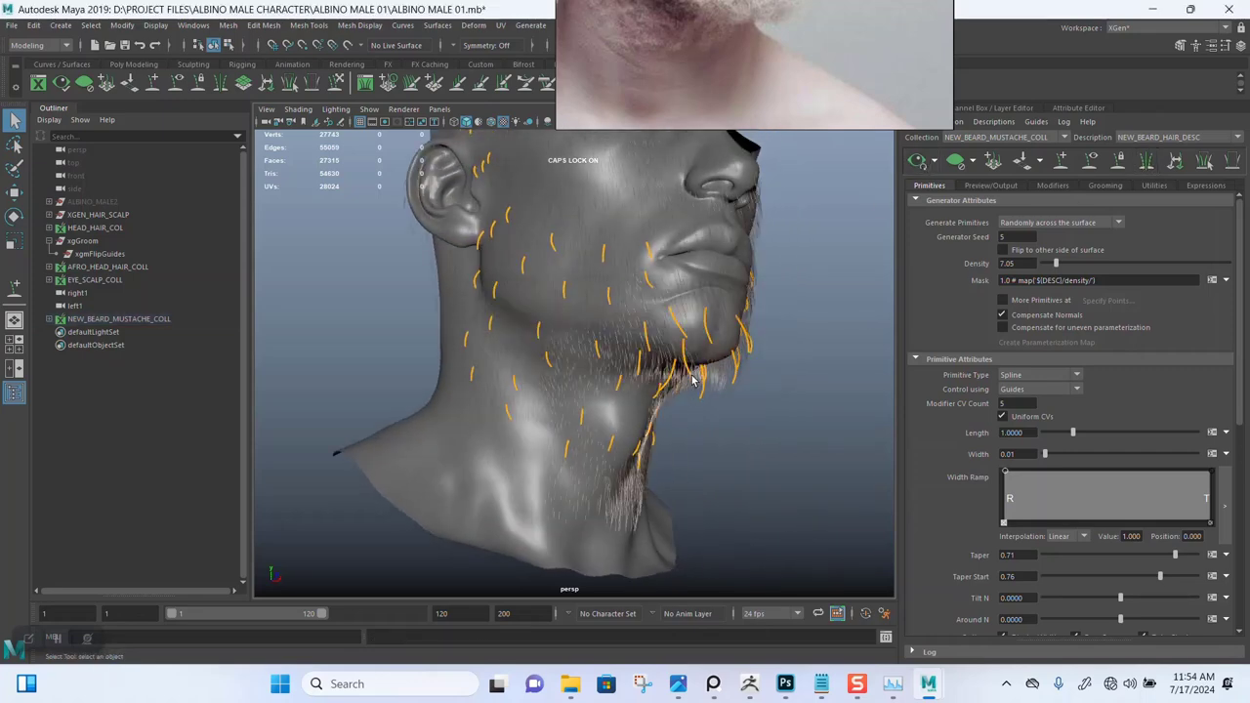
pyautogui.scroll(3, 730, 446)
pyautogui.keyDown('alt'); pyautogui.moveTo(734, 449); pyautogui.dragTo(773, 332); pyautogui.keyUp('alt')
pyautogui.scroll(3, 695, 427)
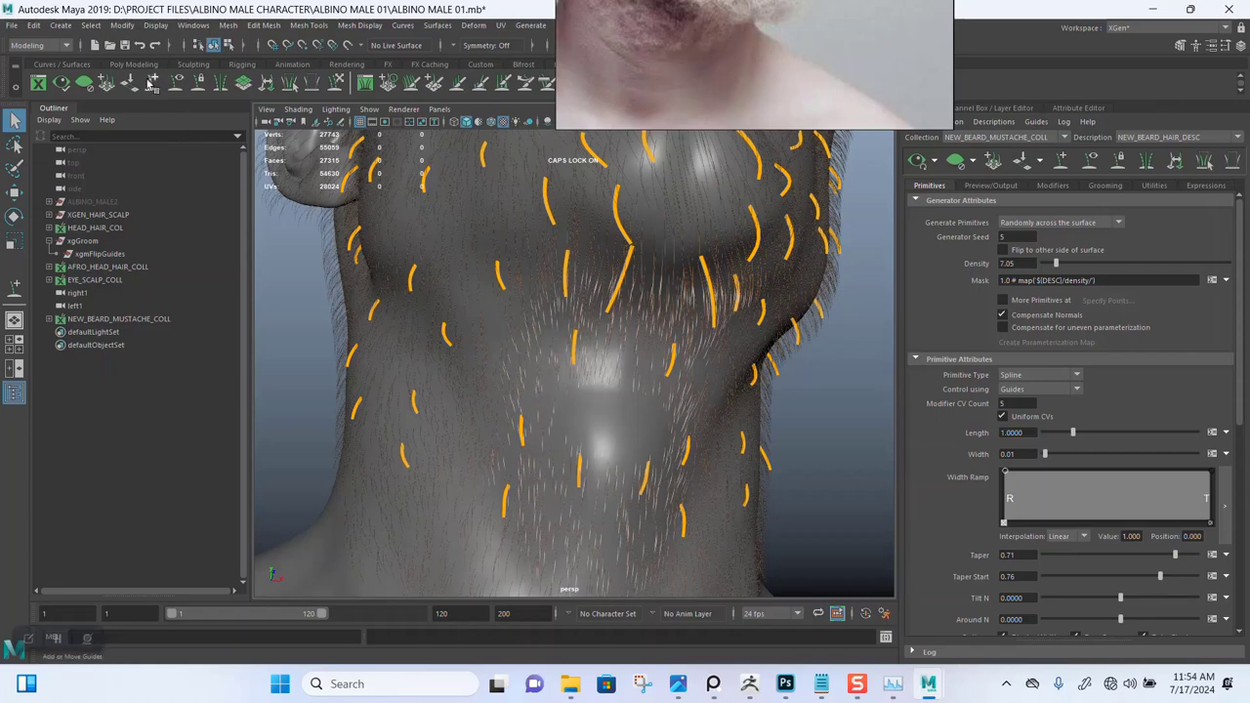
# Step: Add a row of guides down the midline of the chin, under the jaw and along the throat
pyautogui.click(14, 286)
pyautogui.moveTo(636, 302); pyautogui.dragTo(580, 299)
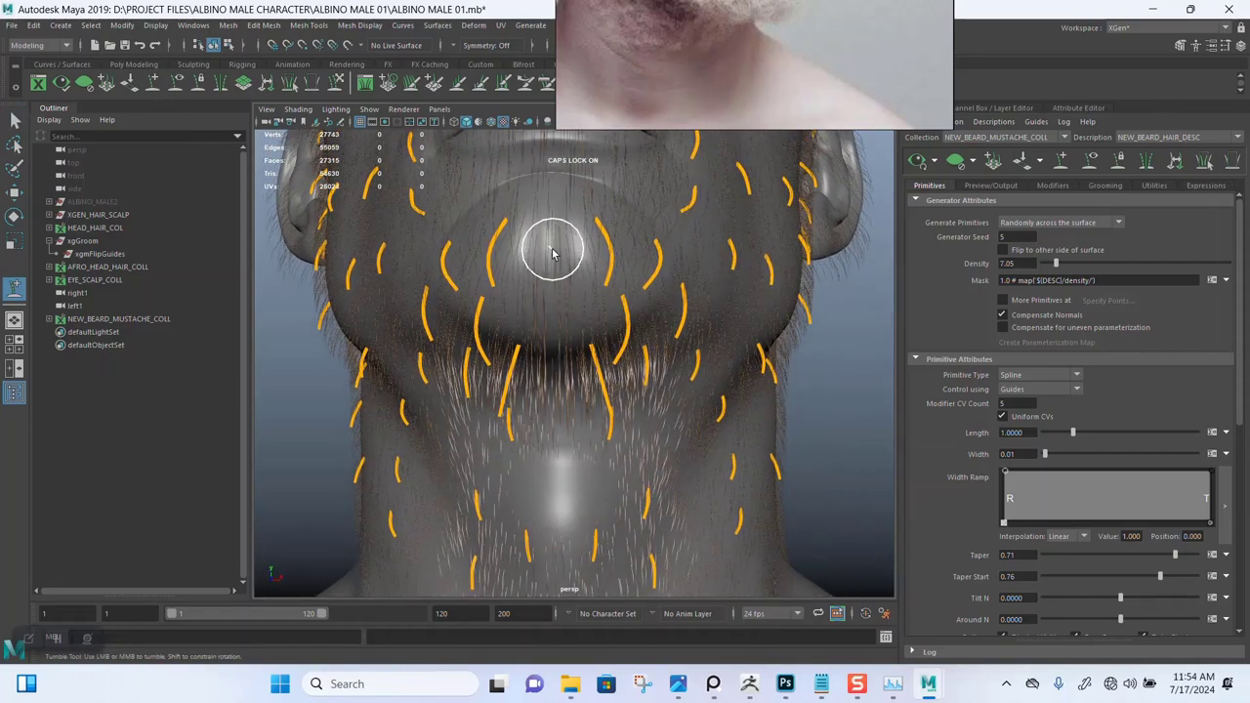
pyautogui.click(547, 340)
pyautogui.keyDown('alt'); pyautogui.moveTo(550, 335); pyautogui.dragTo(686, 316); pyautogui.keyUp('alt')
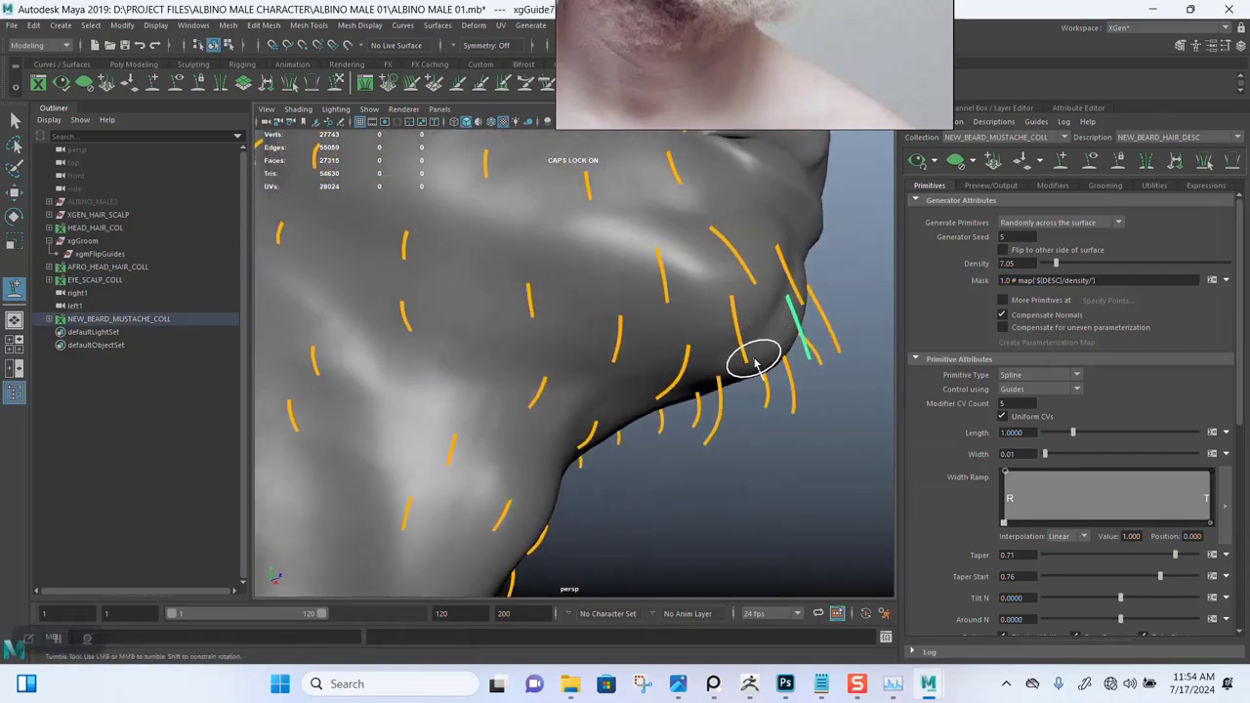
pyautogui.moveTo(755, 364); pyautogui.dragTo(727, 275)
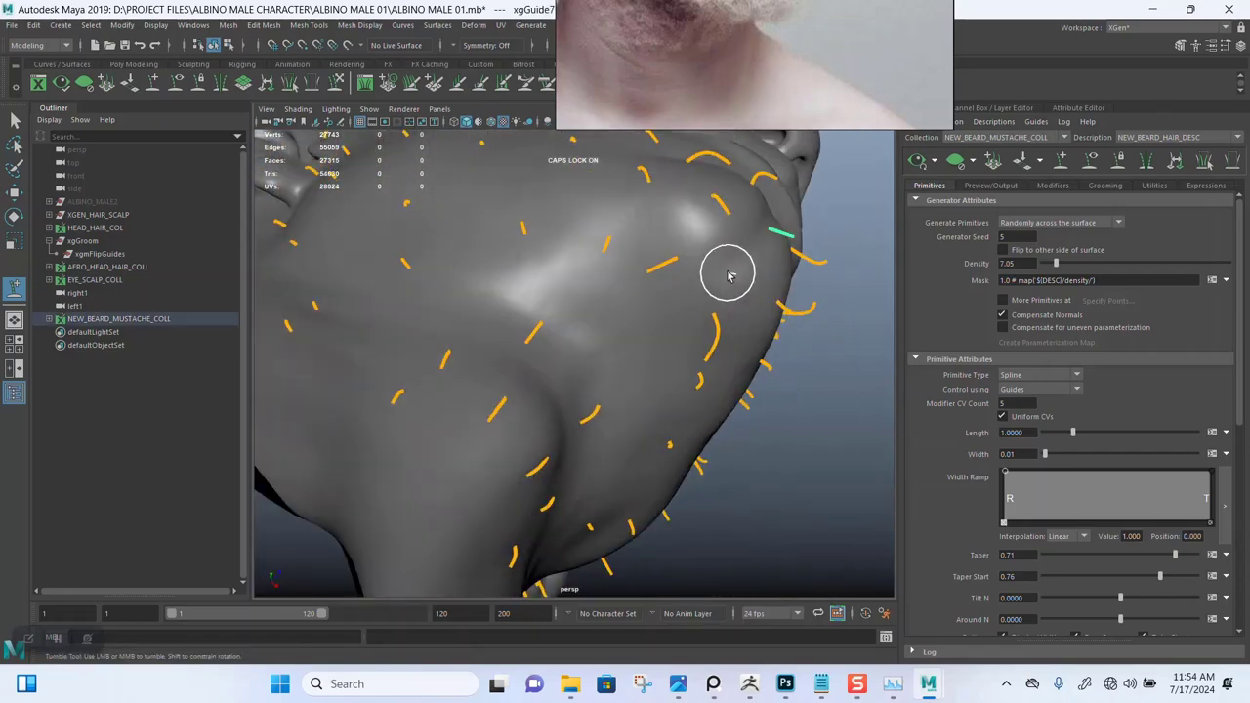
pyautogui.click(637, 351)
pyautogui.moveTo(586, 321); pyautogui.dragTo(569, 505)
pyautogui.moveTo(545, 300); pyautogui.dragTo(538, 479)
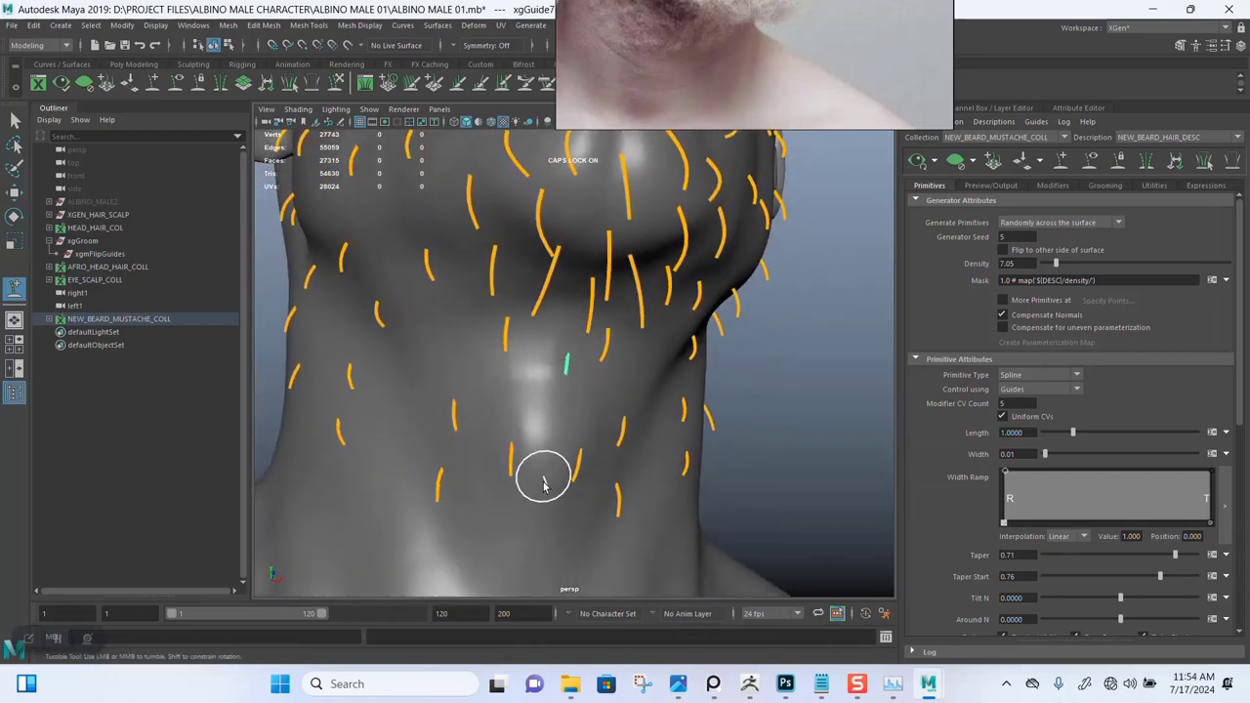
pyautogui.click(538, 516)
# Step: Rotate the midline guide at the top of the throat to follow the neck, and update the XGen preview
pyautogui.moveTo(658, 349); pyautogui.dragTo(635, 379)
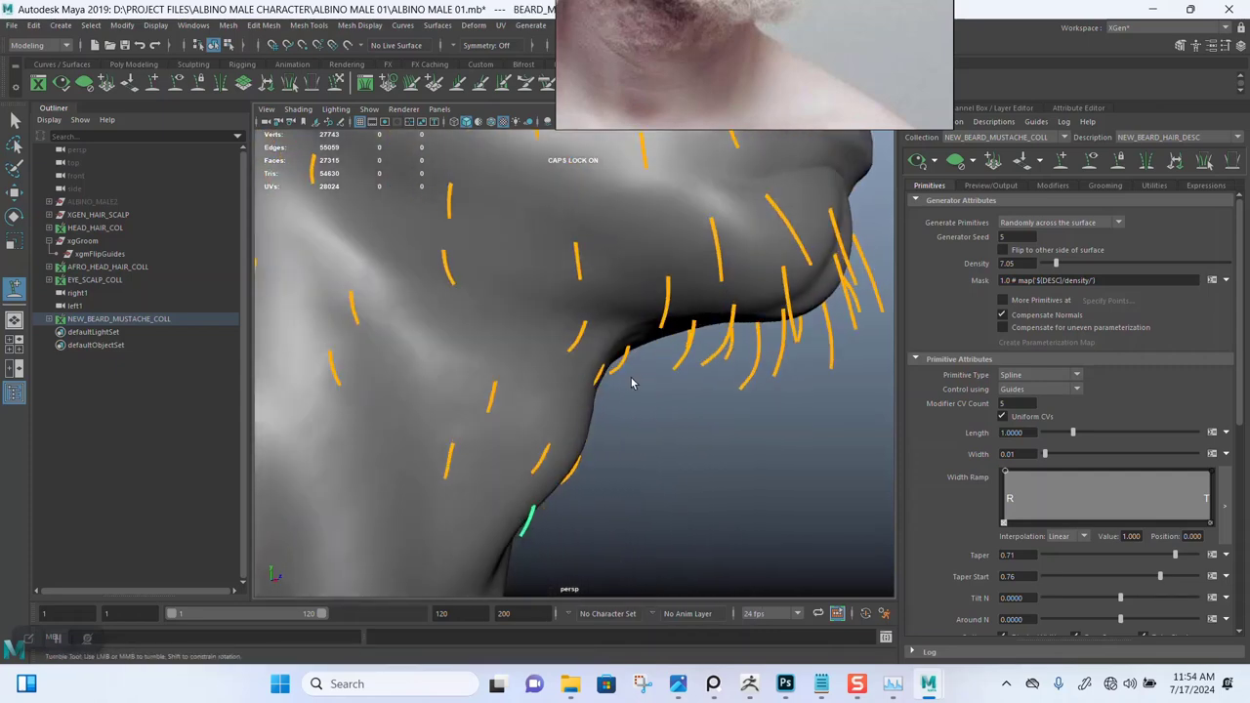
pyautogui.press('q')
pyautogui.press('e')
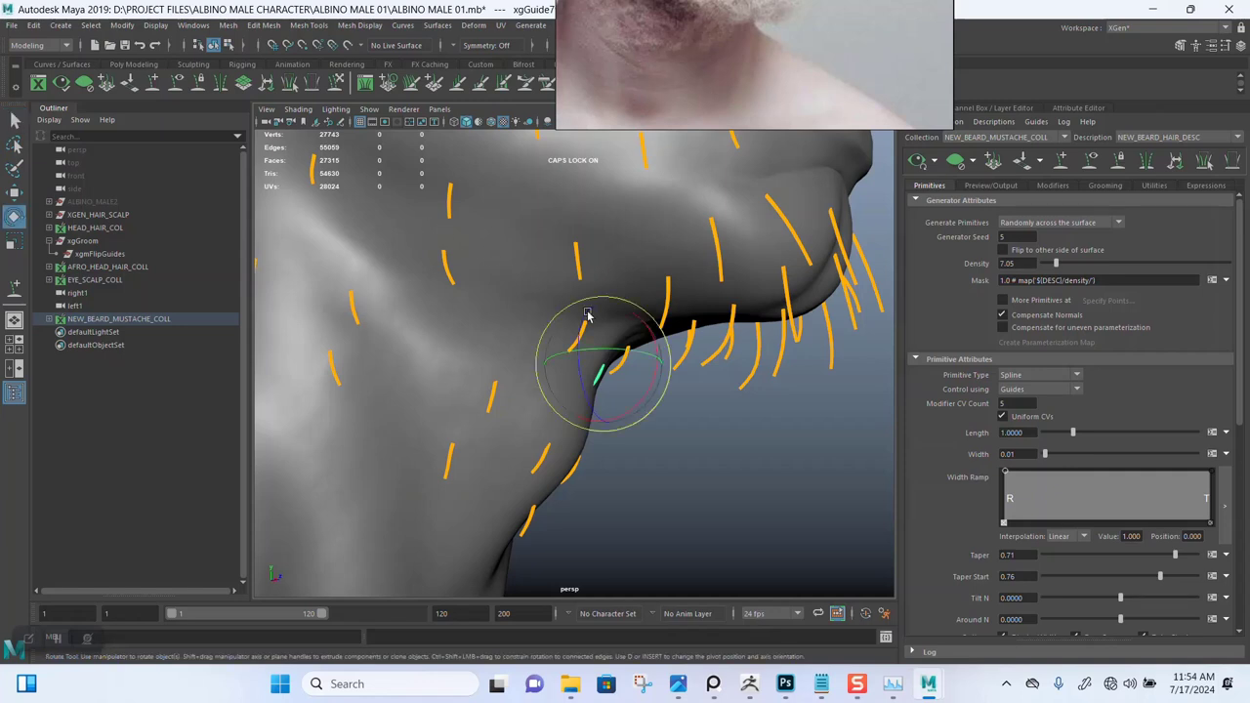
pyautogui.moveTo(654, 337); pyautogui.dragTo(655, 340)
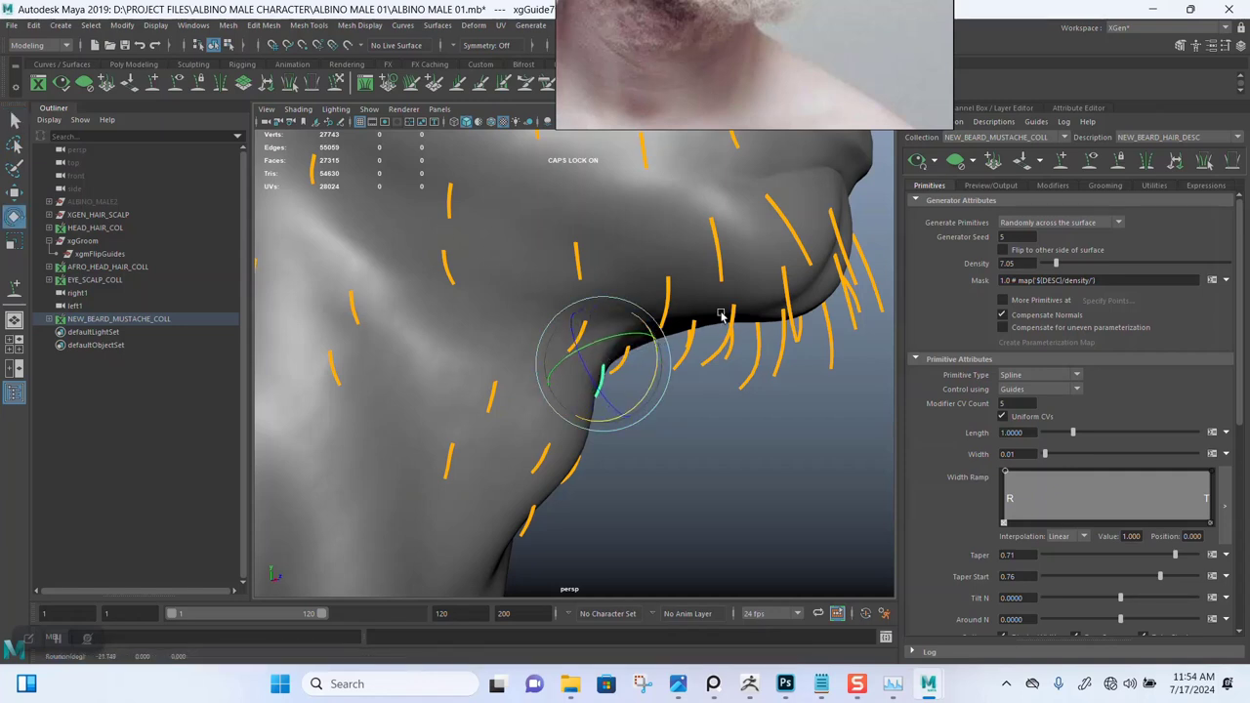
pyautogui.click(915, 174)
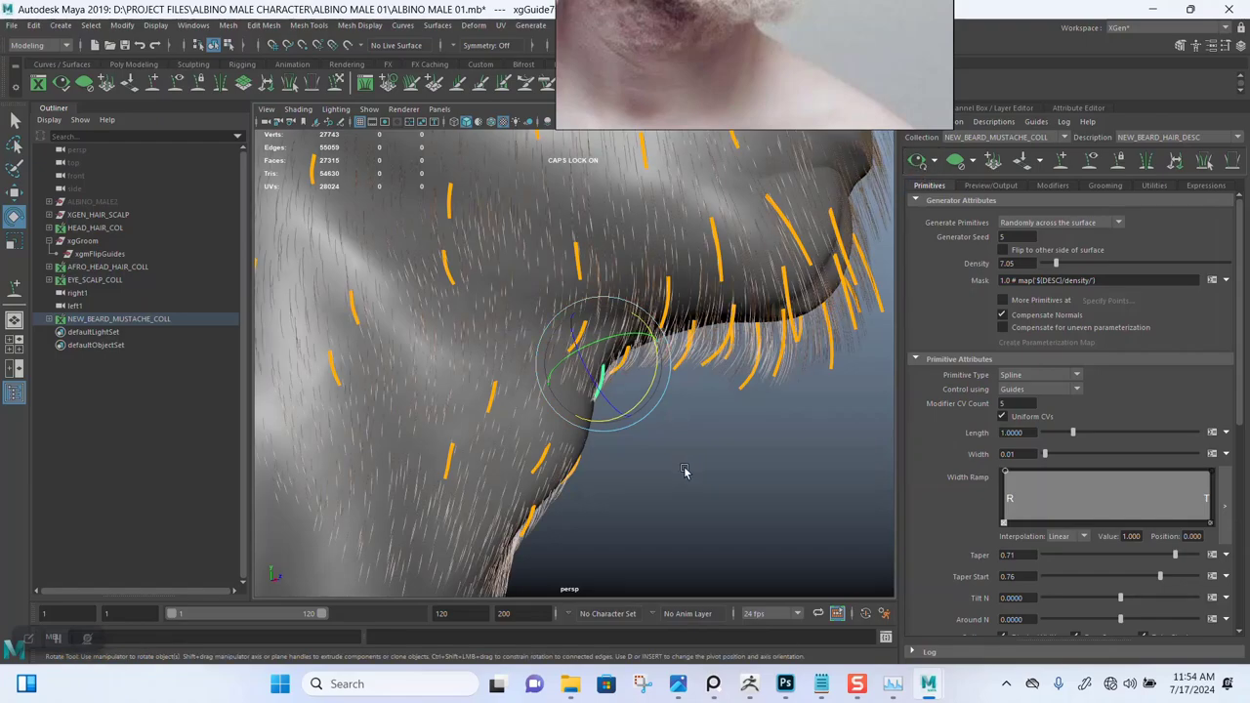
# Step: Add one more guide in the midline gap on the throat and scale it down slightly
pyautogui.keyDown('alt'); pyautogui.moveTo(683, 471); pyautogui.dragTo(651, 508); pyautogui.keyUp('alt')
pyautogui.press('q')
pyautogui.click(154, 84)
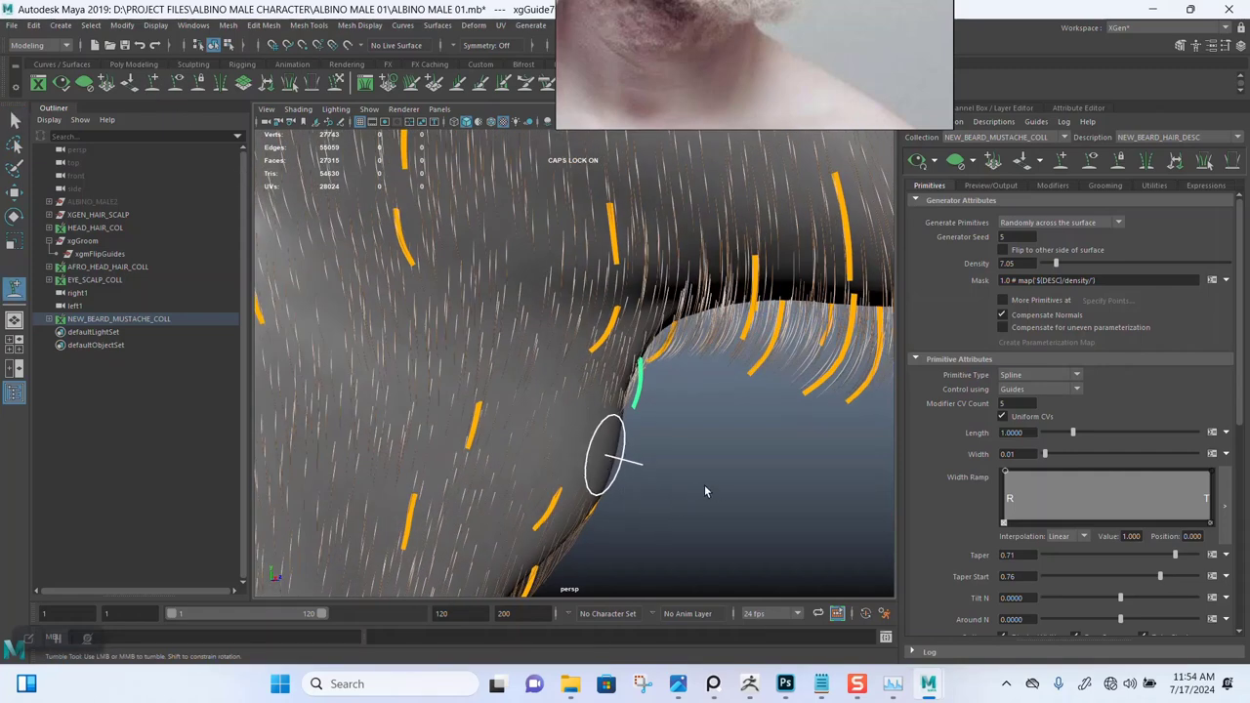
pyautogui.keyDown('alt'); pyautogui.moveTo(708, 480); pyautogui.dragTo(672, 478); pyautogui.keyUp('alt')
pyautogui.press('e')
pyautogui.press('r')
pyautogui.moveTo(553, 434); pyautogui.dragTo(548, 423)
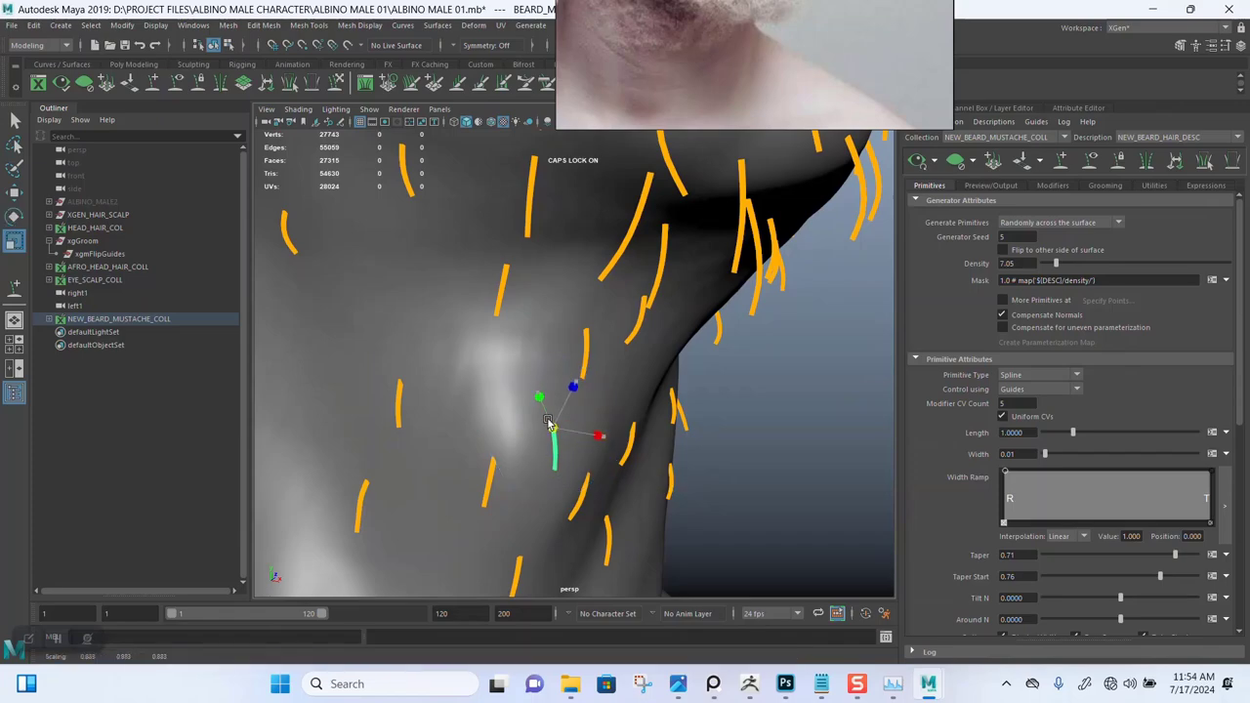
# Step: Update the XGen preview, check the beard from the front, and save the scene
pyautogui.keyDown('alt'); pyautogui.moveTo(815, 457); pyautogui.dragTo(849, 421); pyautogui.keyUp('alt')
pyautogui.keyDown('alt'); pyautogui.moveTo(766, 429); pyautogui.dragTo(455, 342); pyautogui.keyUp('alt')
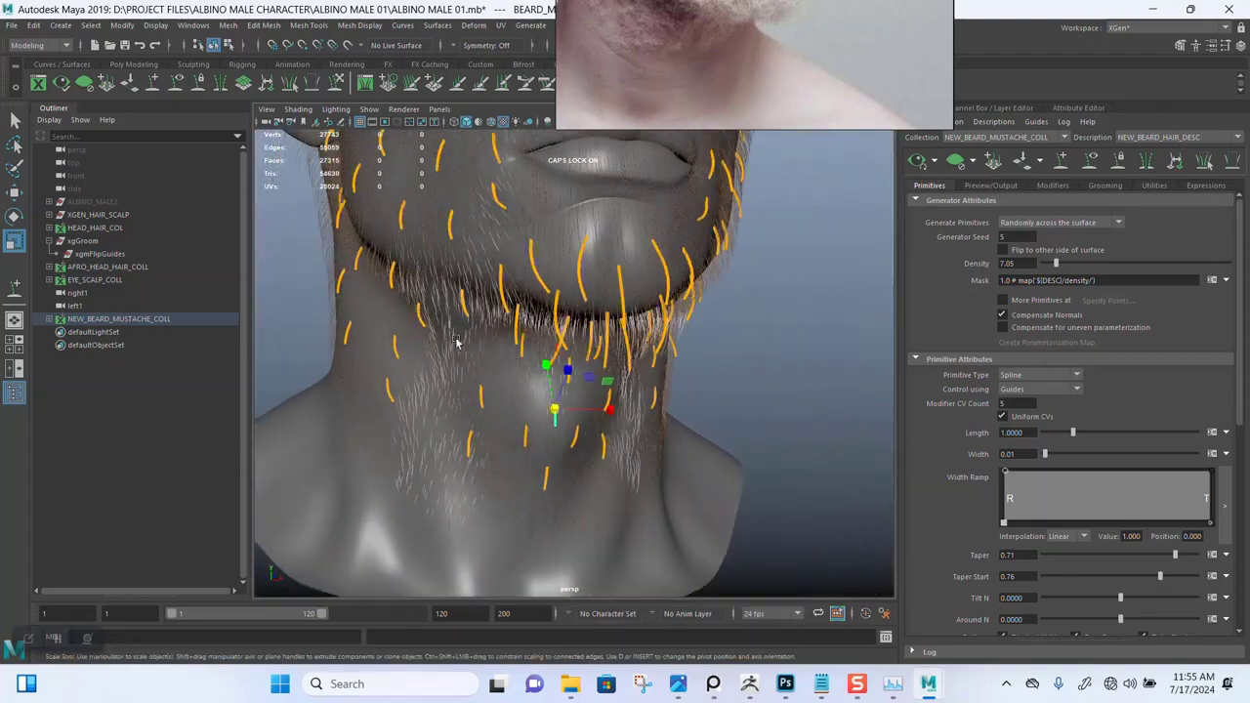
pyautogui.click(15, 119)
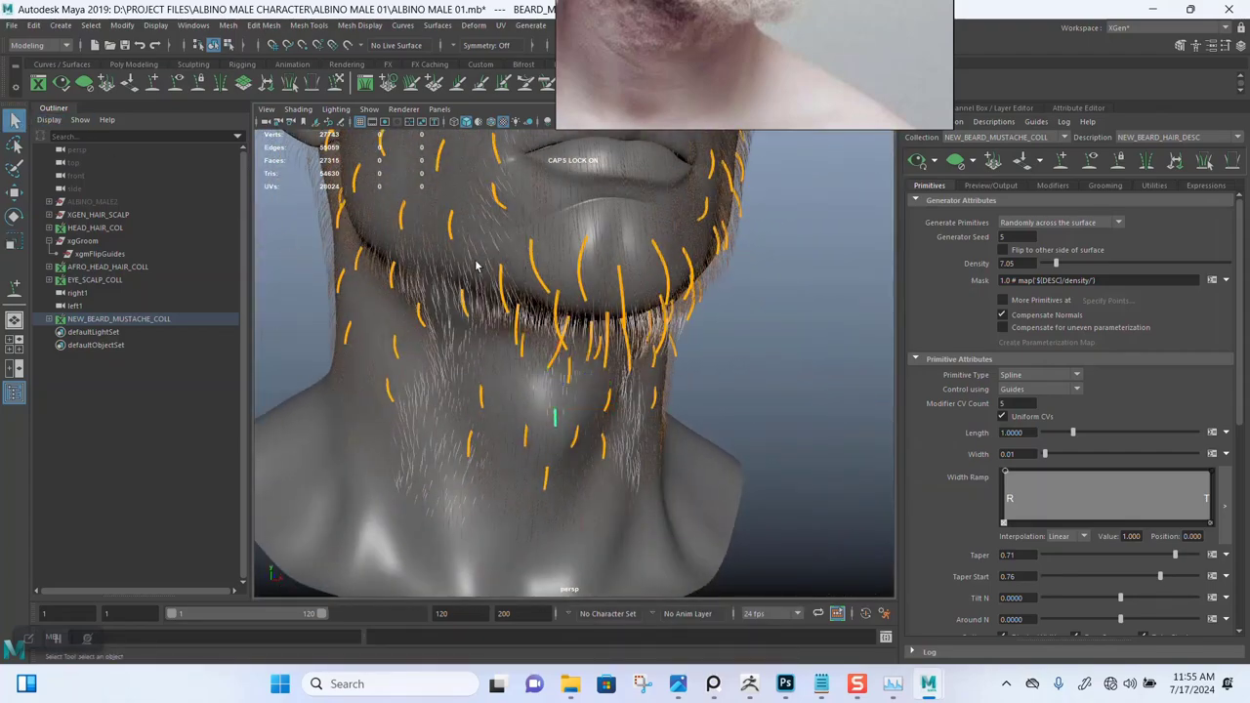
pyautogui.keyDown('alt'); pyautogui.moveTo(734, 345); pyautogui.dragTo(707, 385); pyautogui.keyUp('alt')
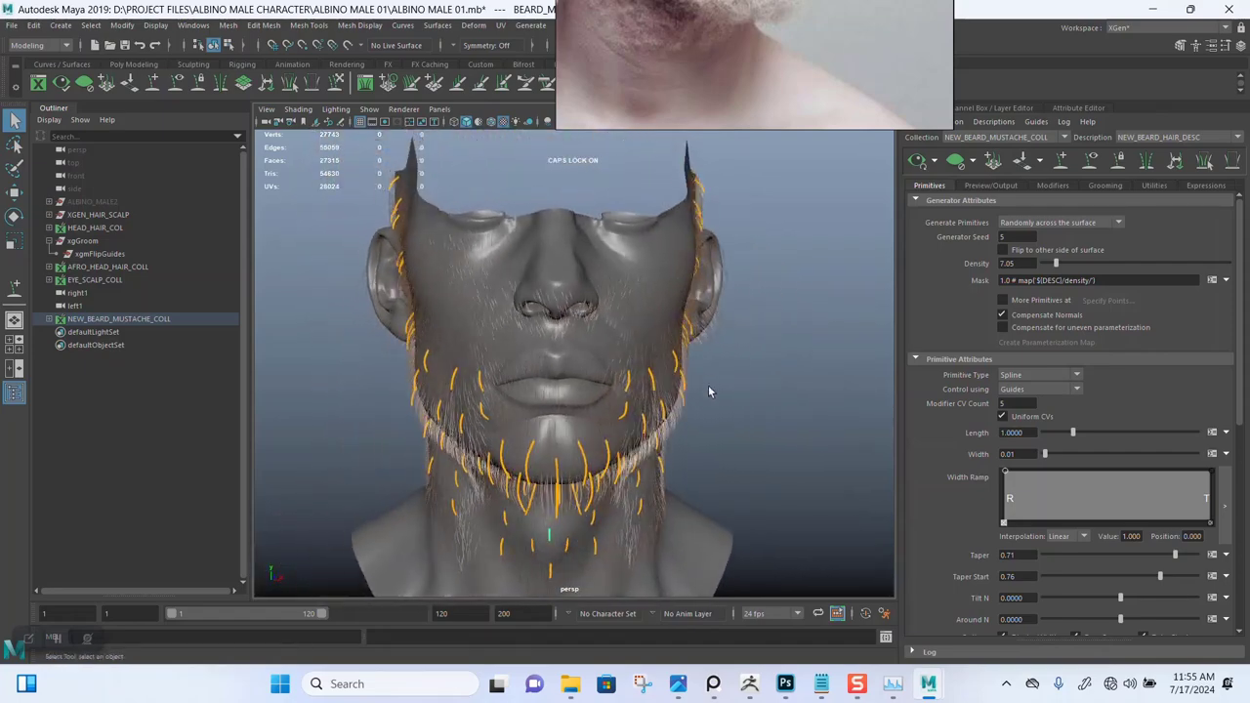
pyautogui.hotkey('ctrl', 's')
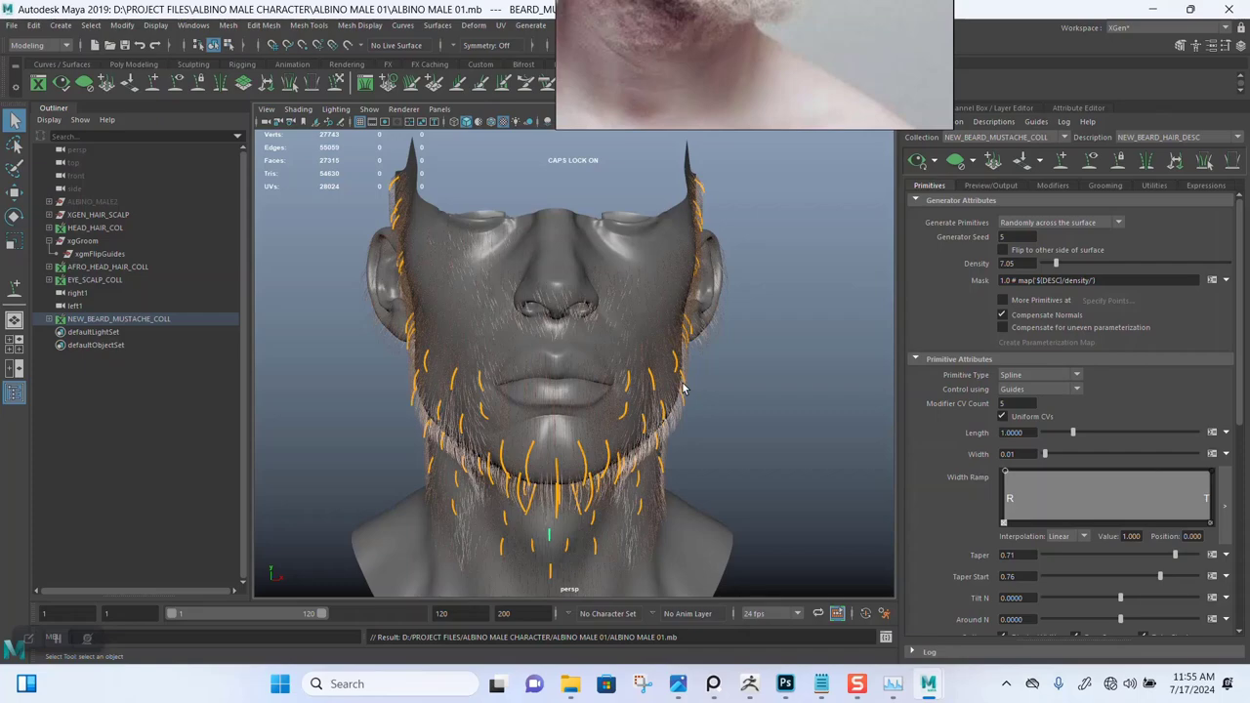
pyautogui.keyDown('alt'); pyautogui.moveTo(717, 381); pyautogui.dragTo(759, 357); pyautogui.keyUp('alt')
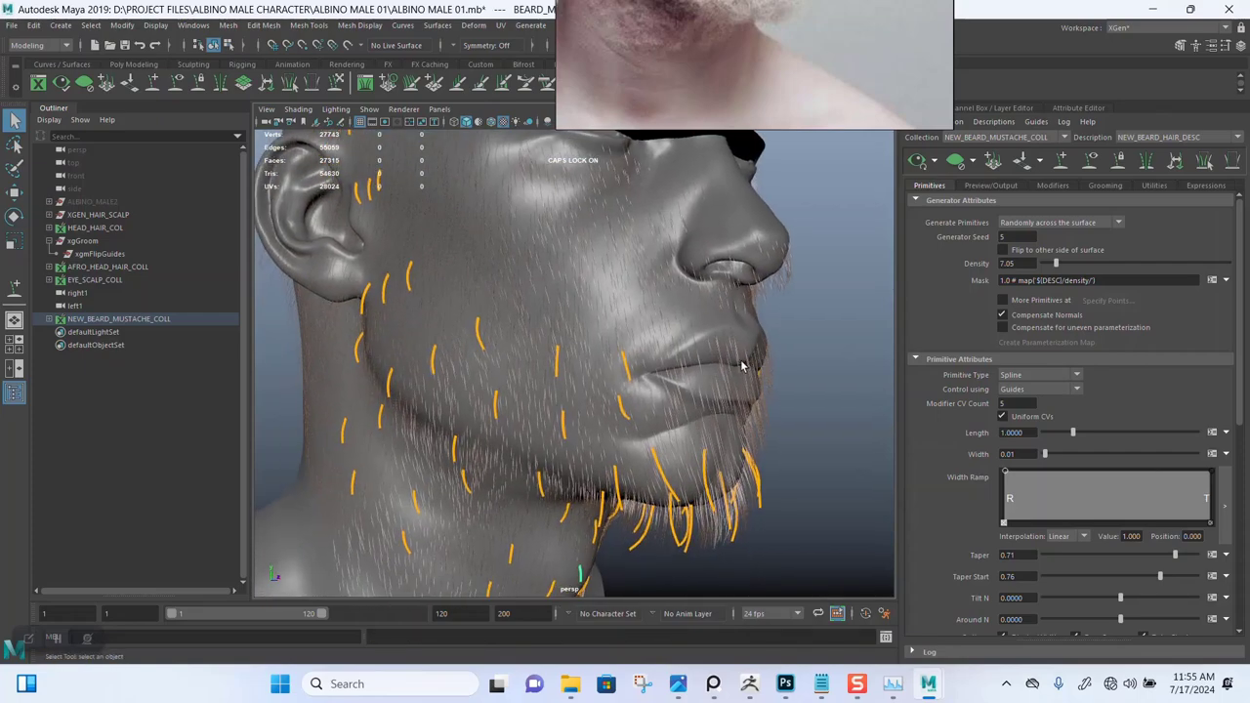